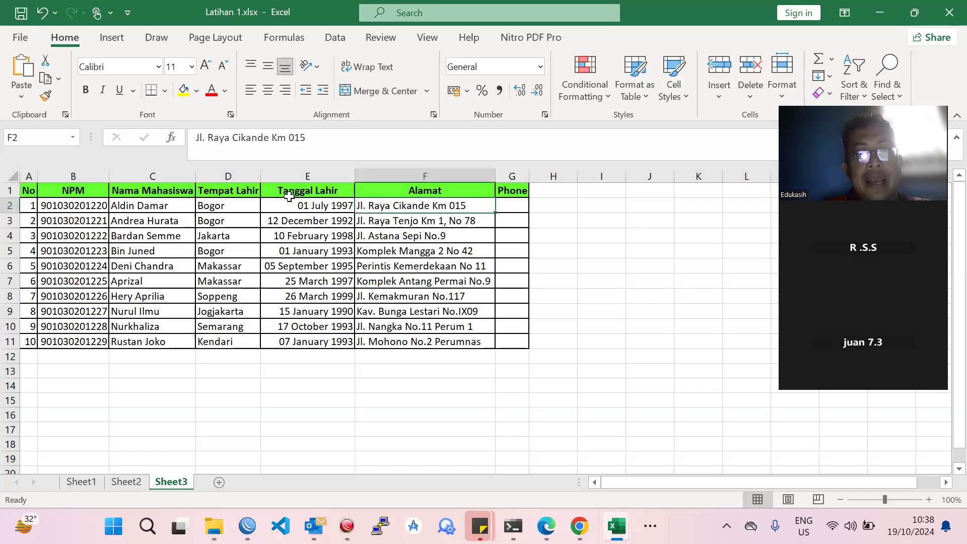
Step: Select the Tanggal Lahir dates and NPM values, then open Format Cells for cell G2
drag(282, 192, 287, 343)
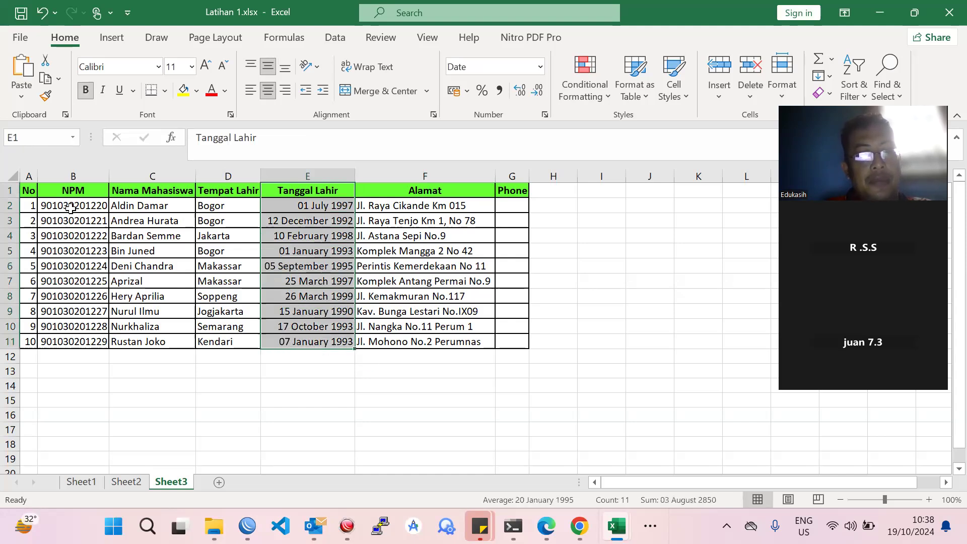
drag(74, 191, 66, 343)
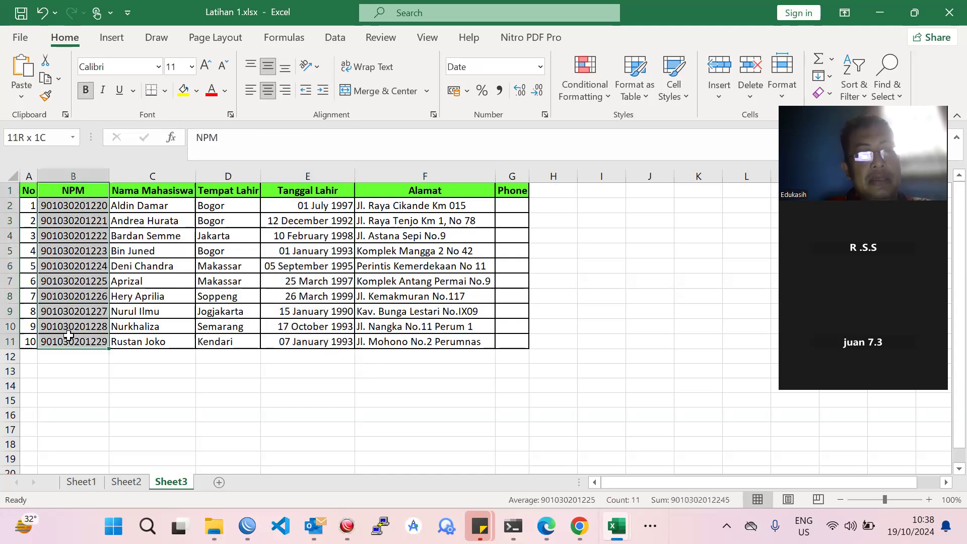
right_click(507, 209)
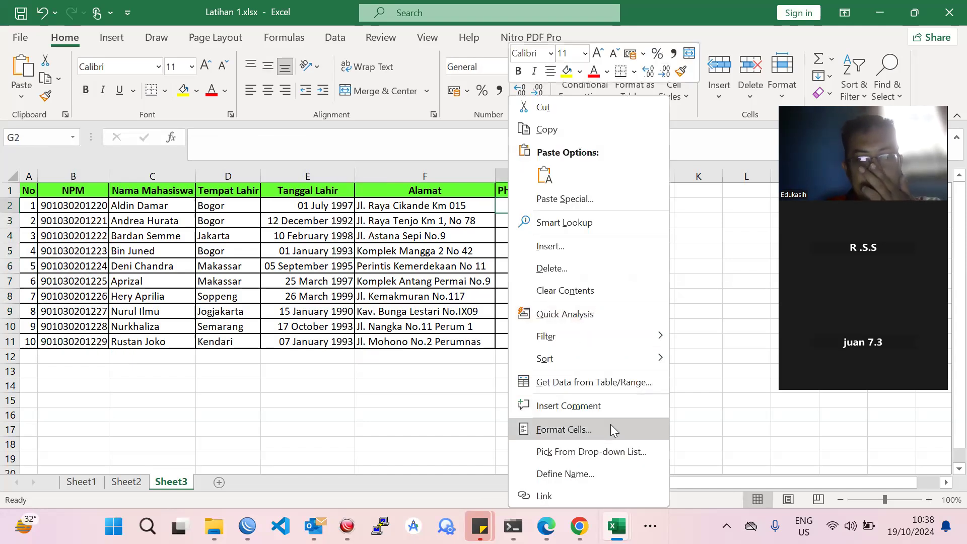
click(611, 428)
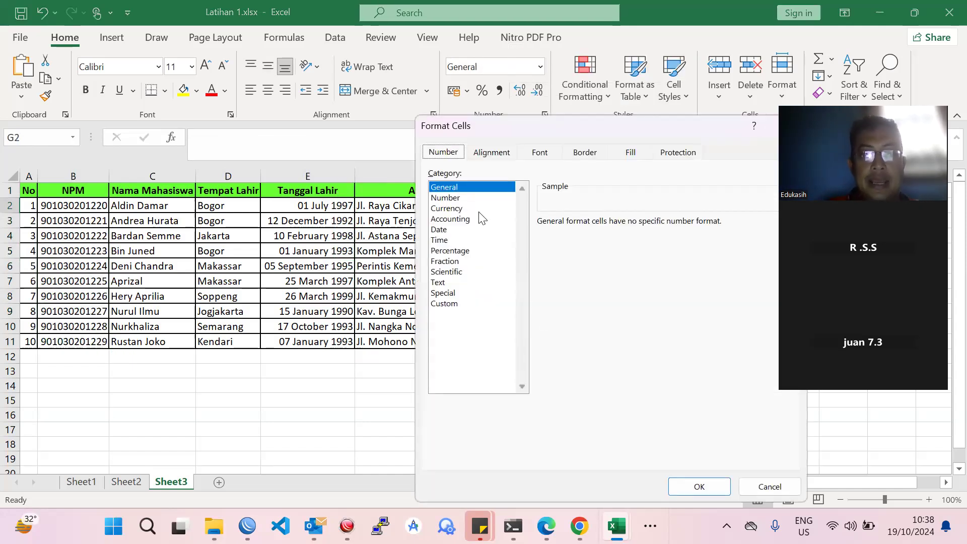
Step: Preview the Currency, Number, Date, Time, Percentage, Scientific and Text formats, then keep General
click(471, 209)
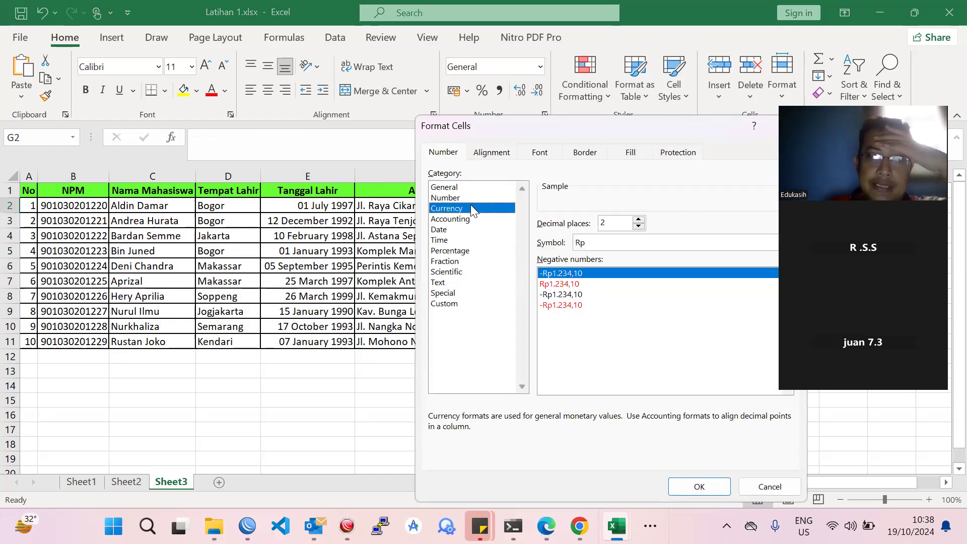
click(471, 198)
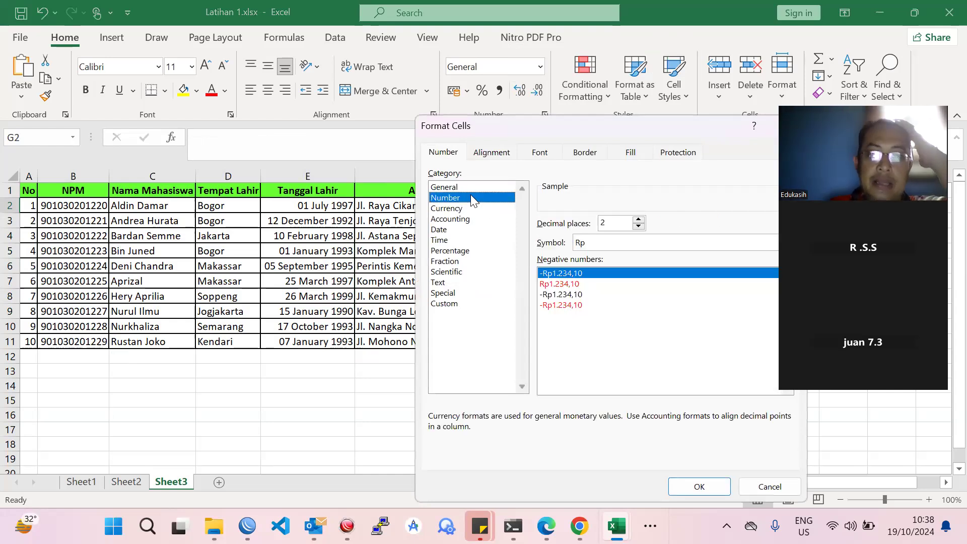
click(469, 229)
click(457, 239)
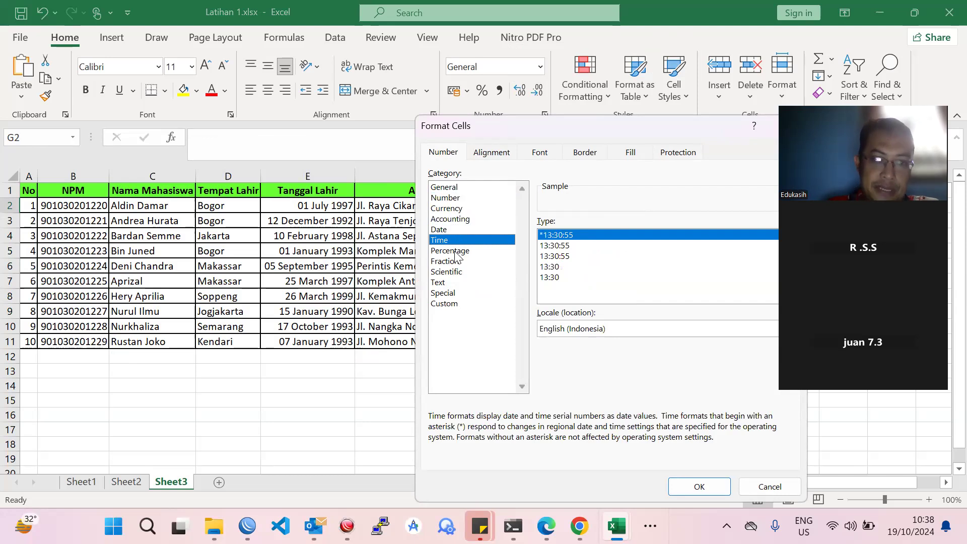
click(453, 252)
click(456, 272)
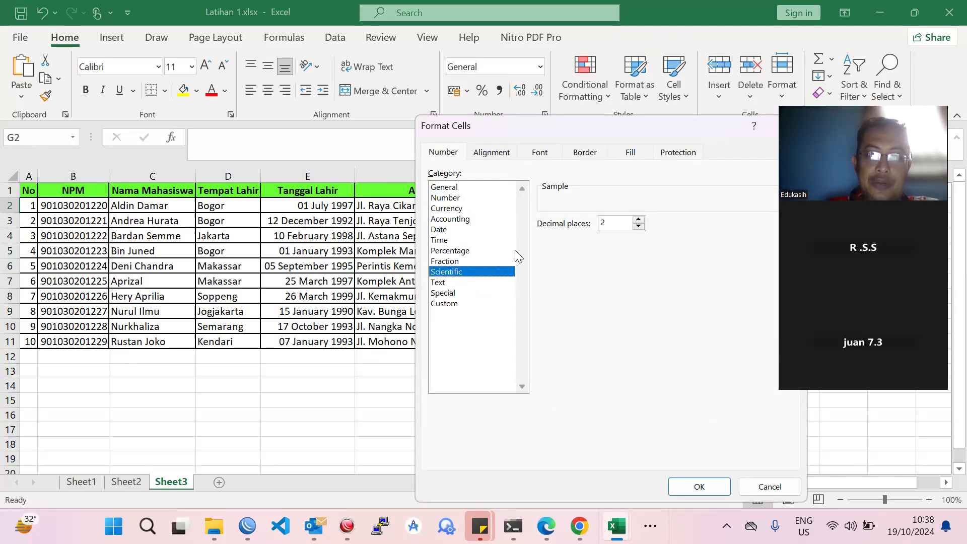
click(437, 283)
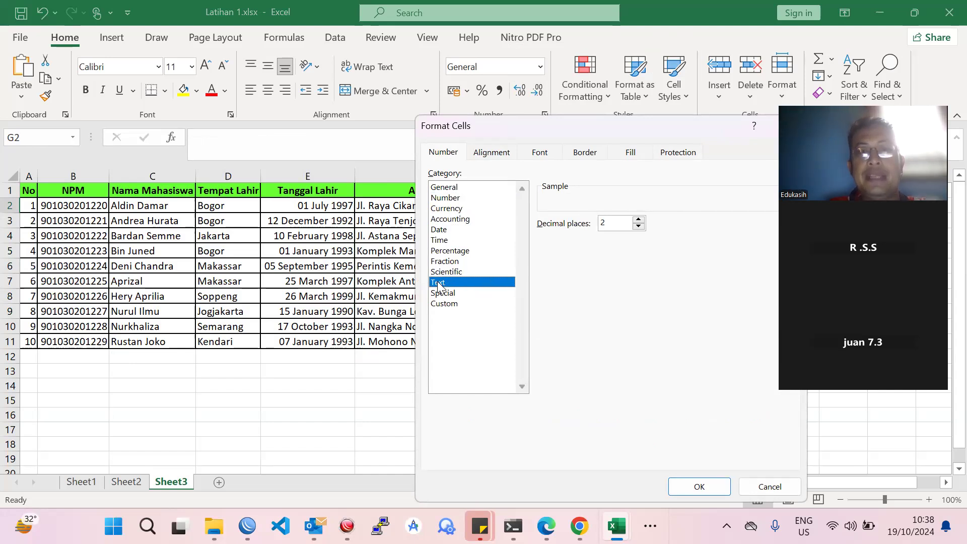
click(456, 189)
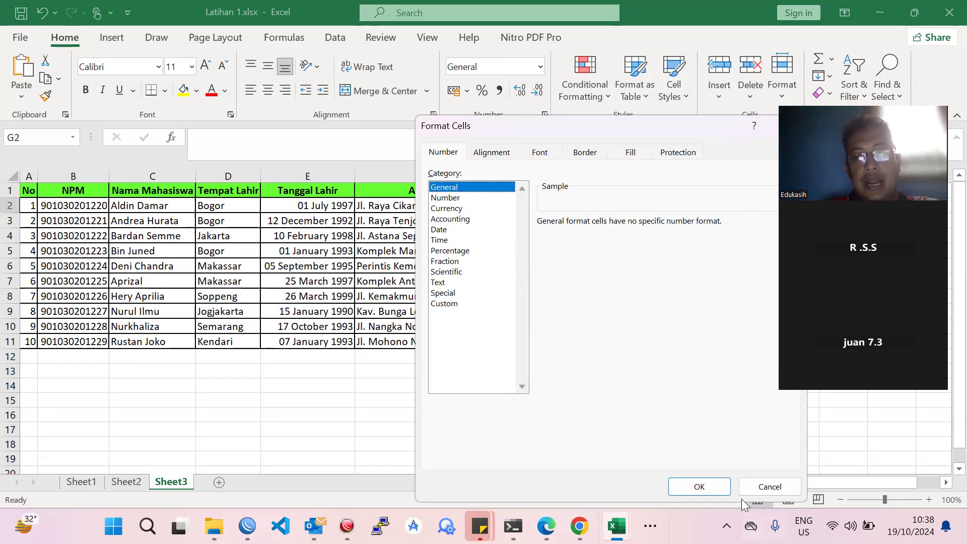
click(705, 486)
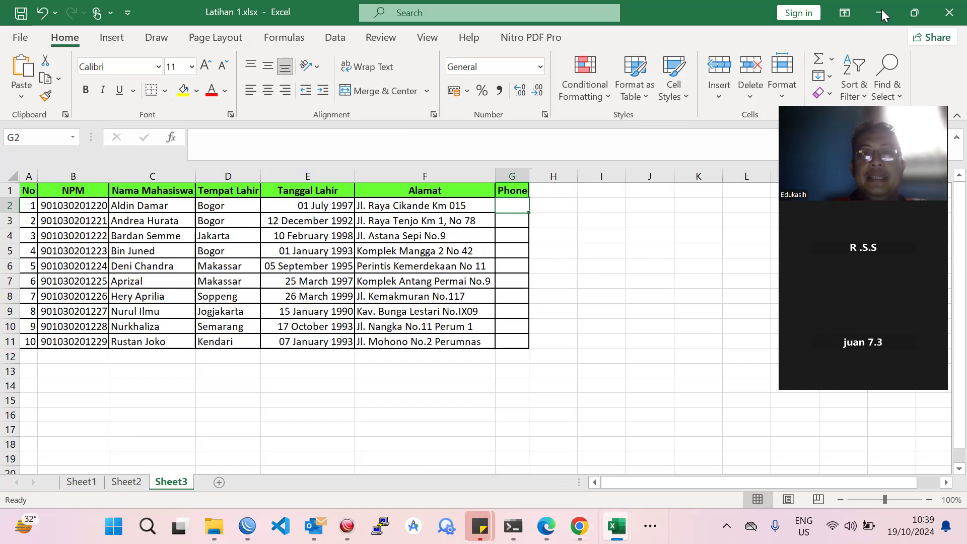
Step: Bring the Excel.pptx presentation forward from the hidden taskbar programs
key(alt+Tab)
click(650, 526)
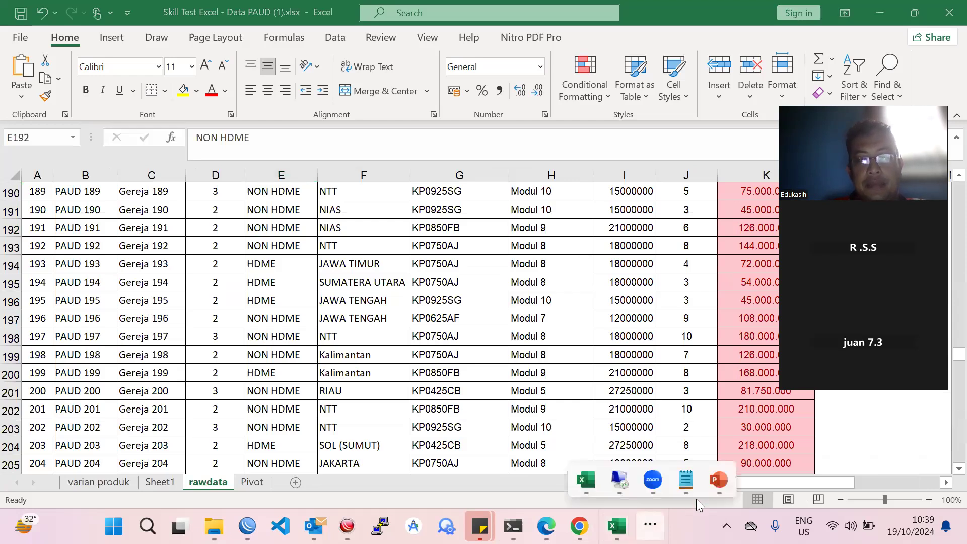
click(720, 483)
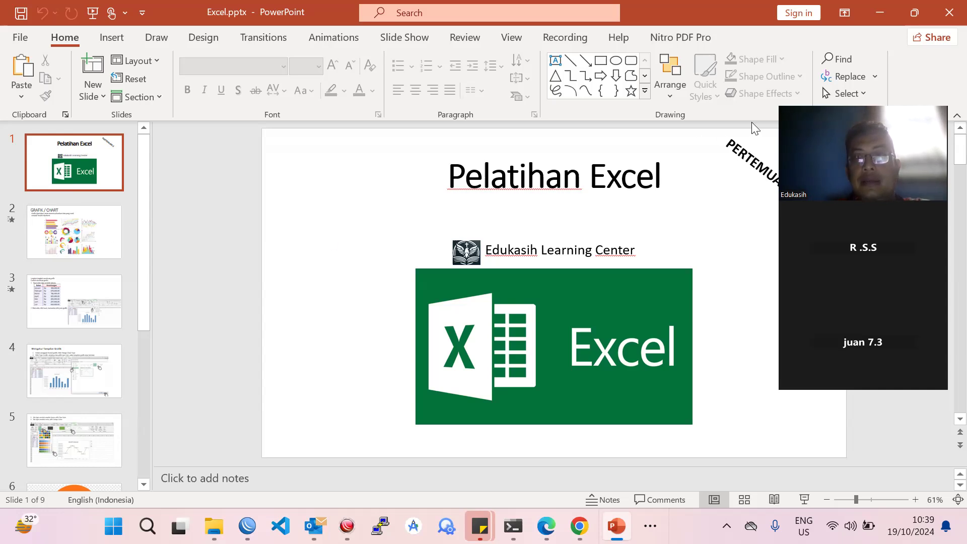
Step: Show slide 2, GRAFIK / CHART, then preview the two open Excel workbooks from the taskbar
click(69, 233)
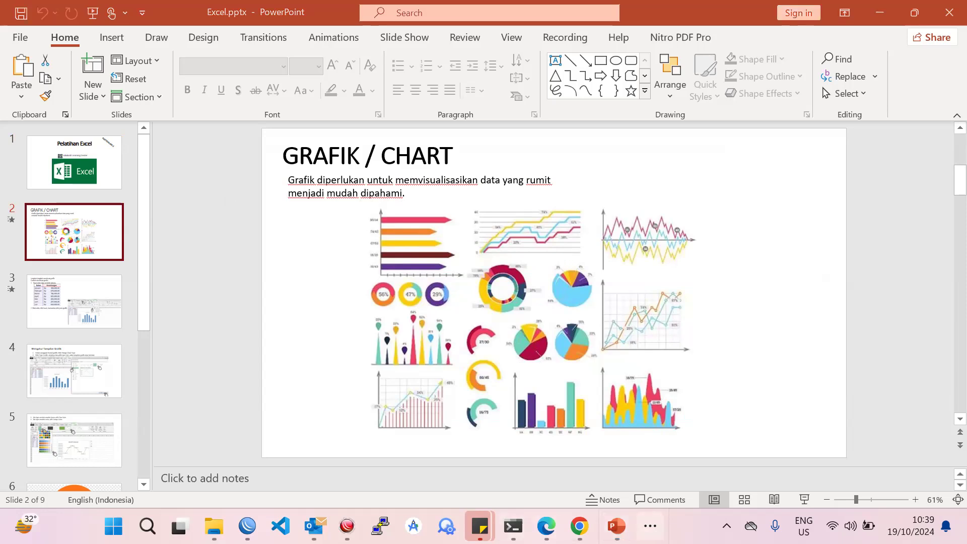
click(650, 526)
click(578, 482)
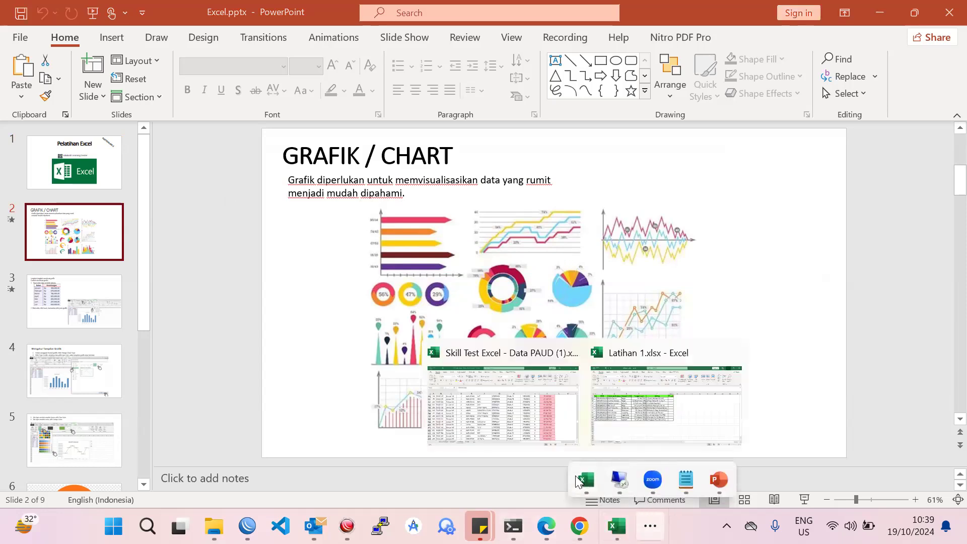
Step: Bring the Data PAUD workbook forward and select the PAUD records B2:E7 on rawdata
click(504, 403)
scroll(201, 200, up, 11)
scroll(200, 200, up, 10)
scroll(200, 197, up, 17)
scroll(201, 197, up, 13)
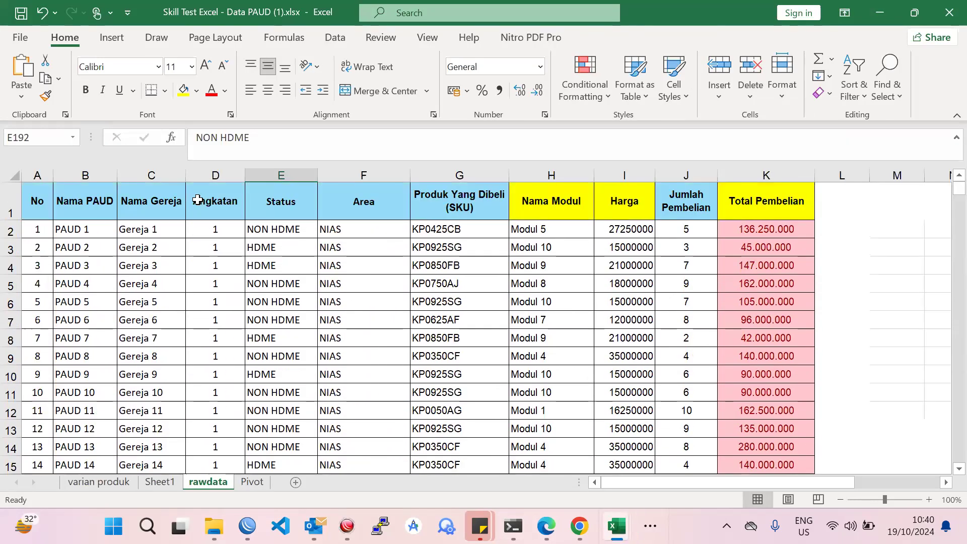
scroll(203, 263, down, 7)
scroll(203, 263, down, 10)
scroll(203, 263, down, 5)
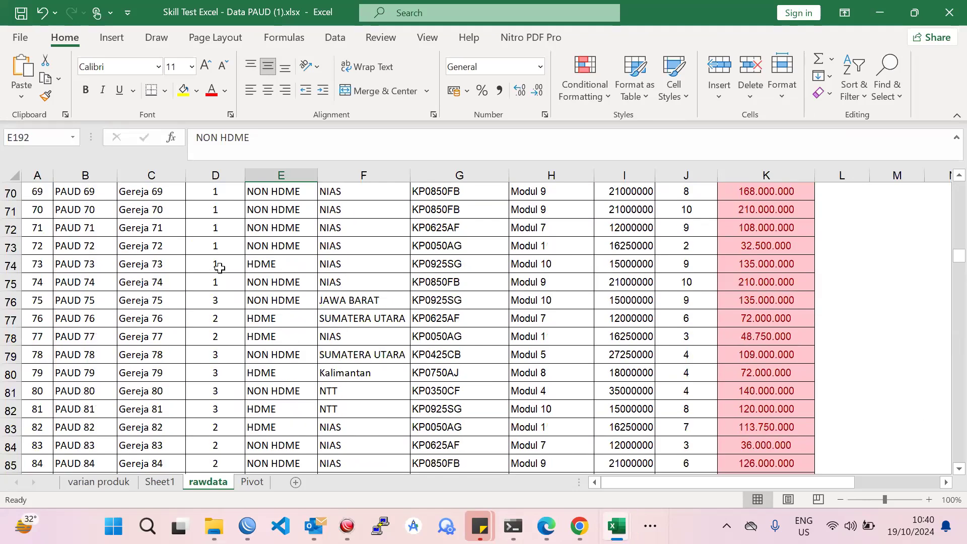
scroll(202, 263, up, 20)
click(96, 247)
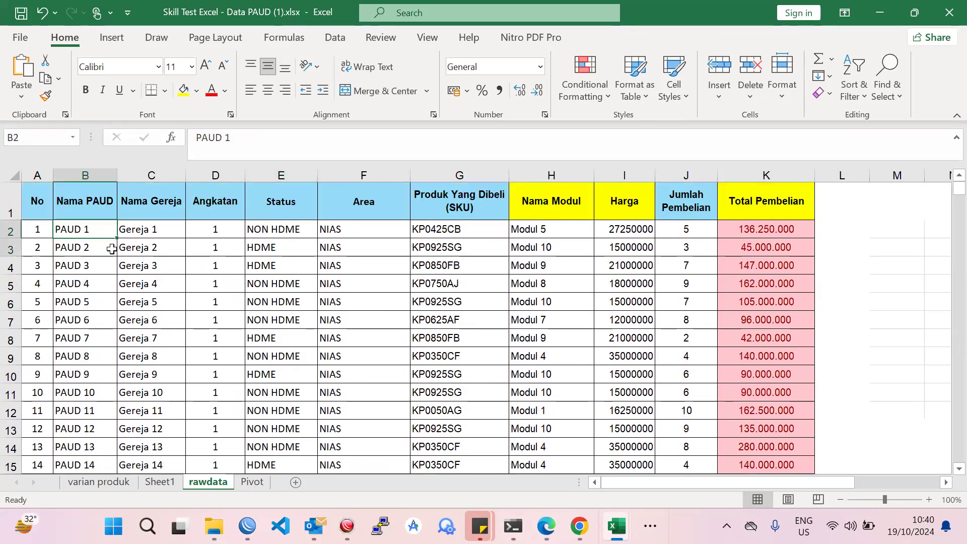
drag(88, 229, 293, 324)
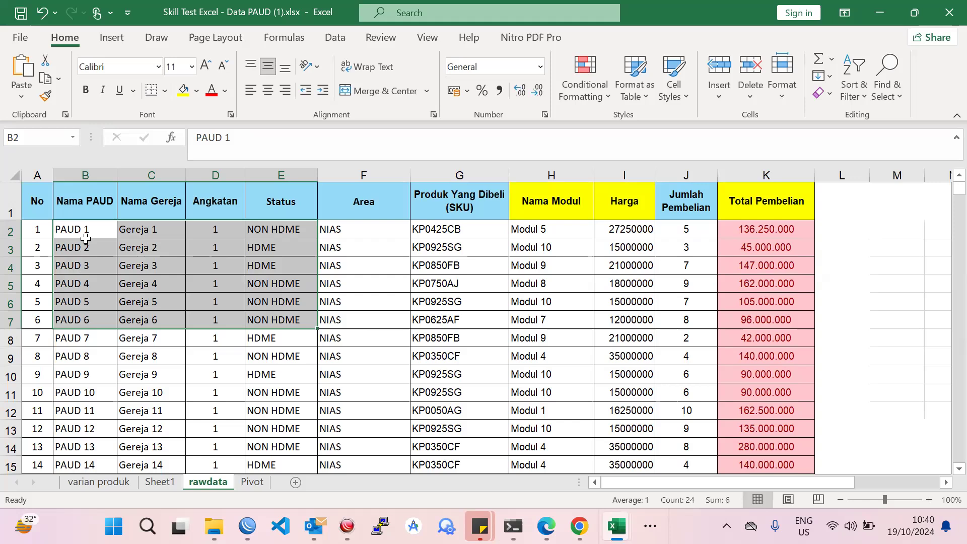
Step: Select the full purchase records B2:K13, including Total Pembelian
scroll(216, 254, down, 1)
scroll(217, 255, down, 4)
scroll(217, 255, up, 5)
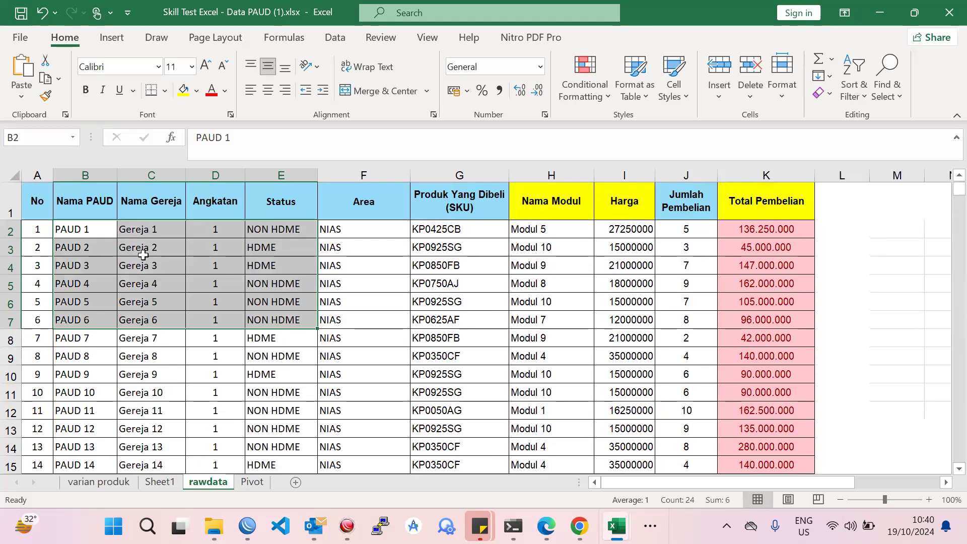
click(125, 254)
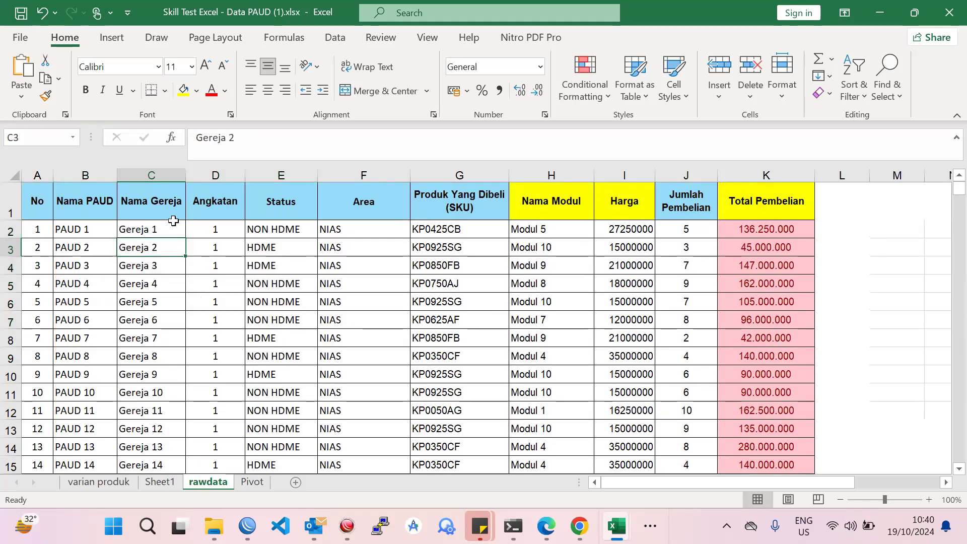
drag(102, 235, 735, 394)
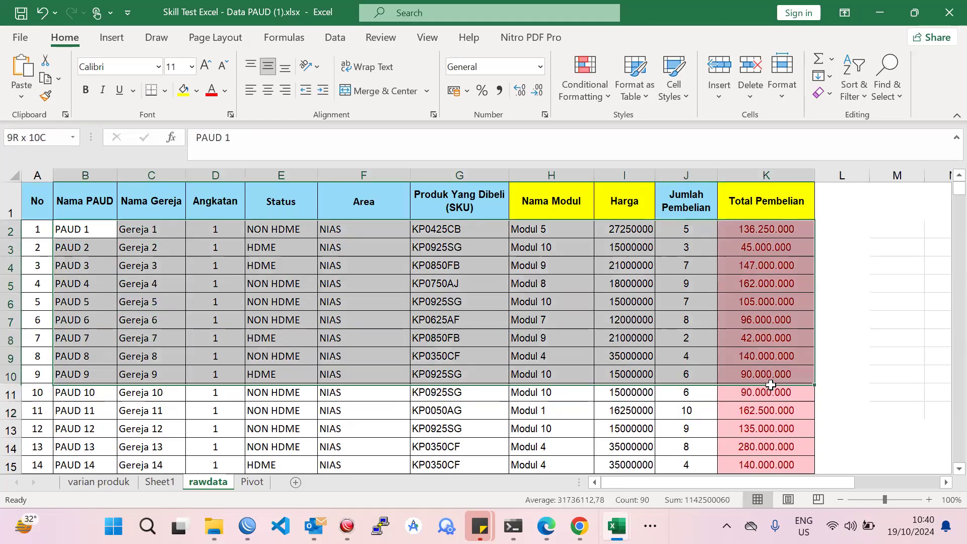
drag(736, 394, 765, 428)
scroll(312, 268, down, 6)
scroll(292, 267, up, 6)
drag(121, 250, 216, 266)
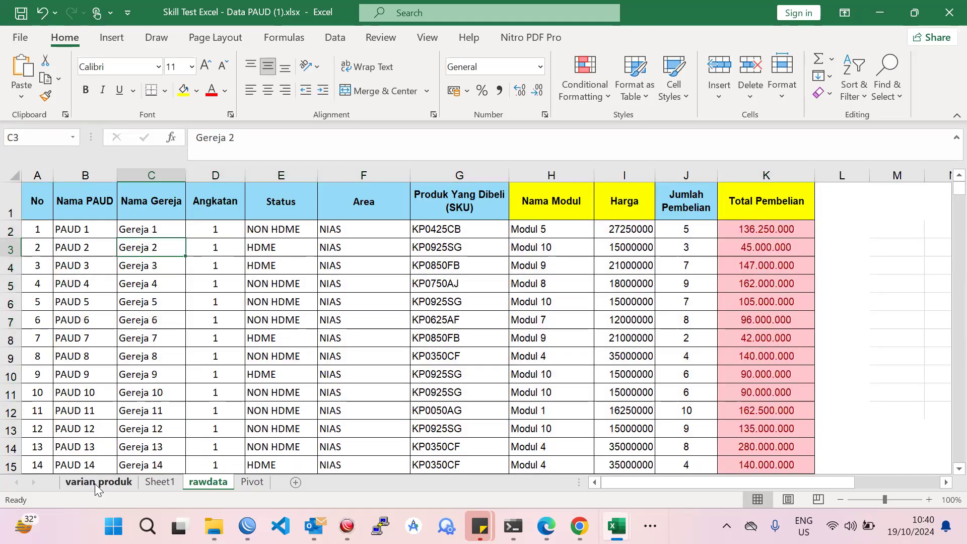
Step: Browse the varian produk, Sheet1 and Pivot sheets, return to rawdata, then shrink the Excel window
click(95, 484)
click(172, 482)
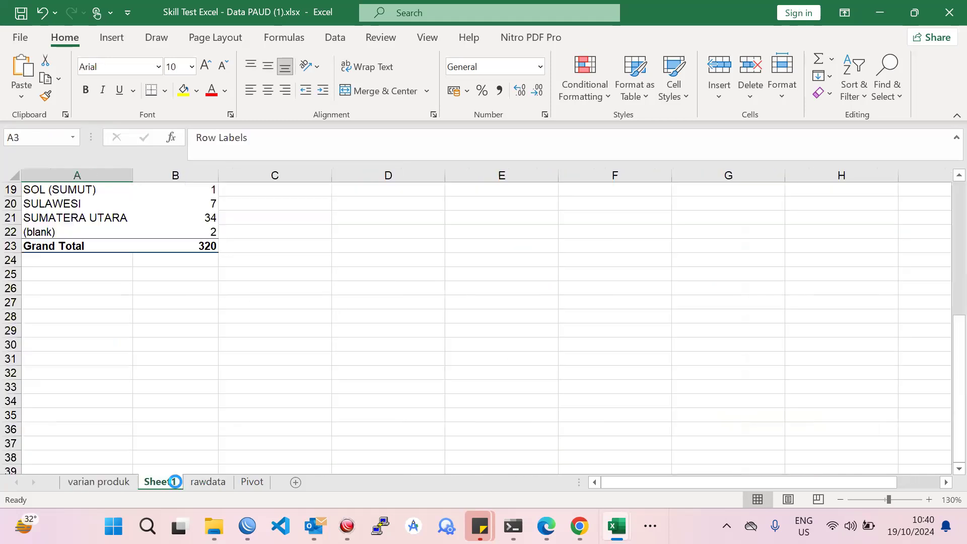
click(208, 482)
click(242, 481)
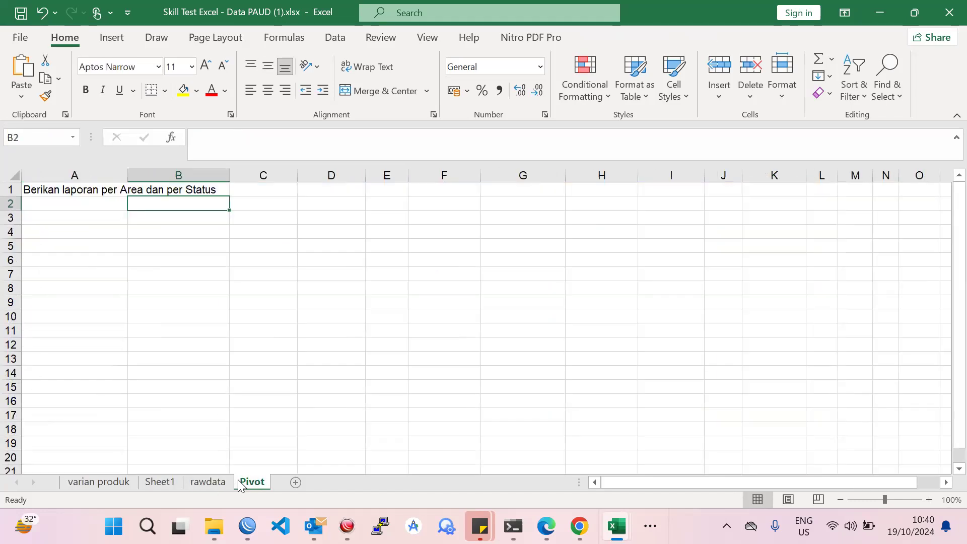
click(201, 483)
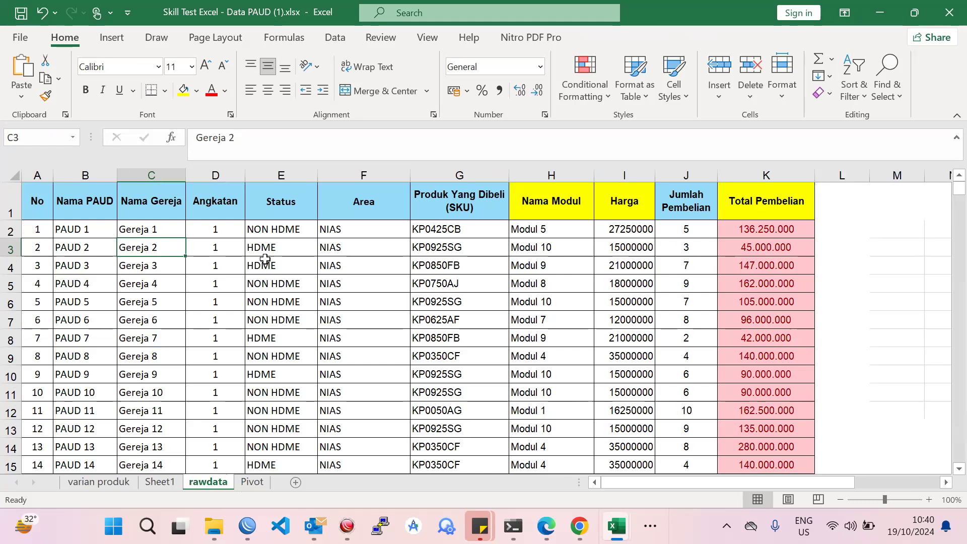
scroll(302, 251, down, 1)
scroll(352, 247, down, 5)
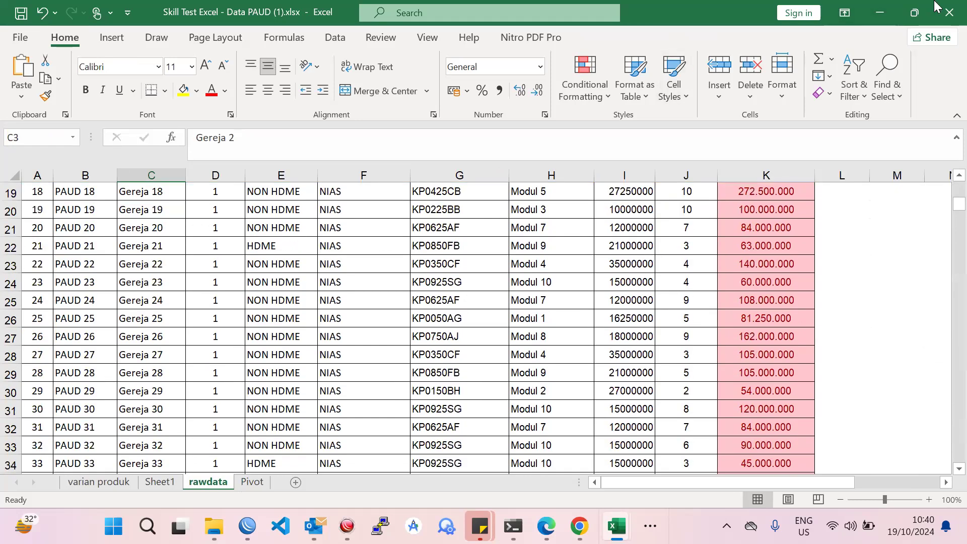
click(915, 13)
Step: Bring PowerPoint back and start the slideshow from the current slide
key(alt+Tab)
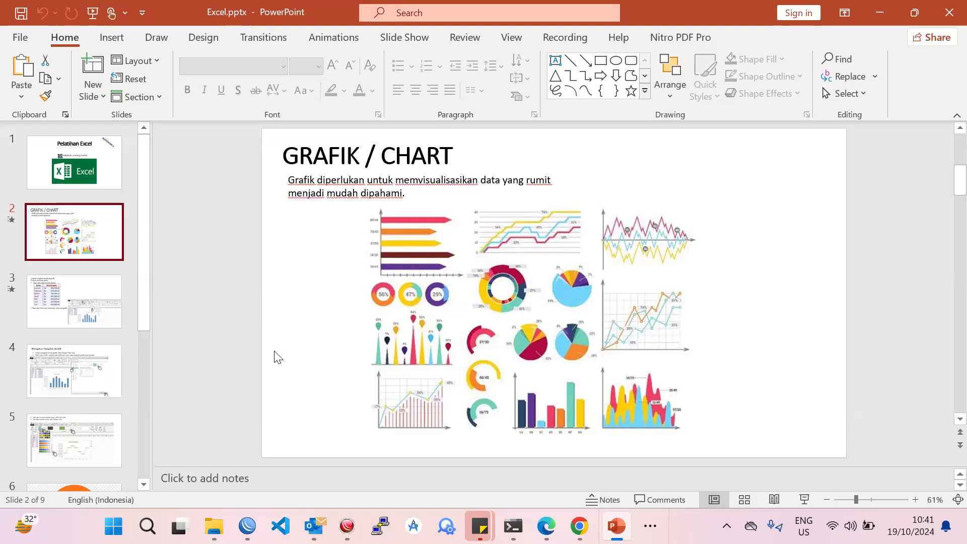
click(802, 500)
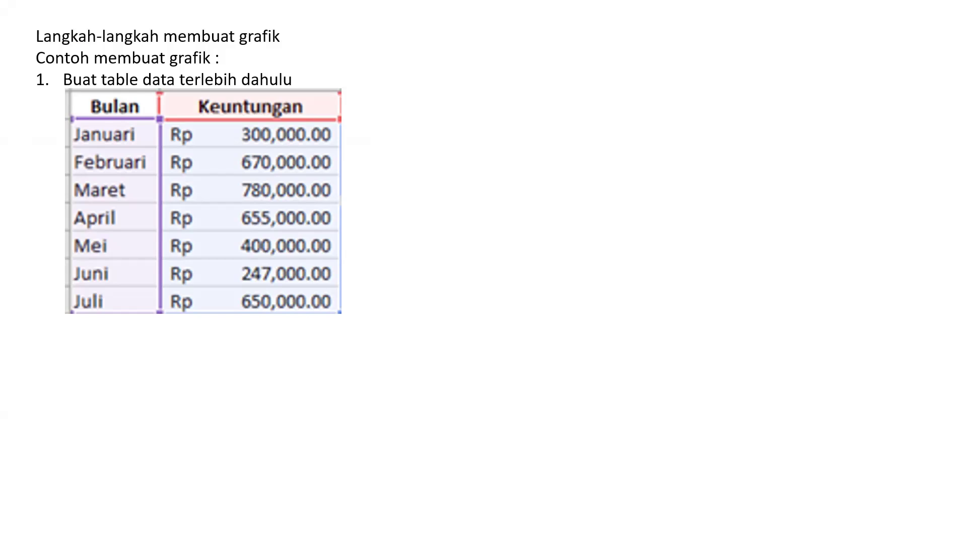
Step: End the slideshow, returning to slide 3 in editing view, and open the Windows Start menu
key(Escape)
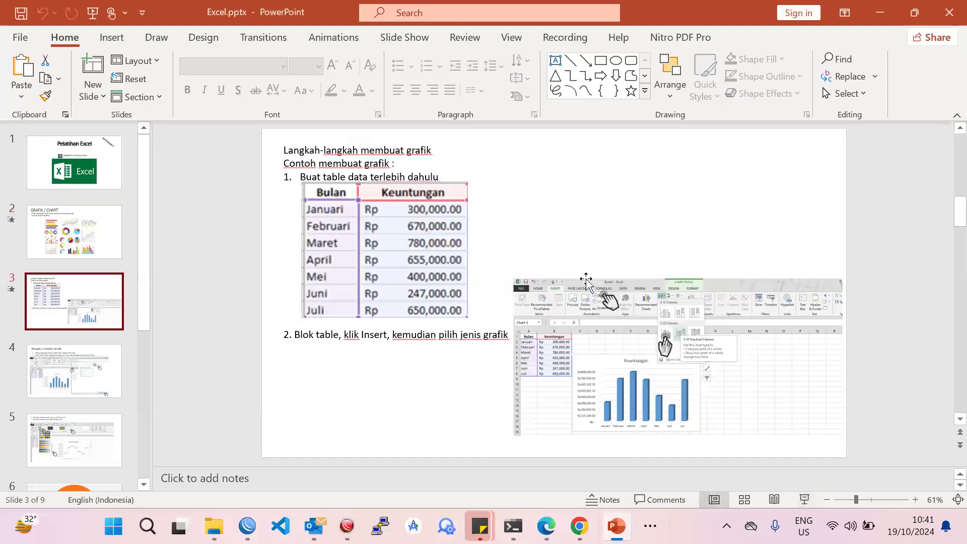
click(435, 252)
click(350, 371)
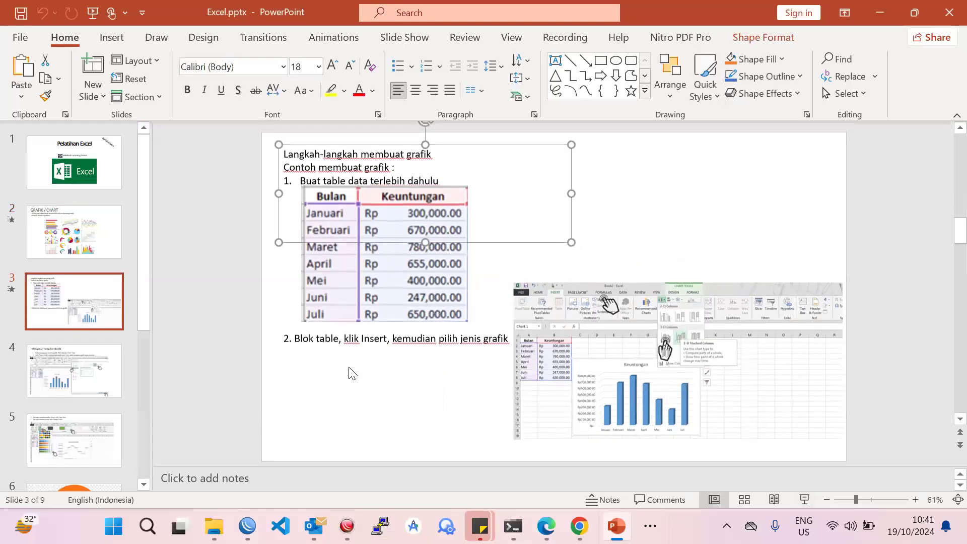
click(246, 397)
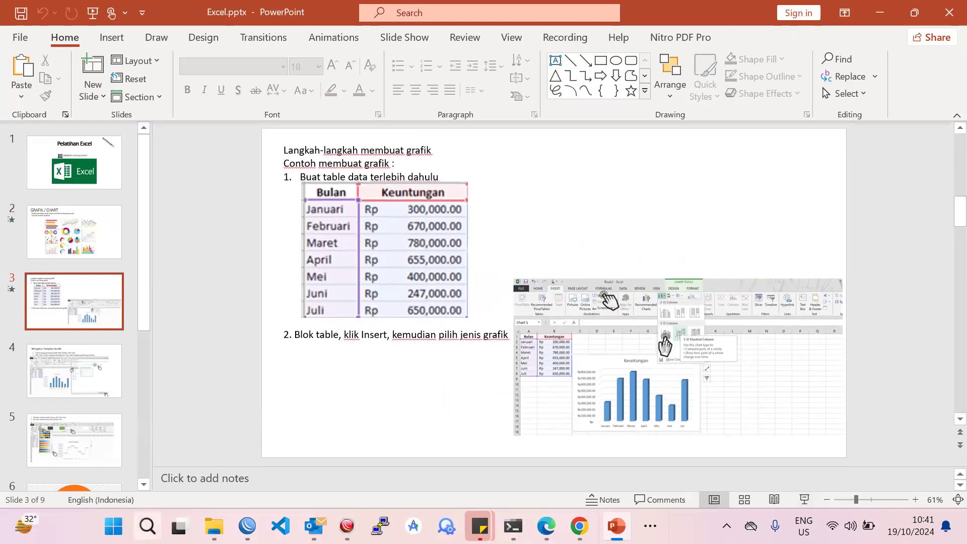
click(113, 527)
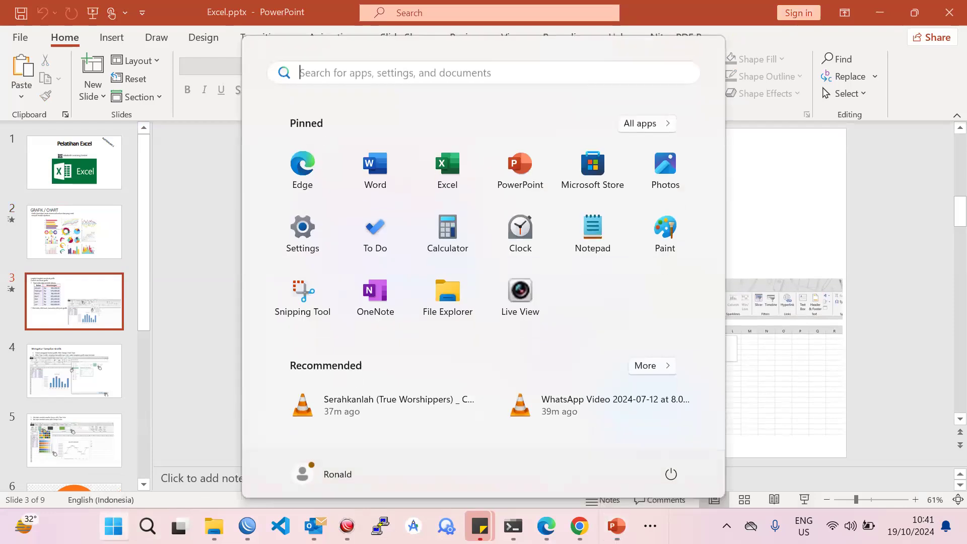
Step: Search 'exce' in the Start menu and launch Excel to a blank Book1 workbook
text(exce)
key(Return)
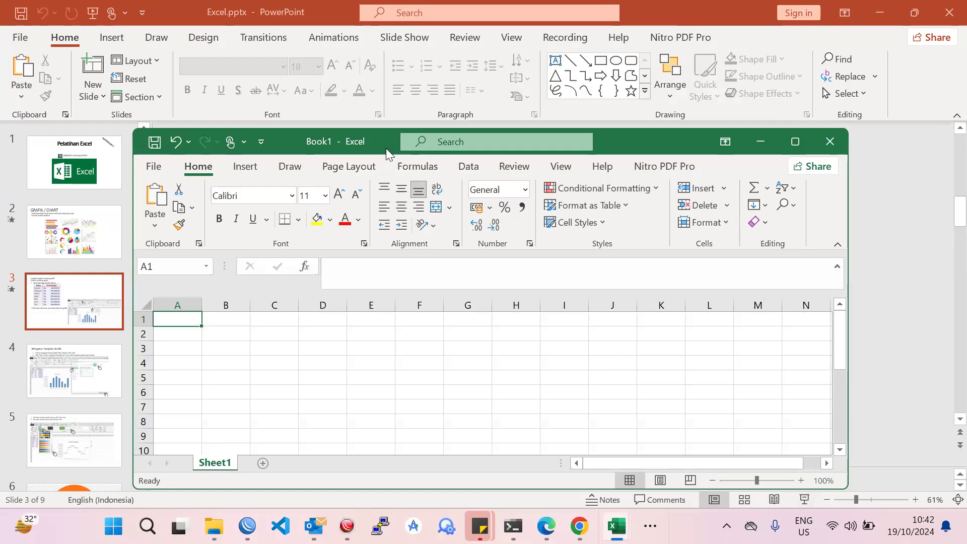
Step: Move Excel beside the slide and enter the headers Bulan and Keuntungan in A1:B1
drag(386, 148, 761, 145)
text(Bulan)
key(Tab)
text(Keuntungan)
key(Return)
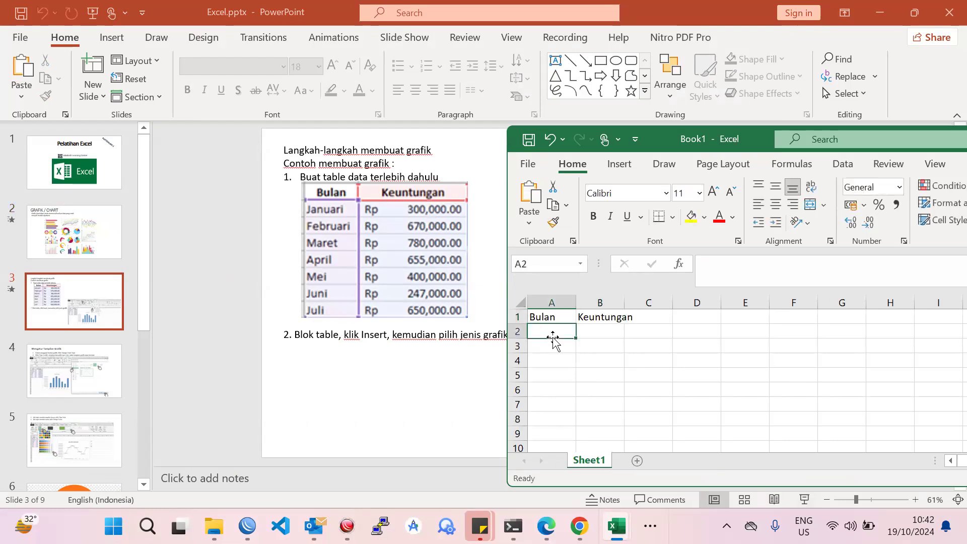
Step: Fill A2:A8 with the months Januari, Februari, Maret, April, Mei, Juni and Juli
text(Januari)
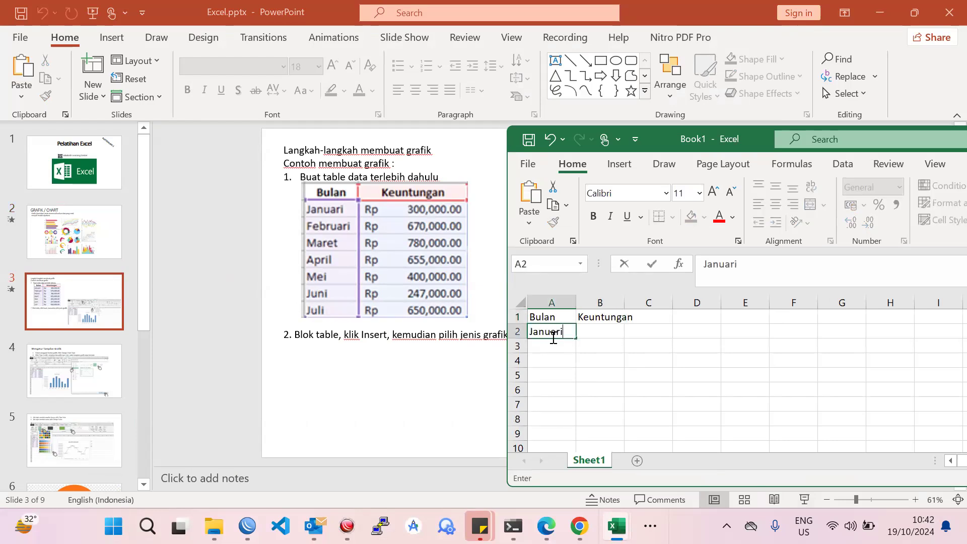
key(Return)
text(Februari)
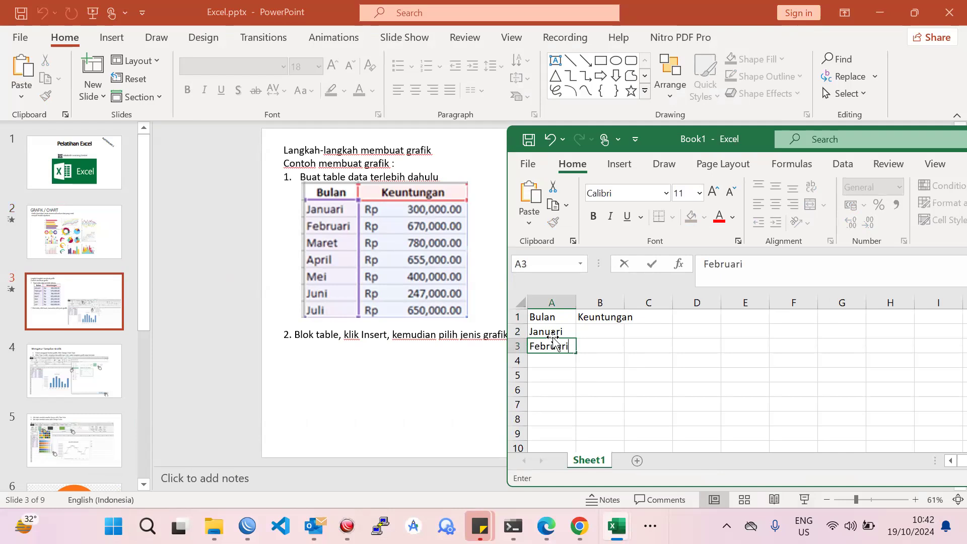
key(Return)
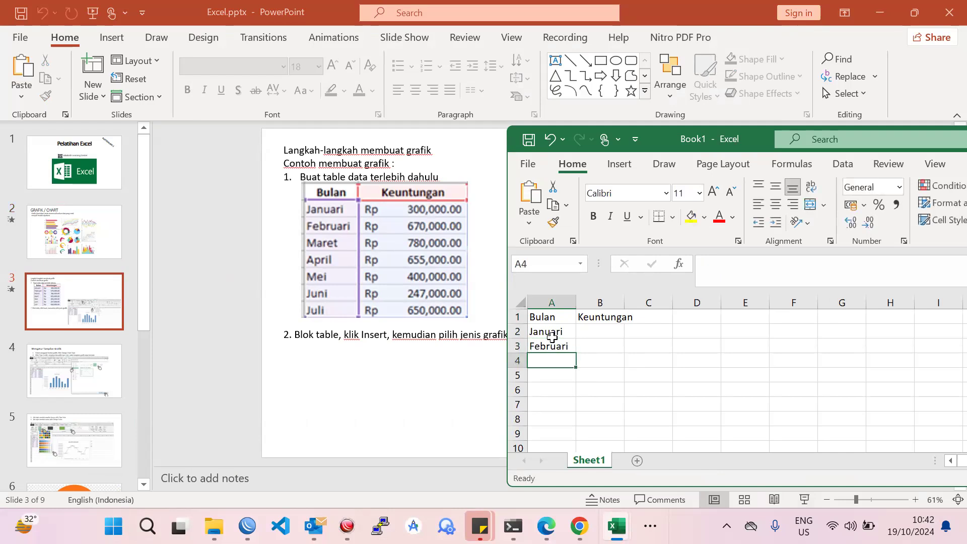
text(Maret)
key(Return)
text(April)
key(Return)
text(Mei)
key(Return)
text(Juni)
key(Return)
text(Jul)
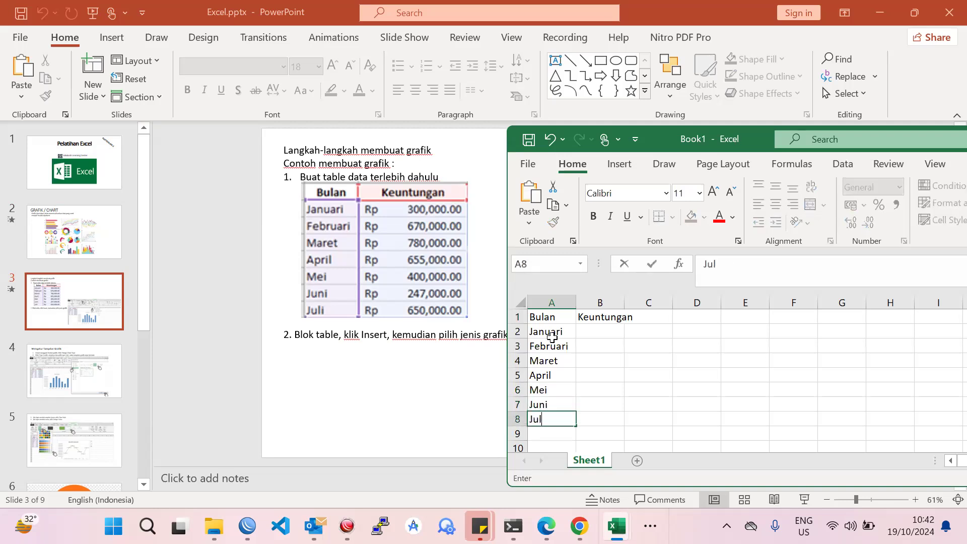
key(Return)
Step: Enter profits 300000, 670000, 780000, 655000, 400000, 247000 and 650000 in B2:B8
key(Up)
key(Up)
key(Up)
key(Up)
key(Up)
key(Up)
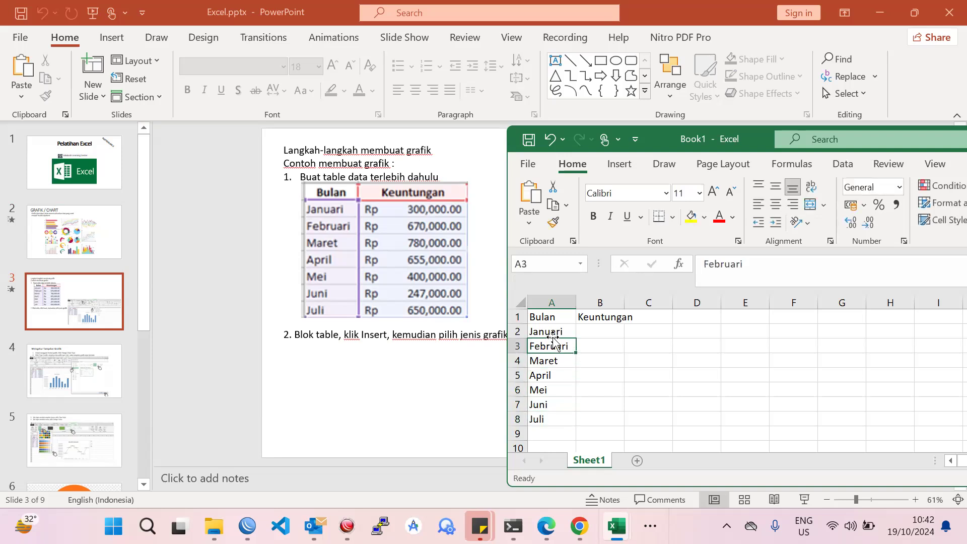
key(Up)
key(Right)
text(3-)
text(00000)
key(Return)
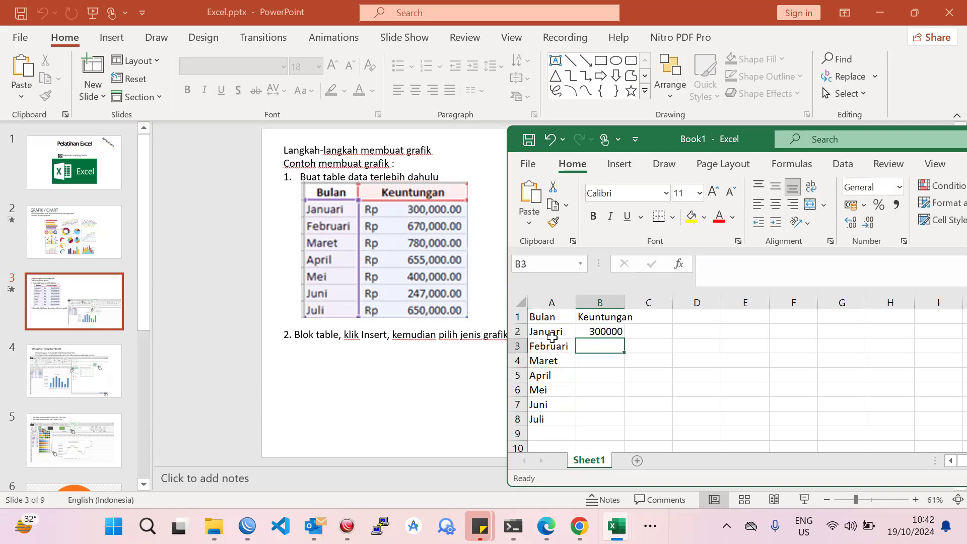
text(670000)
key(Return)
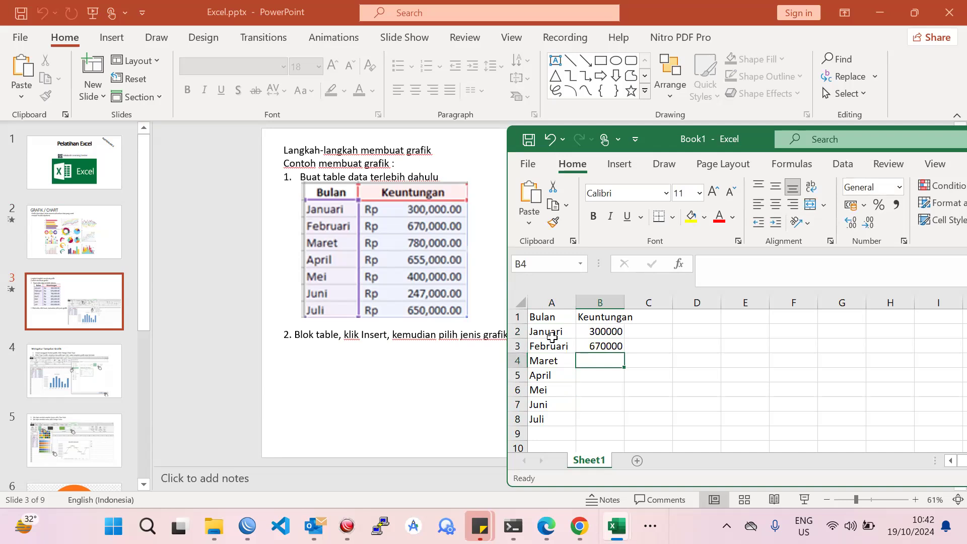
text(780000)
key(Return)
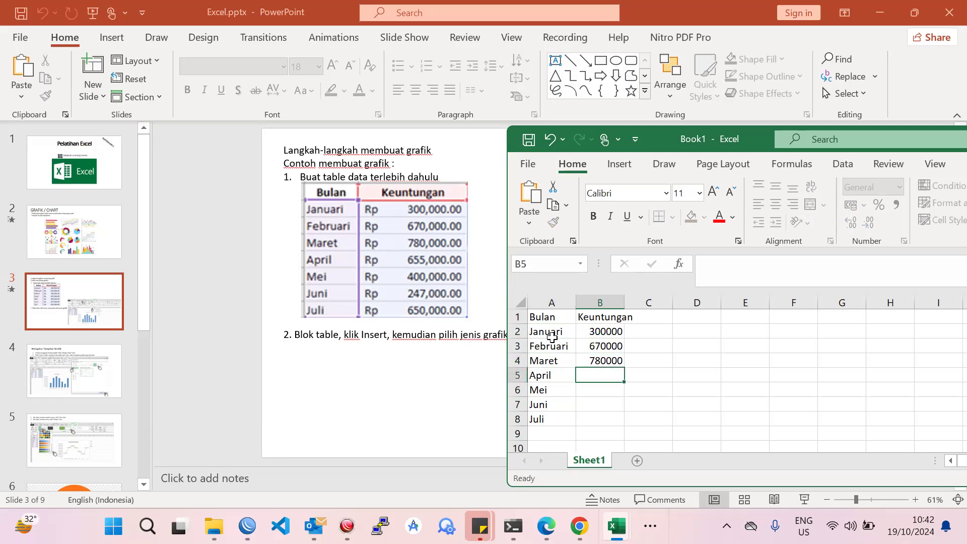
text(655)
text(00)
key(Return)
text(400000)
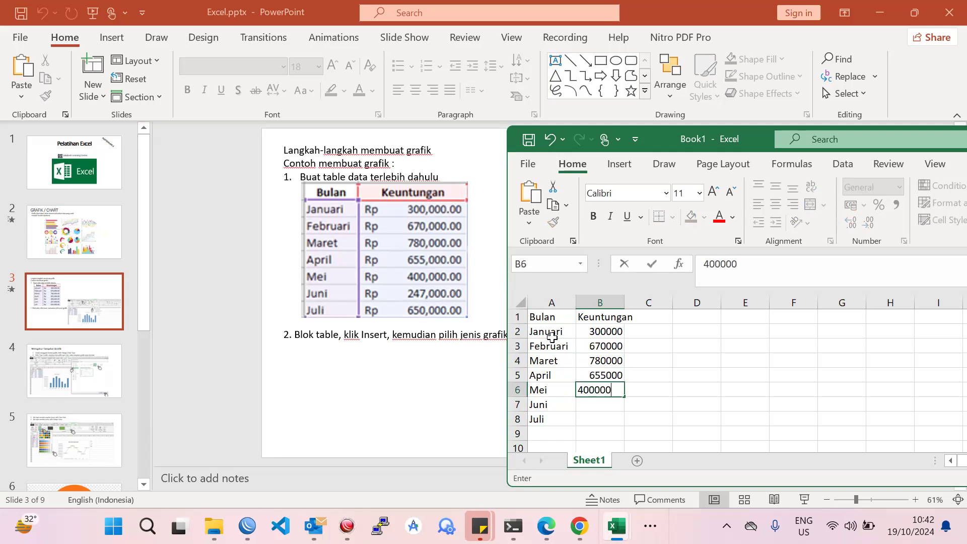
key(Return)
text(2)
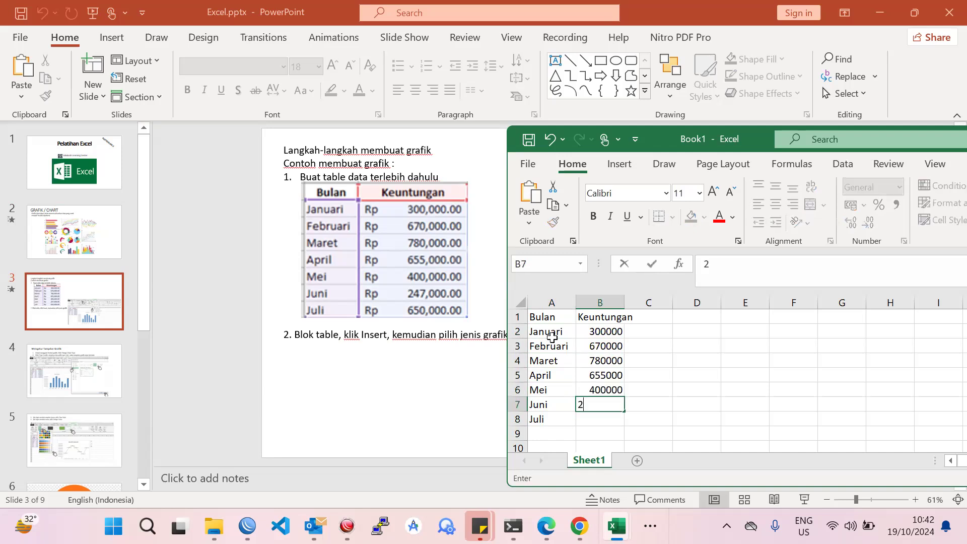
text(47000)
key(Return)
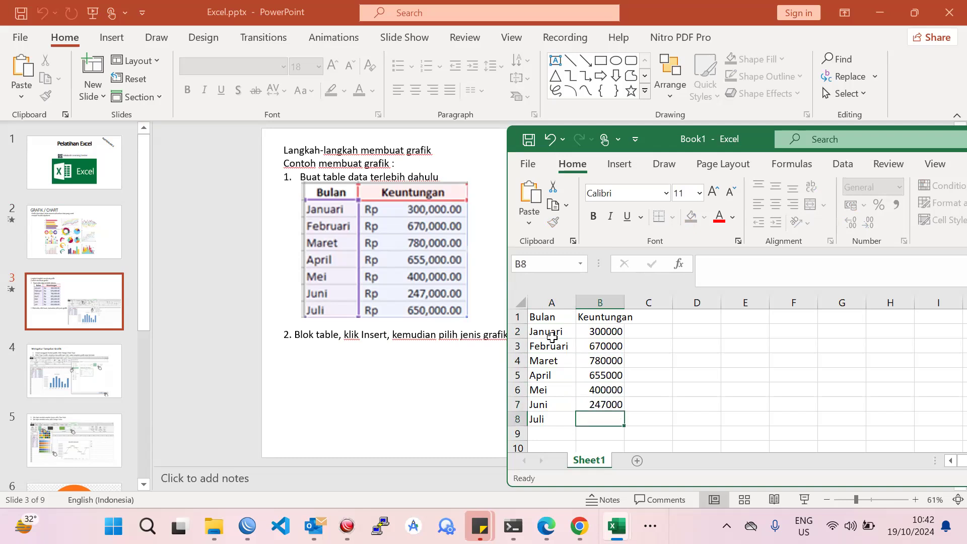
text(650)
text(000)
key(Return)
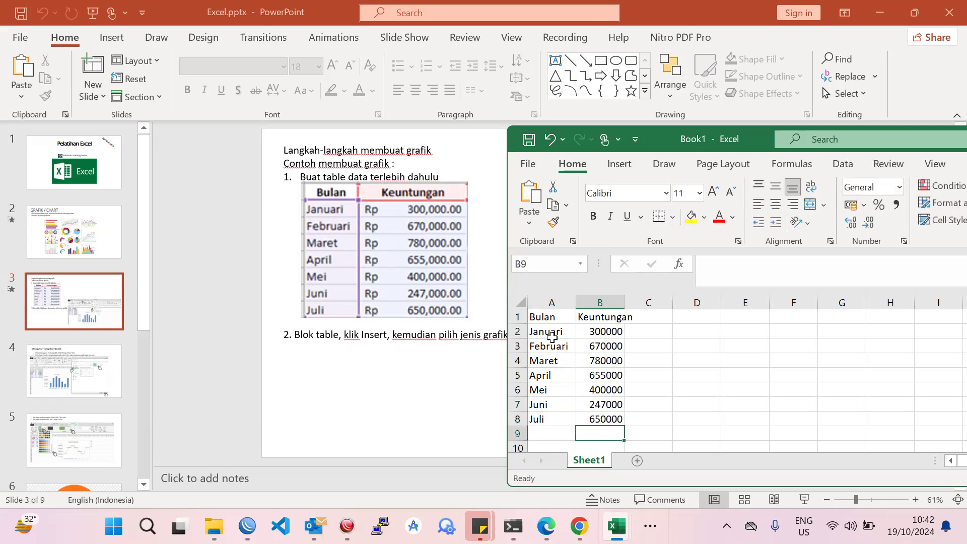
Step: Autofit columns A and B and select the table range A1:B8
click(521, 303)
double_click(571, 301)
click(550, 331)
drag(541, 316, 605, 419)
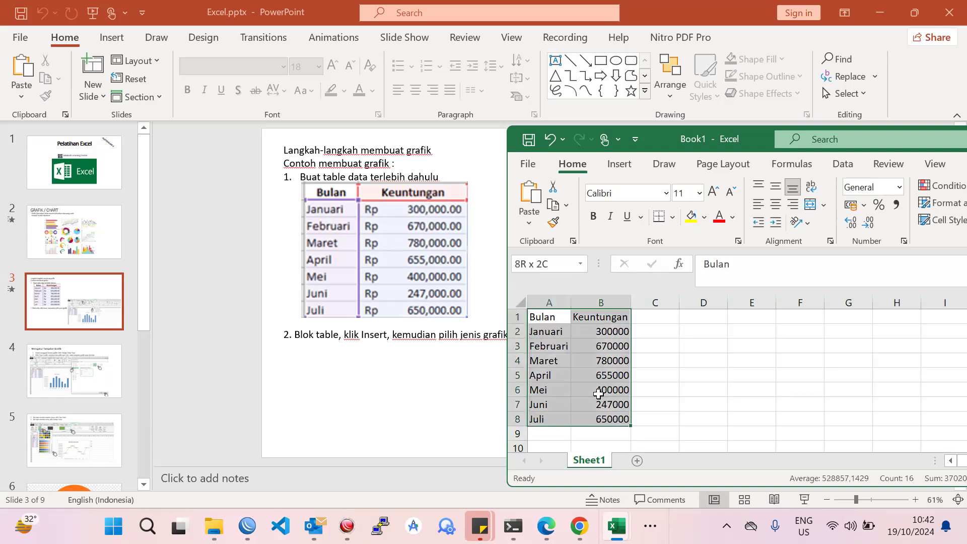
Step: Apply outline and inside borders to A1:B8 through Format Cells
right_click(614, 378)
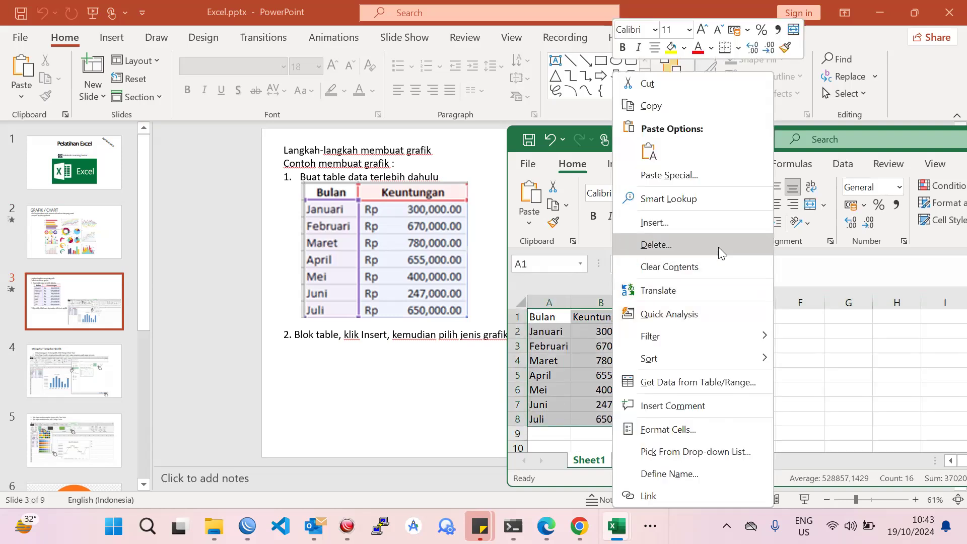
click(745, 435)
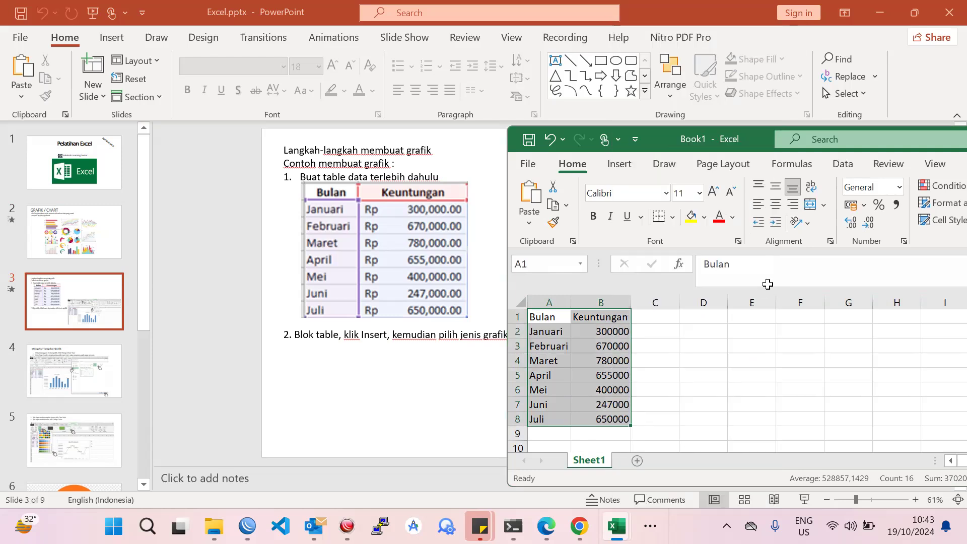
drag(703, 130, 799, 72)
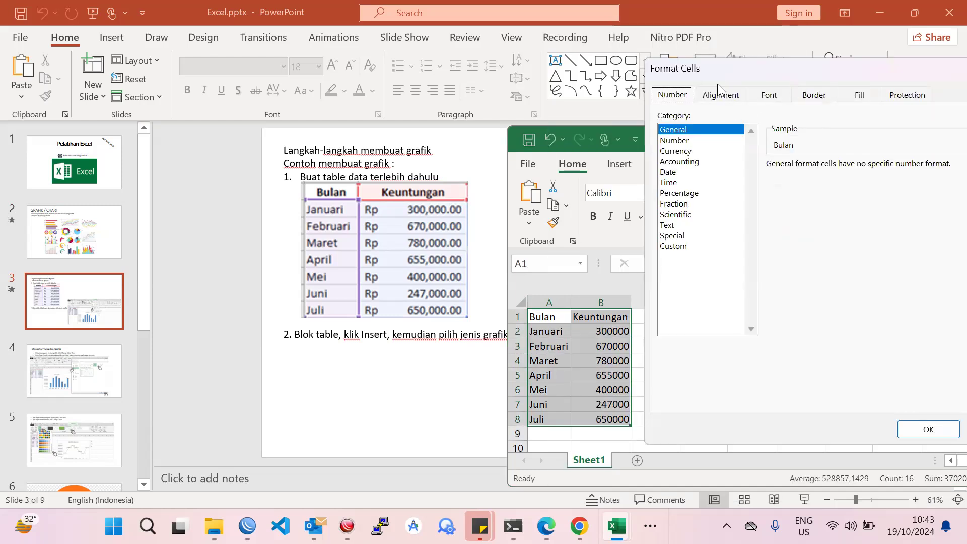
click(815, 95)
click(867, 142)
click(913, 143)
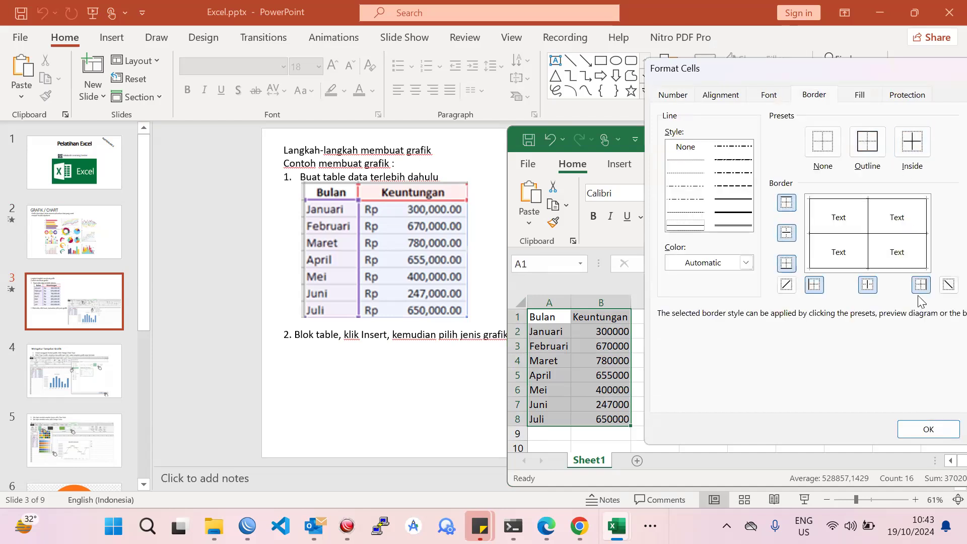
click(925, 430)
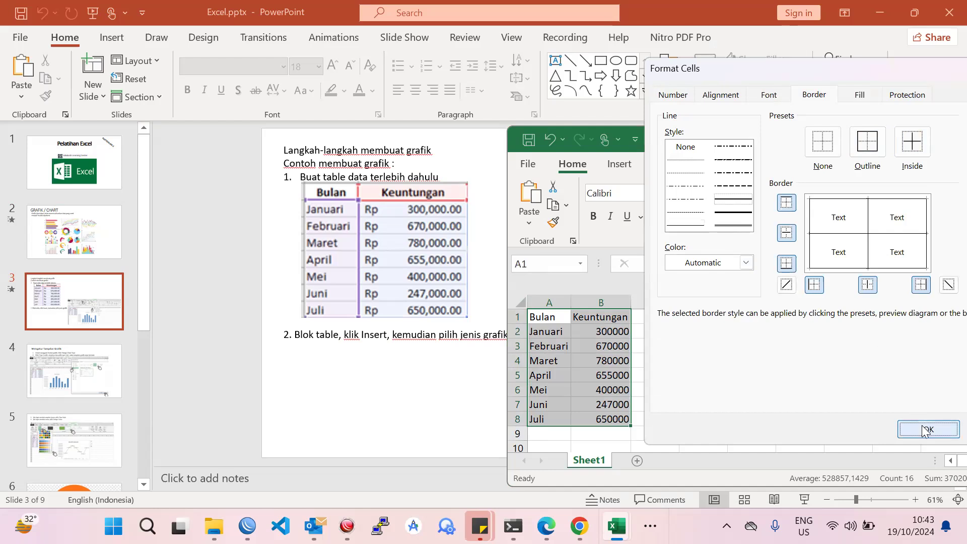
click(611, 346)
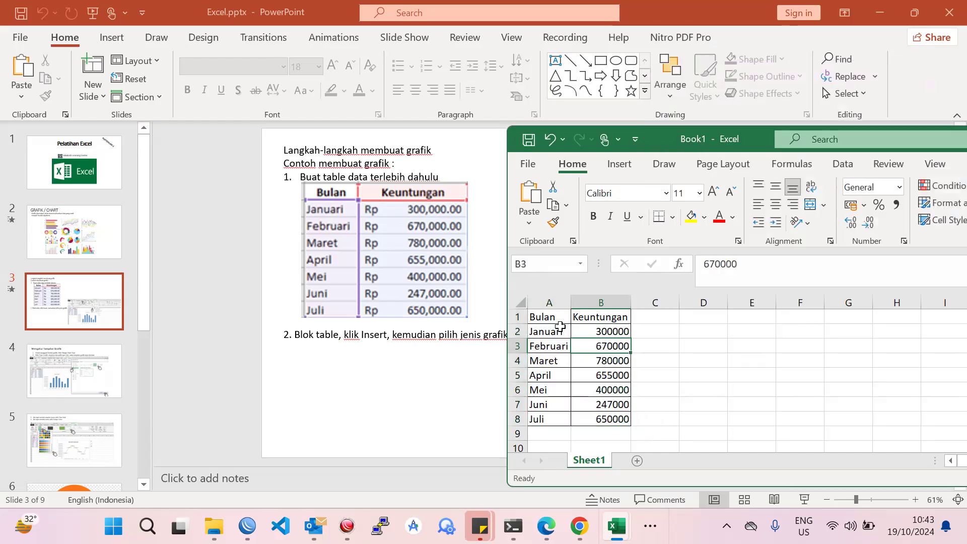
drag(549, 316, 592, 316)
Step: Bold the header row and format column B as Rp Currency with 2 decimal places
click(593, 216)
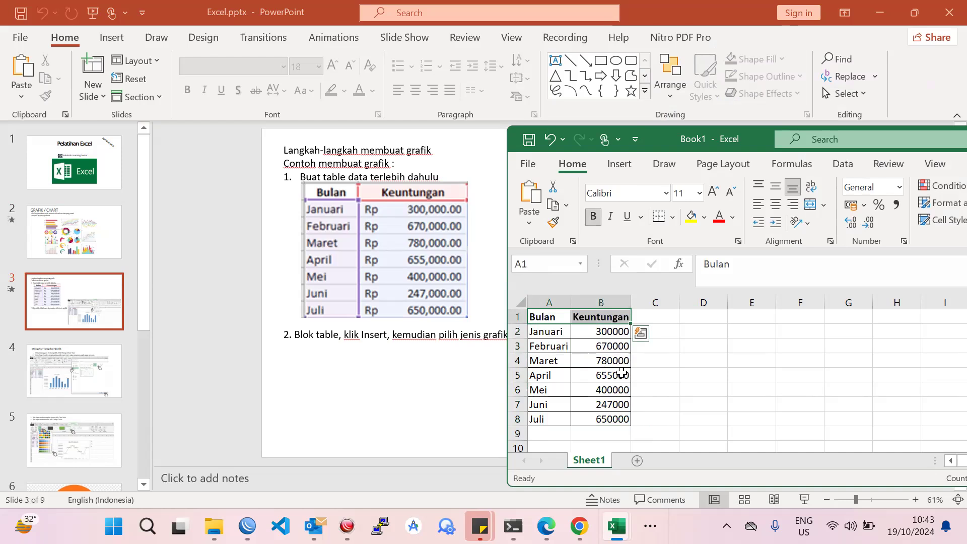
click(622, 373)
click(601, 302)
right_click(602, 302)
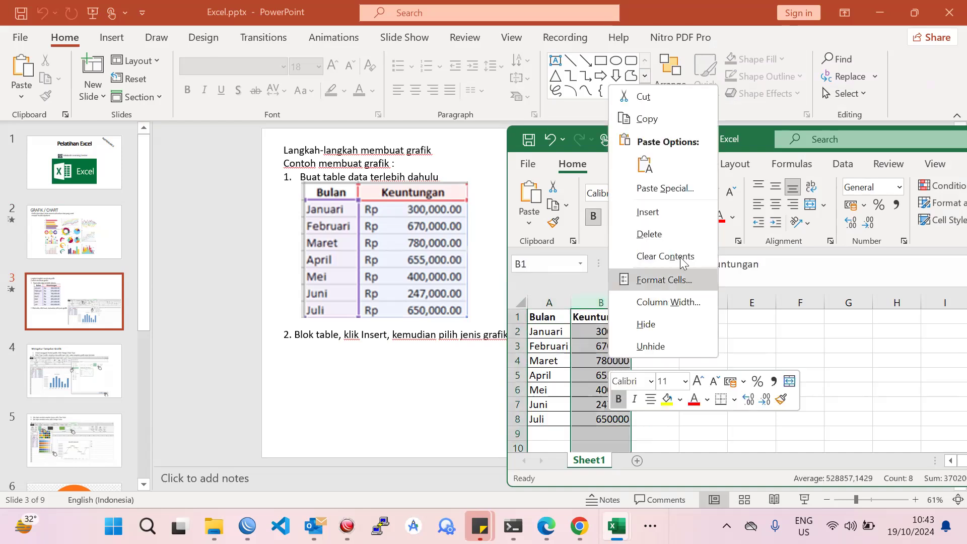
click(708, 280)
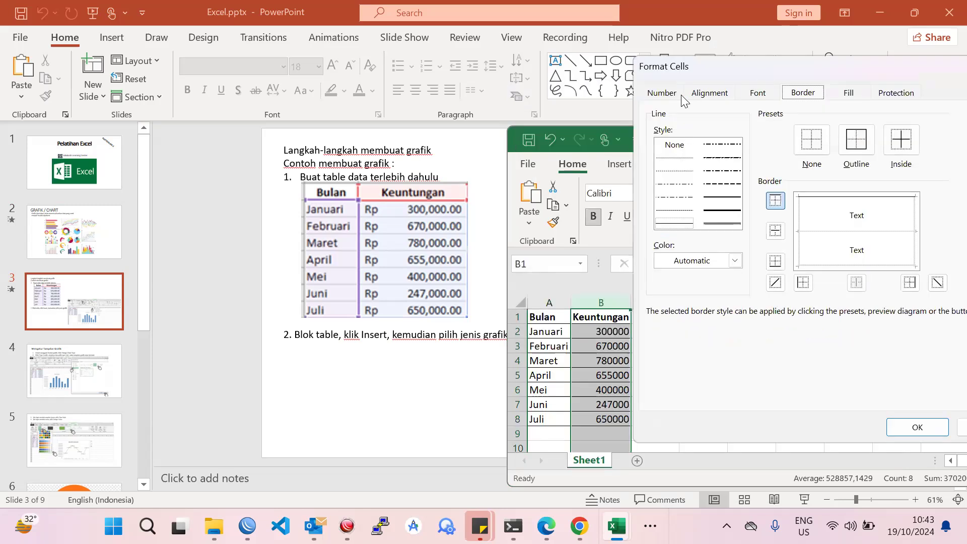
click(662, 94)
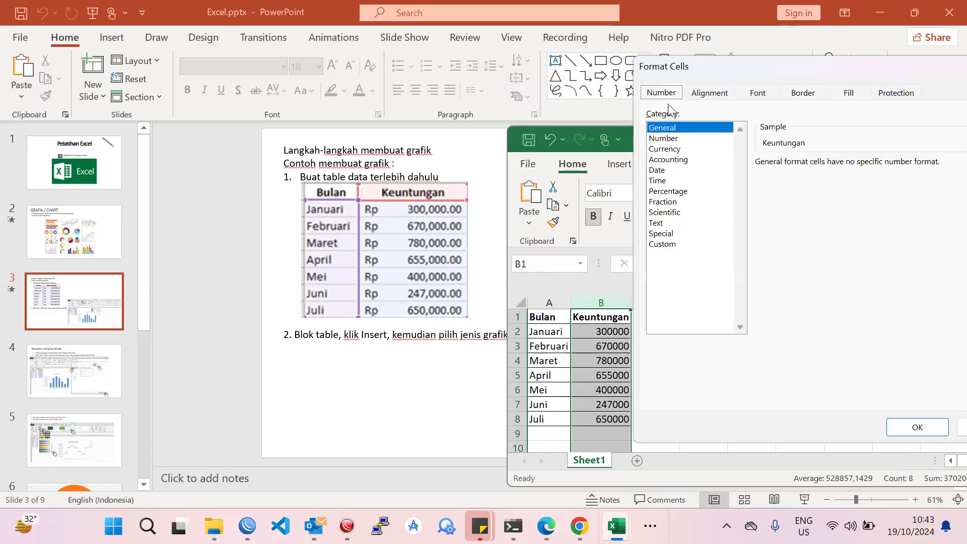
click(677, 149)
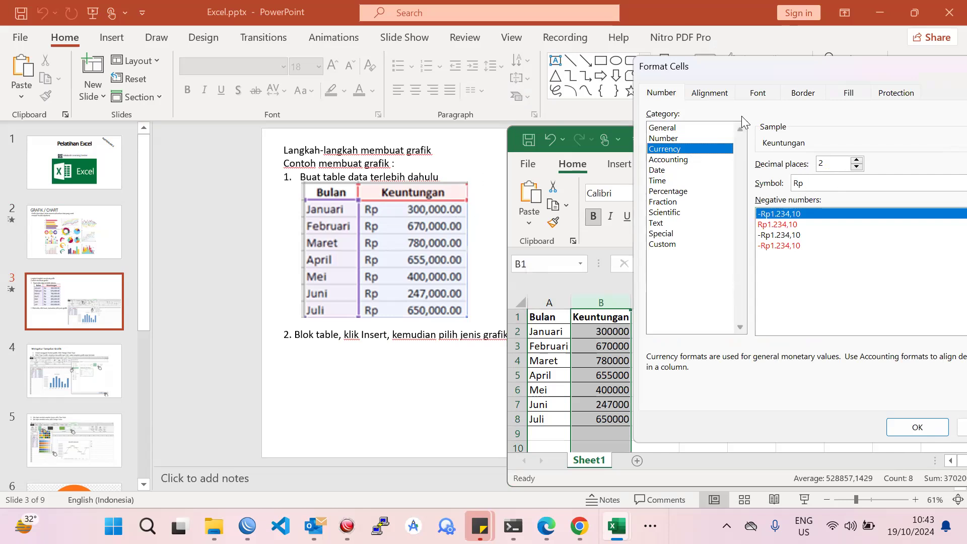
drag(725, 67, 652, 45)
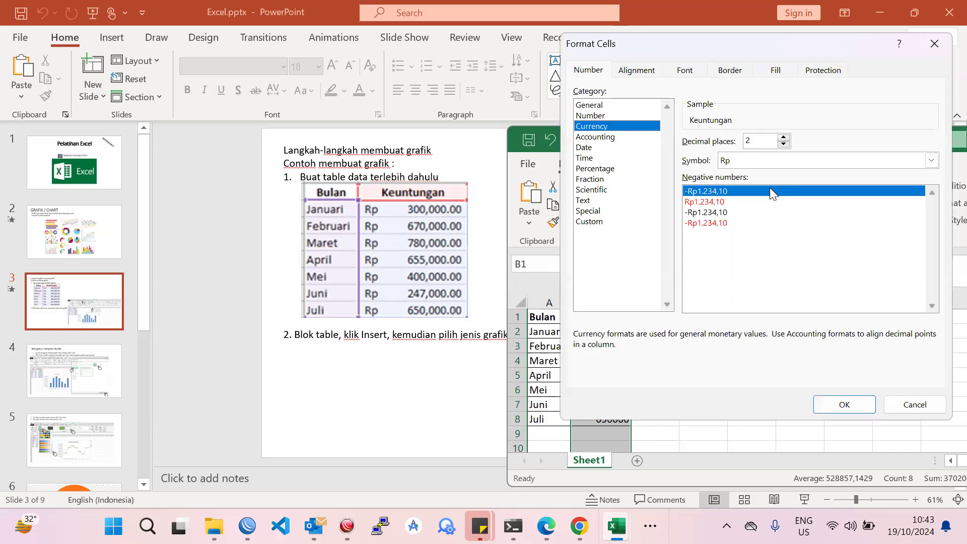
click(851, 404)
click(763, 390)
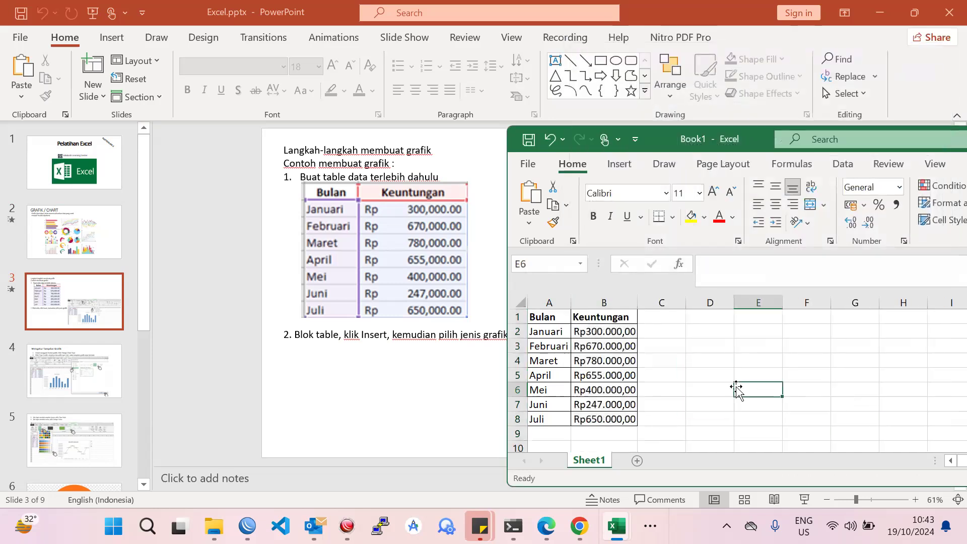
Step: Widen column B so the values Rp300.000,00 to Rp650.000,00 display in full
mouse_move(637, 302)
mouse_down()
mouse_move(667, 303)
mouse_move(646, 302)
mouse_up()
click(635, 373)
click(685, 361)
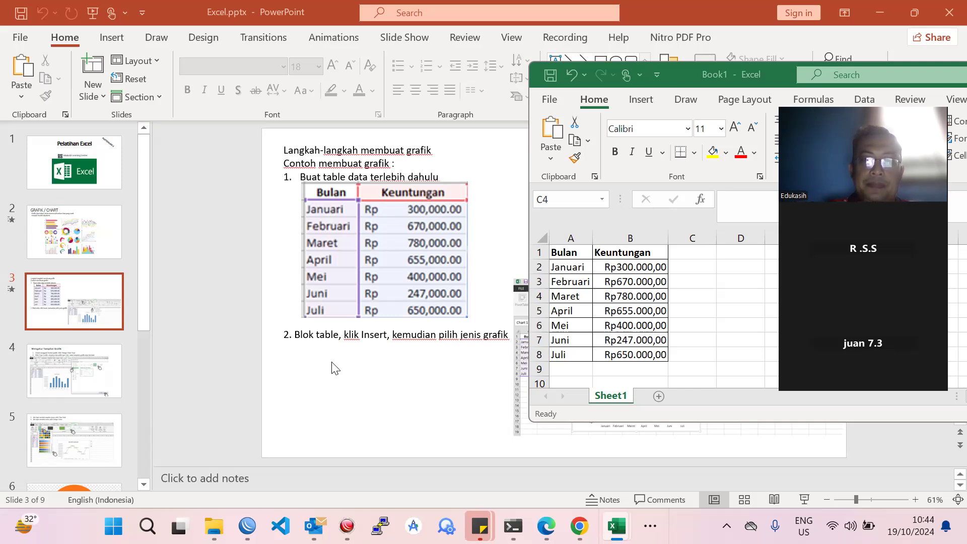
Step: Format column B as two-decimal Rp currency with negative numbers shown in red
click(641, 237)
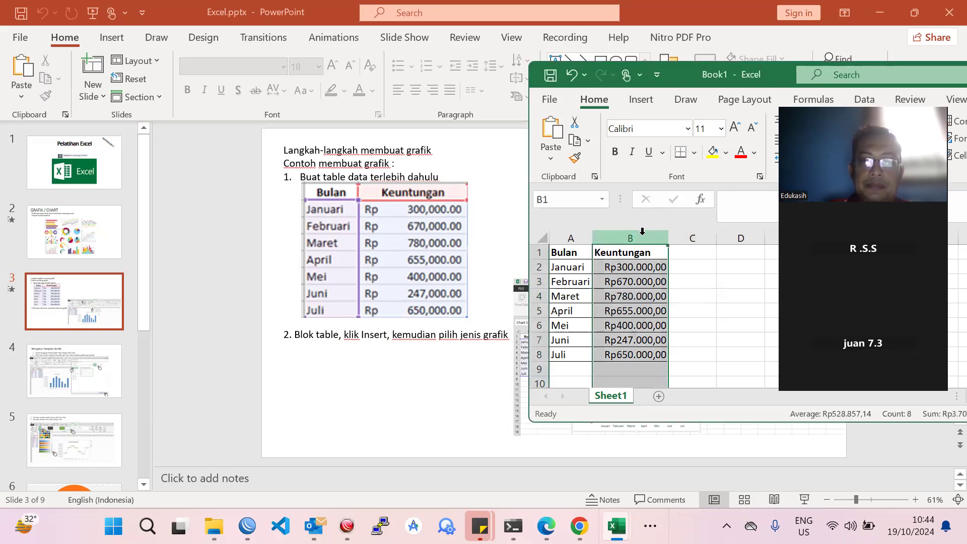
right_click(643, 237)
click(720, 429)
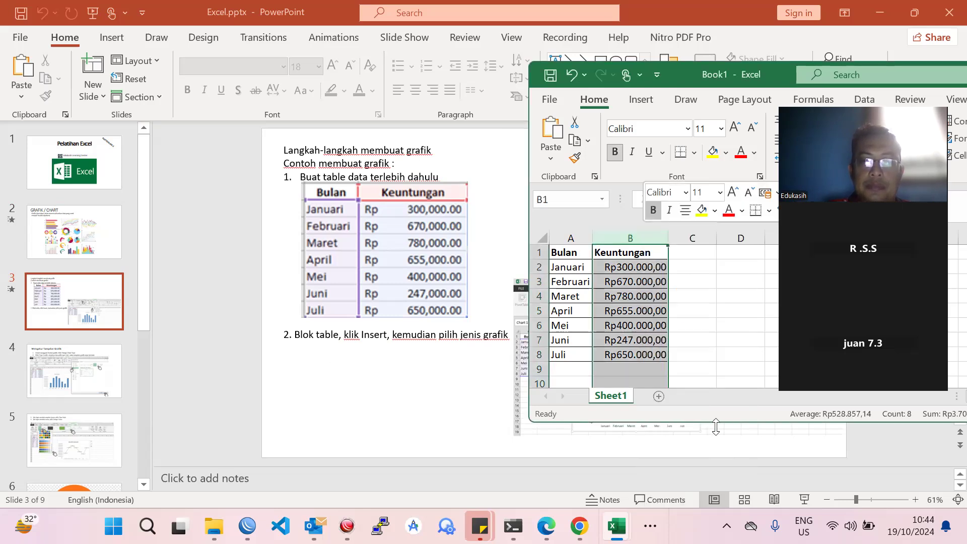
drag(640, 122, 260, 80)
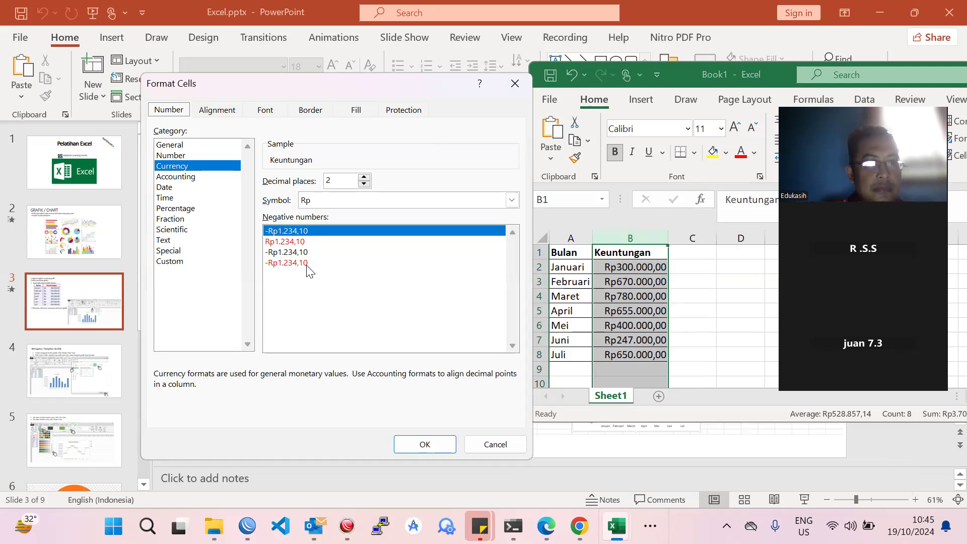
click(309, 242)
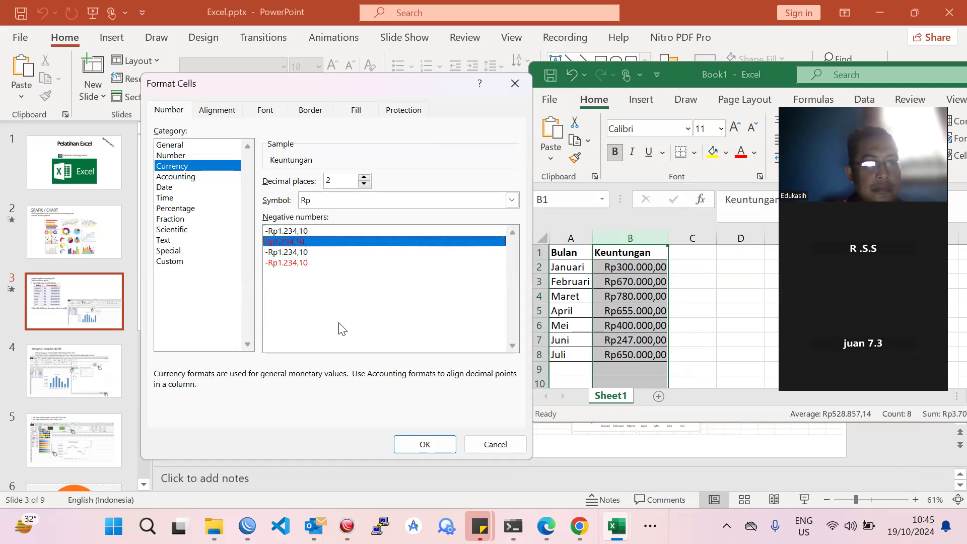
click(425, 444)
click(688, 280)
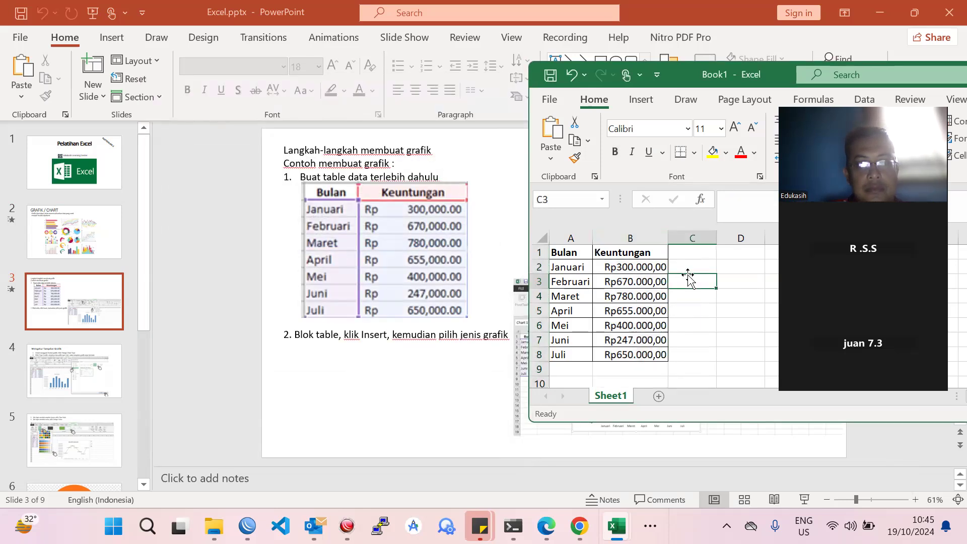
click(449, 403)
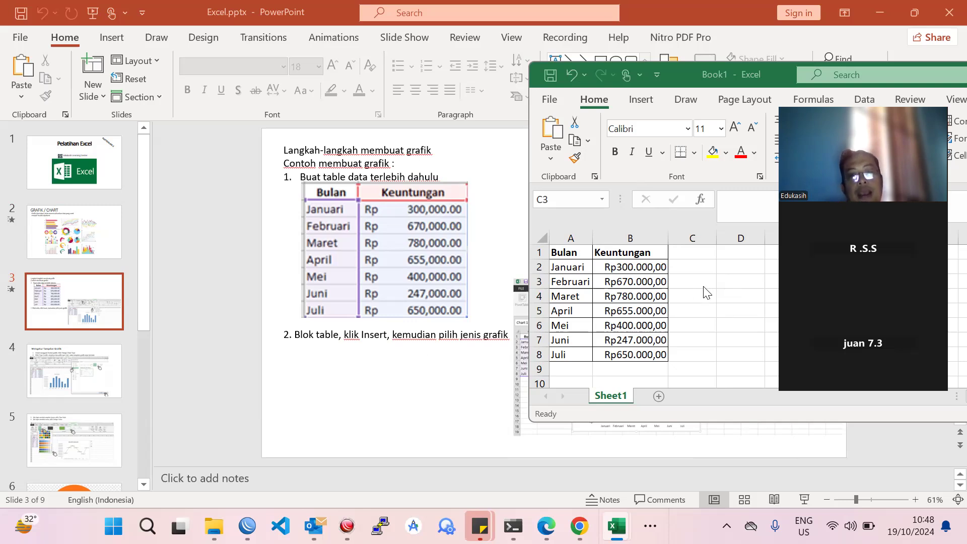
scroll(706, 289, down, 1)
scroll(706, 290, up, 1)
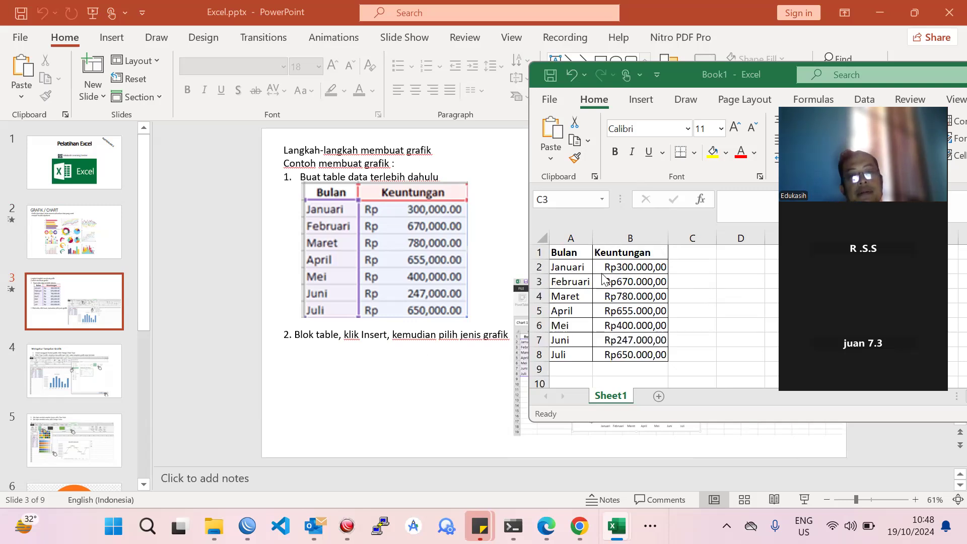
drag(570, 252, 646, 345)
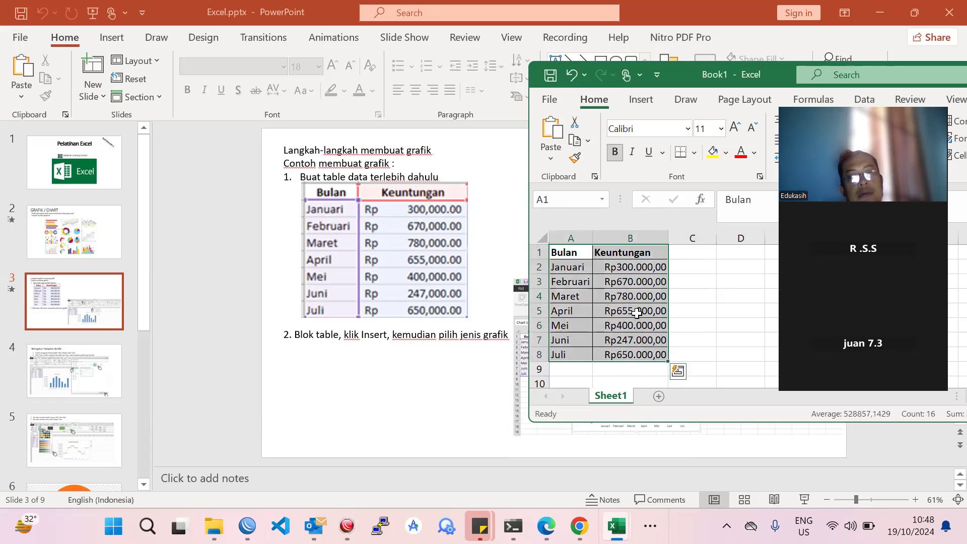
click(637, 312)
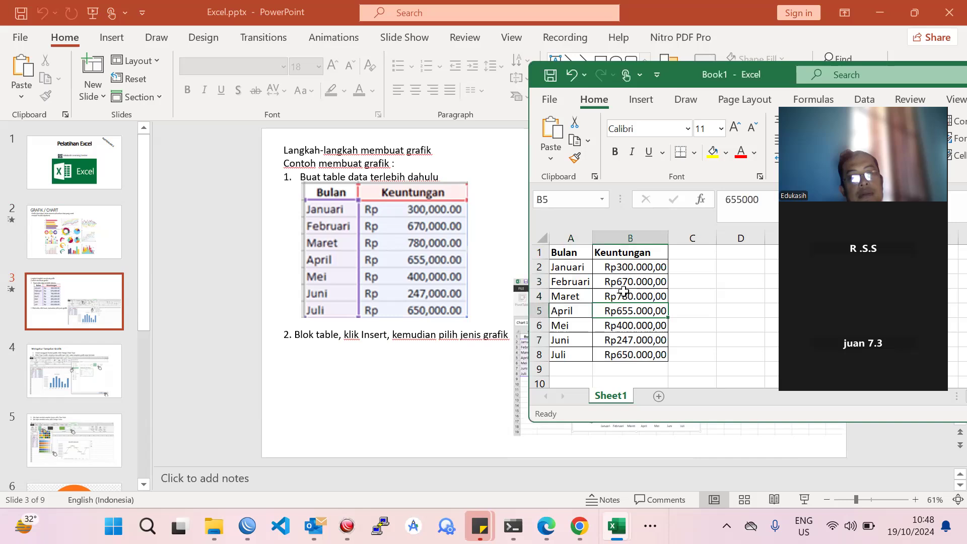
click(605, 262)
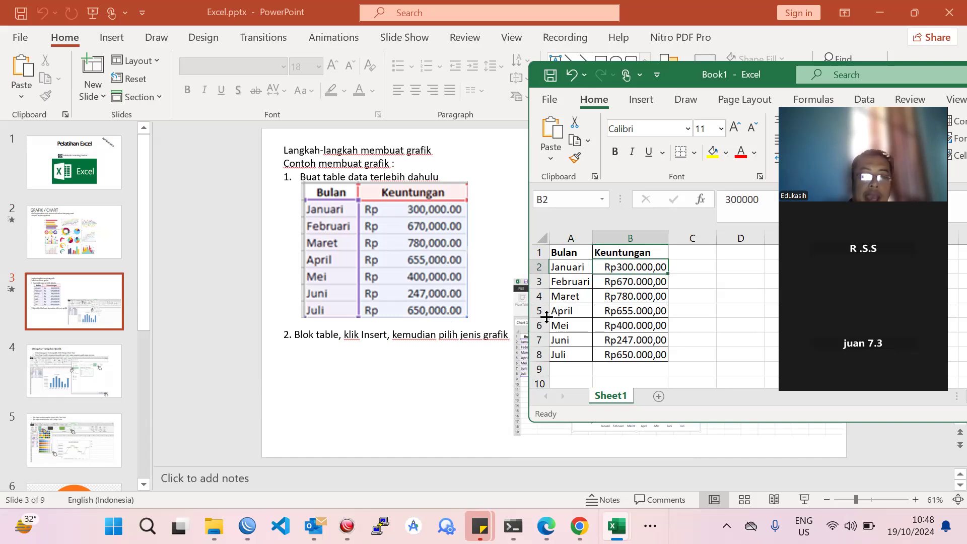
Step: Move Excel out of the way to view the full example-chart slide, then list the hidden taskbar apps
key(alt+Tab)
scroll(412, 337, down, 1)
scroll(412, 334, up, 1)
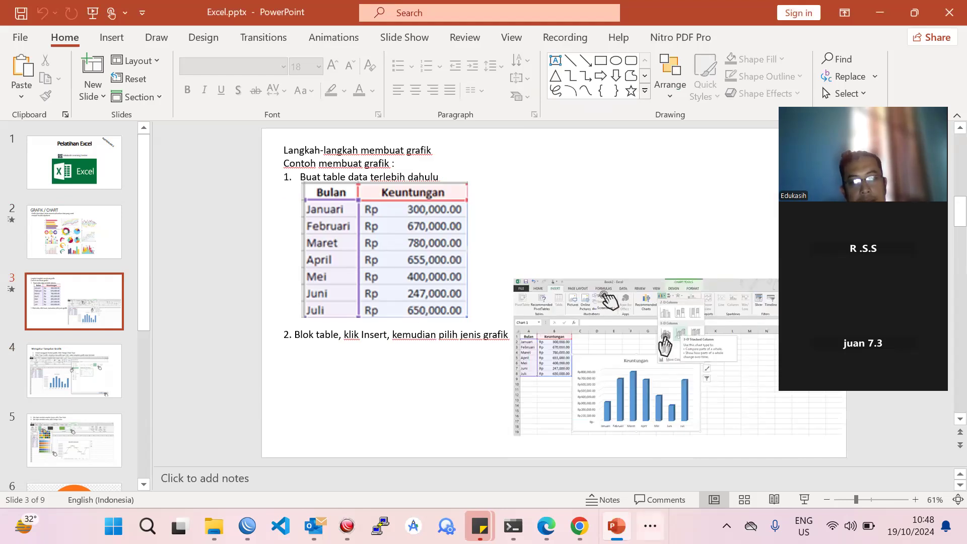
click(650, 526)
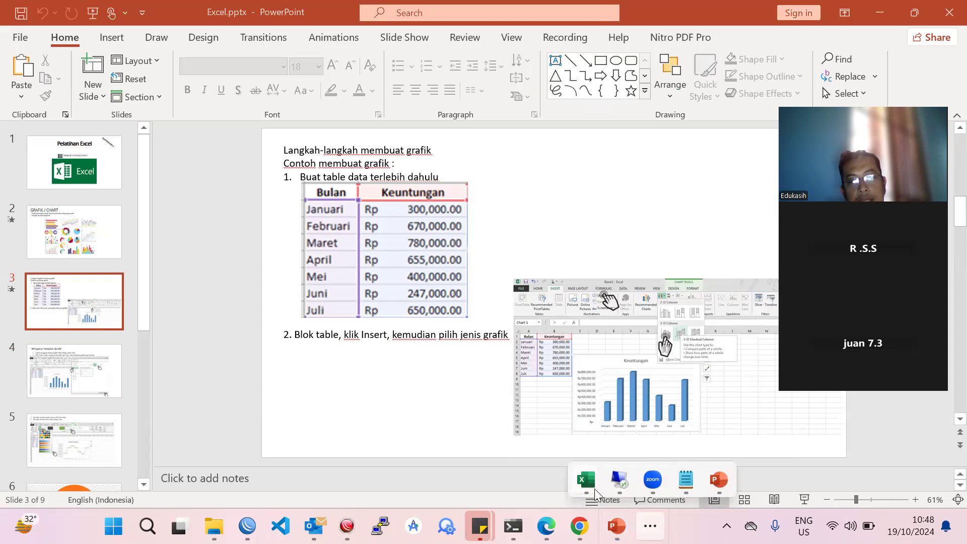
Step: Bring Book1 forward, select the A1:B8 Bulan/Keuntungan table, and resize Excel to sit beside the slide
click(745, 403)
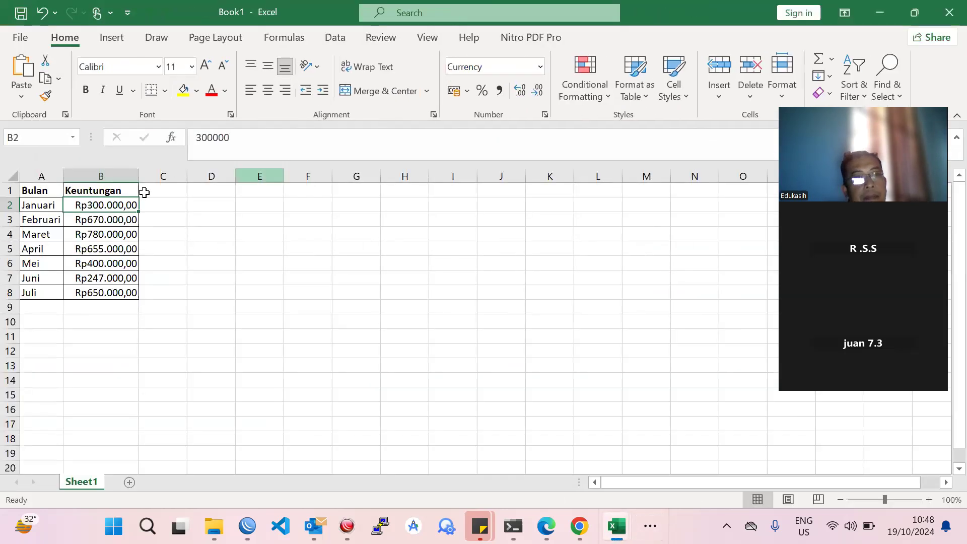
drag(38, 191, 97, 289)
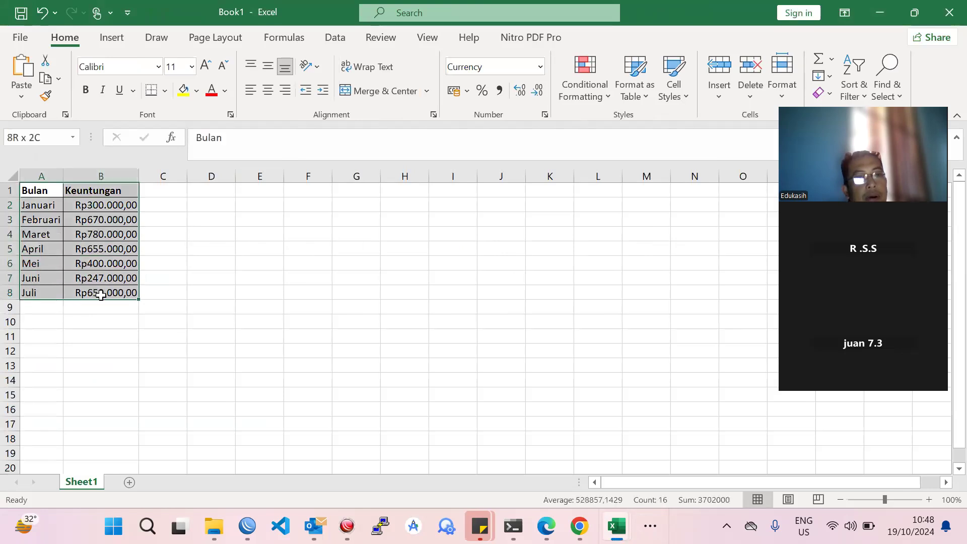
drag(657, 5, 623, 76)
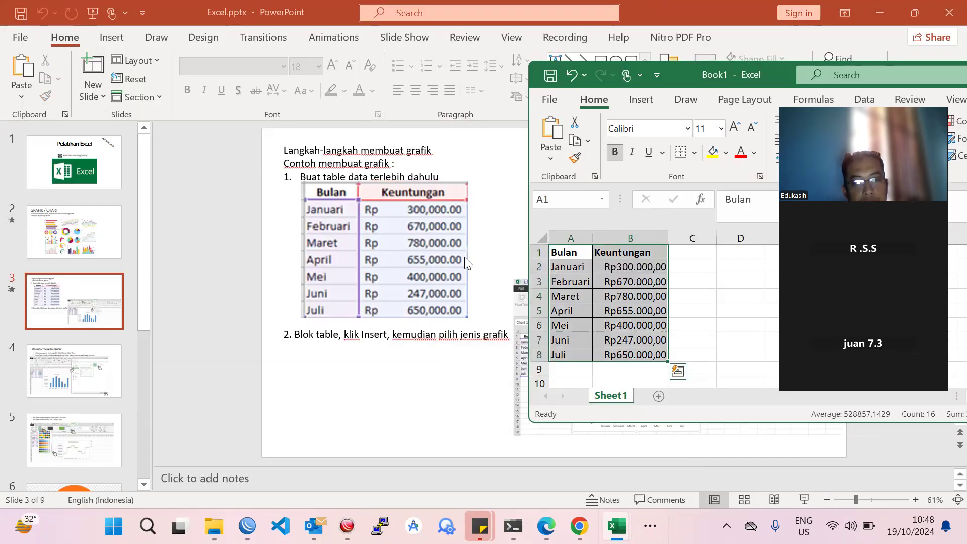
Step: Maximize the Excel window and display the Insert tab's chart commands
double_click(691, 66)
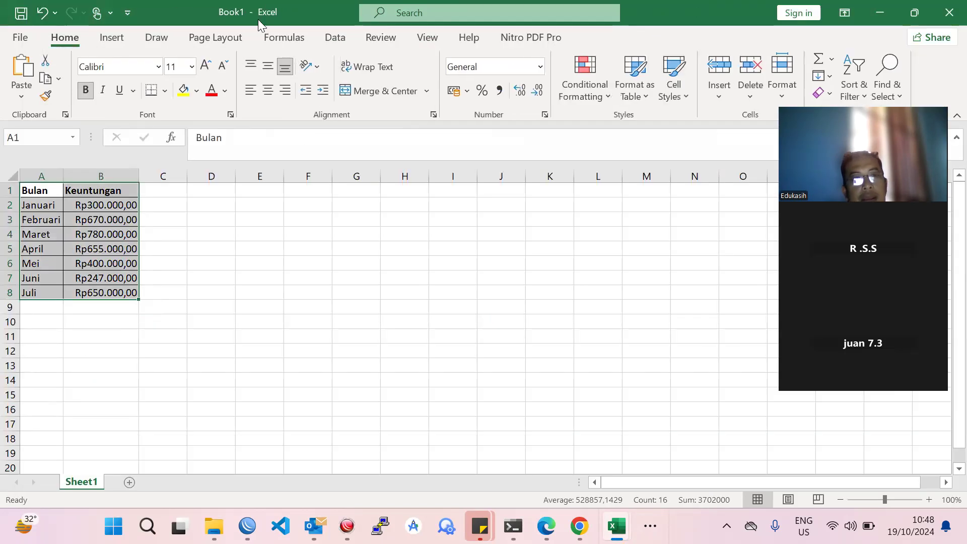
click(112, 41)
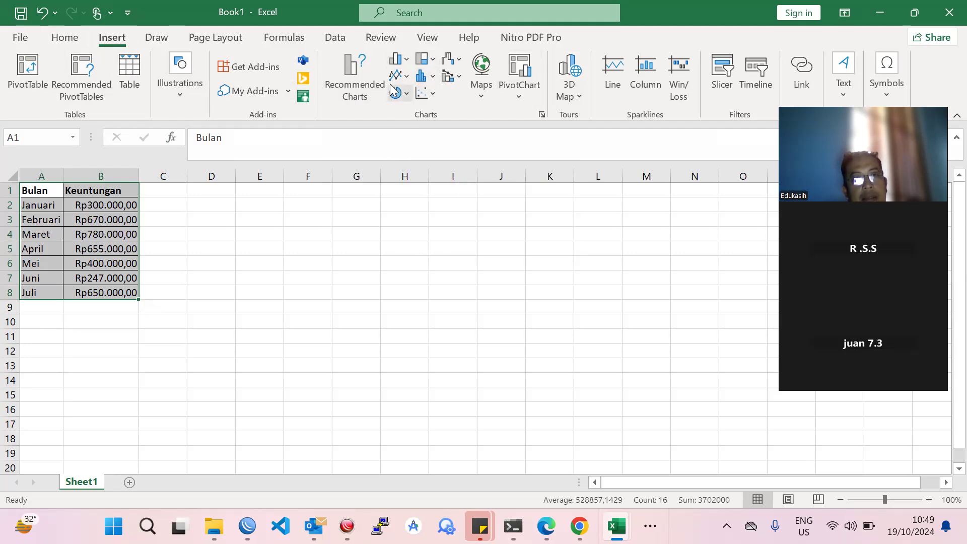
Step: Insert a 3-D Clustered Column chart of the A1:B8 Keuntungan data
click(406, 63)
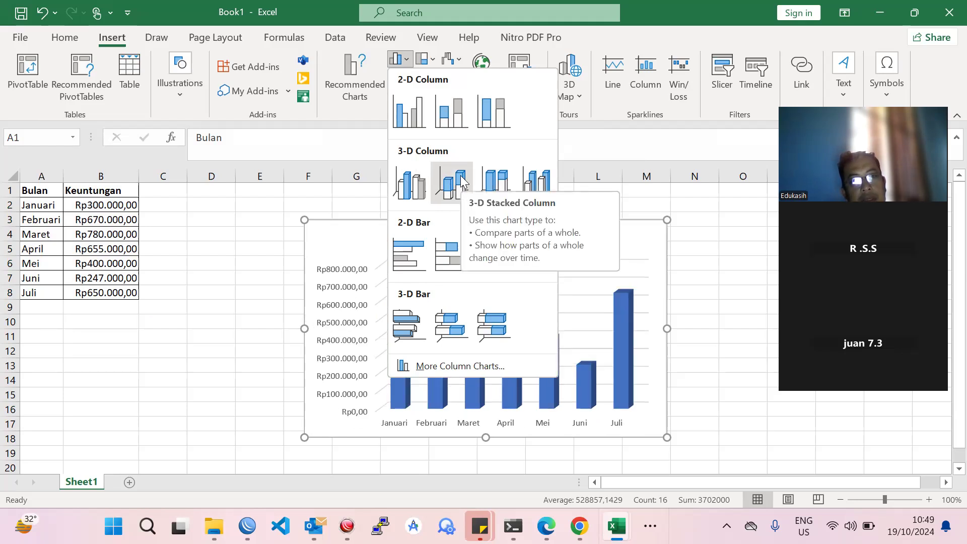
click(420, 191)
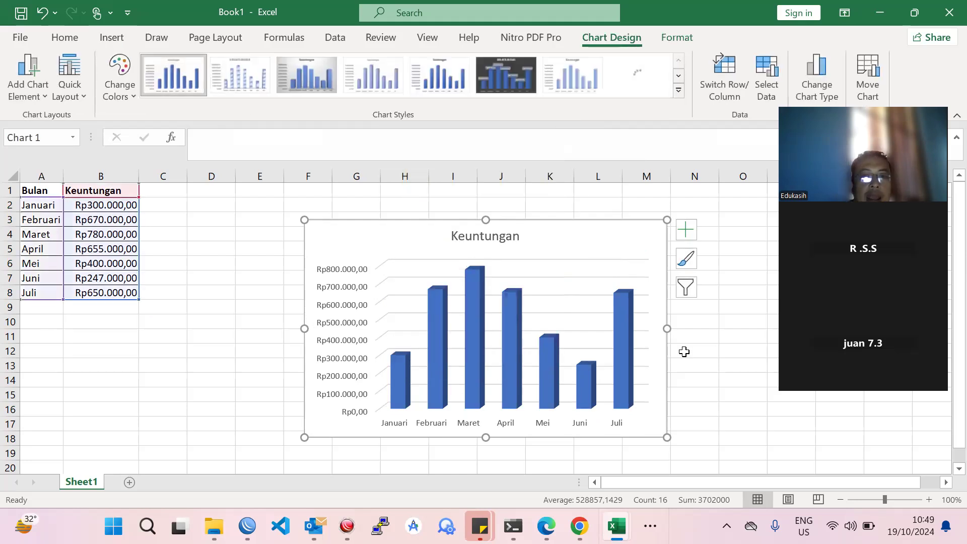
click(702, 353)
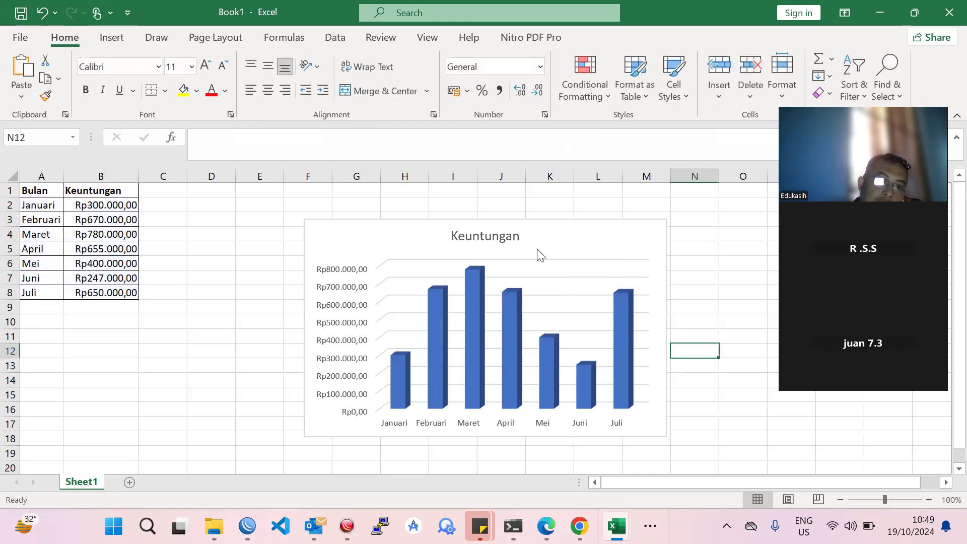
Step: Drag the Keuntungan chart left and up beside the table, nudging it once more
drag(541, 239, 460, 210)
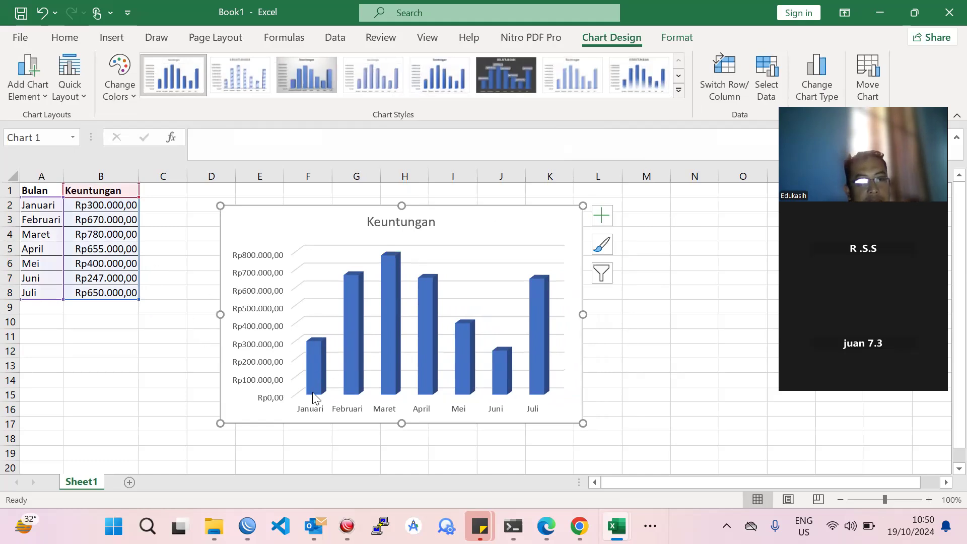
click(312, 374)
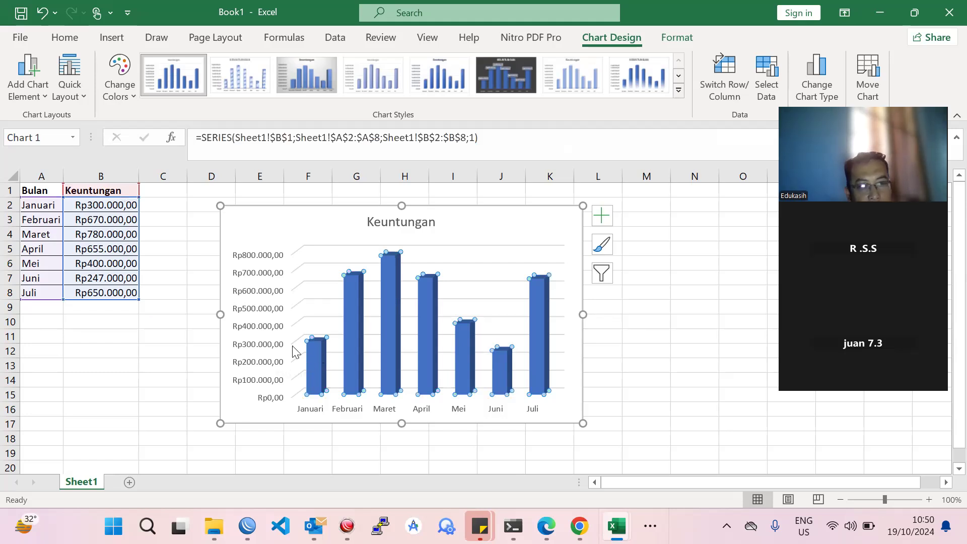
click(600, 365)
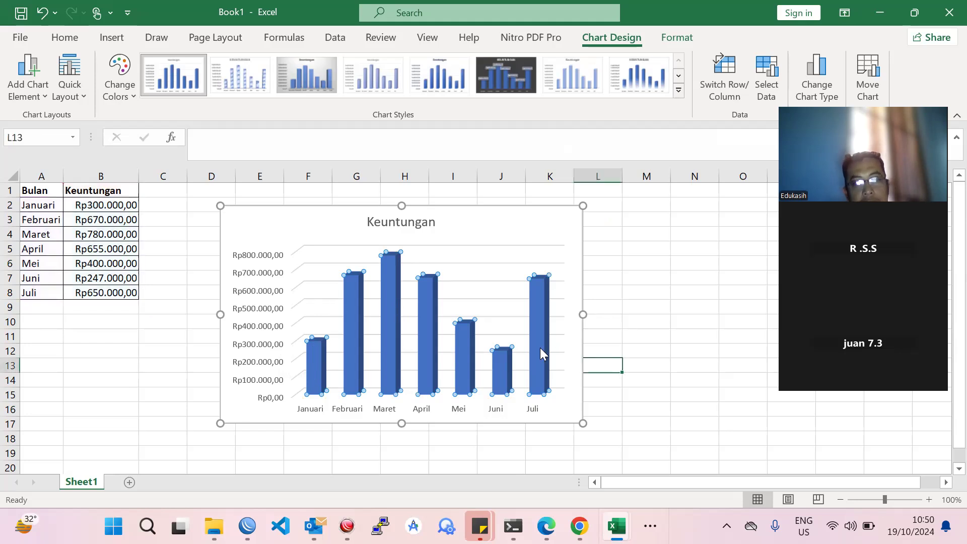
mouse_move(488, 228)
mouse_down()
mouse_move(468, 214)
mouse_move(490, 232)
mouse_up()
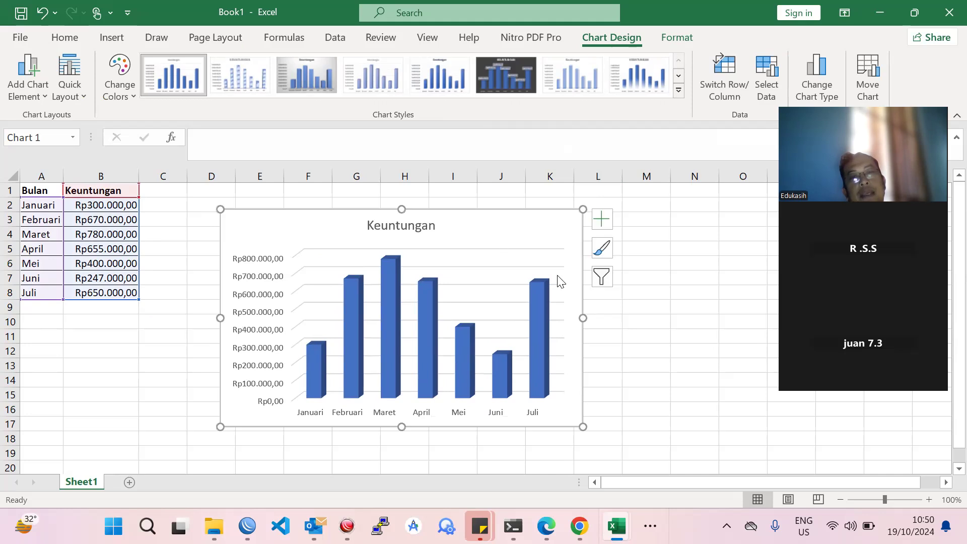
click(624, 308)
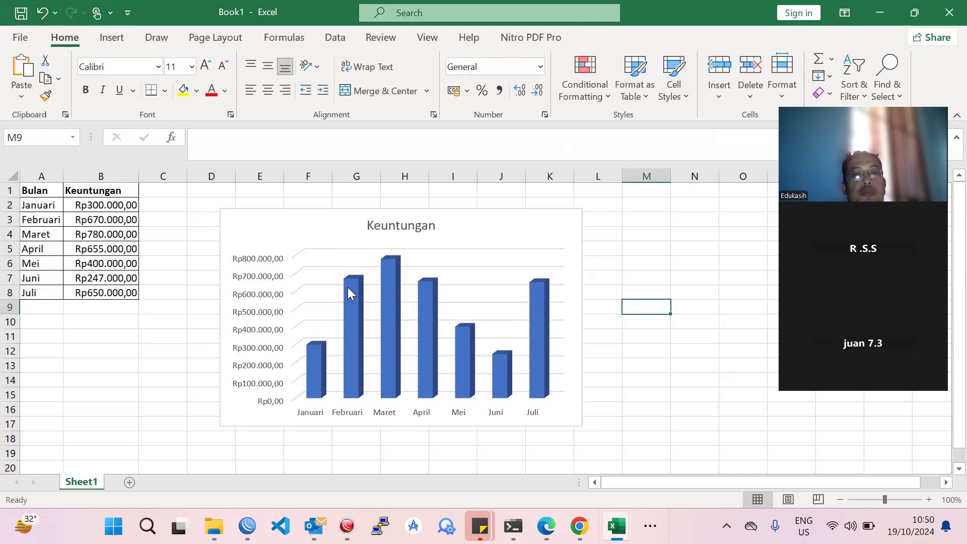
Step: Reselect the A1:B8 table and show the Insert tab's chart commands
click(36, 249)
mouse_move(33, 190)
mouse_down()
mouse_move(71, 227)
mouse_move(107, 294)
mouse_up()
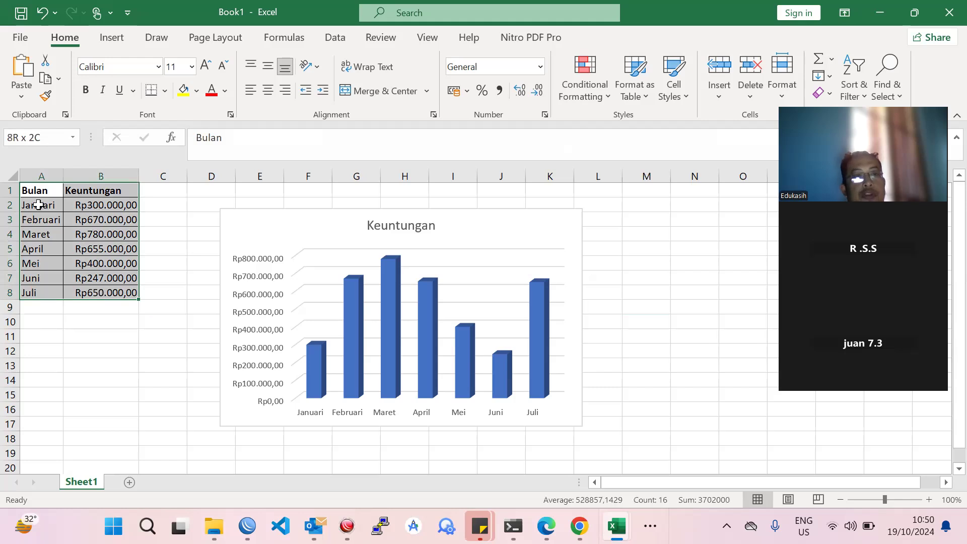
click(31, 189)
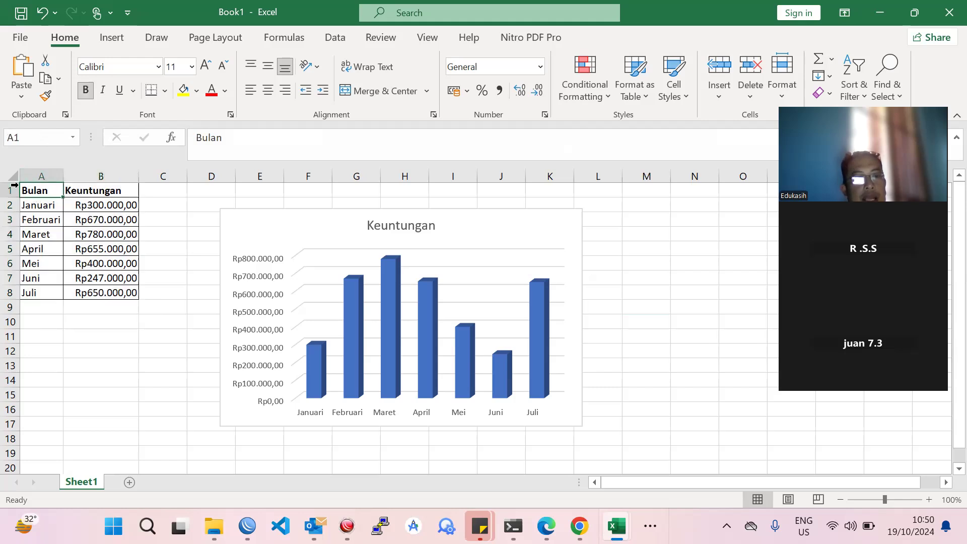
mouse_move(29, 189)
mouse_down()
mouse_move(104, 250)
mouse_move(107, 289)
mouse_up()
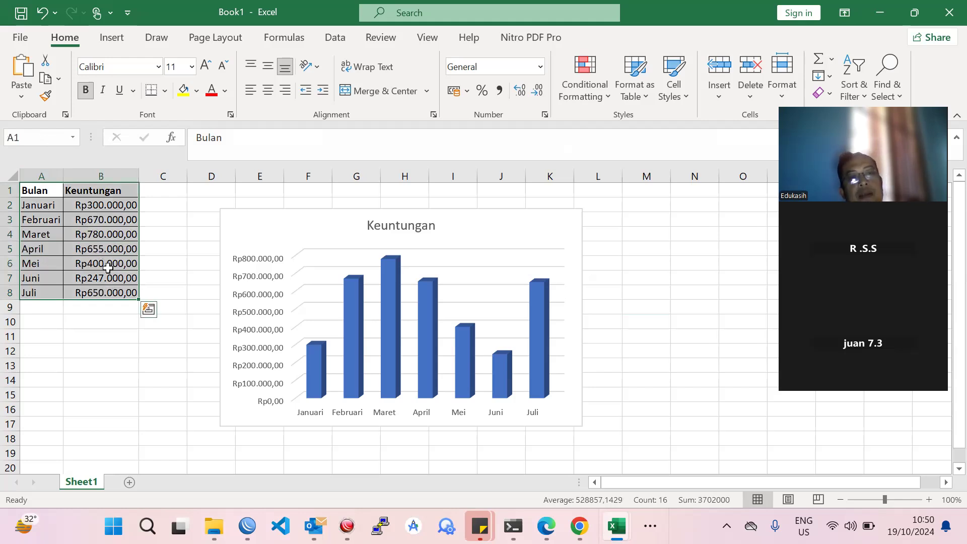
click(109, 38)
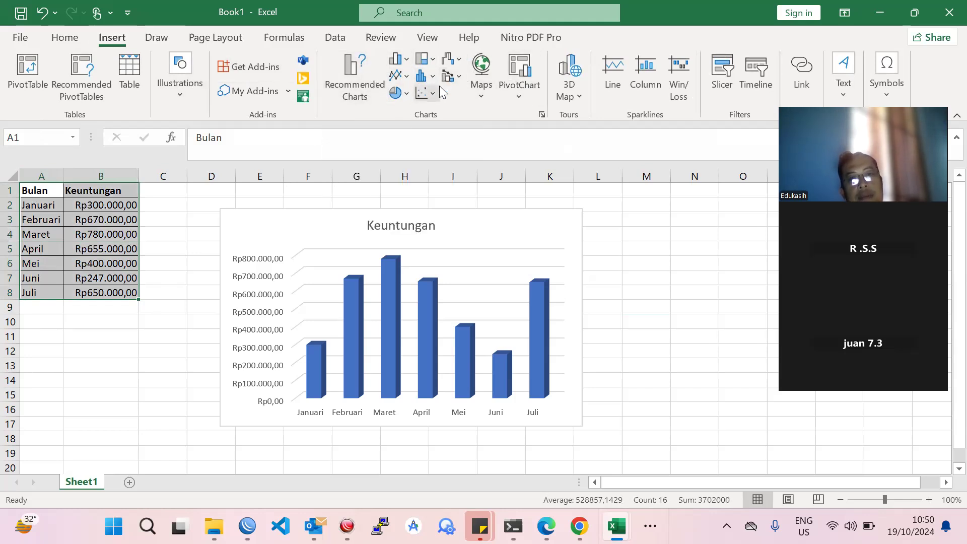
Step: Select the Keuntungan chart and browse the Column chart types
click(639, 282)
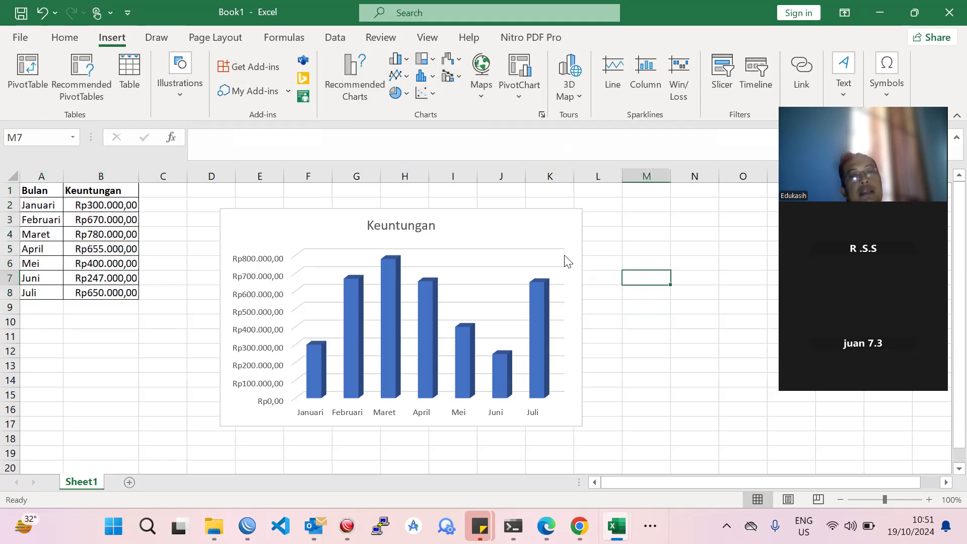
click(566, 260)
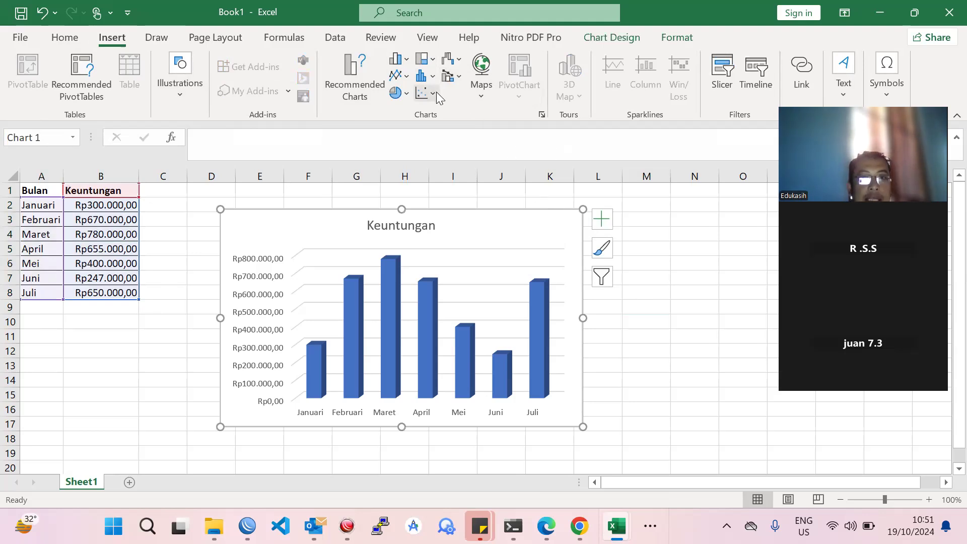
click(407, 61)
click(398, 61)
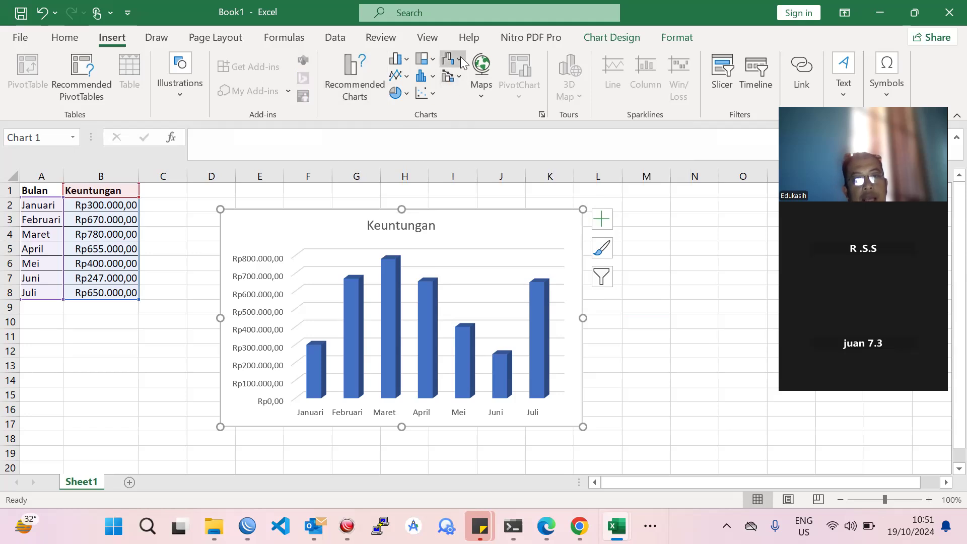
click(464, 63)
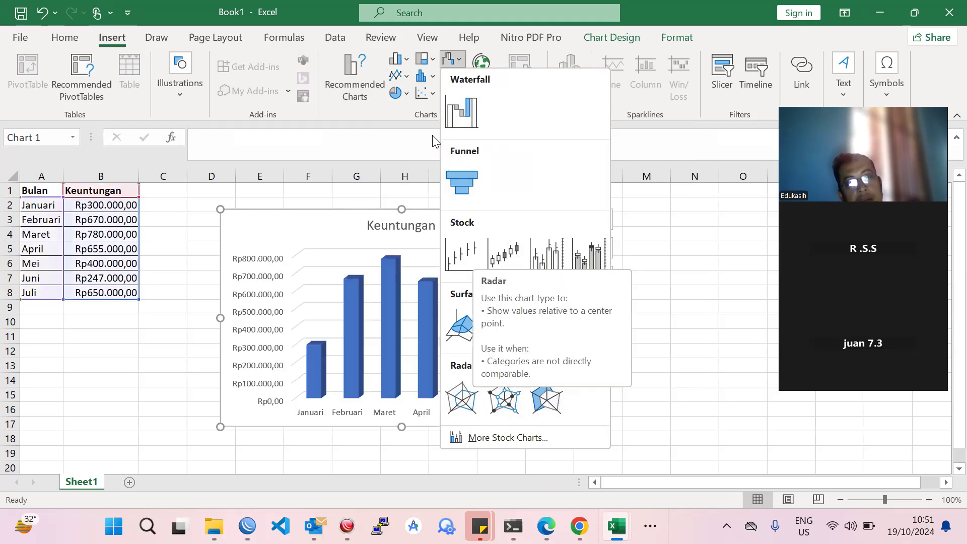
click(435, 58)
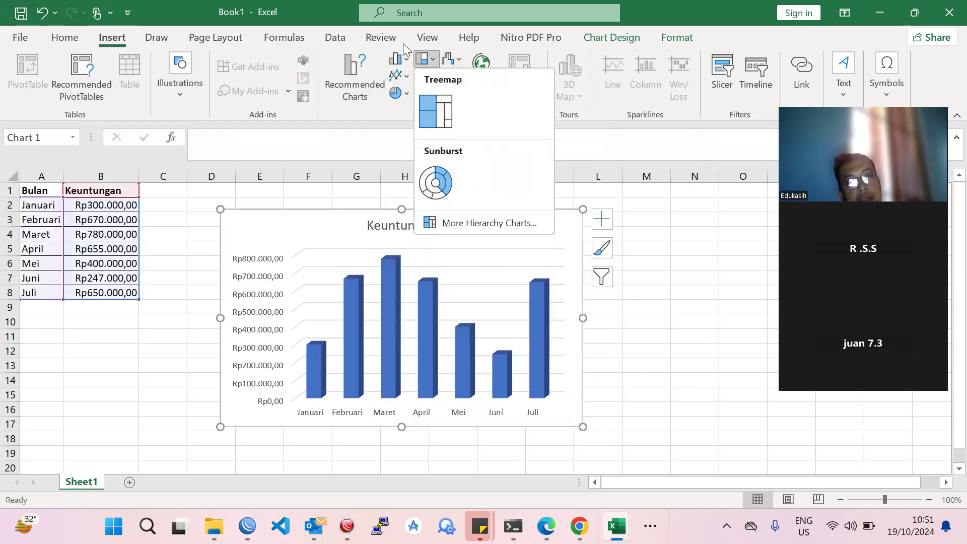
click(294, 6)
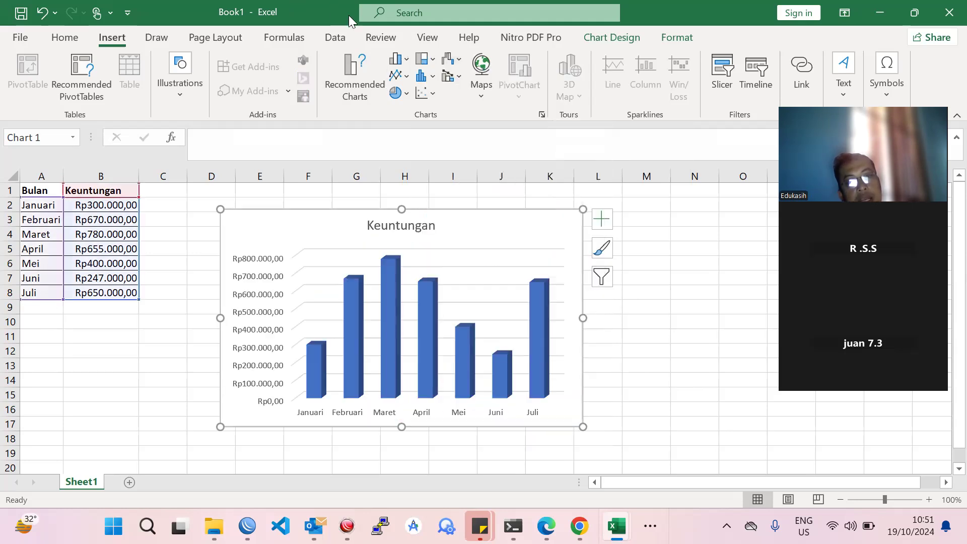
click(400, 75)
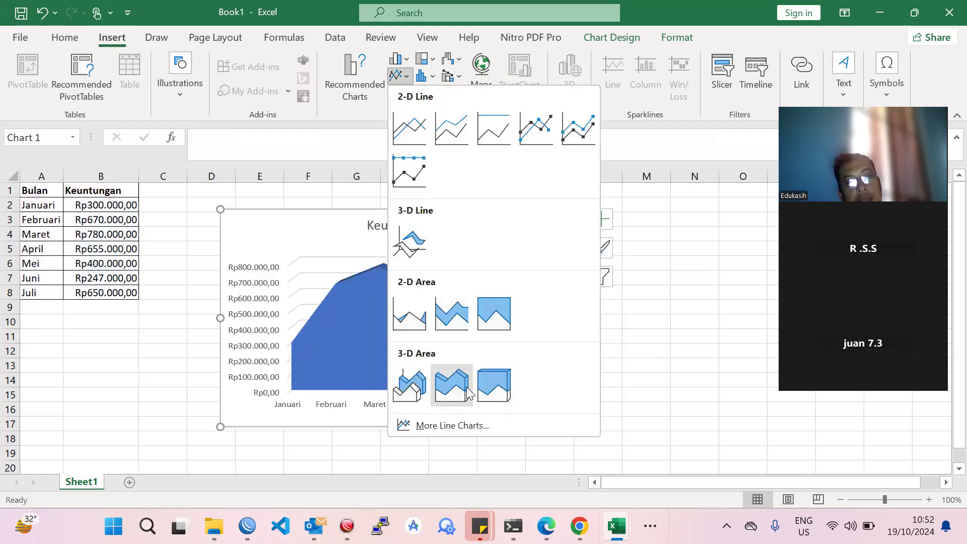
click(434, 76)
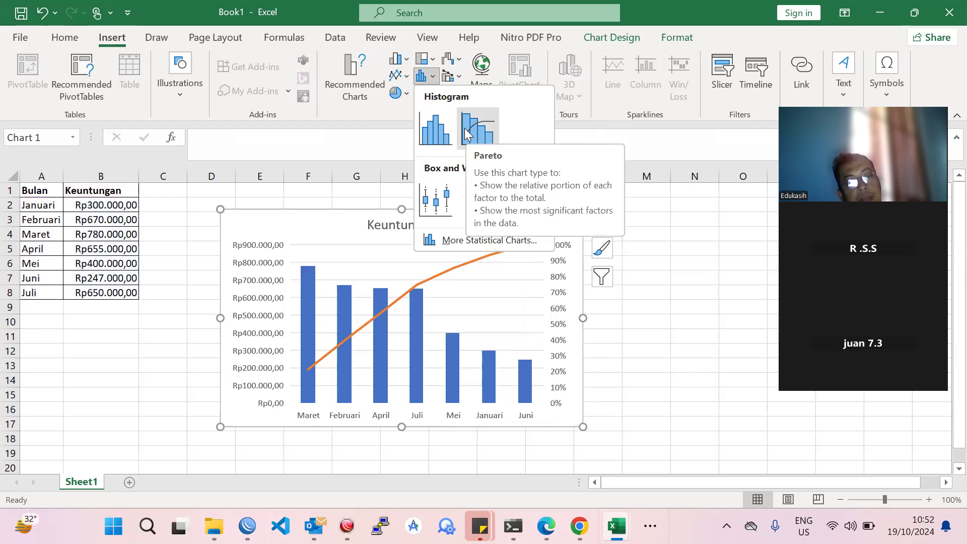
click(406, 61)
click(381, 37)
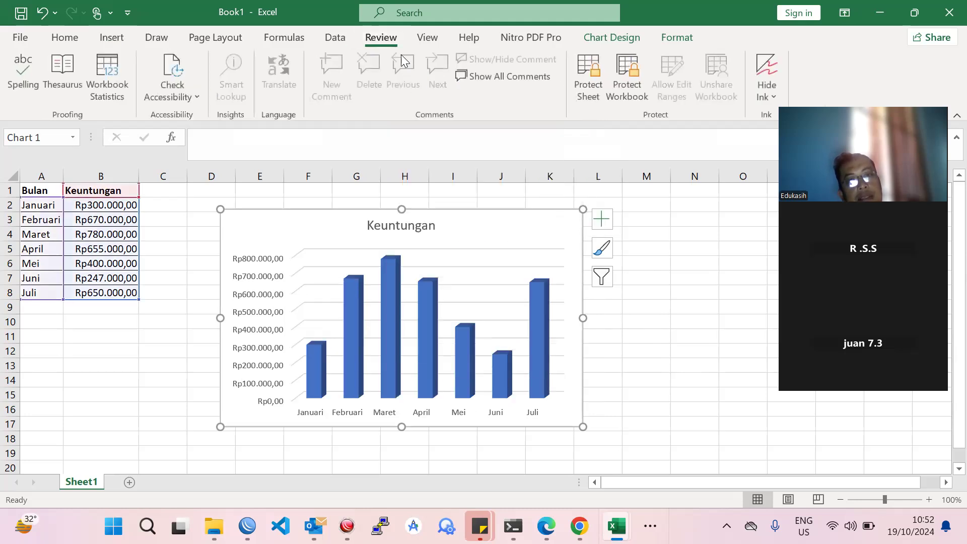
click(113, 39)
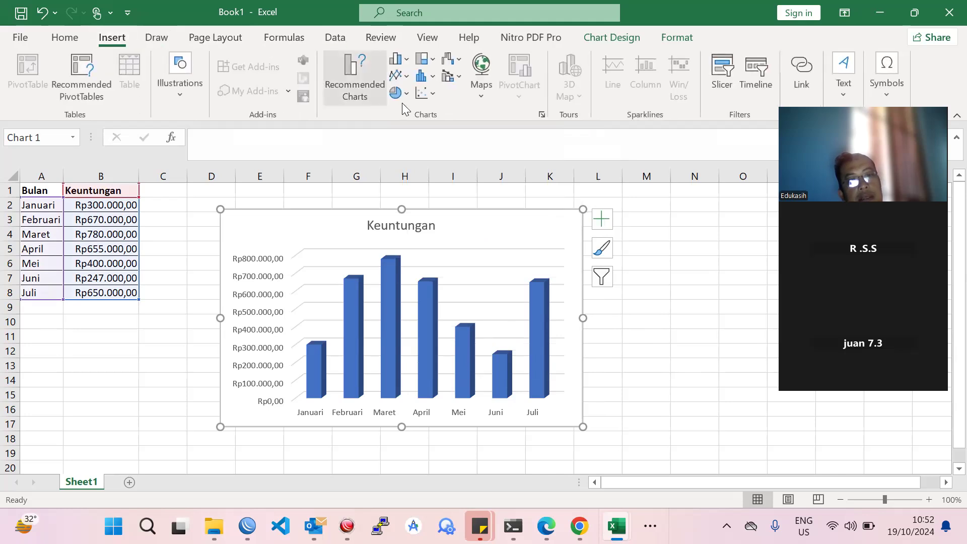
Step: Change the Keuntungan chart to the 3-D Area type and reselect it
click(410, 73)
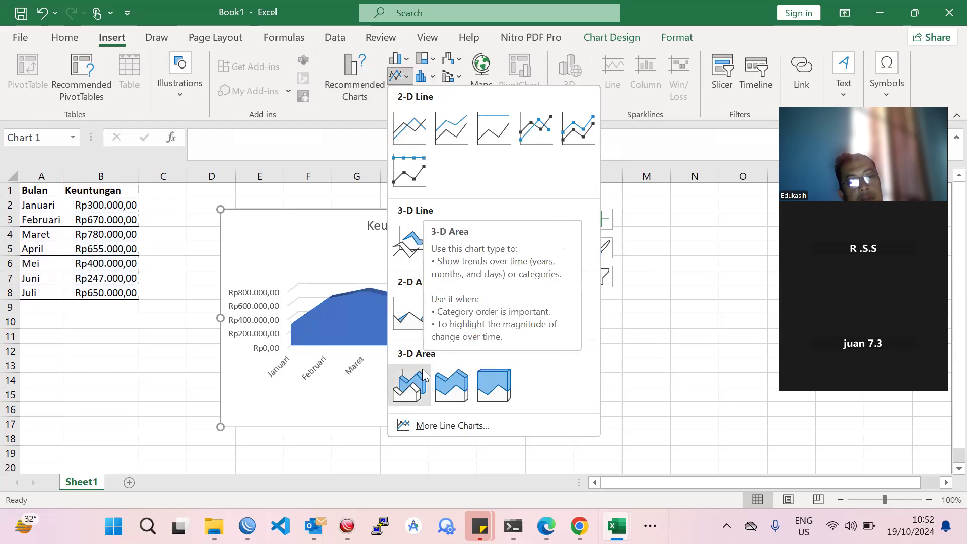
click(453, 395)
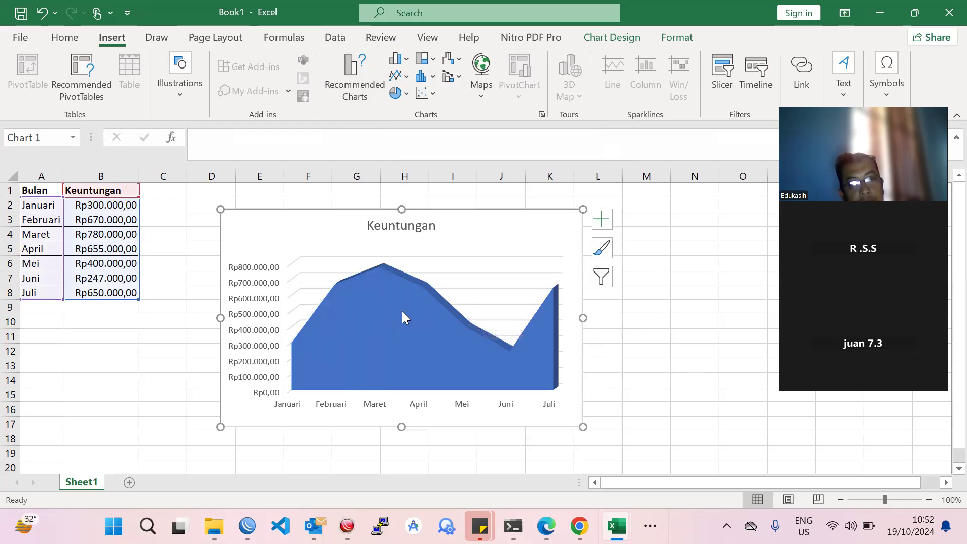
click(366, 333)
click(452, 274)
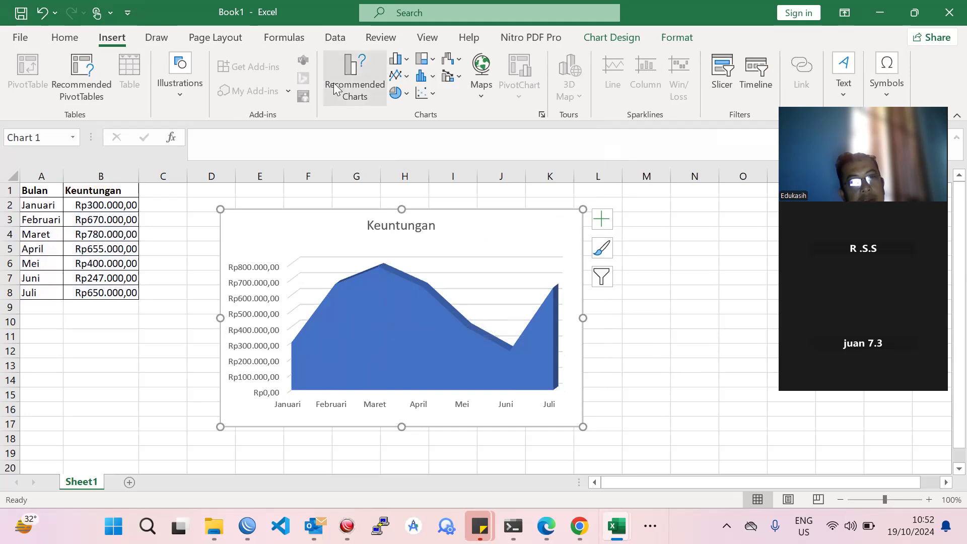
Step: Look over the chart style and area-type options, then reselect the A1:B8 table
click(609, 248)
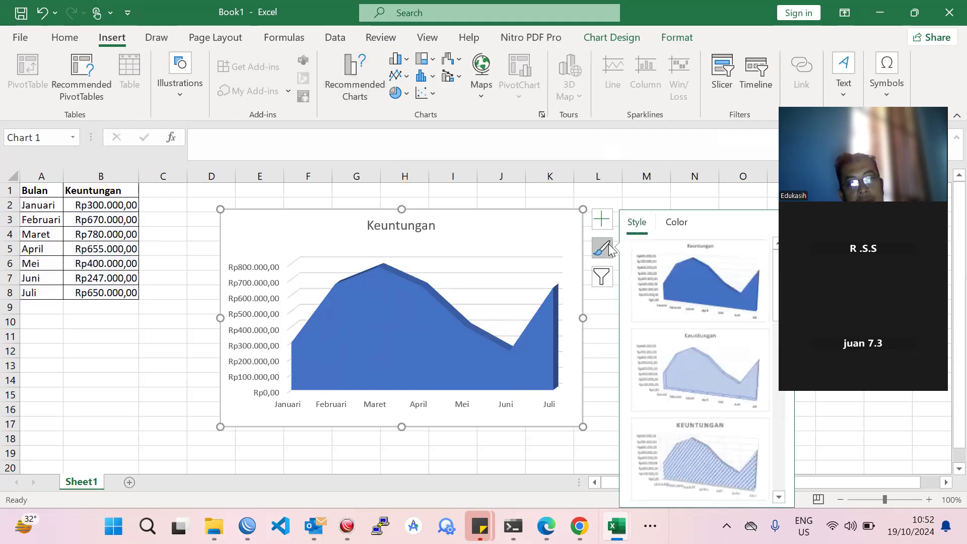
click(609, 248)
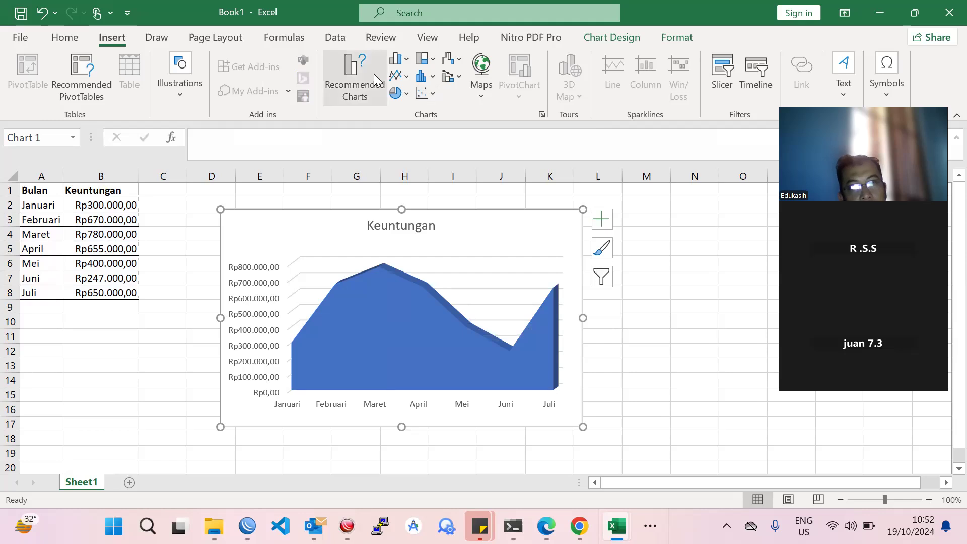
click(405, 77)
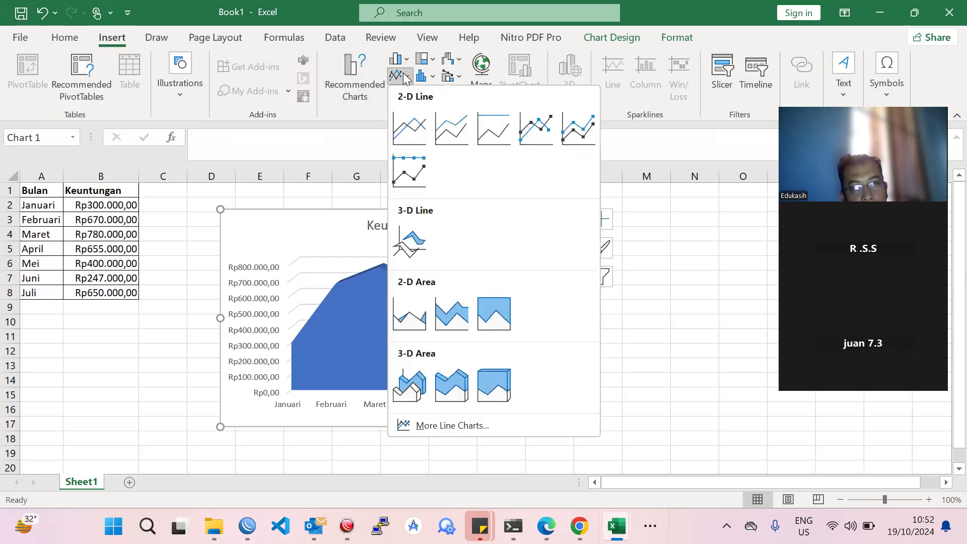
click(387, 351)
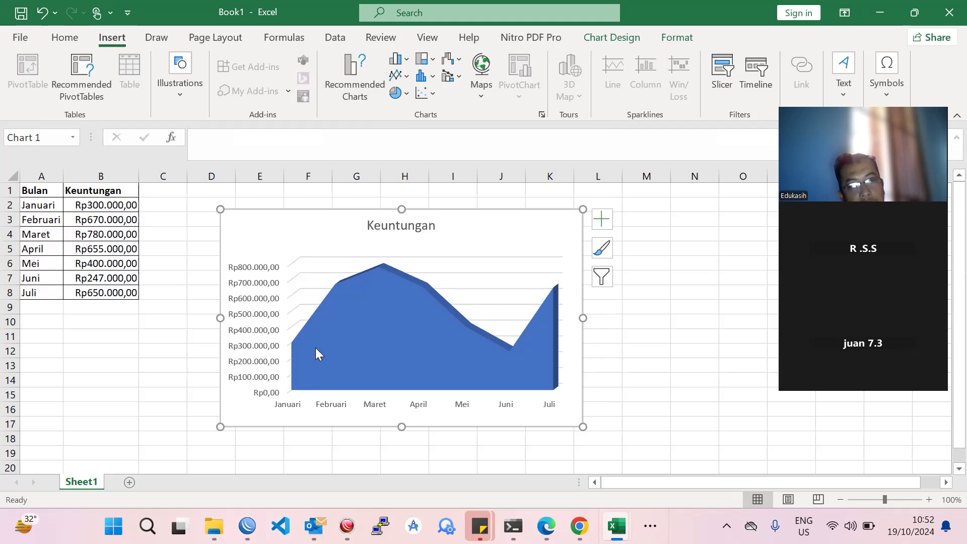
click(151, 236)
drag(31, 190, 80, 293)
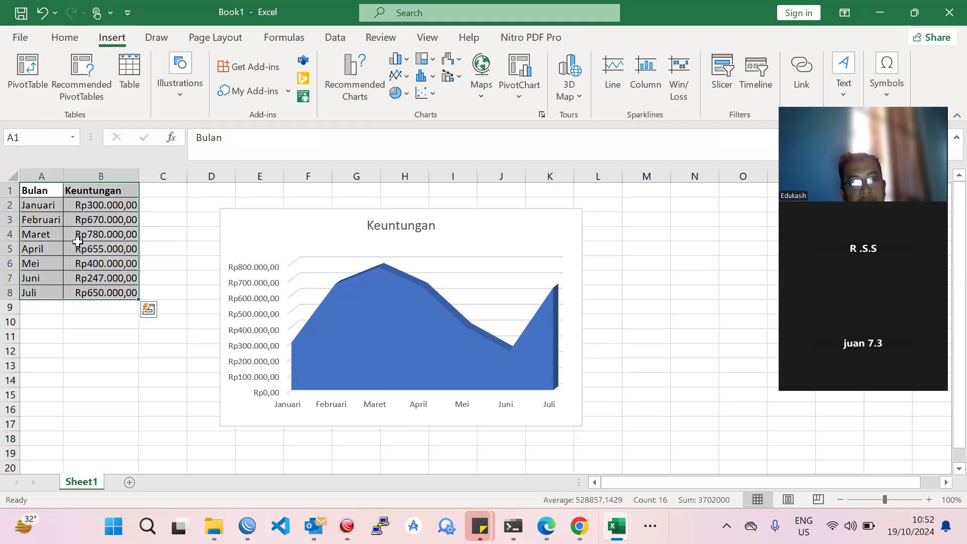
Step: Select the 3-D area chart and its series, checking April's value in B5
click(93, 318)
click(270, 265)
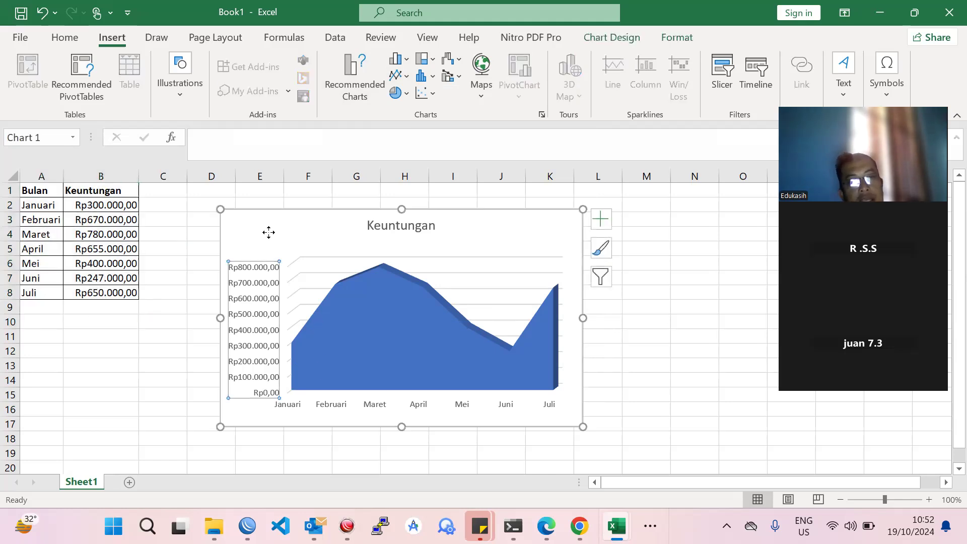
click(382, 264)
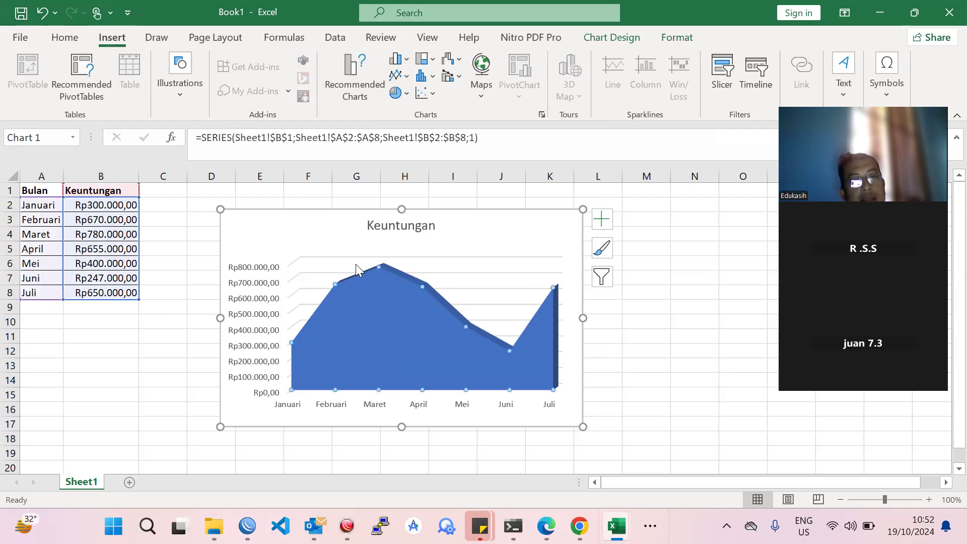
click(86, 247)
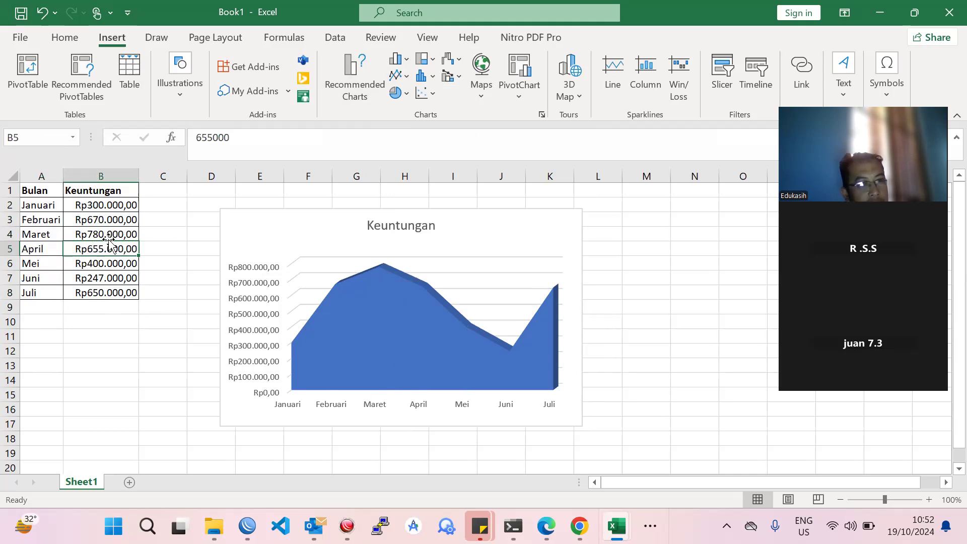
click(116, 302)
click(328, 315)
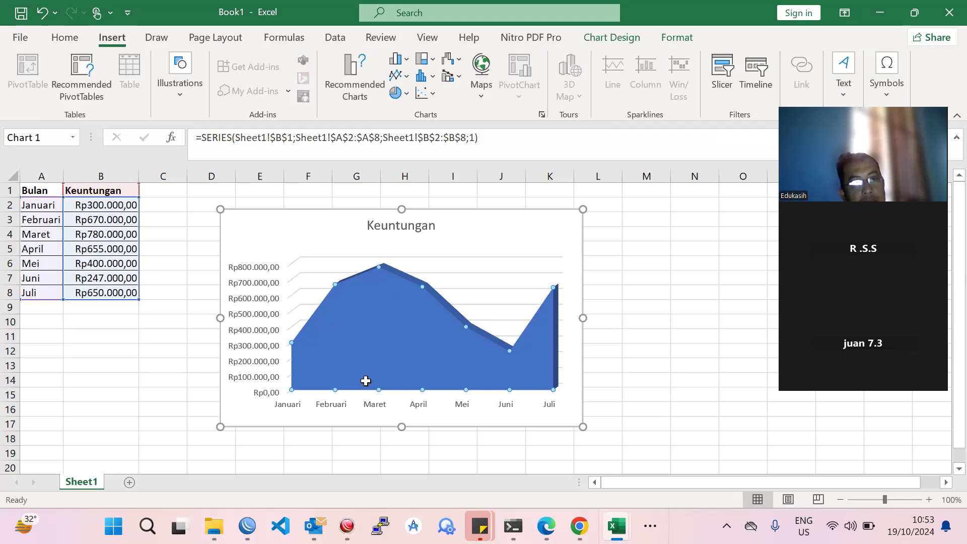
Step: Open the Format pane on the horizontal axis, then select the floor, series and gridlines
double_click(382, 401)
click(380, 393)
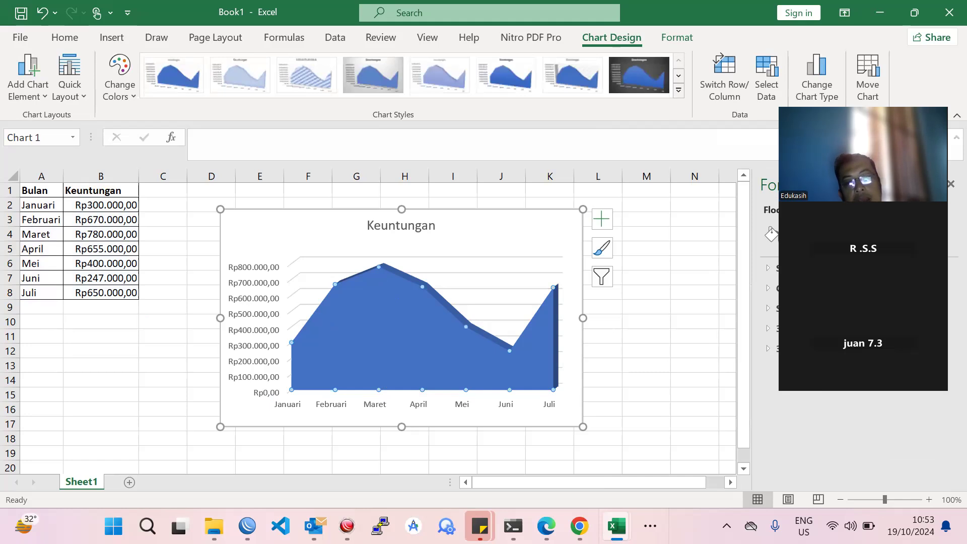
click(380, 375)
click(693, 305)
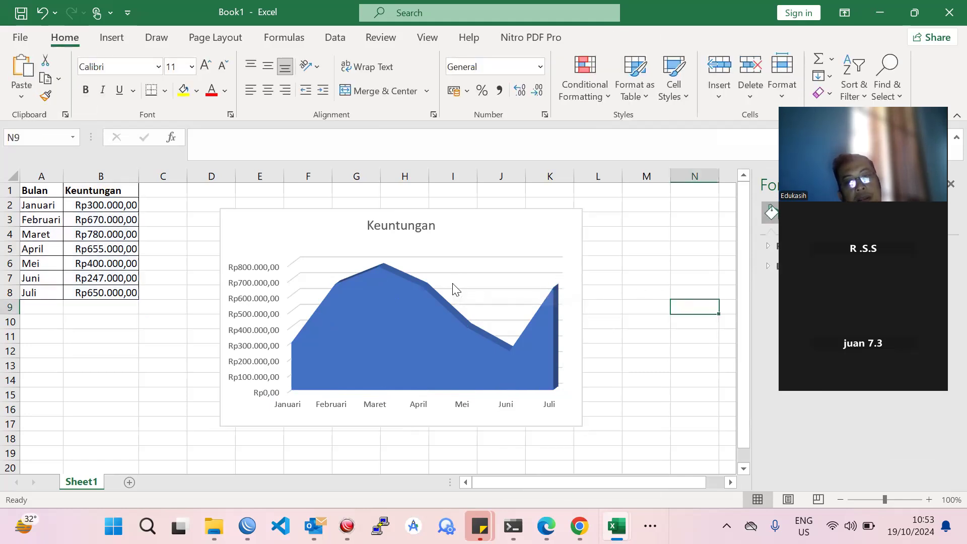
click(426, 280)
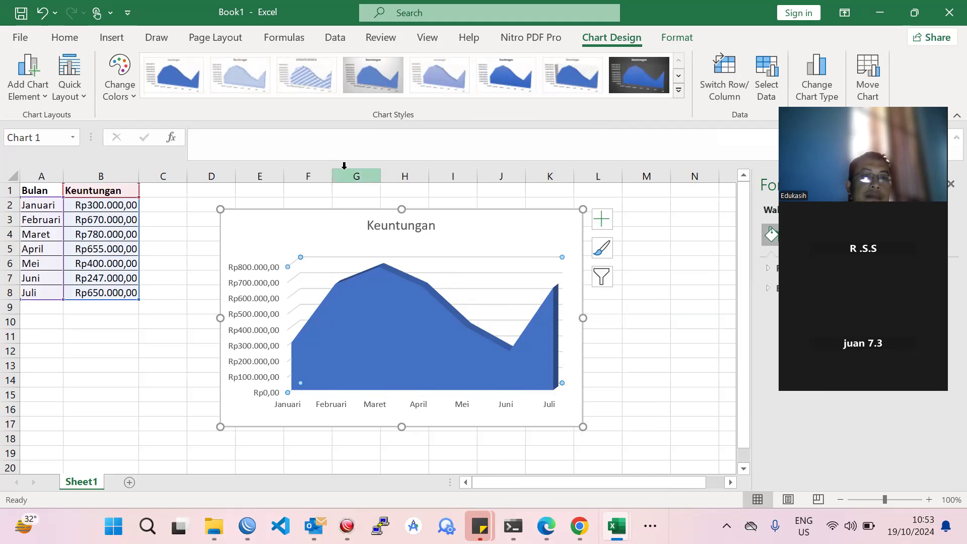
click(519, 66)
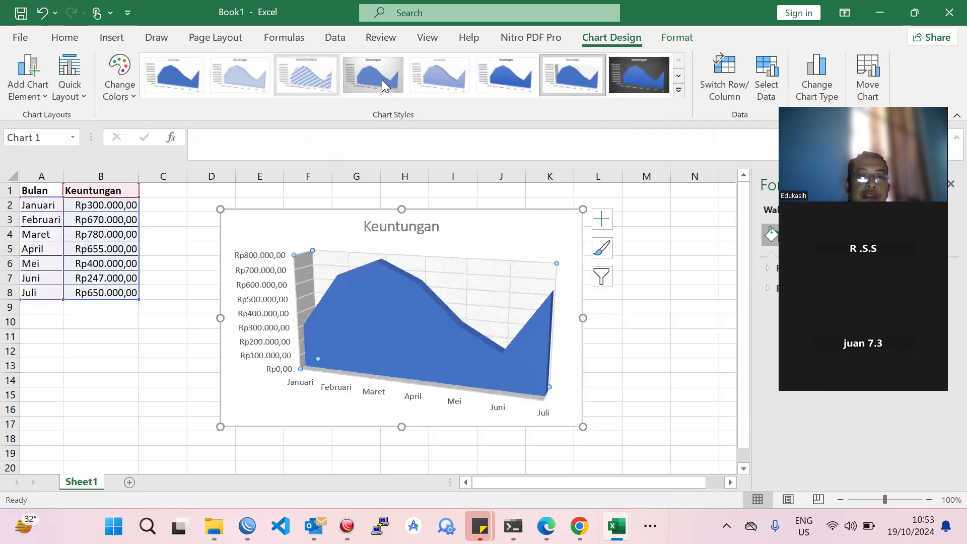
click(627, 70)
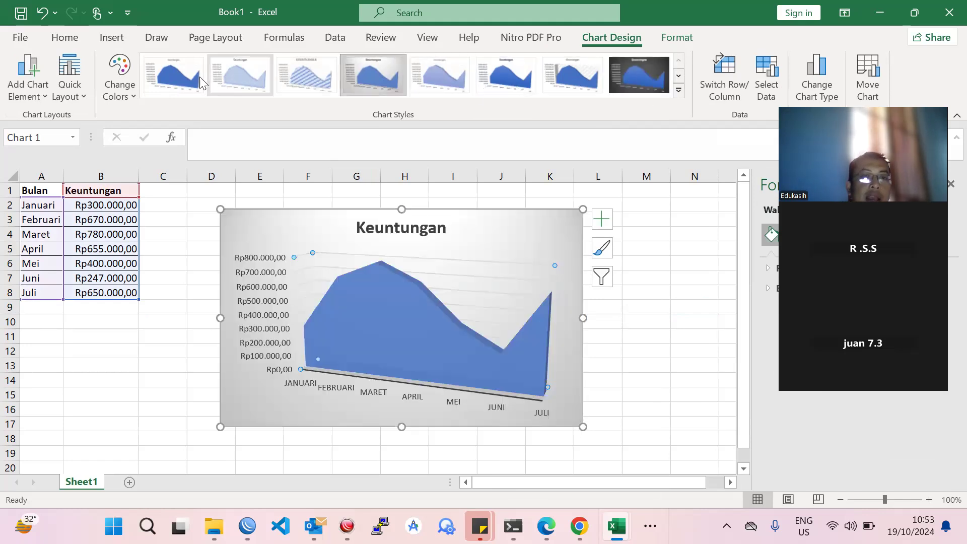
click(161, 75)
click(149, 356)
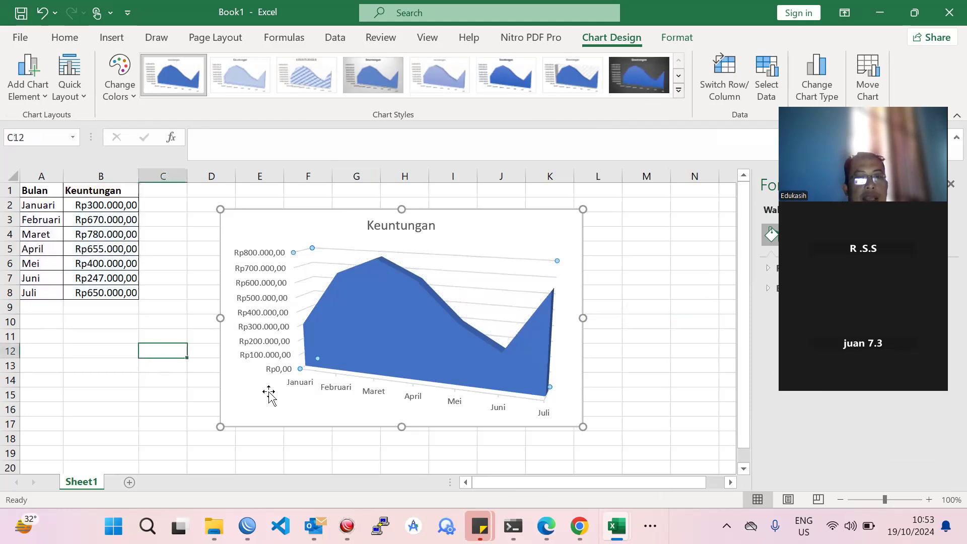
drag(185, 298, 184, 306)
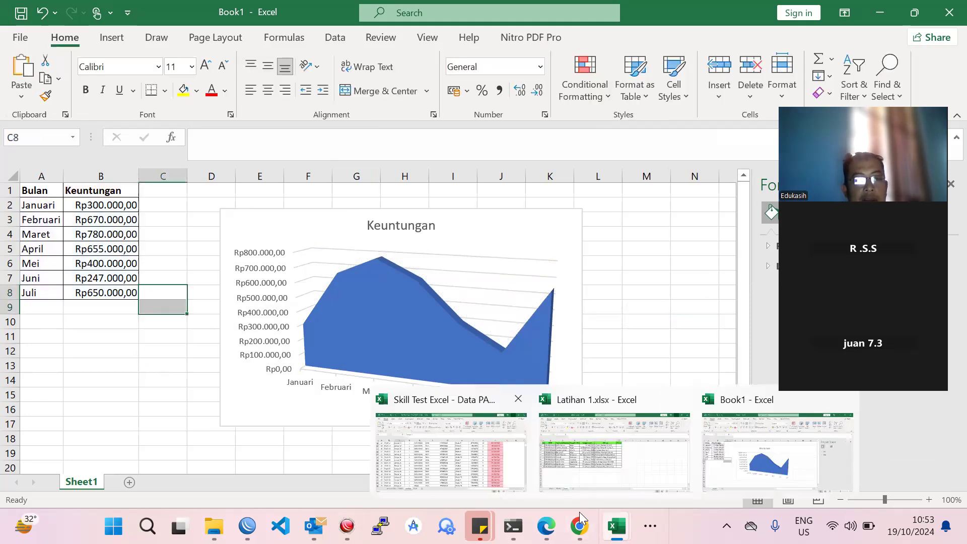
Step: Switch to PowerPoint and open slide 4, 'Mengatur Tampilan Grafik'
click(650, 525)
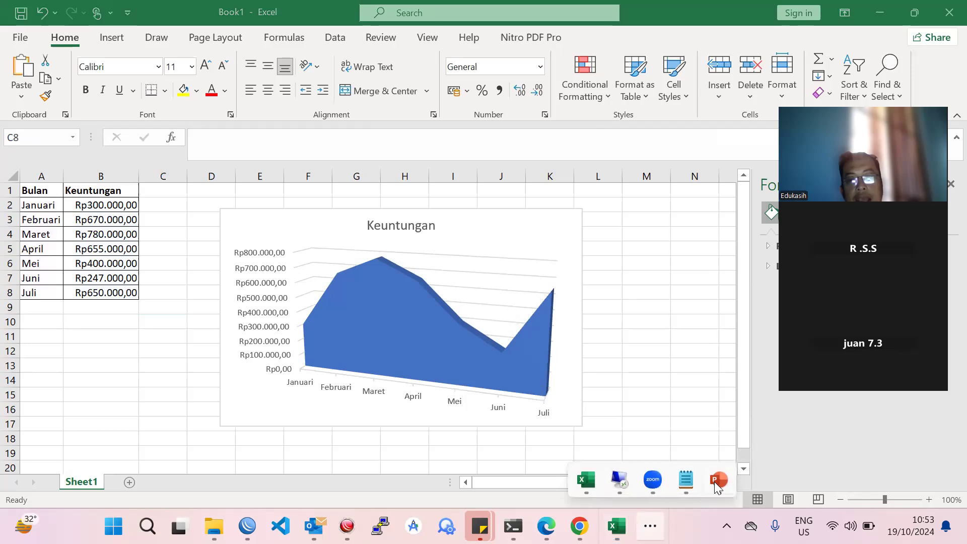
click(718, 483)
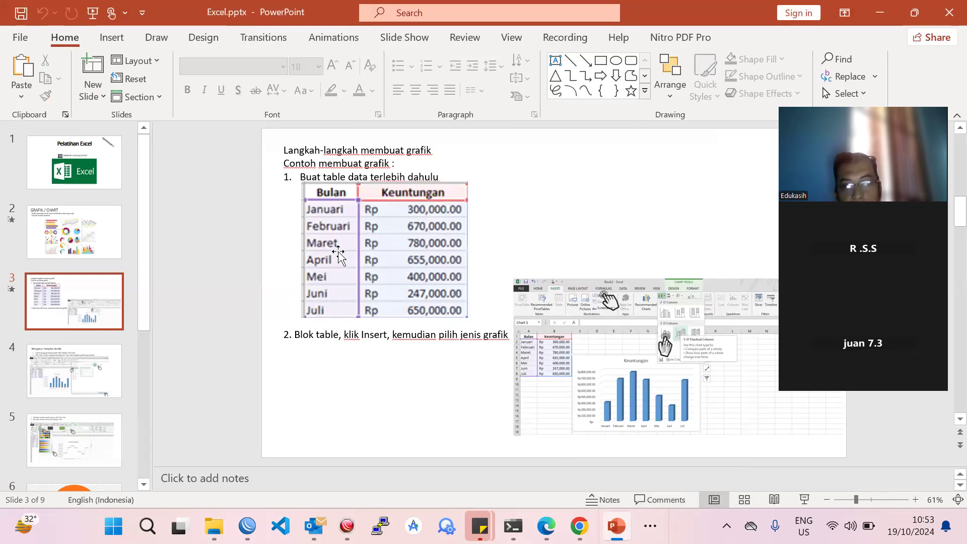
click(85, 373)
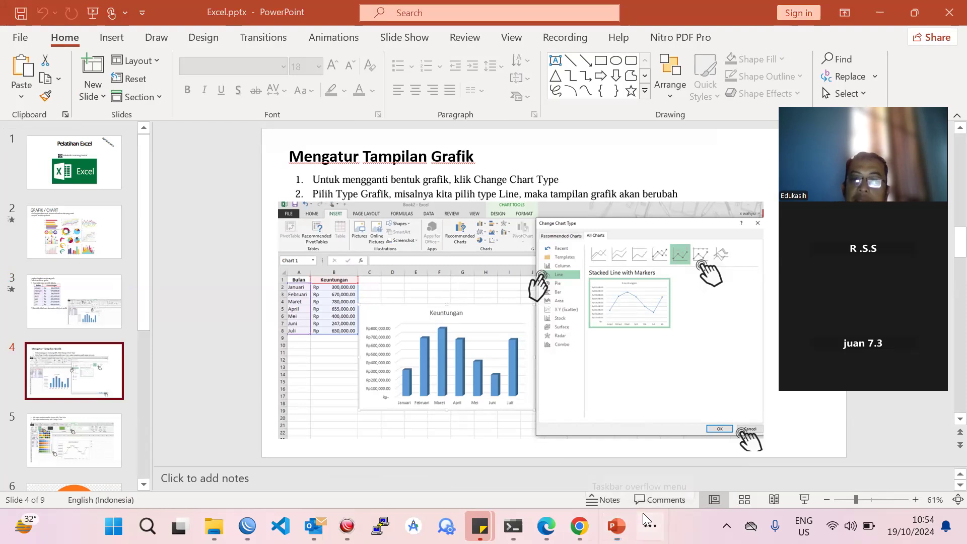
Step: Return to the Book1 workbook showing the Keuntungan 3-D area chart
click(650, 526)
click(587, 484)
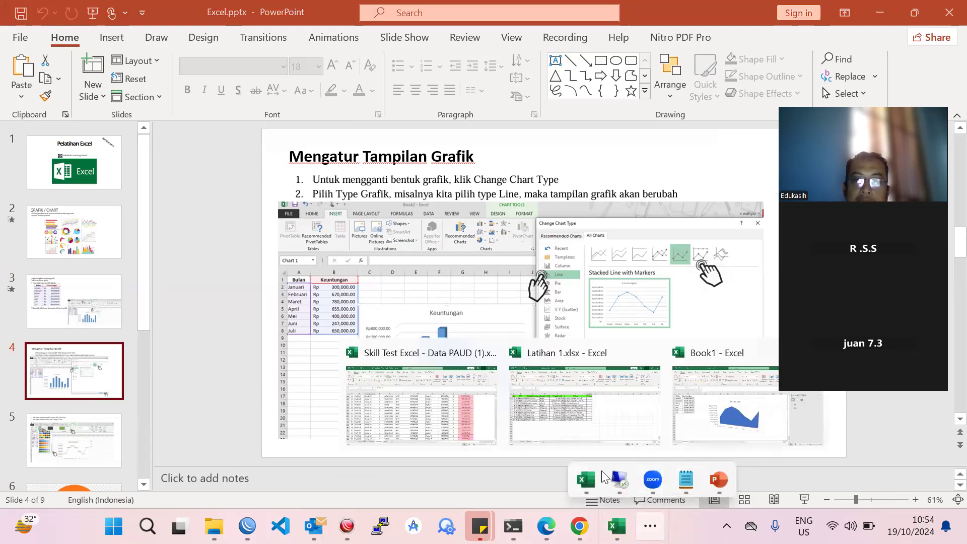
click(605, 476)
Step: Back in Book1, select the whole chart area of the Keuntungan 3-D area chart
click(512, 247)
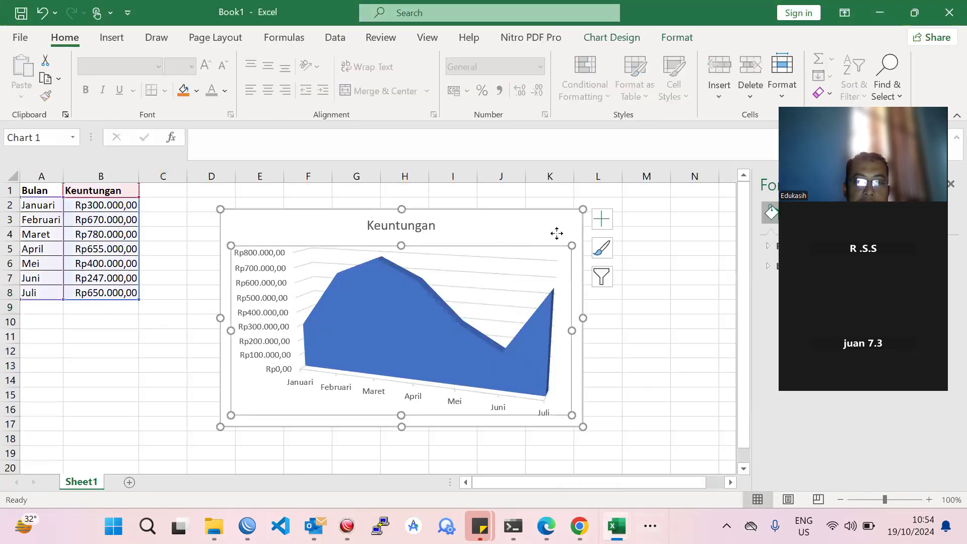
click(607, 254)
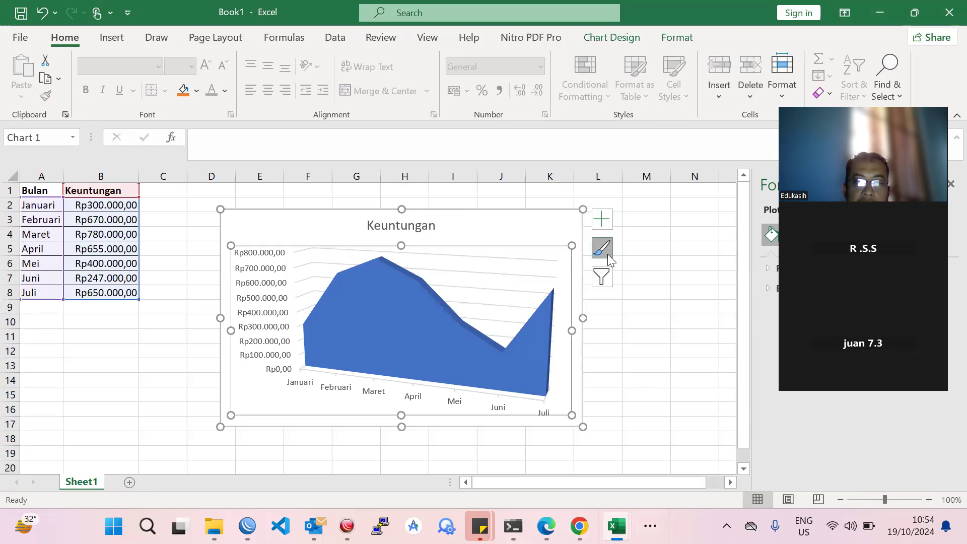
click(610, 254)
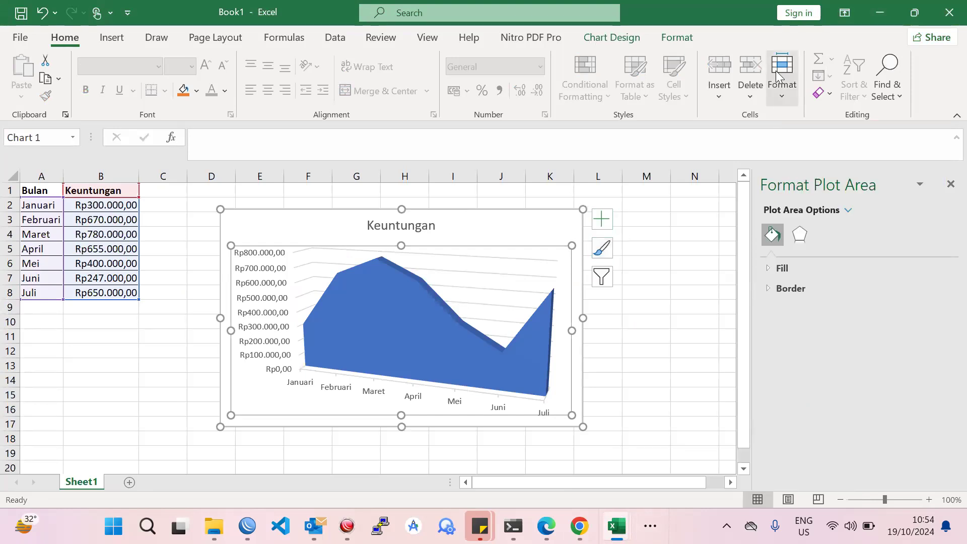
click(518, 234)
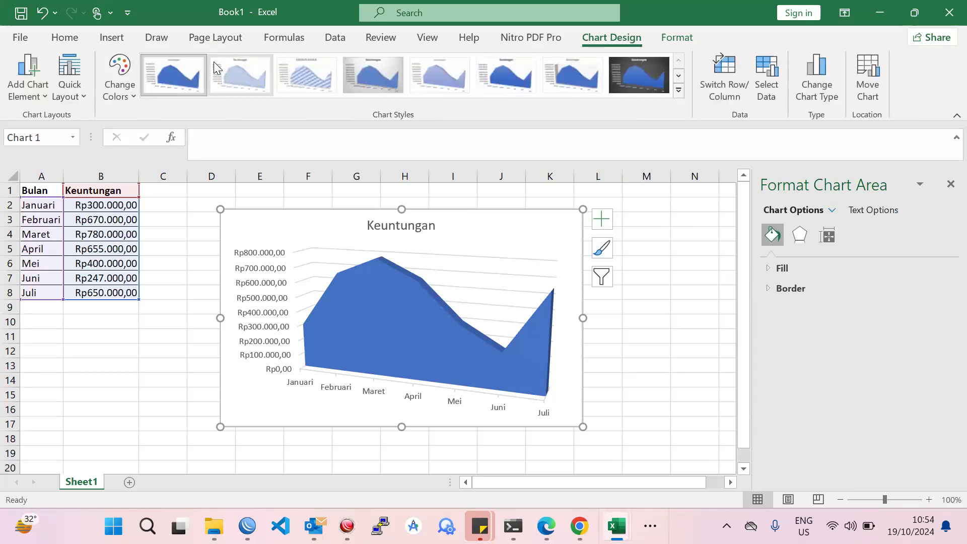
click(113, 37)
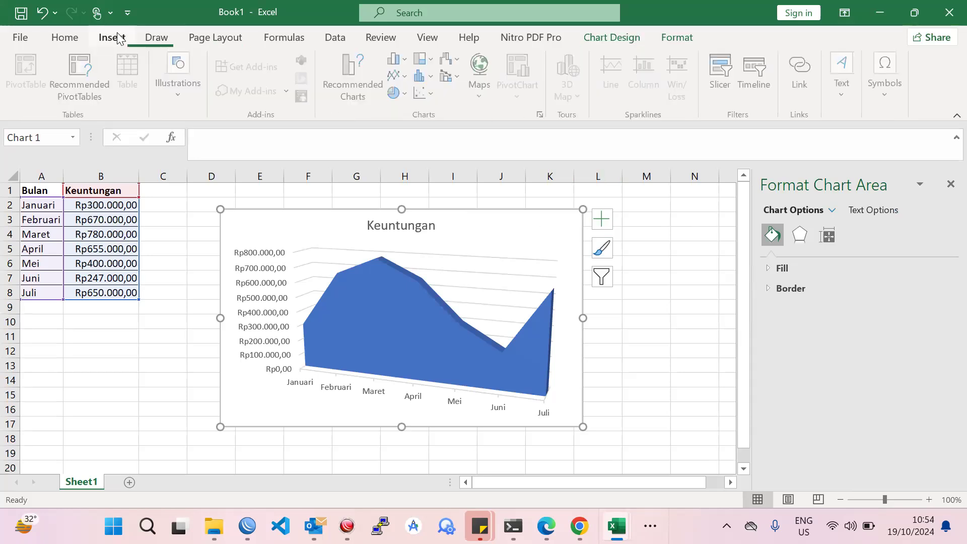
click(397, 59)
Step: Convert the chart to 2-D Clustered Column, trying a patterned style before reverting to Style 1
click(409, 109)
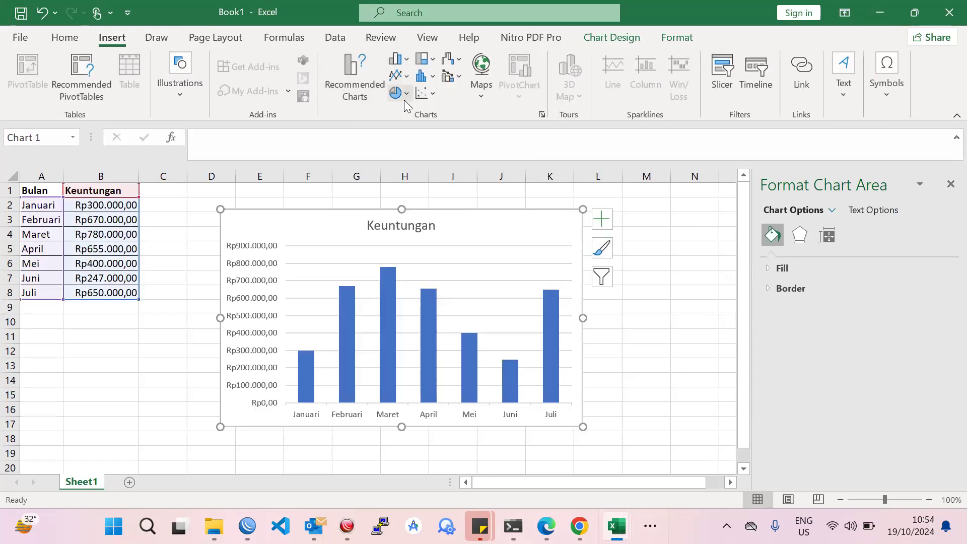
click(542, 218)
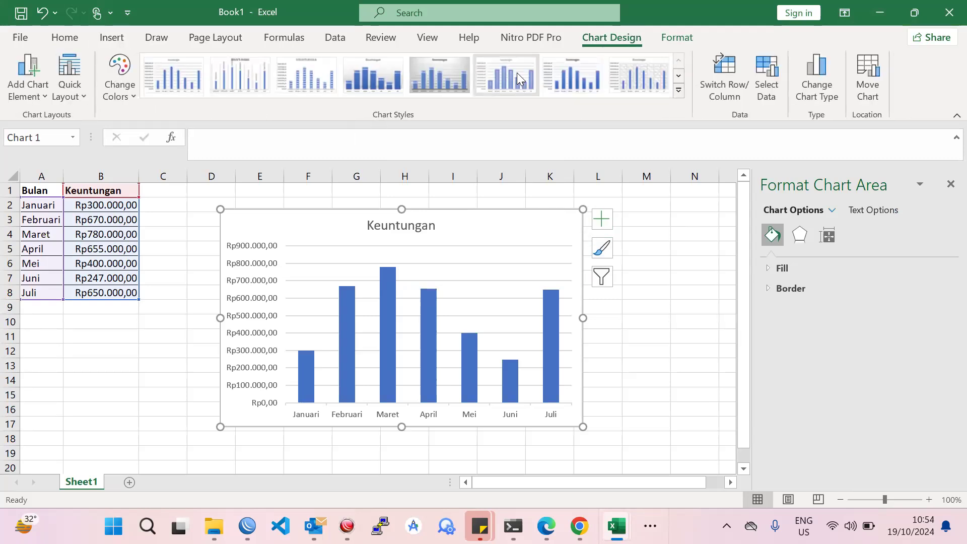
click(618, 80)
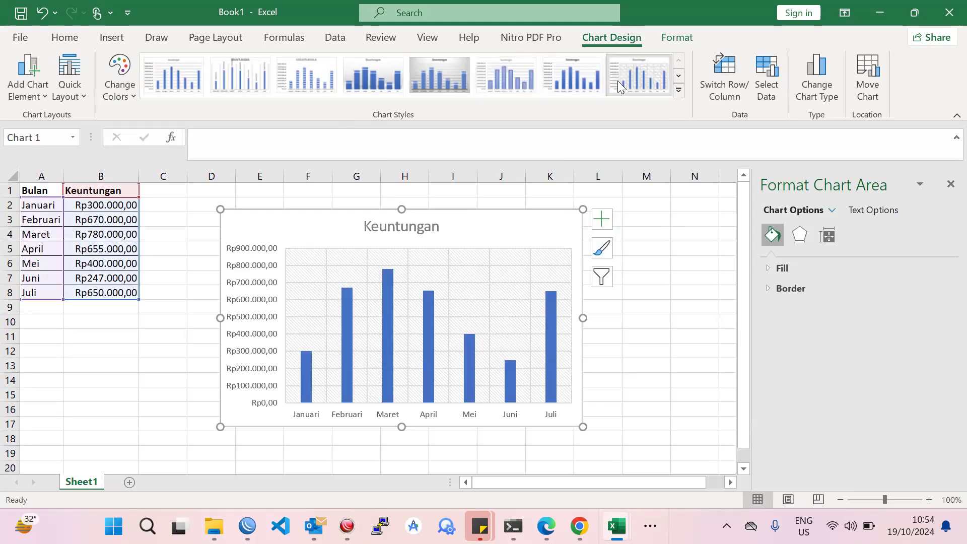
click(182, 76)
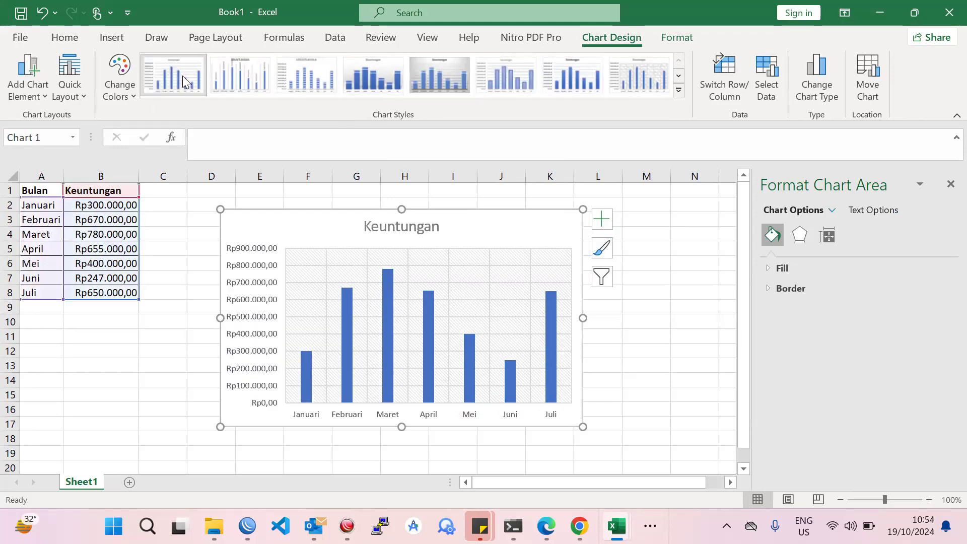
Step: Browse the full chart styles gallery and apply the dark Style 9
click(679, 90)
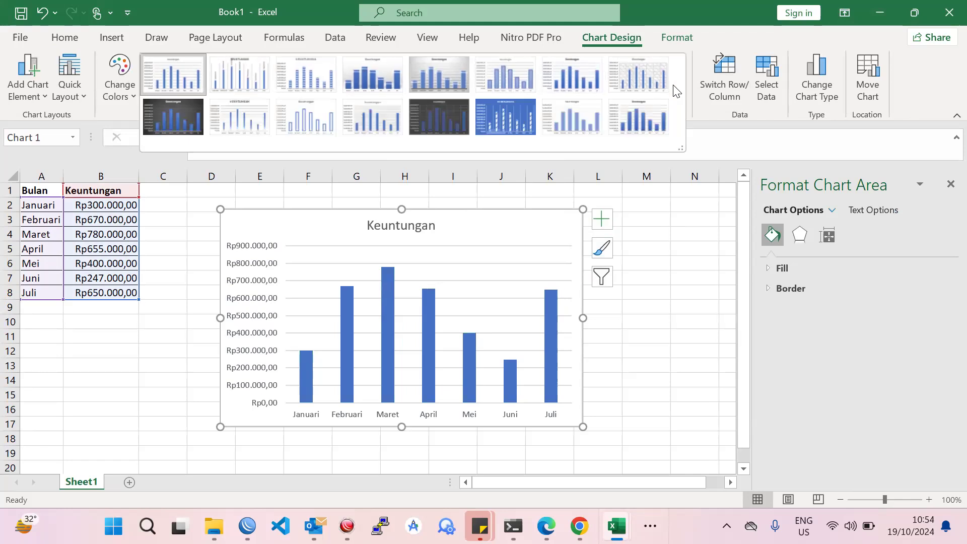
click(703, 114)
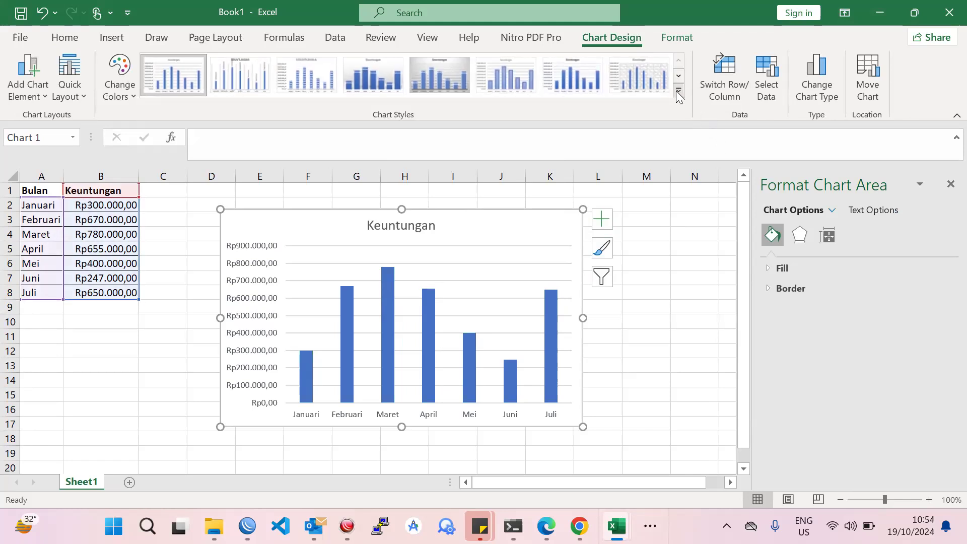
click(678, 93)
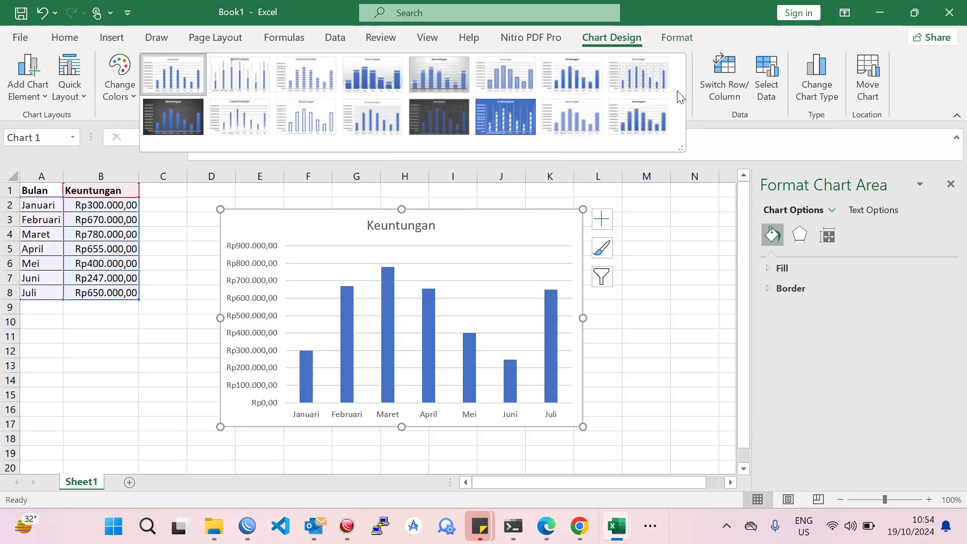
click(198, 123)
Step: Leave the dark column chart unchanged and bring up PowerPoint's 'Mengatur Tampilan Grafik' slide
click(647, 323)
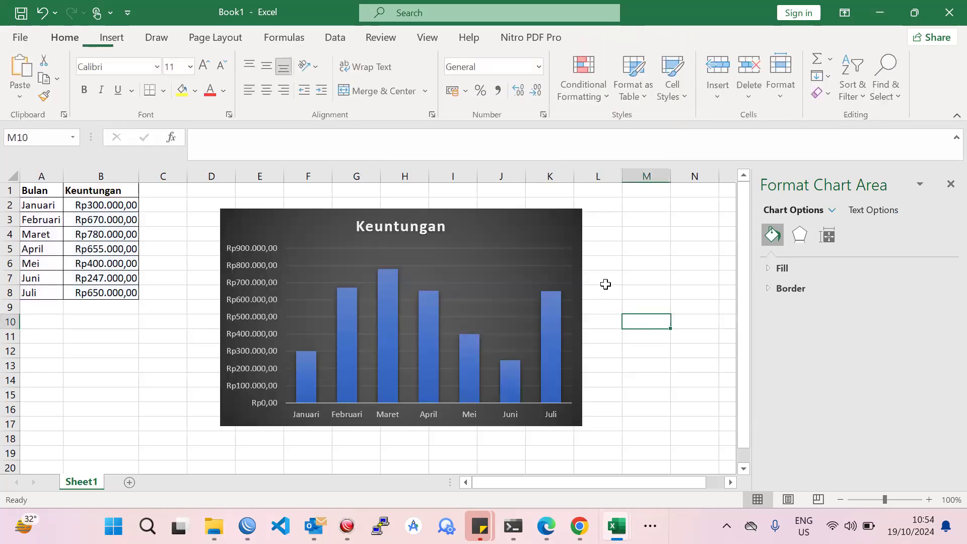
click(553, 230)
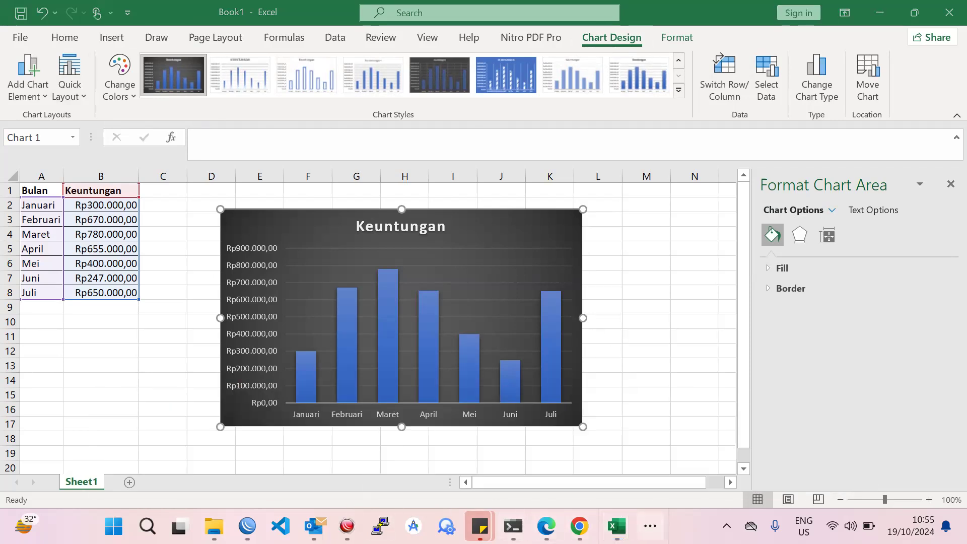
click(651, 526)
click(709, 483)
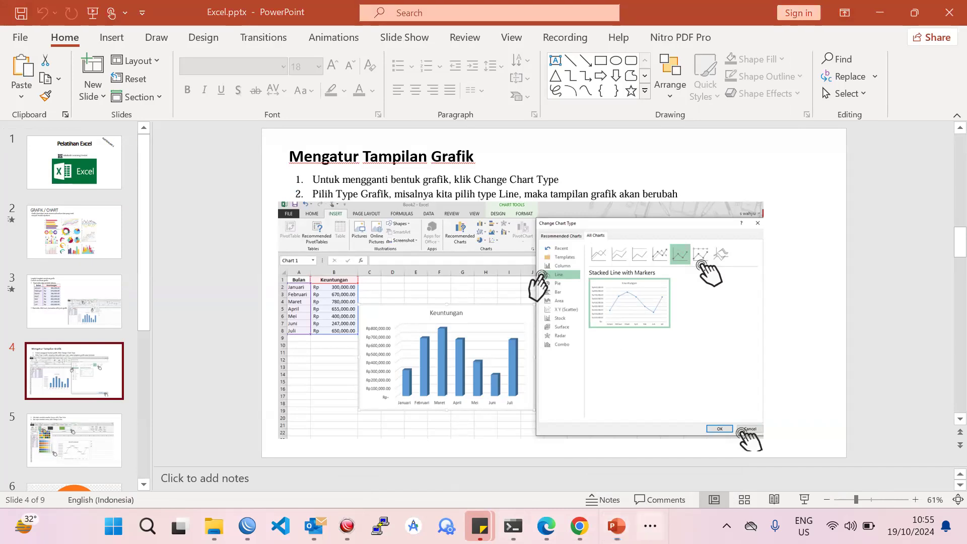
Step: Switch from PowerPoint back to the Book1 Excel workbook
click(652, 525)
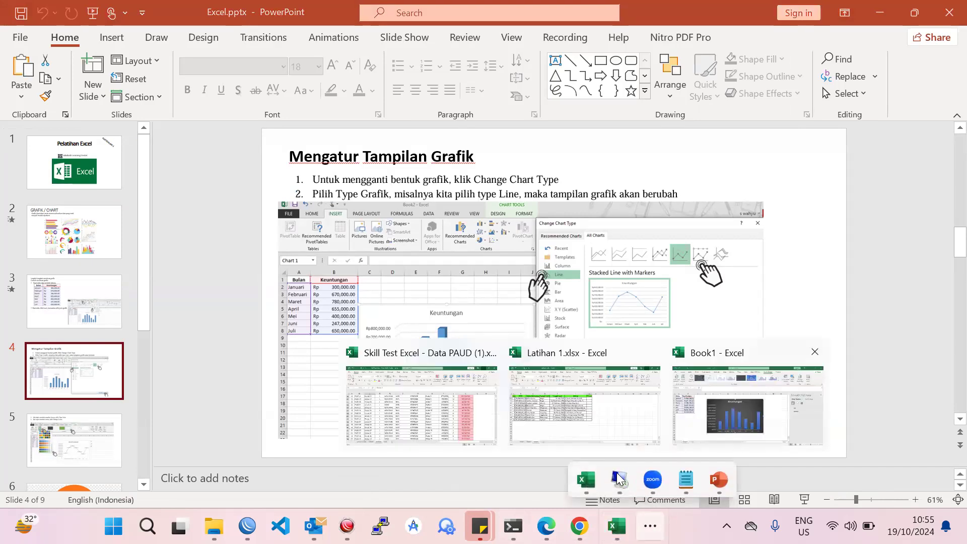
mouse_move(586, 479)
click(746, 398)
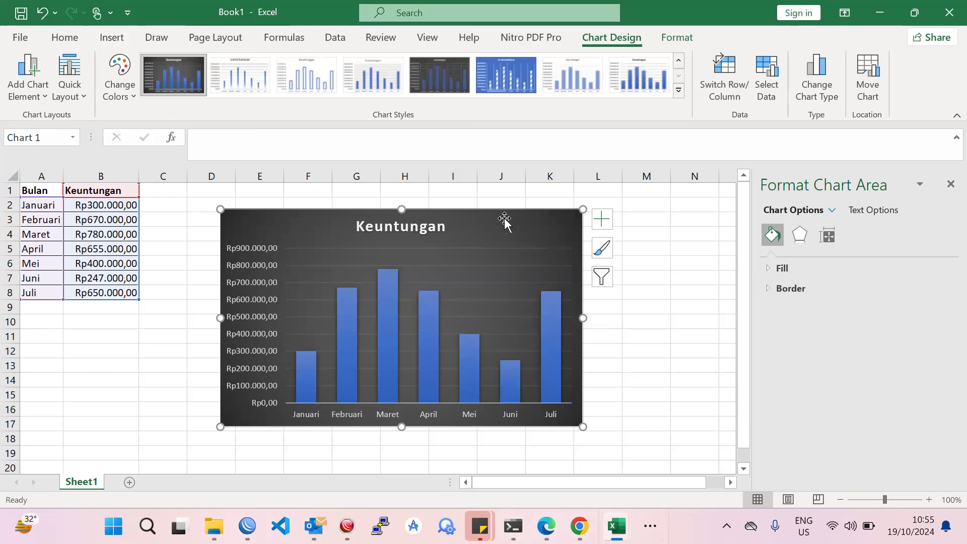
Step: Change the Keuntungan chart into a 2-D line chart with the white Style 1
click(109, 37)
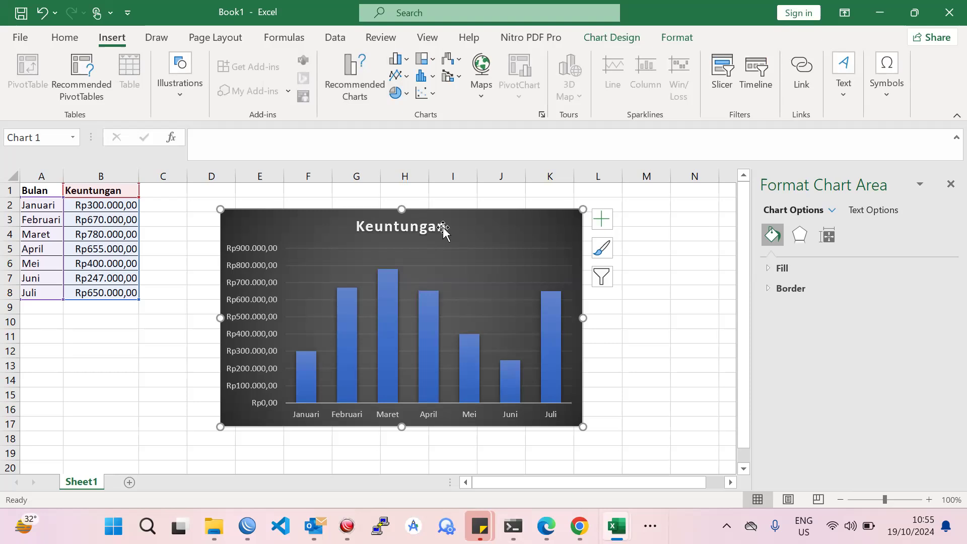
click(408, 77)
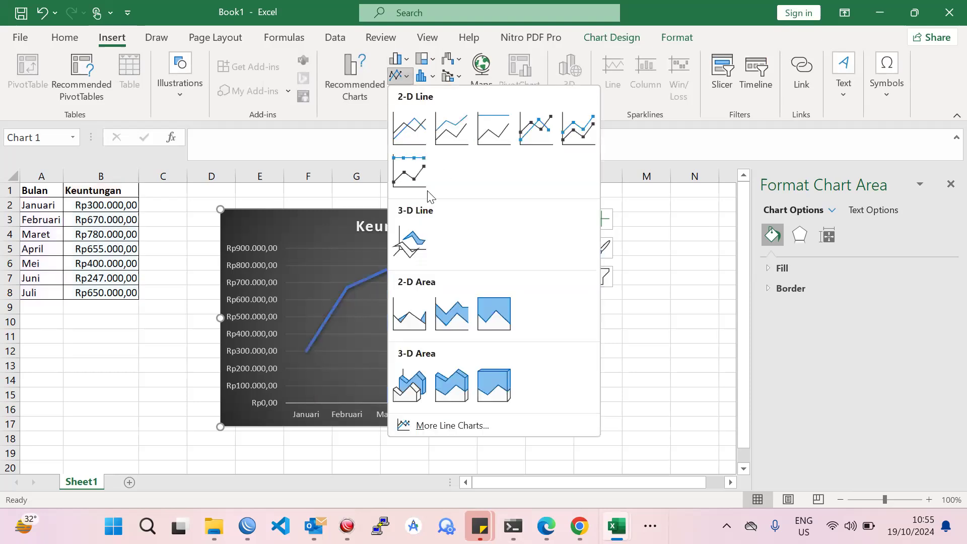
click(449, 130)
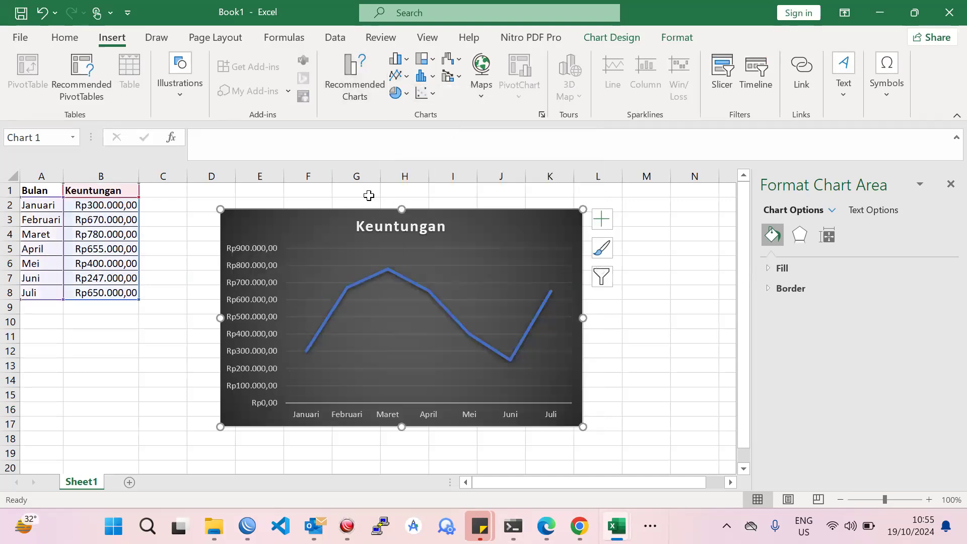
click(587, 37)
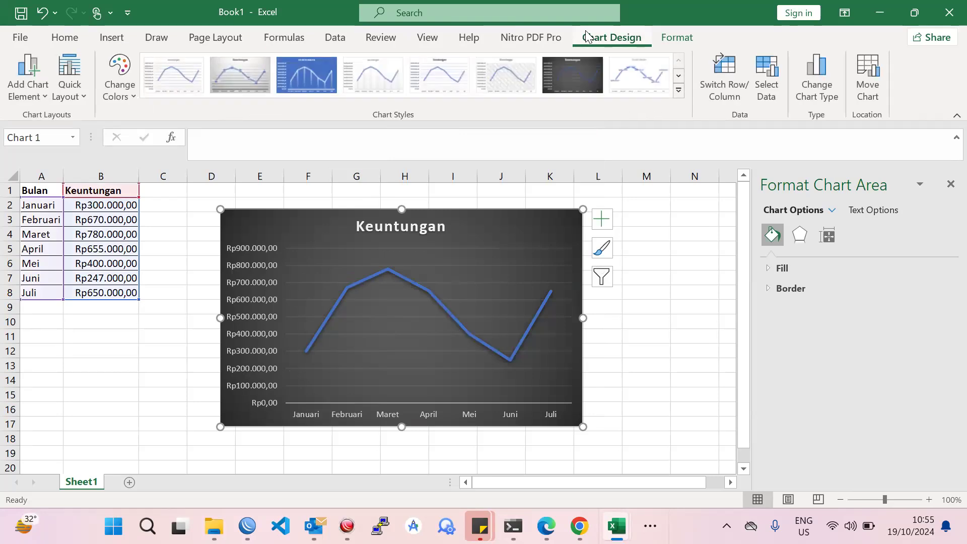
click(192, 62)
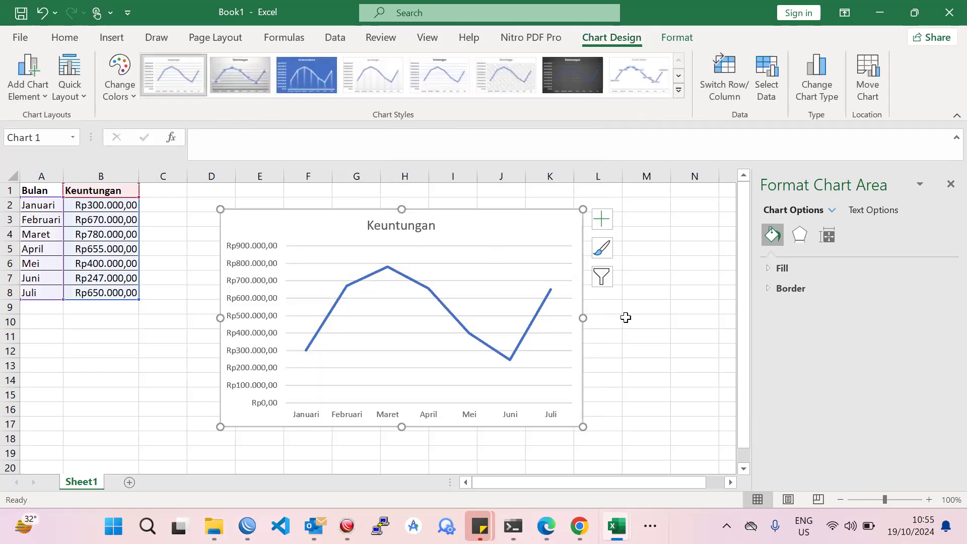
Step: Inspect the line chart by selecting its Keuntungan series, the month/profit values, and the chart
click(641, 321)
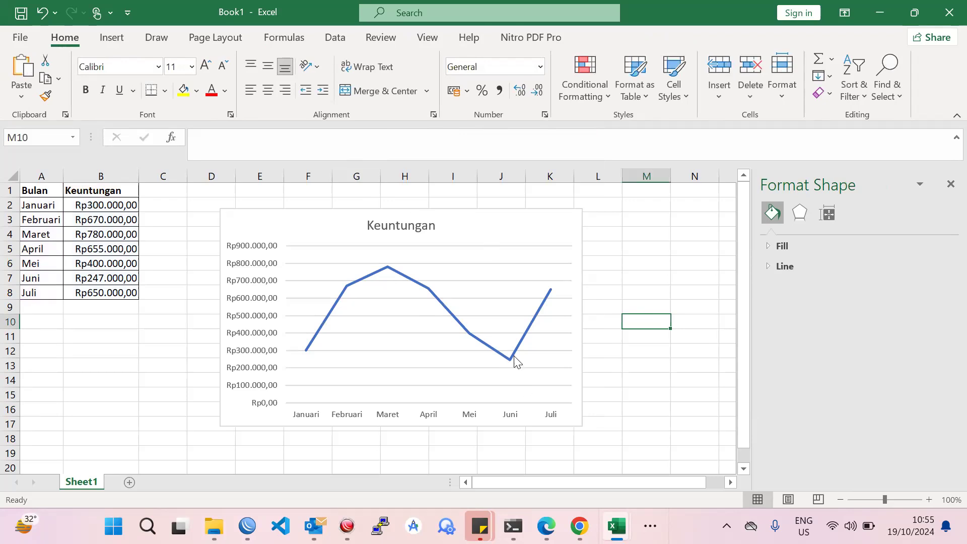
click(510, 360)
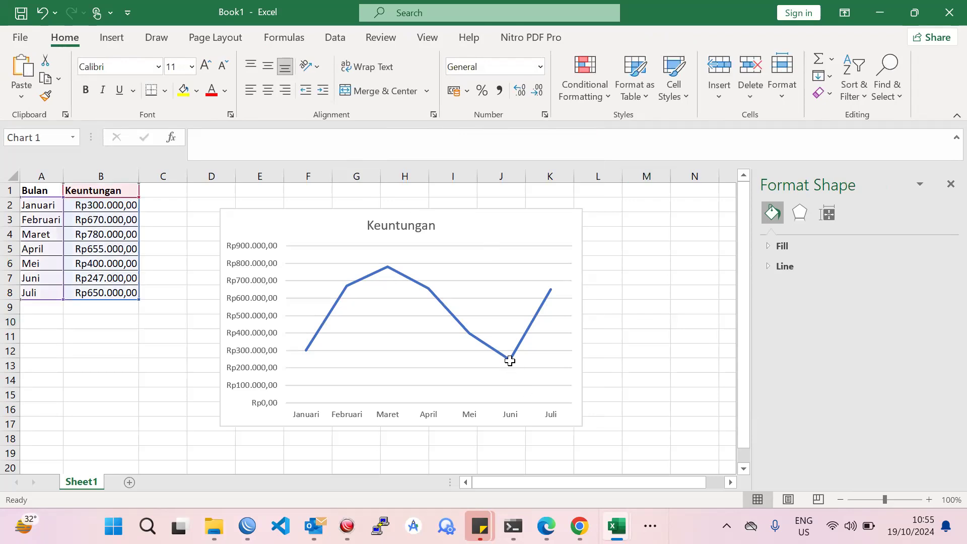
click(633, 367)
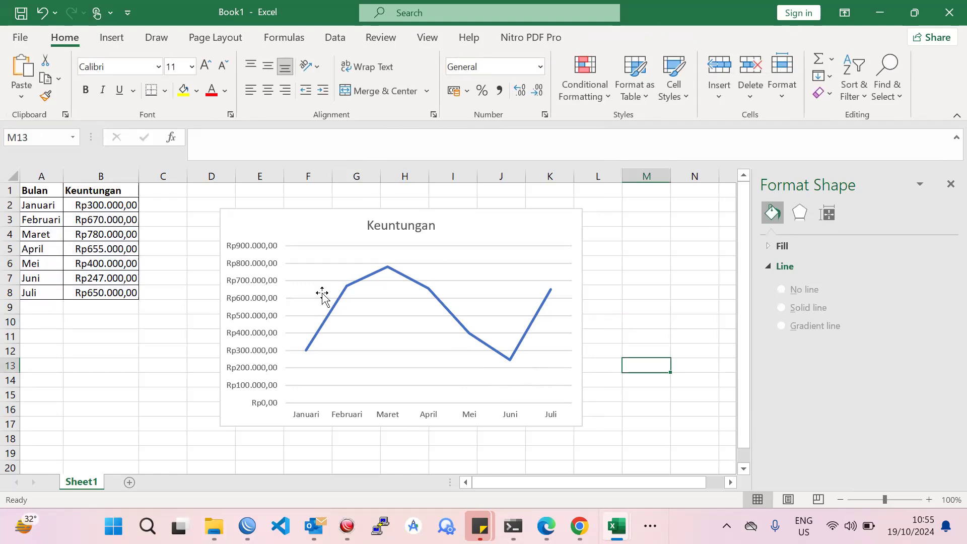
drag(45, 206, 109, 293)
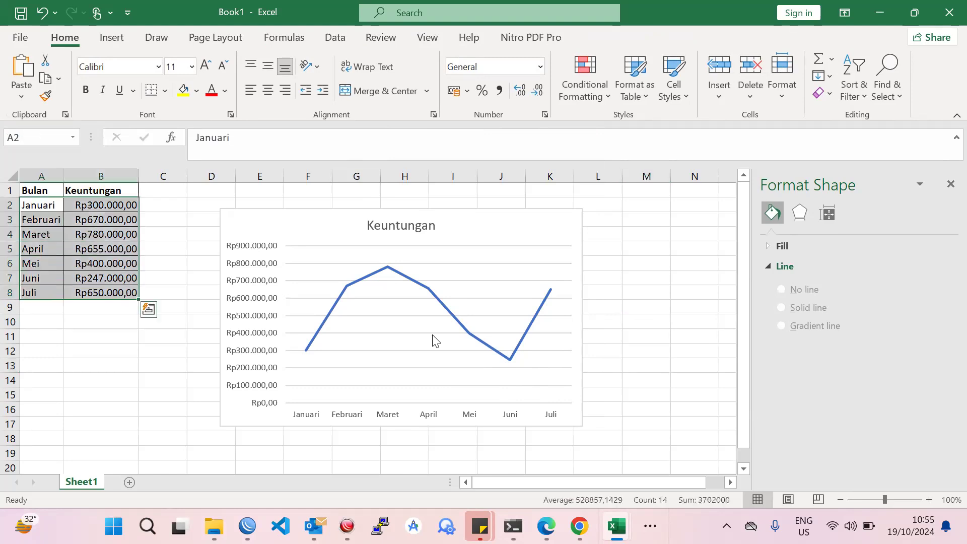
click(520, 393)
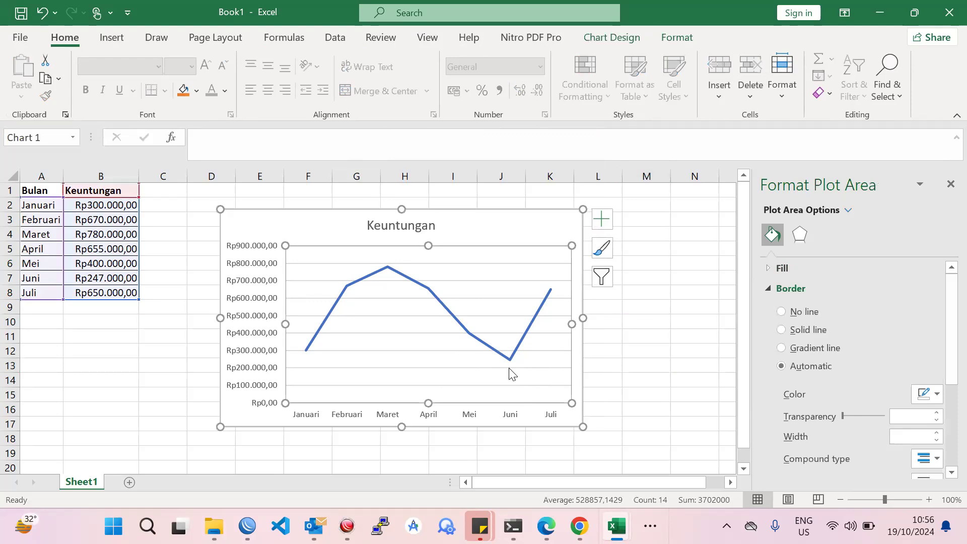
click(99, 278)
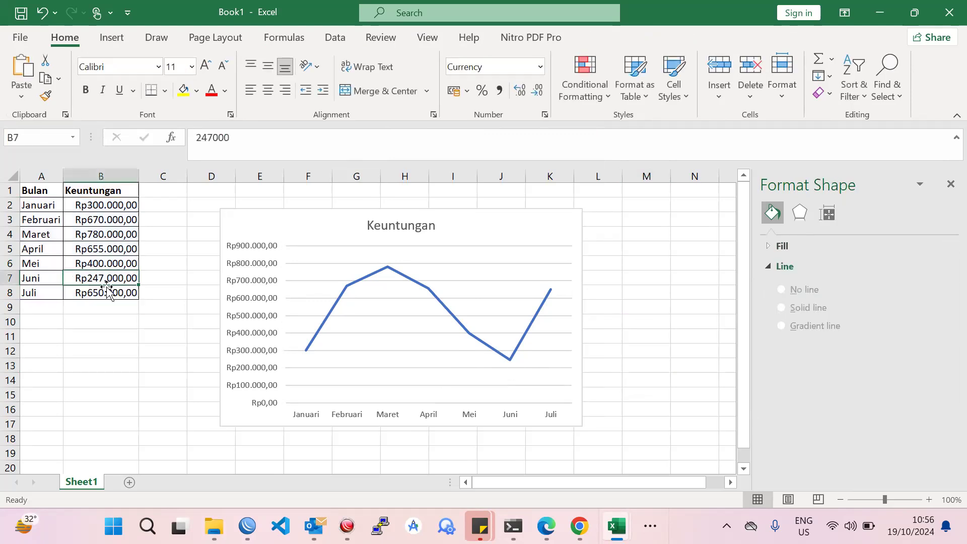
click(508, 361)
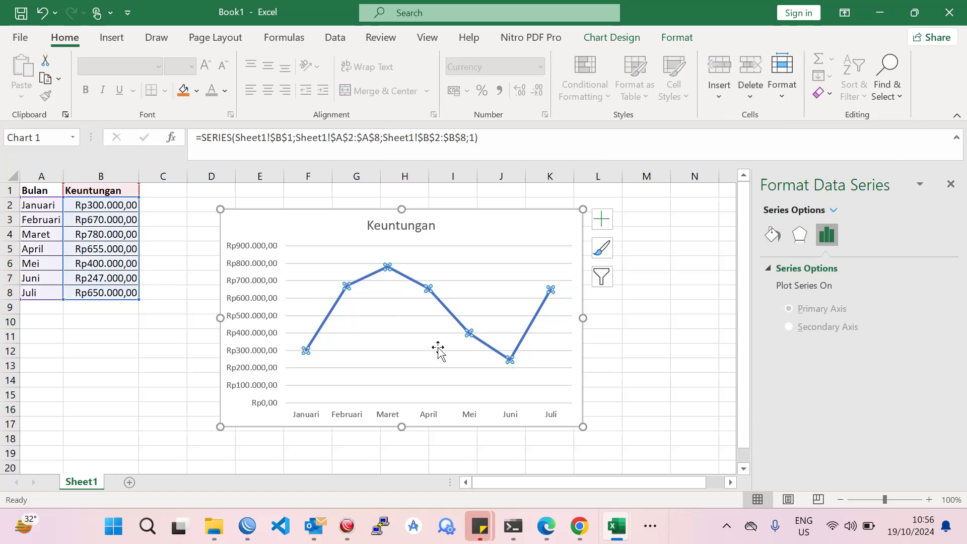
click(613, 353)
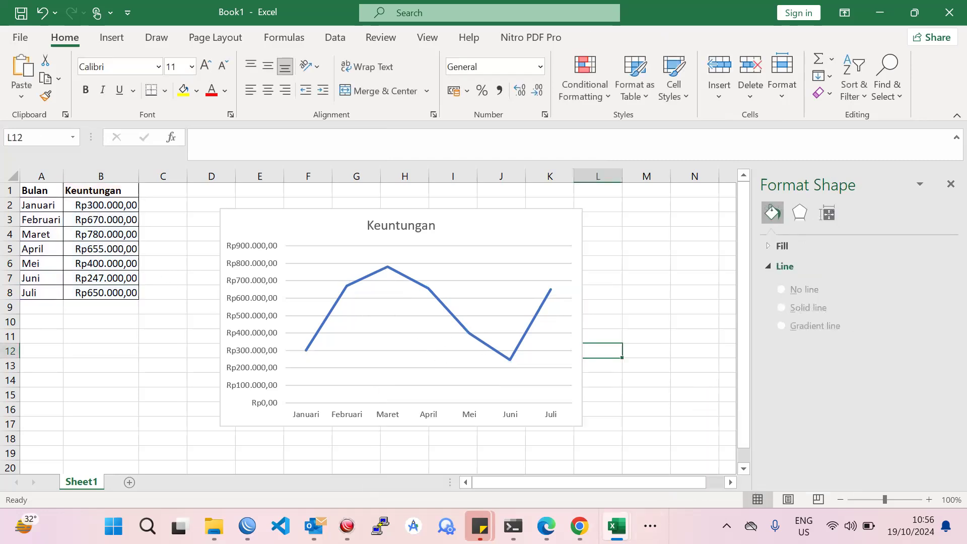
Step: Bring the PowerPoint tutorial back to the front on slide 4
click(655, 519)
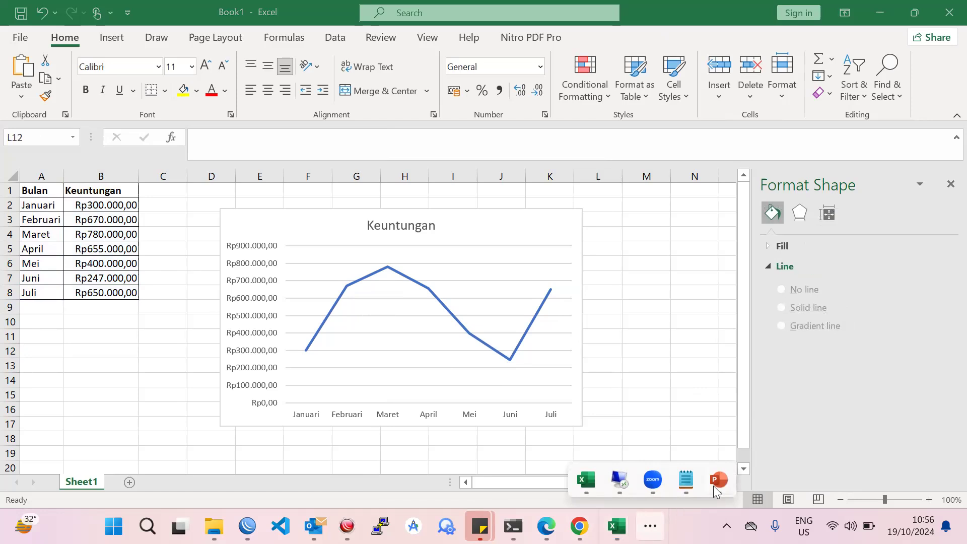
click(714, 486)
scroll(71, 373, down, 2)
Step: Open slide 5 on chart styles and colours, then close the Remote Desktop window
scroll(68, 393, down, 1)
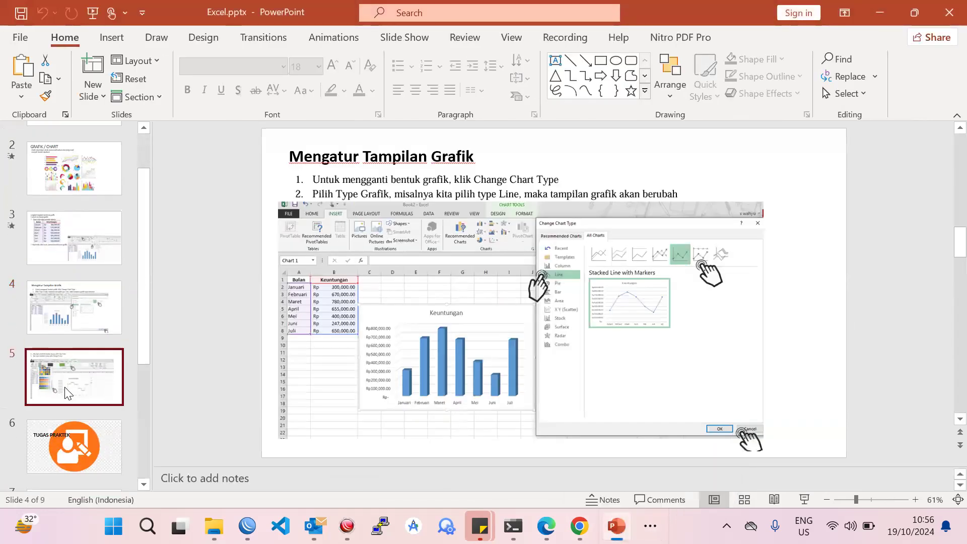
click(68, 393)
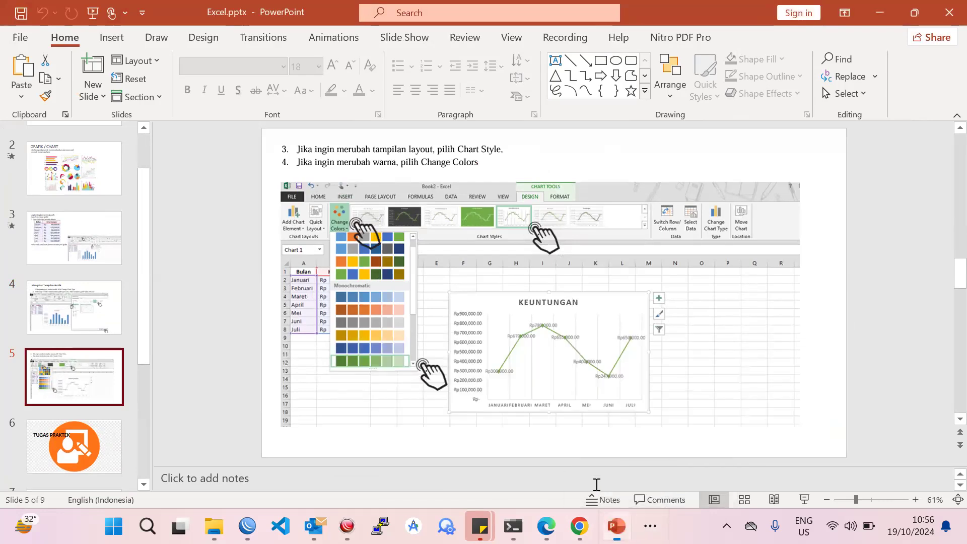
click(650, 526)
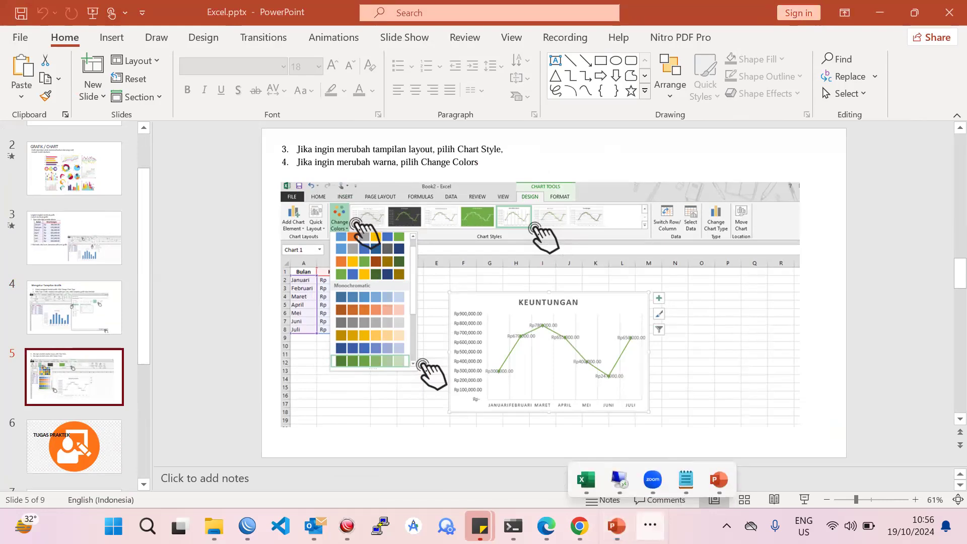
mouse_move(618, 479)
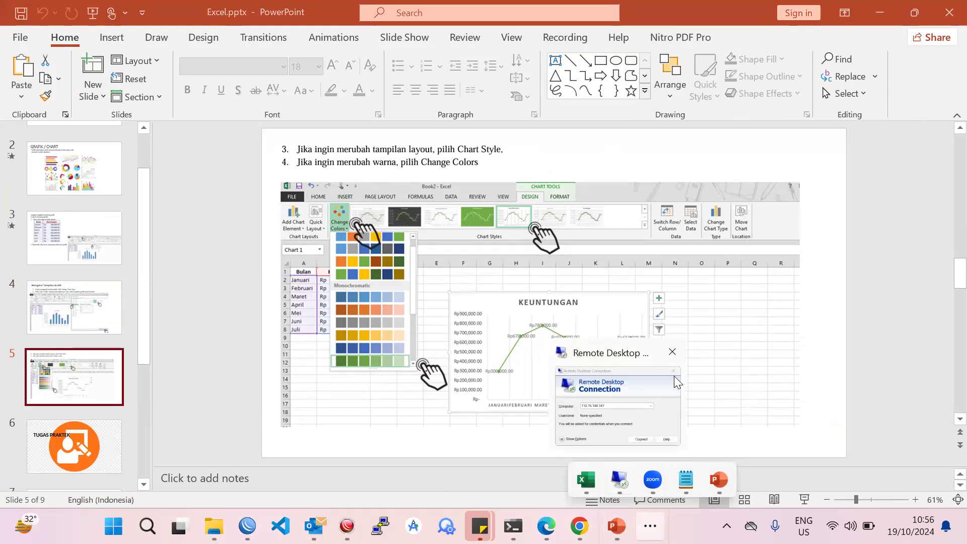
click(672, 353)
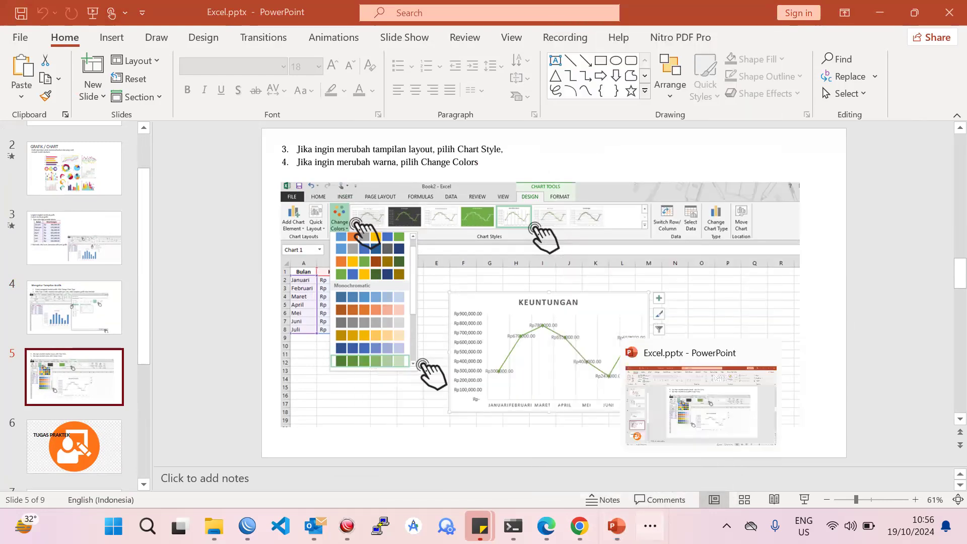
mouse_move(585, 480)
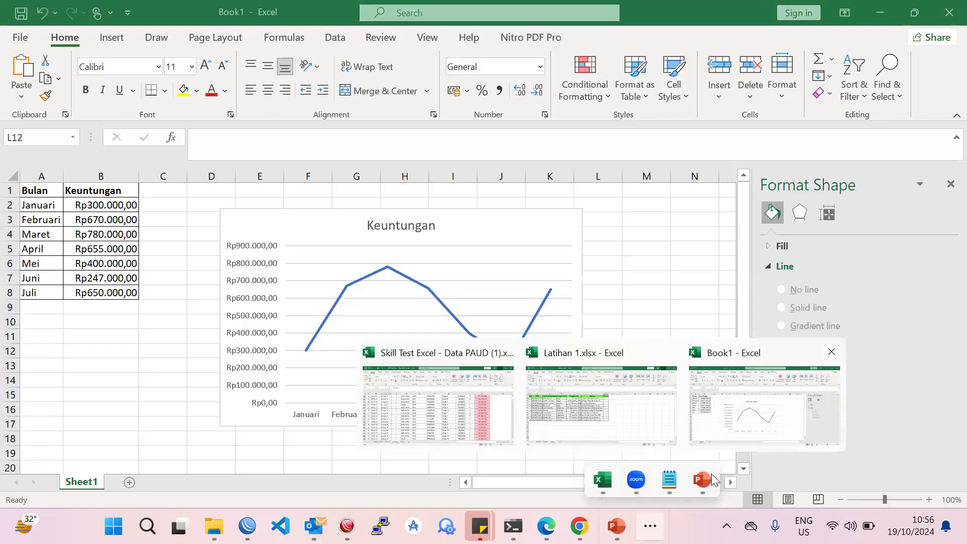
Step: Back in Book1, try the first Colorful palette on the line chart via Change Colors
click(764, 403)
click(478, 274)
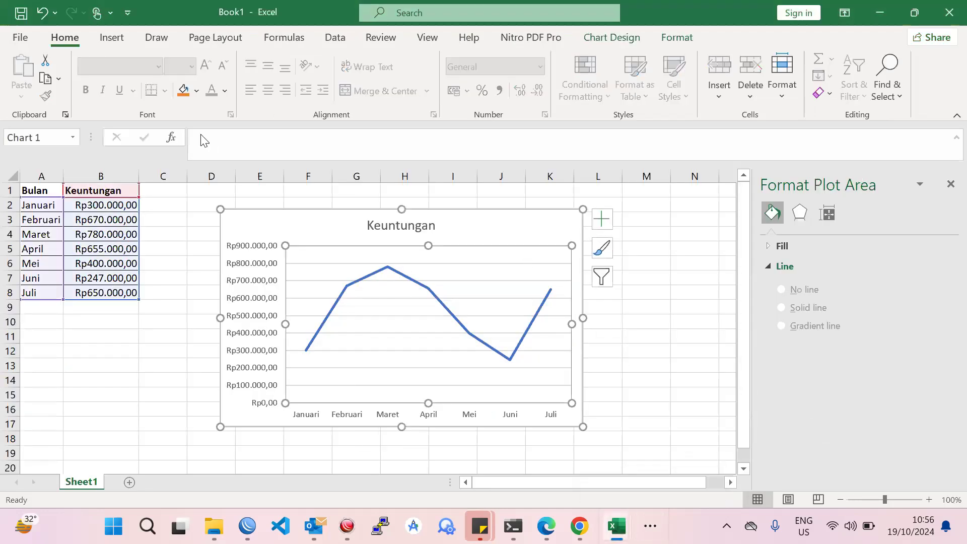
click(611, 38)
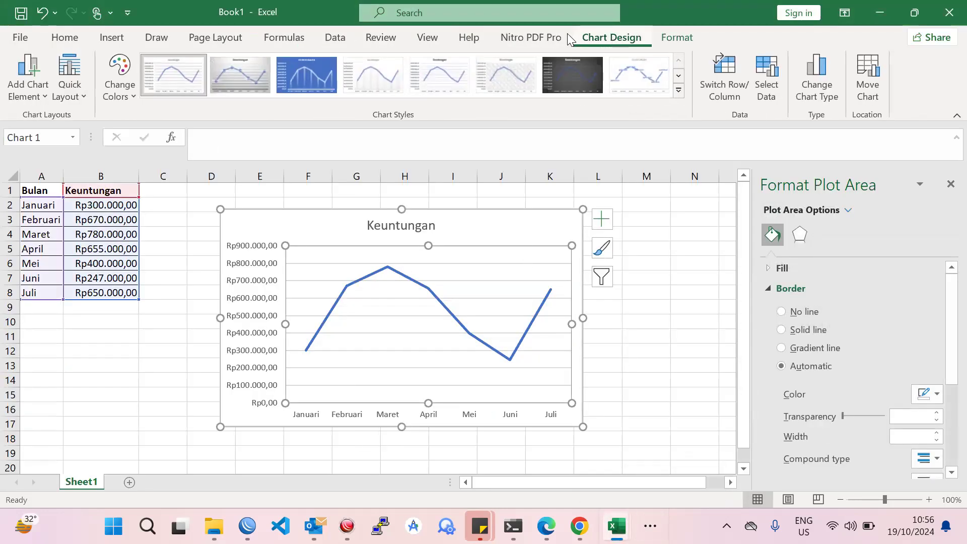
click(115, 87)
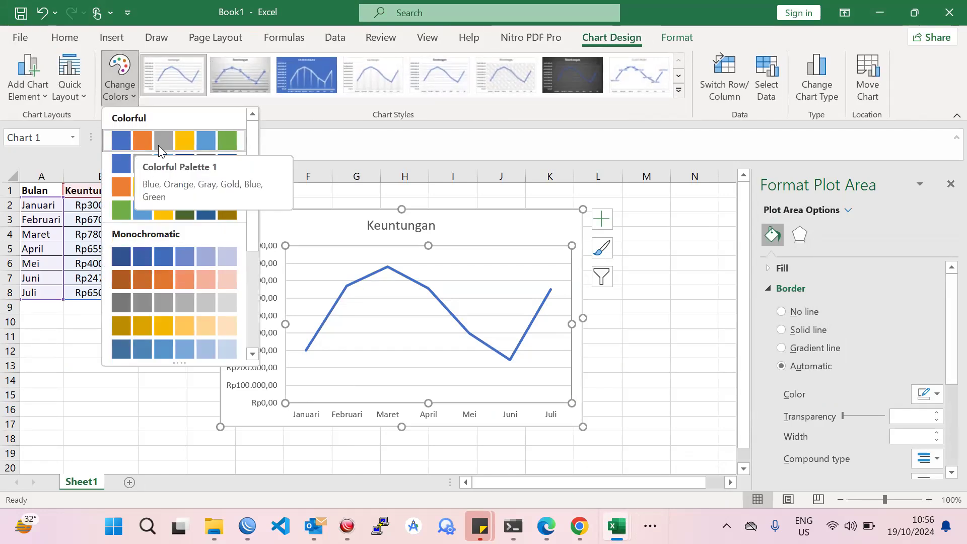
click(178, 140)
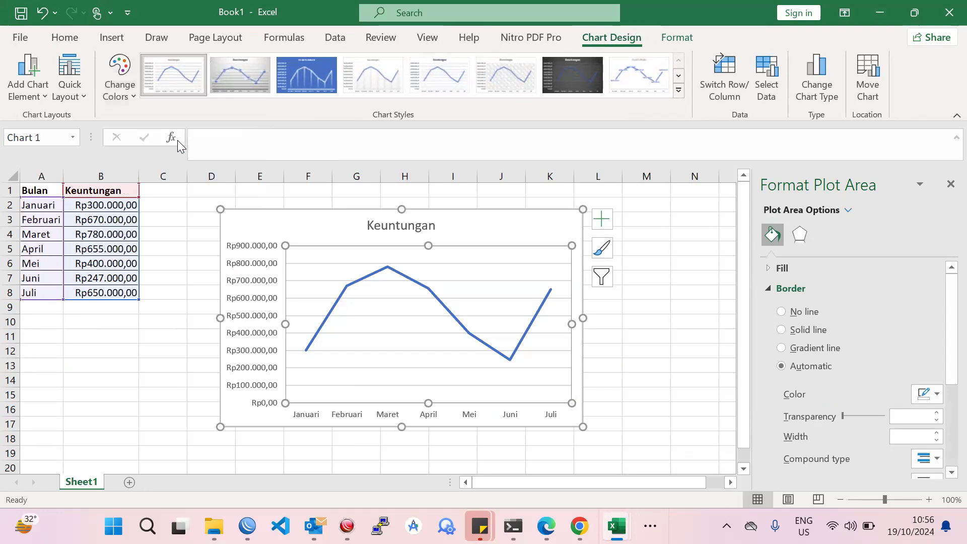
click(119, 78)
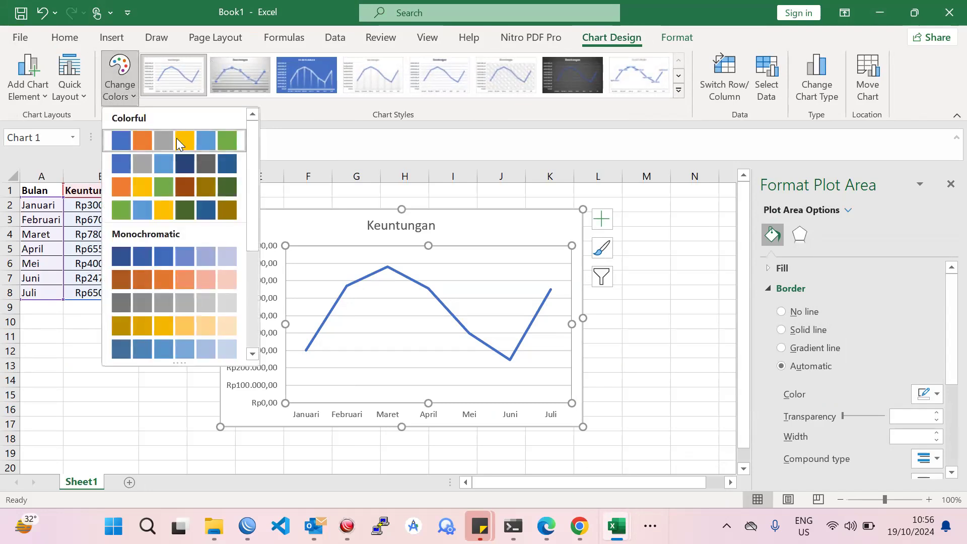
click(176, 138)
click(428, 288)
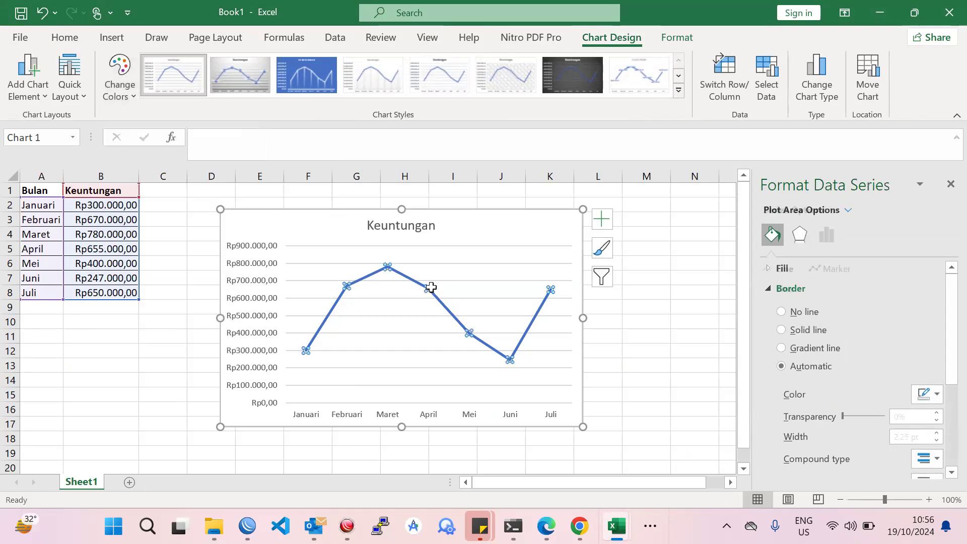
click(119, 78)
click(147, 146)
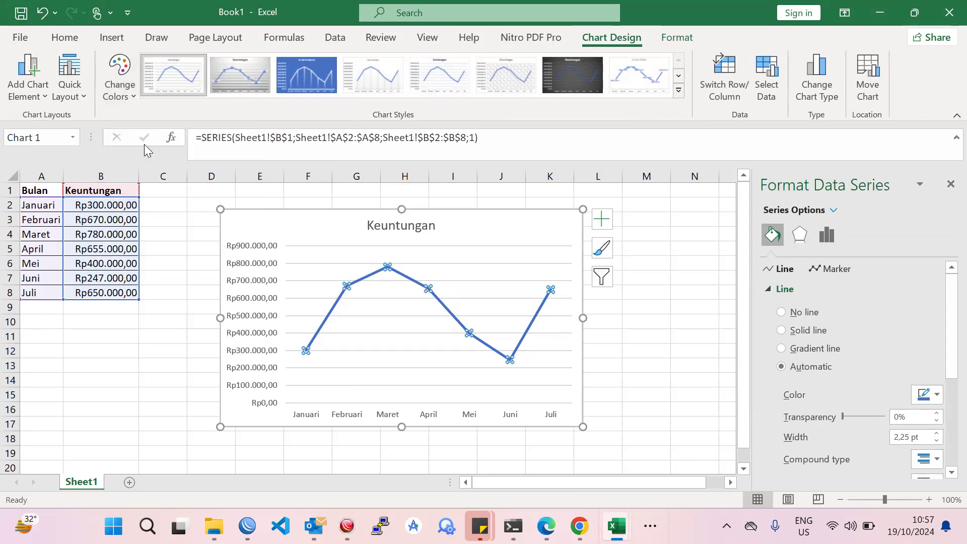
Step: Browse the chart's style and colour choices, then select the whole chart area
click(602, 277)
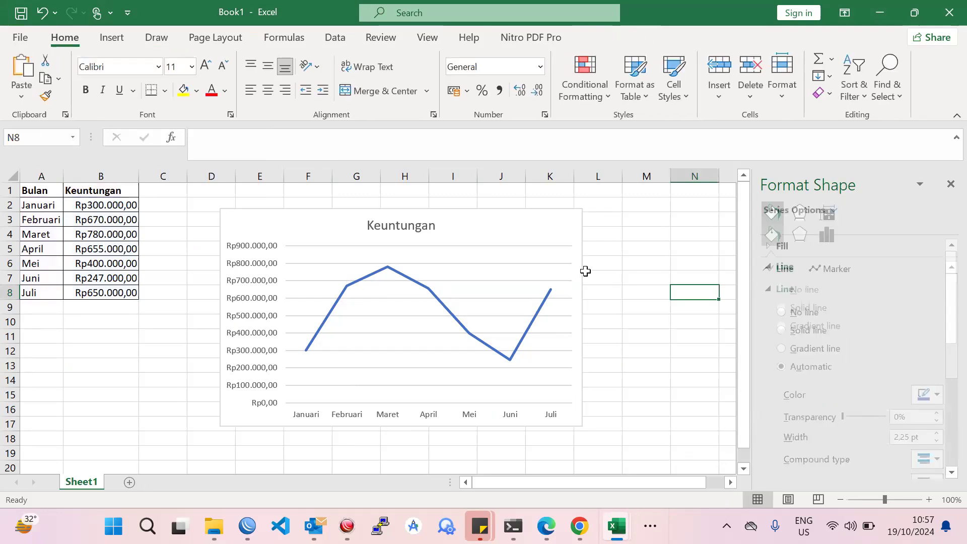
click(570, 256)
click(606, 256)
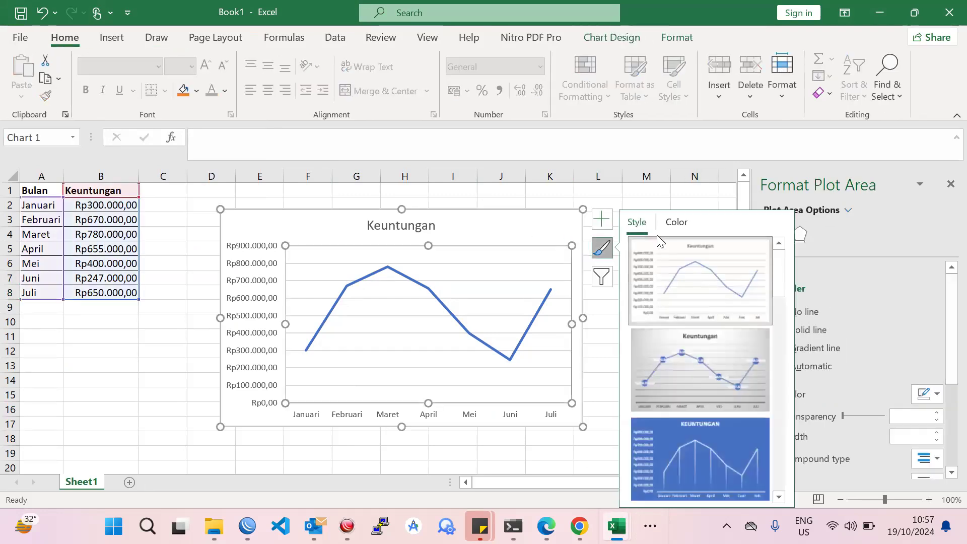
click(666, 229)
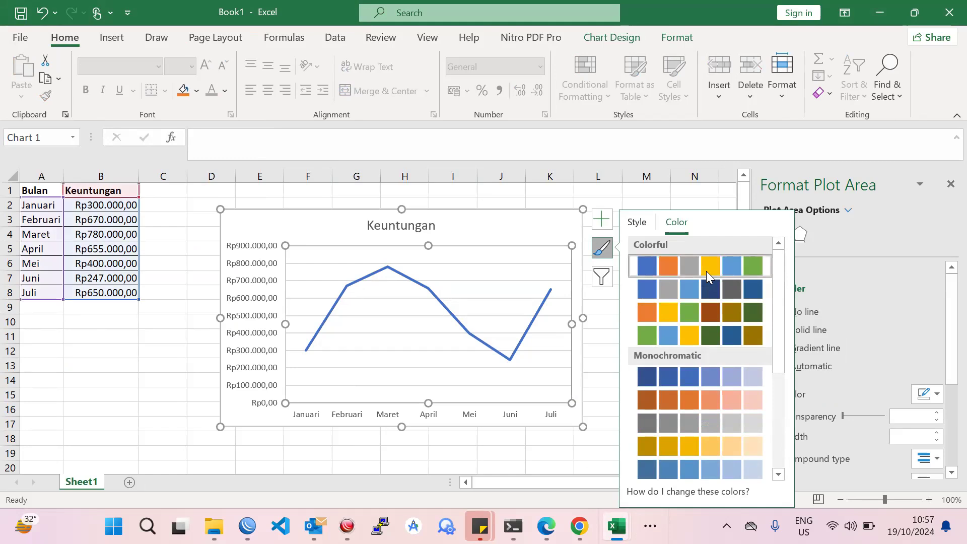
click(522, 185)
click(522, 185)
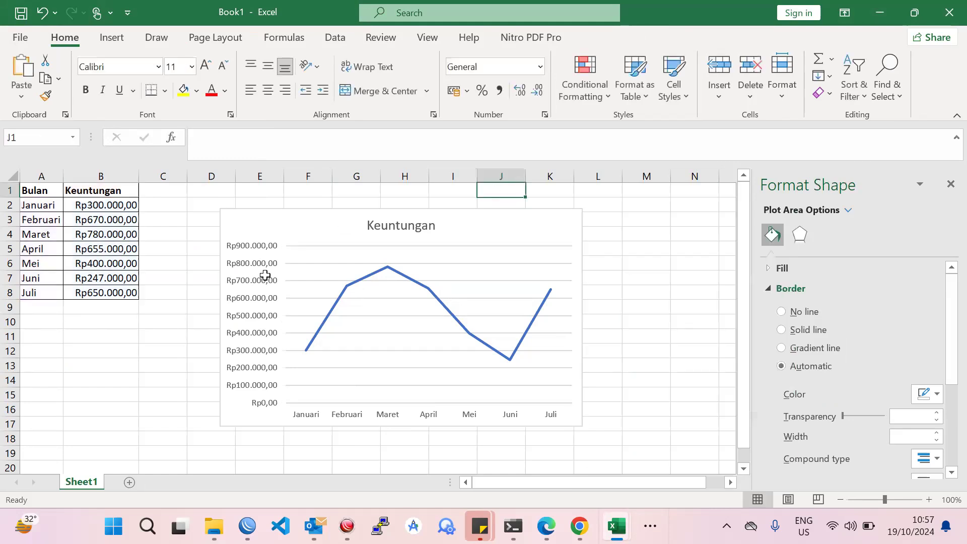
click(383, 329)
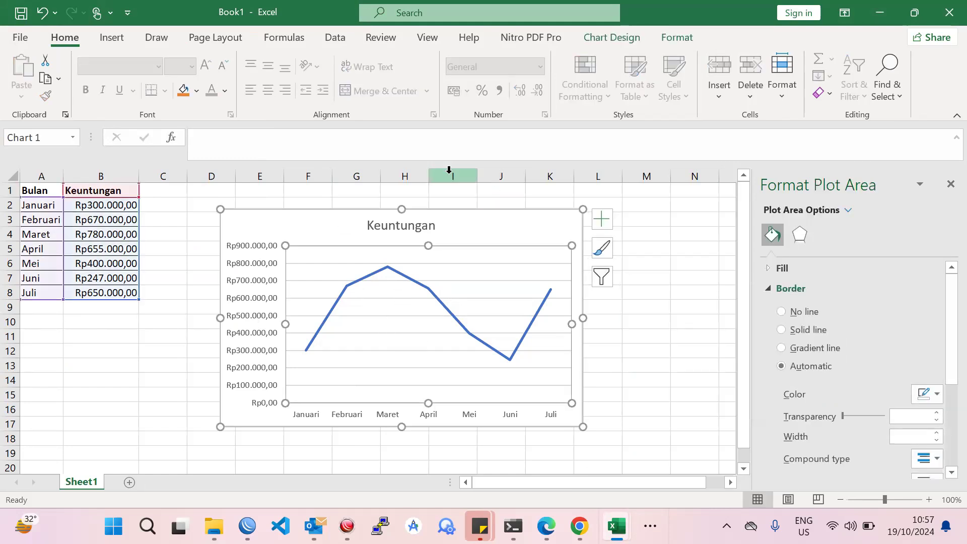
click(532, 214)
Step: Delete the line chart, select A1:B8, and insert a 3-D Clustered Column chart
key(Delete)
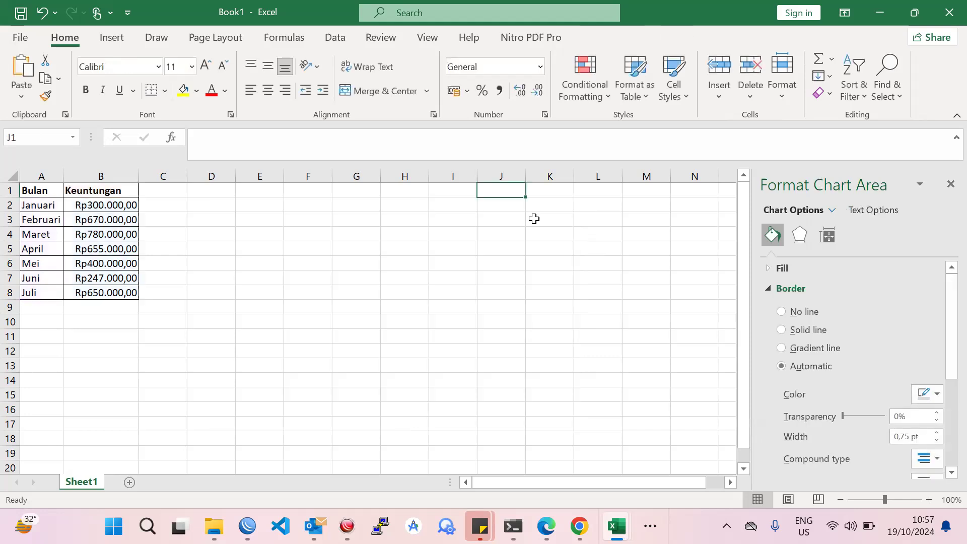
drag(35, 191, 108, 292)
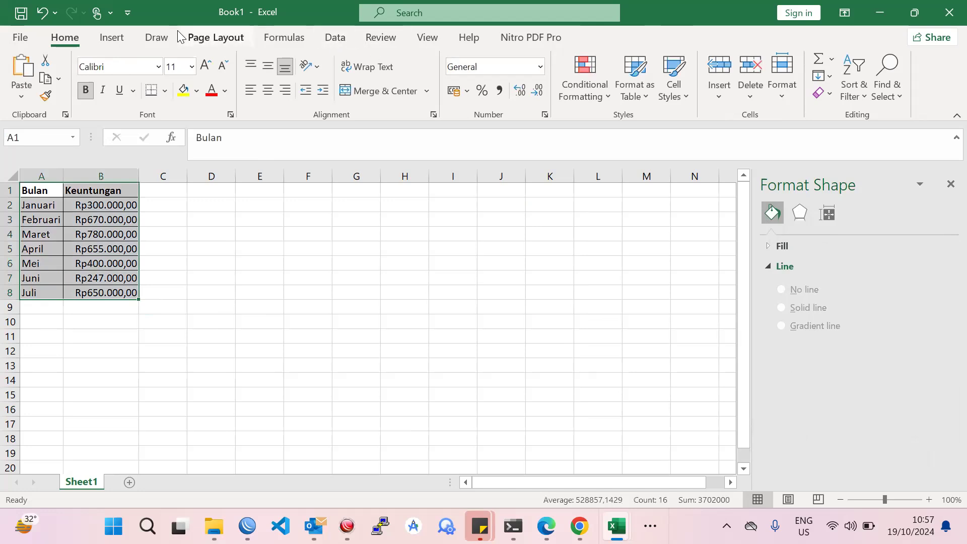
click(113, 38)
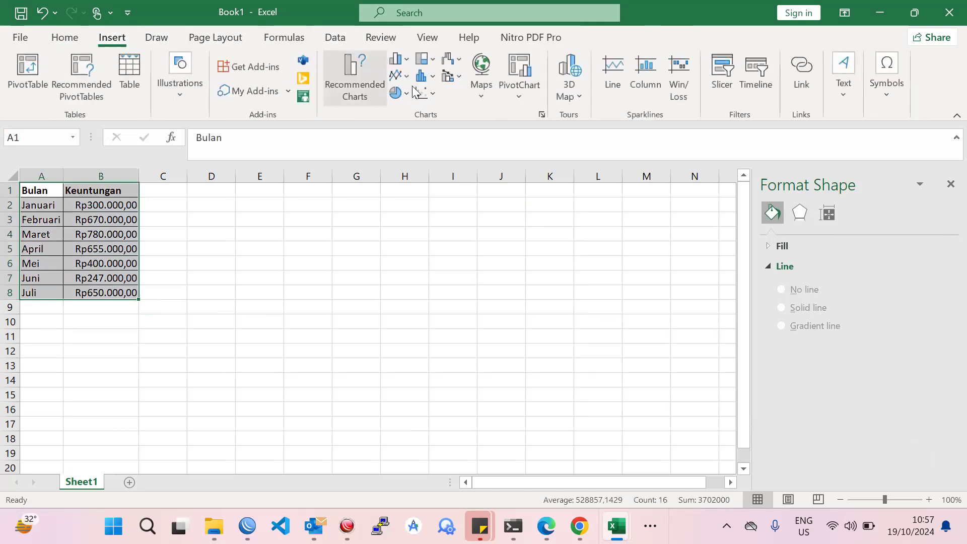
click(400, 59)
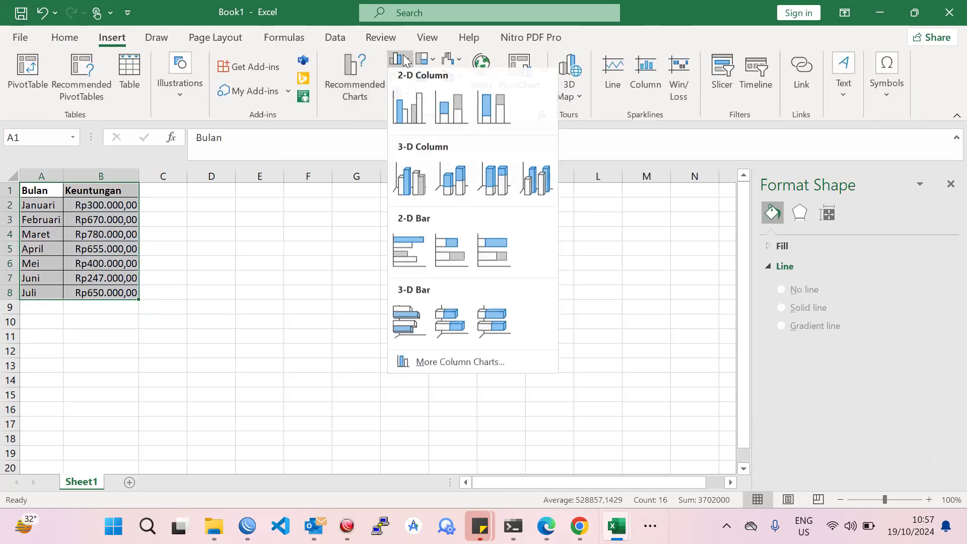
click(418, 187)
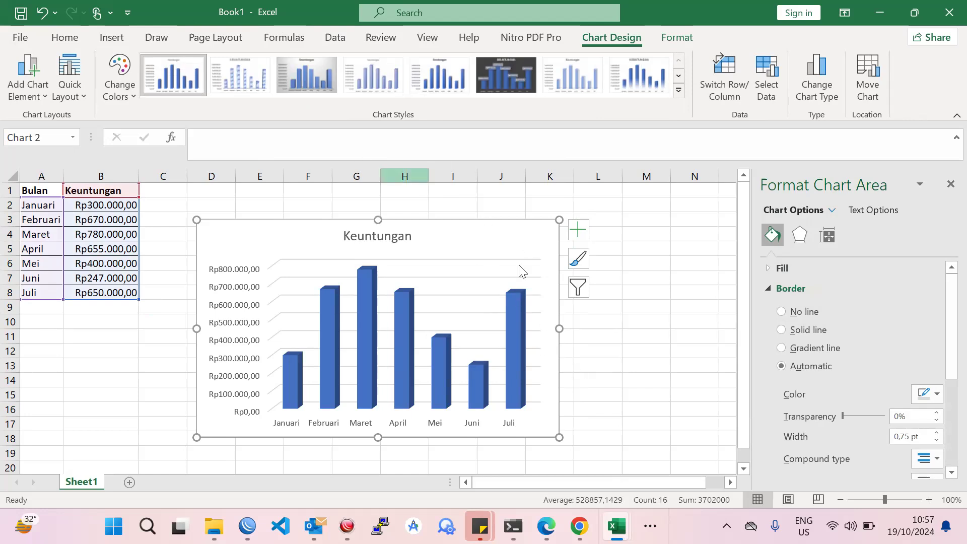
Step: Recolour the 3-D chart's columns with a green palette from Change Colors
click(120, 90)
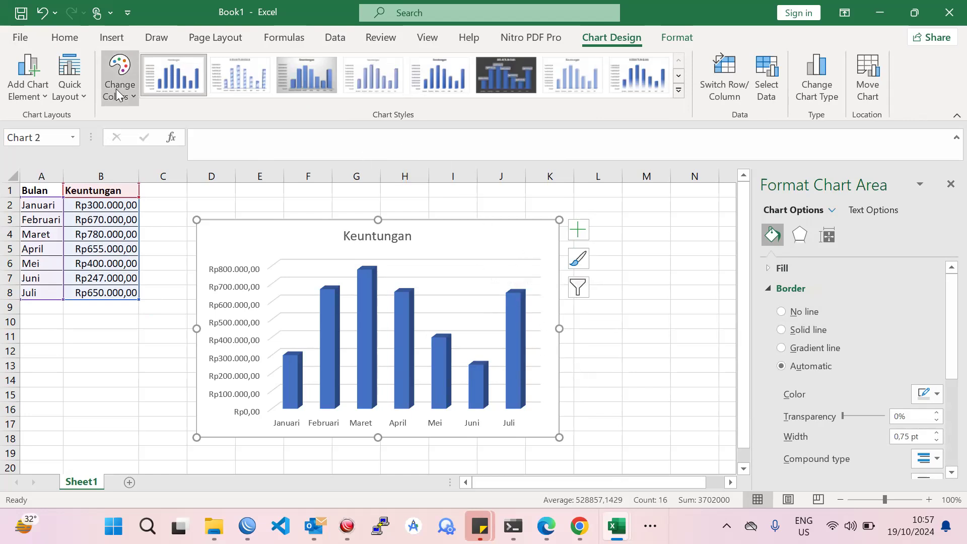
click(149, 142)
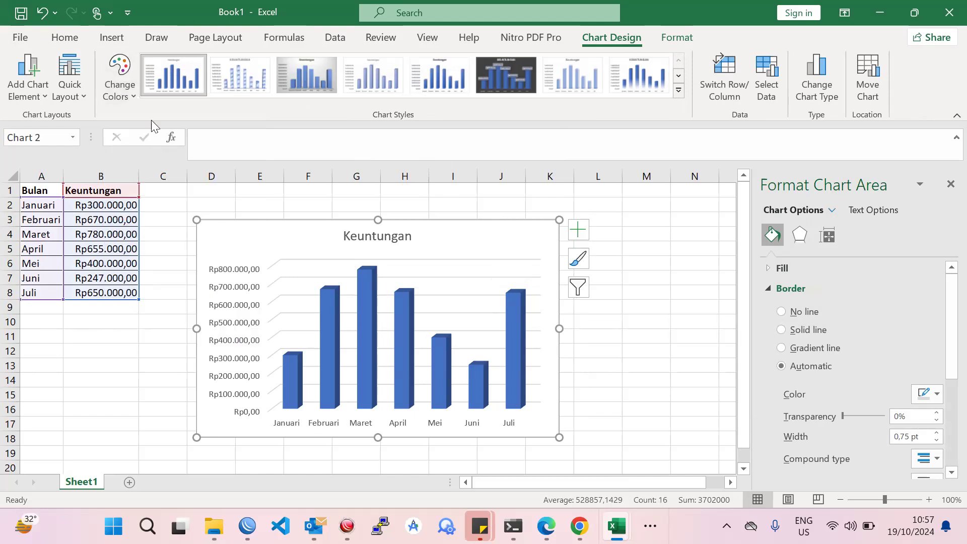
click(128, 74)
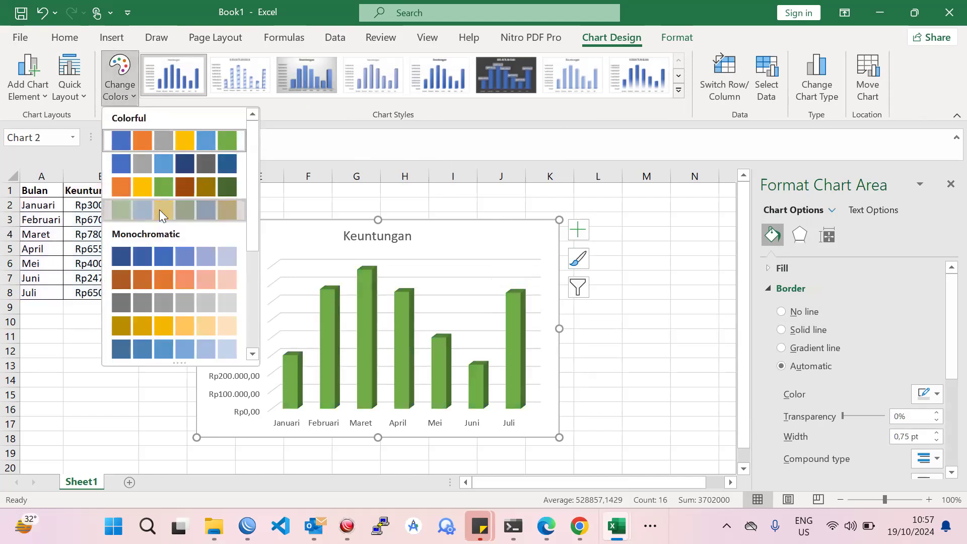
click(159, 209)
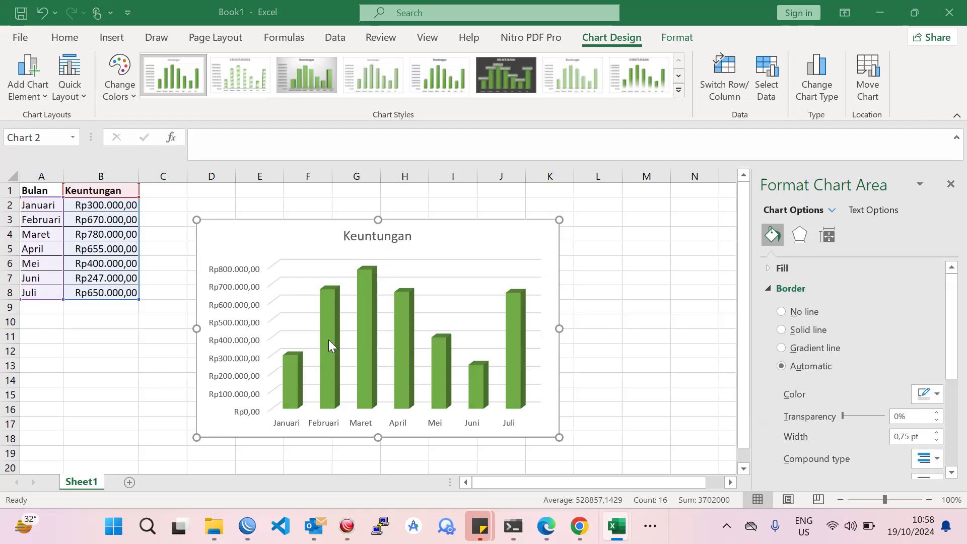
Step: Switch the columns to blue, settling on the lighter Monochromatic Palette 12
click(268, 263)
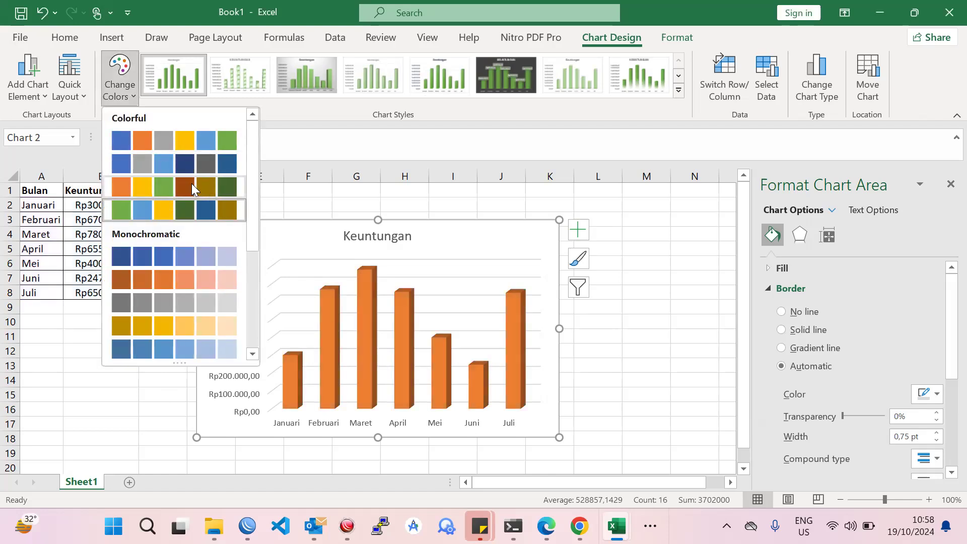
scroll(198, 282, down, 3)
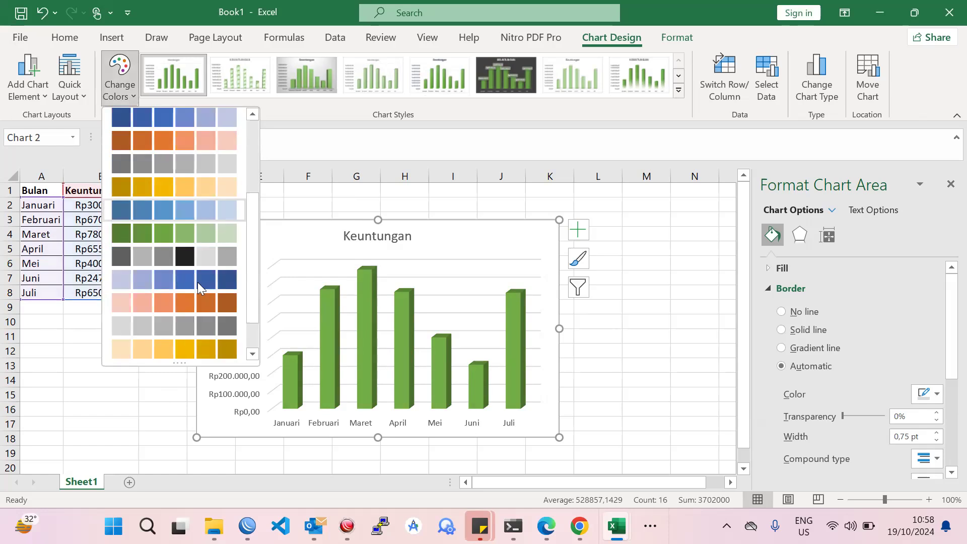
scroll(199, 312, down, 1)
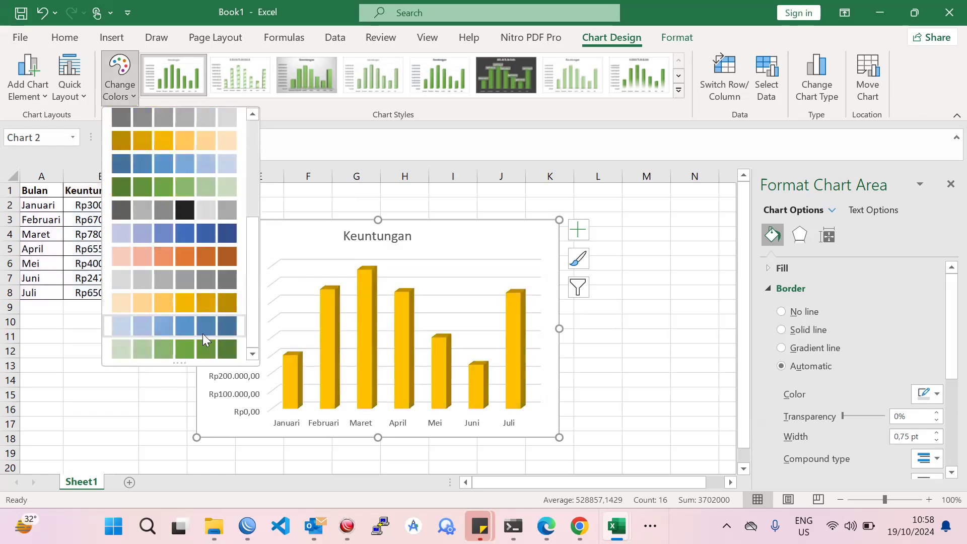
click(213, 235)
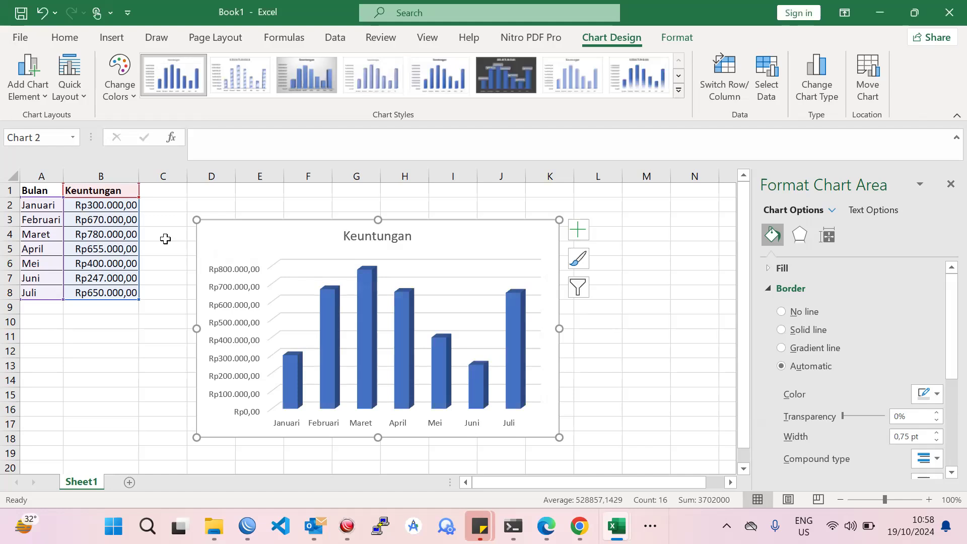
click(130, 90)
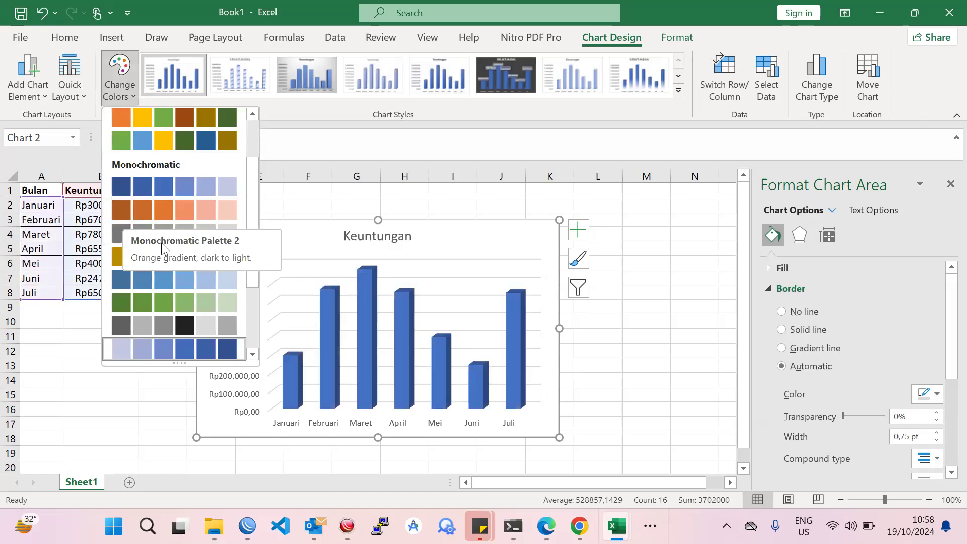
drag(255, 278, 251, 339)
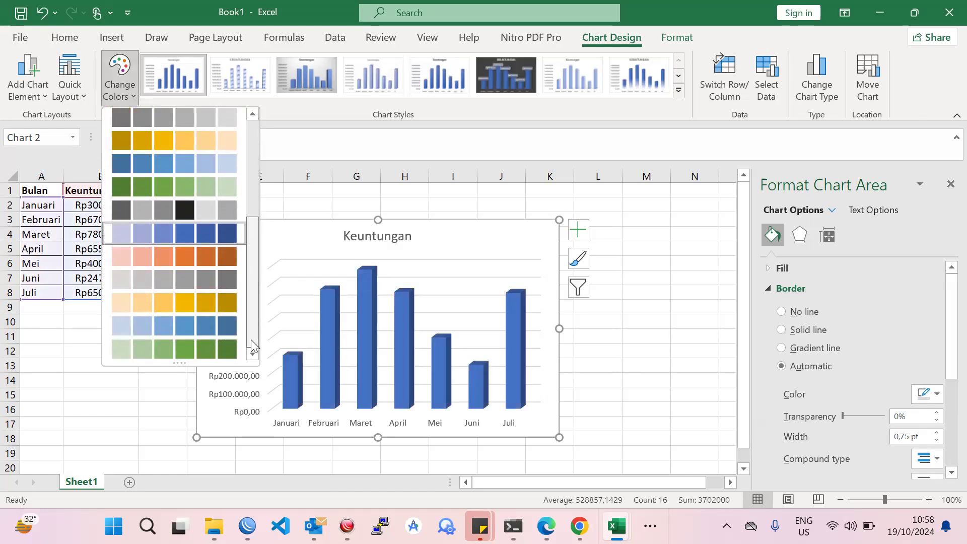
click(187, 325)
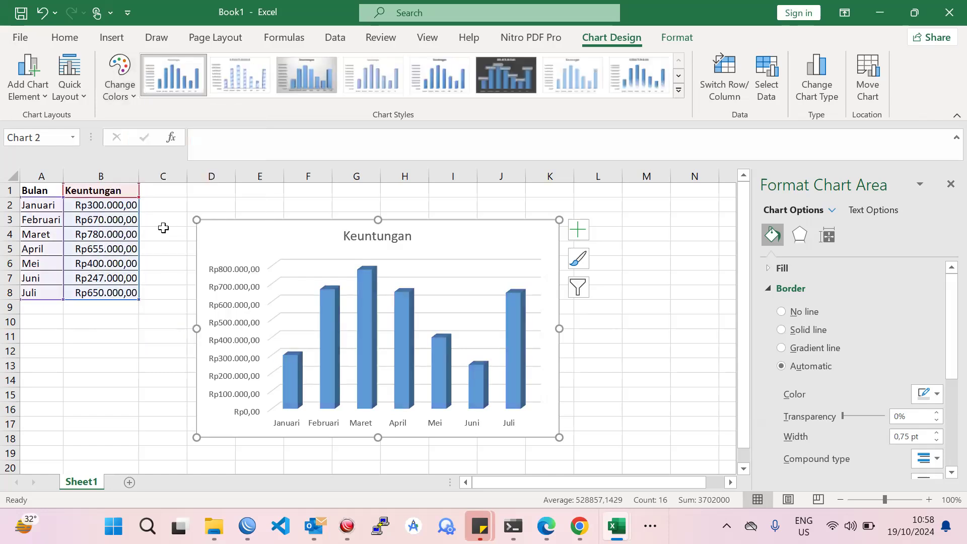
click(128, 206)
drag(35, 191, 99, 285)
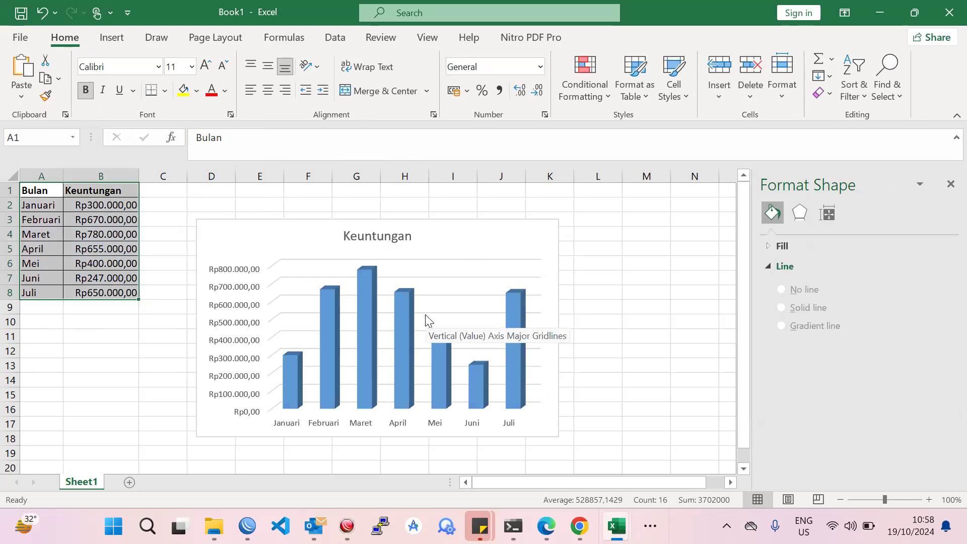
click(144, 333)
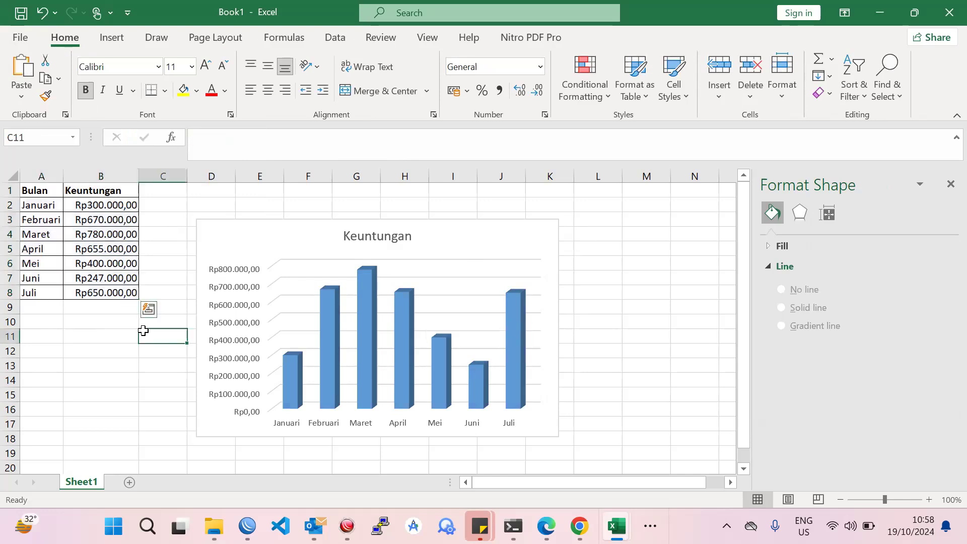
click(177, 214)
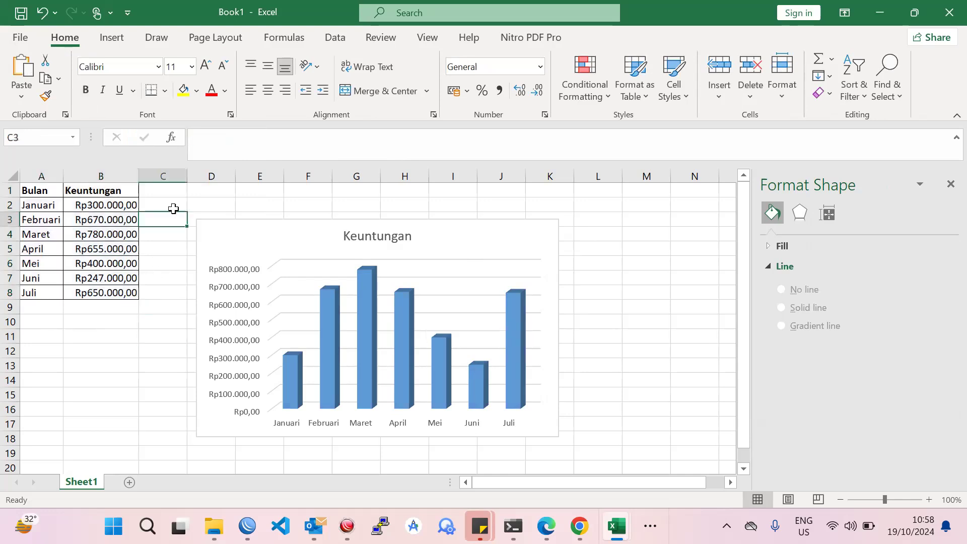
drag(173, 208, 398, 395)
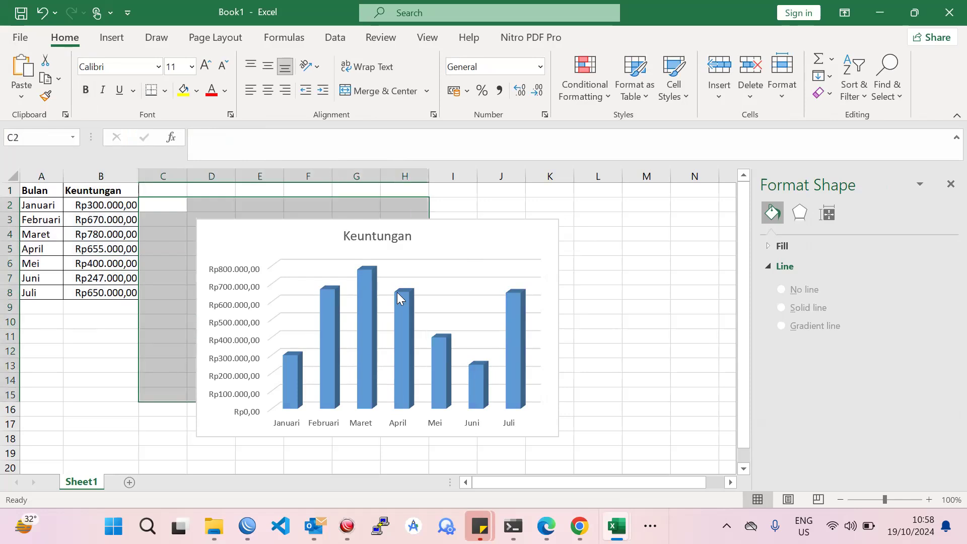
click(425, 247)
click(612, 264)
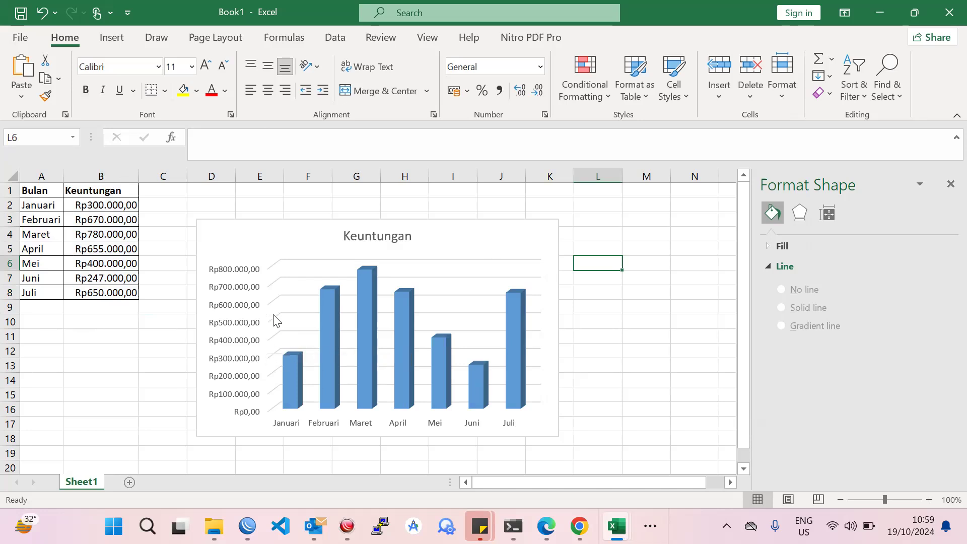
click(173, 344)
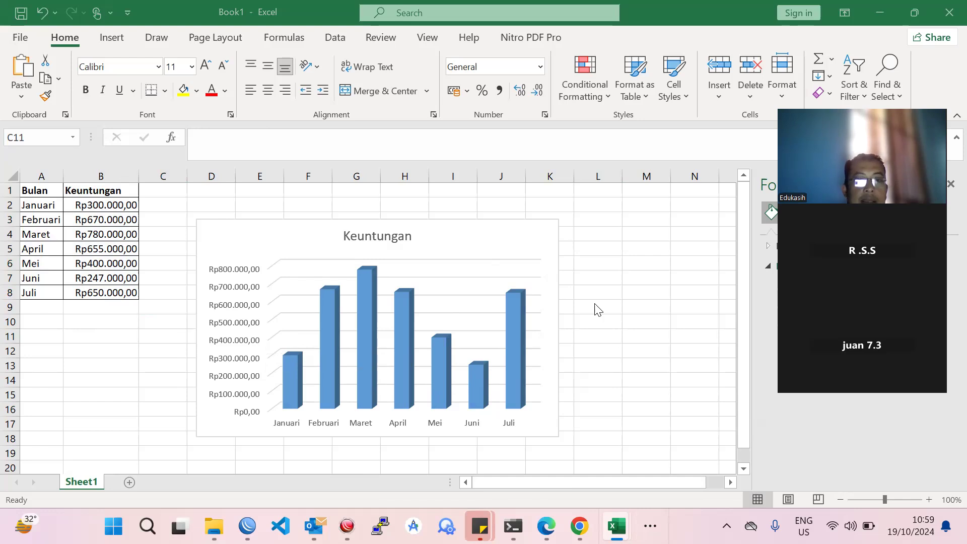
click(432, 253)
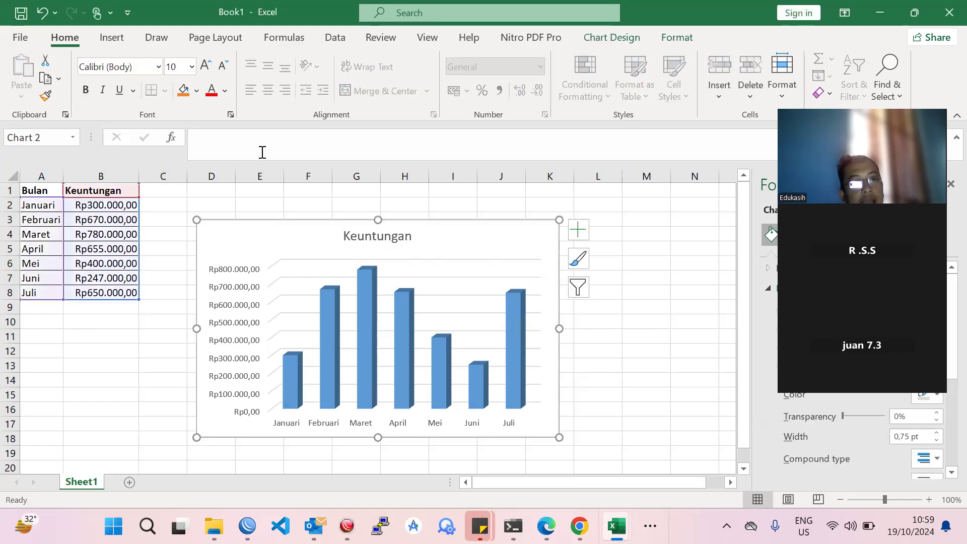
click(624, 38)
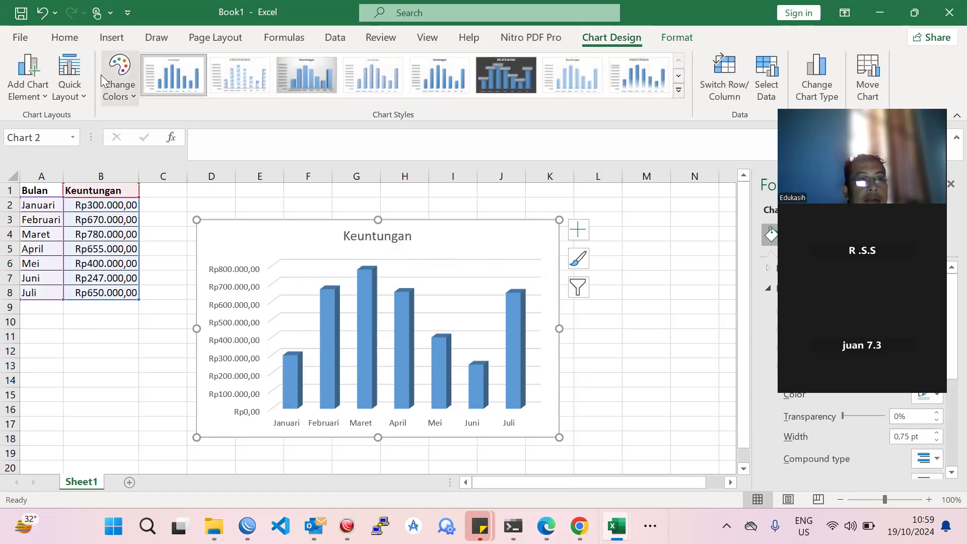
Step: Try gold columns, then apply Chart Style 3 with grey gradient background and bold title
click(121, 85)
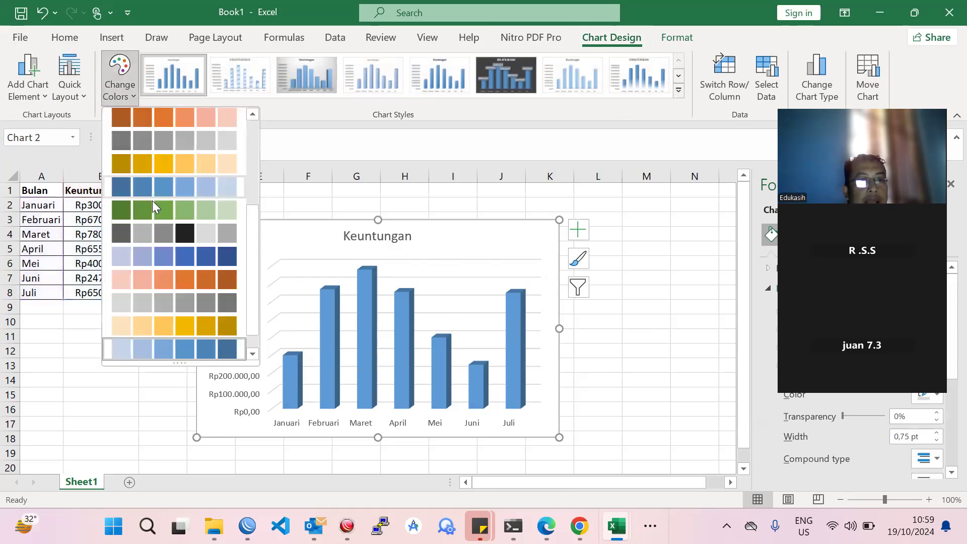
click(161, 166)
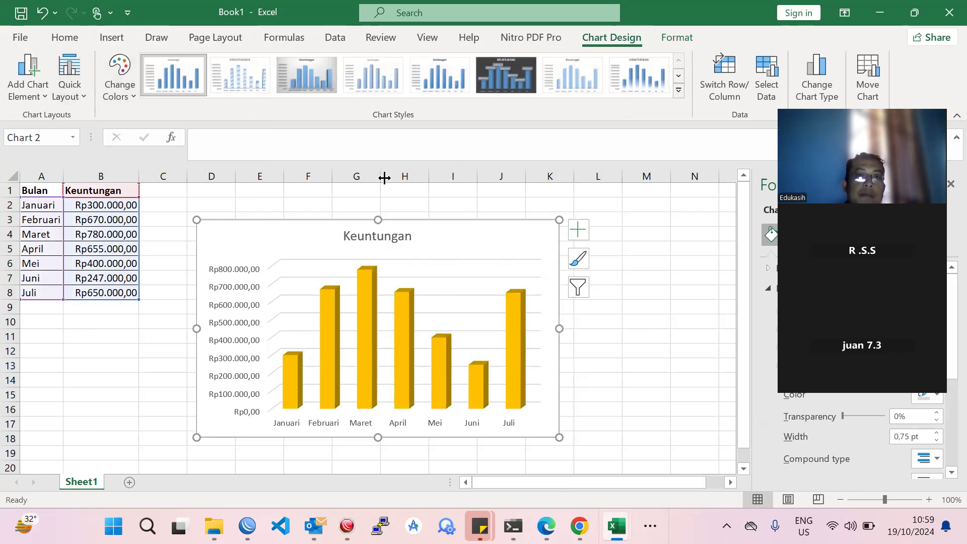
click(290, 80)
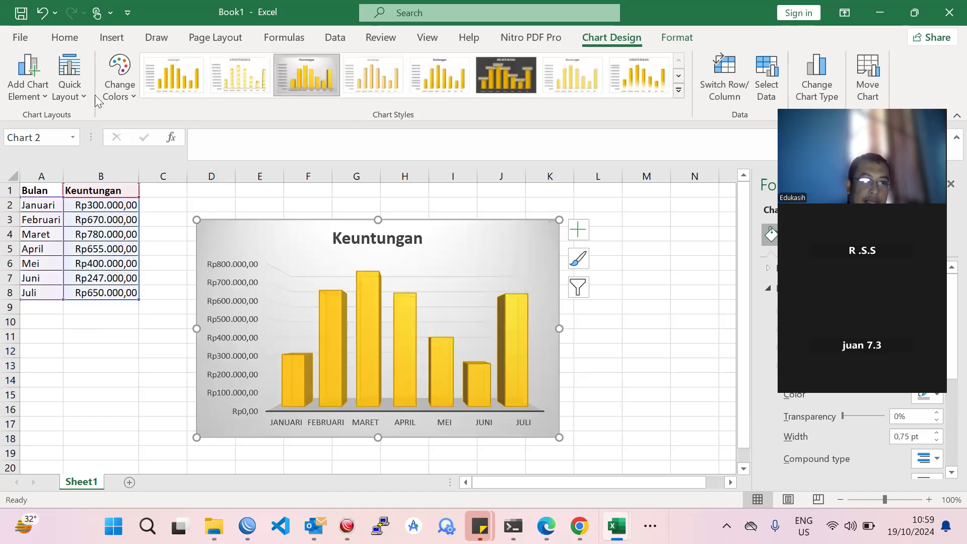
Step: Cycle through Colorful Palette 2 and orange before finishing with green columns
click(107, 78)
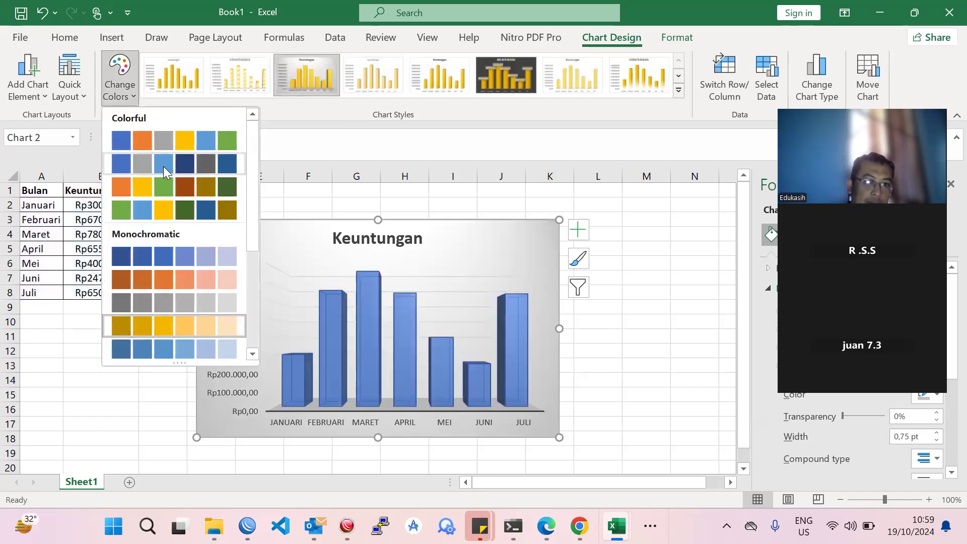
click(208, 170)
click(128, 83)
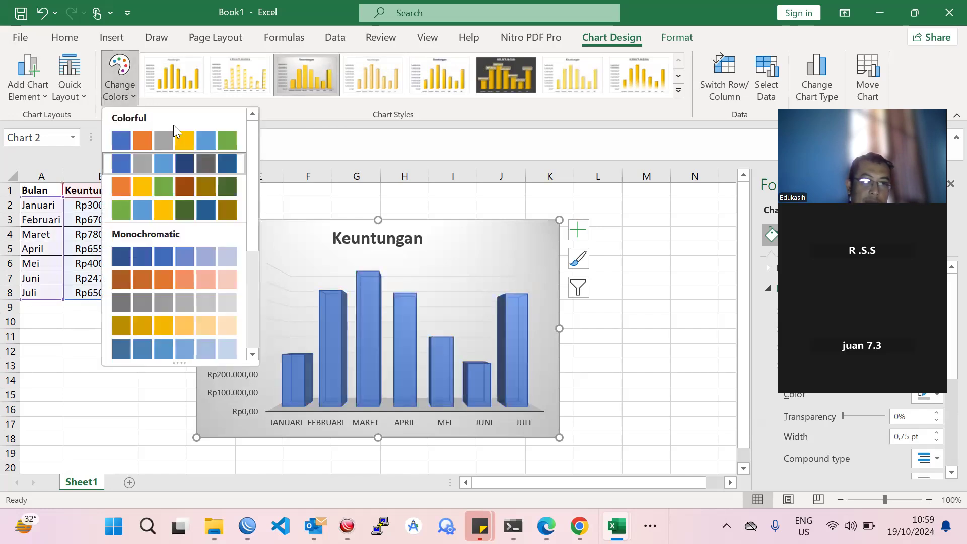
click(208, 167)
click(130, 87)
click(197, 190)
click(119, 81)
click(147, 213)
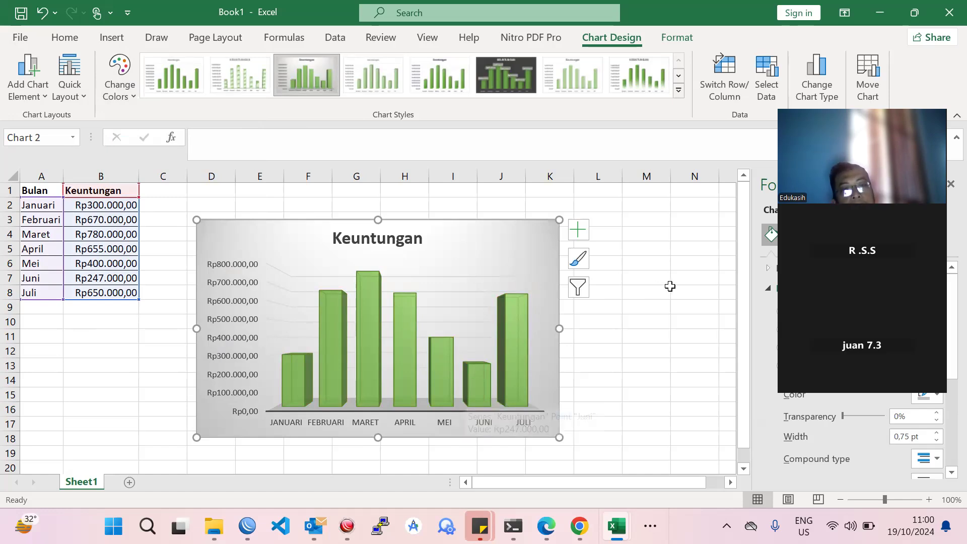
click(624, 294)
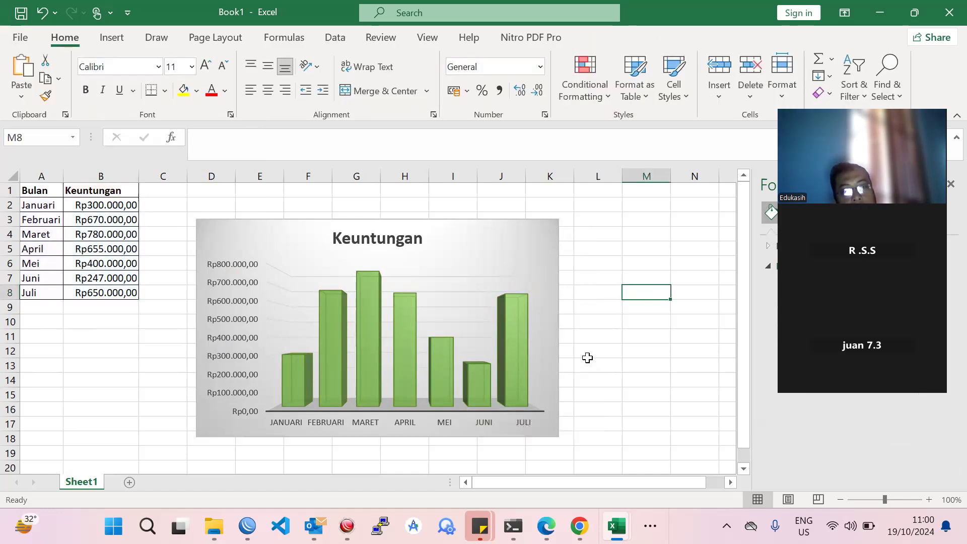
click(304, 245)
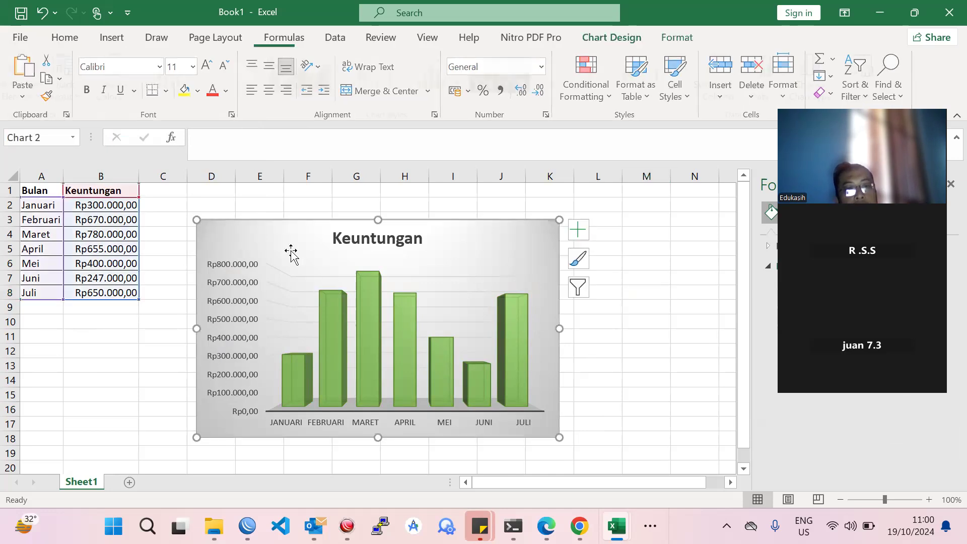
click(602, 305)
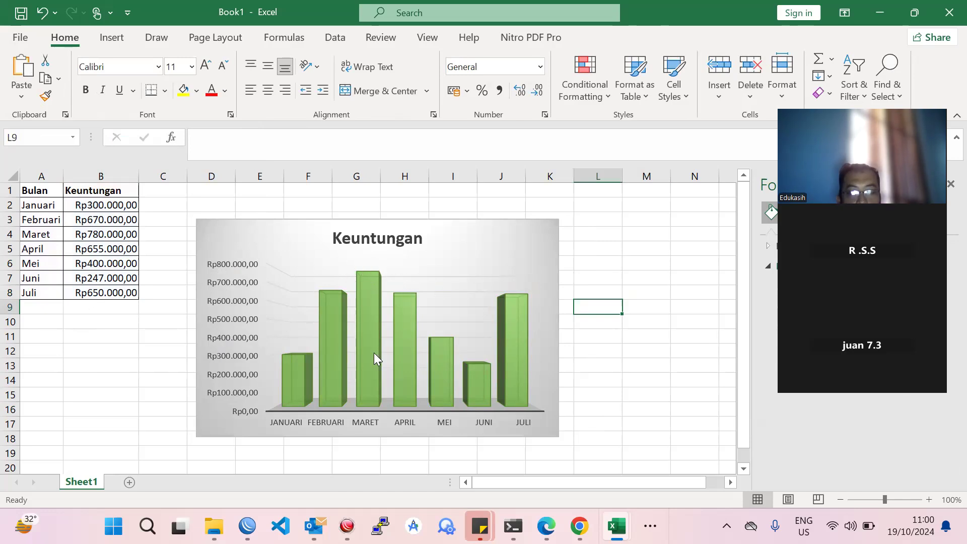
click(486, 362)
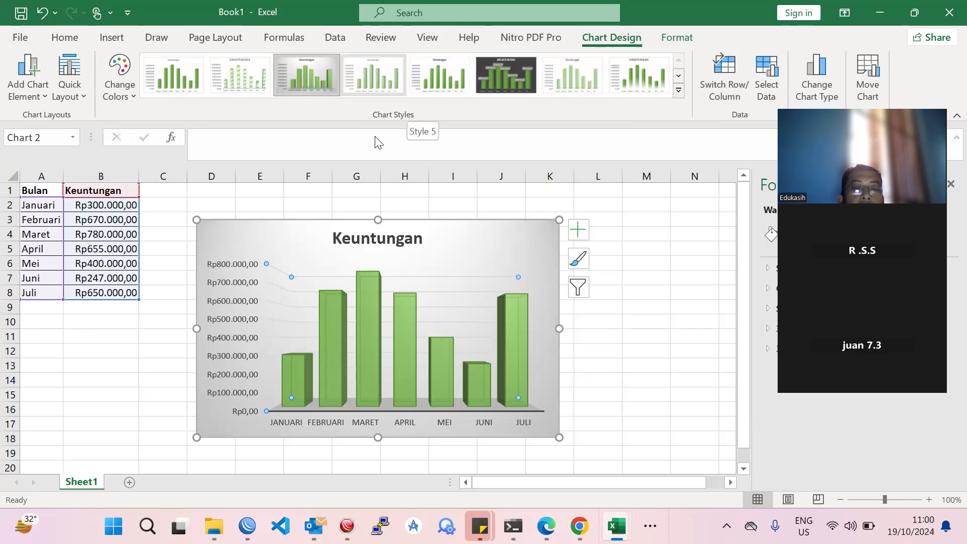
Step: Reselect the green Keuntungan chart, nudging it slightly and dismissing the move/copy prompt
click(121, 382)
click(296, 274)
mouse_move(294, 232)
mouse_down()
mouse_move(311, 205)
mouse_move(286, 201)
mouse_move(291, 208)
mouse_up()
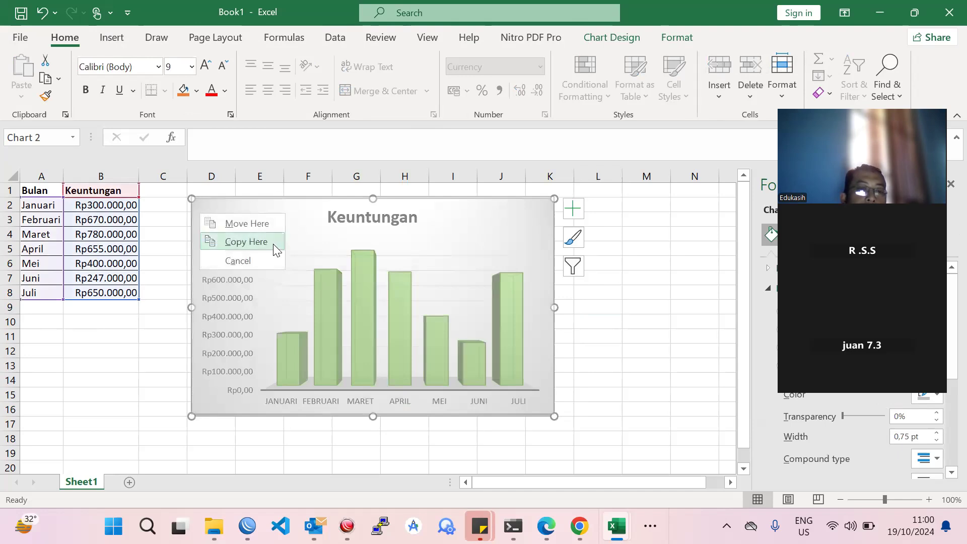
click(271, 242)
Step: Cancel the Move Here/Copy Here menu and bring up the chart's menu to copy it
right_click(348, 232)
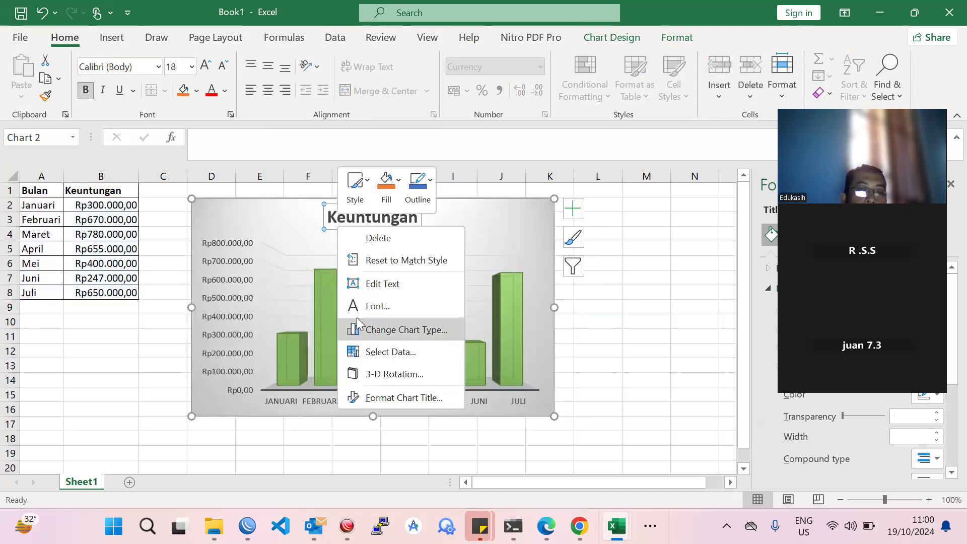
click(283, 277)
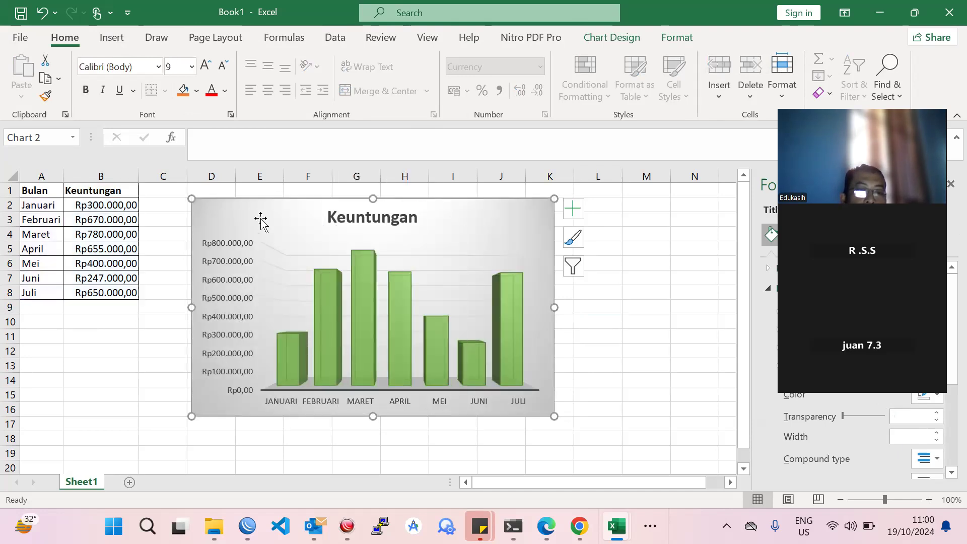
drag(247, 198, 247, 200)
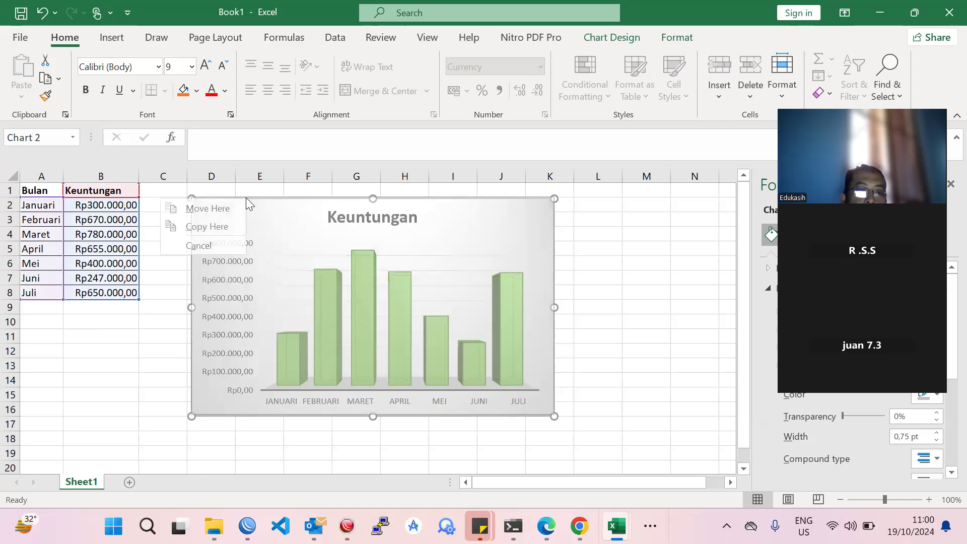
click(272, 207)
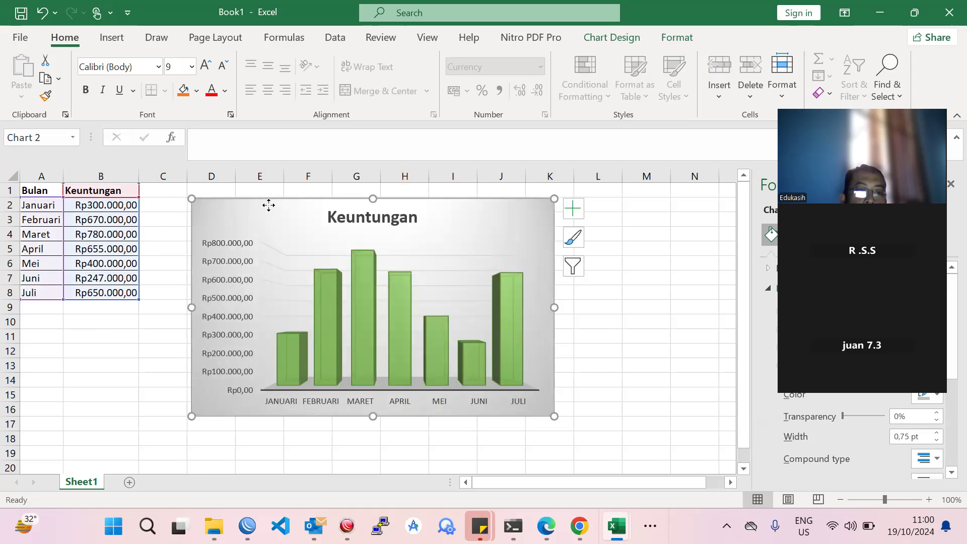
right_click(269, 205)
Step: Copy the chart and paste it at B4 of a new Sheet2 using the destination theme
click(309, 102)
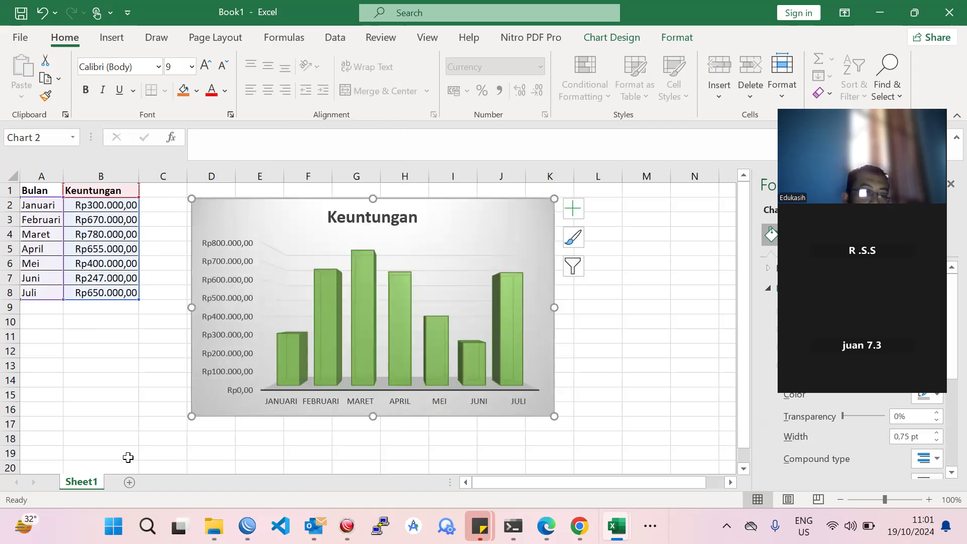
click(130, 483)
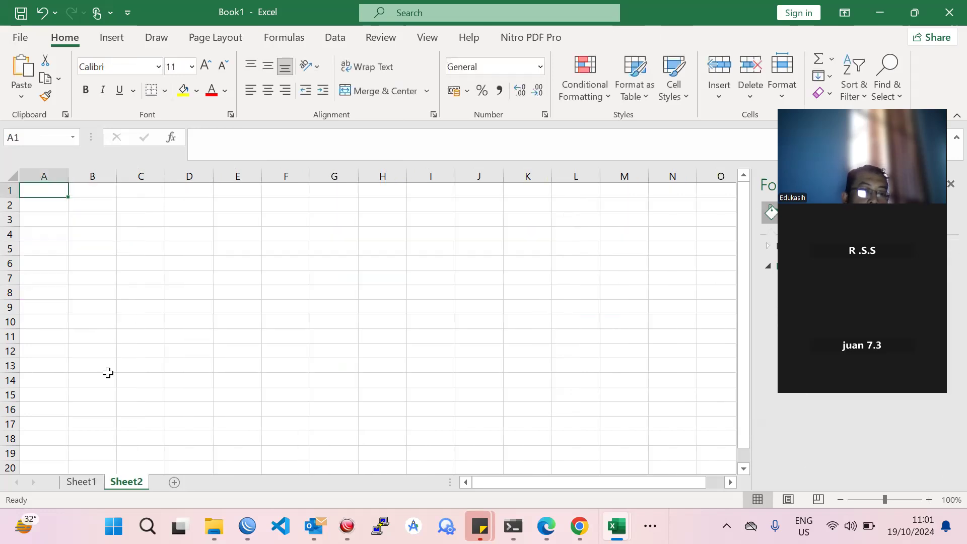
click(90, 232)
right_click(90, 233)
click(127, 175)
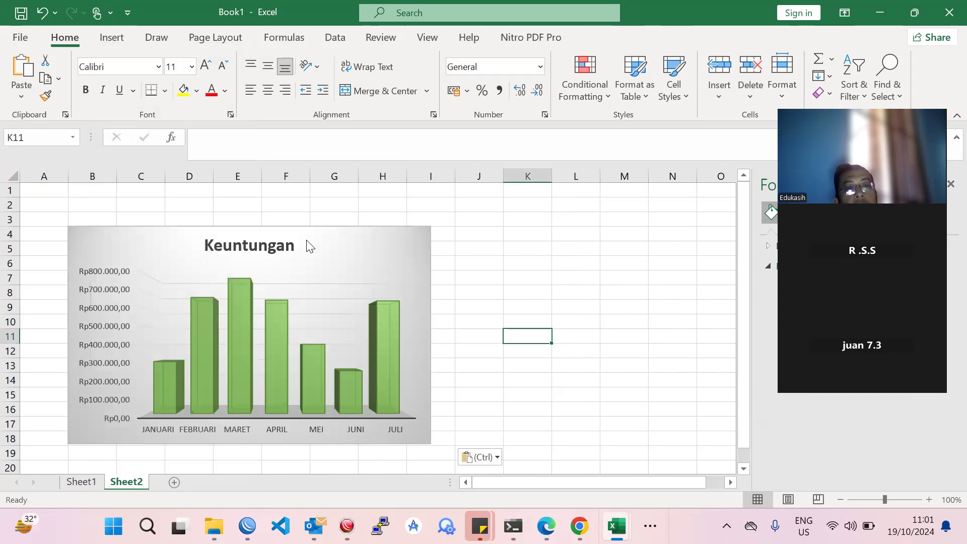
Step: Move the pasted chart up near D3, then go back to Sheet1
mouse_move(332, 227)
mouse_down()
mouse_move(412, 206)
mouse_move(390, 205)
mouse_up()
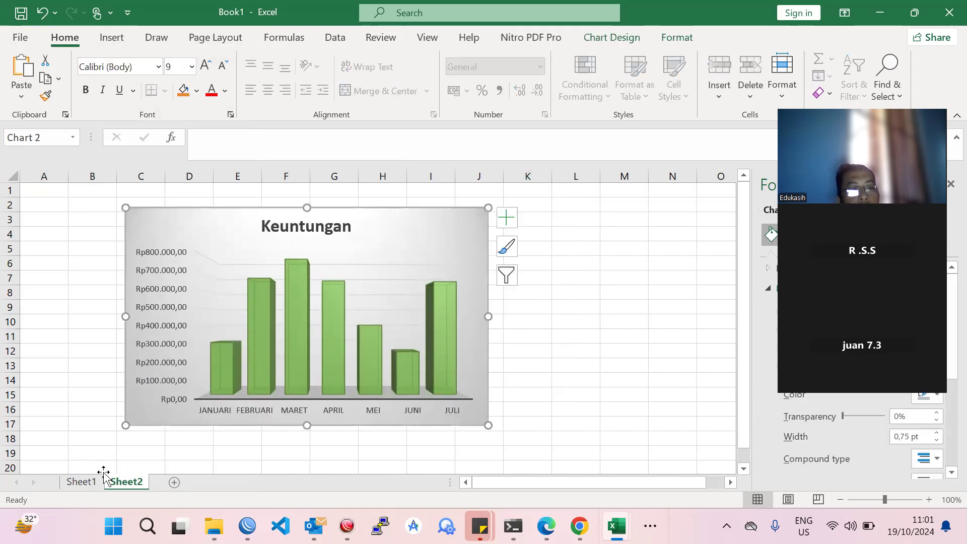
click(83, 483)
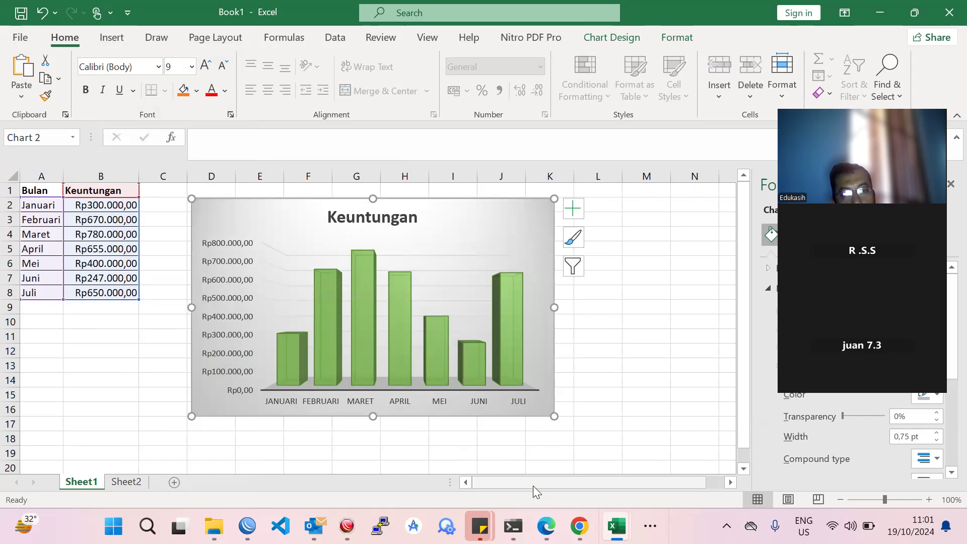
click(651, 525)
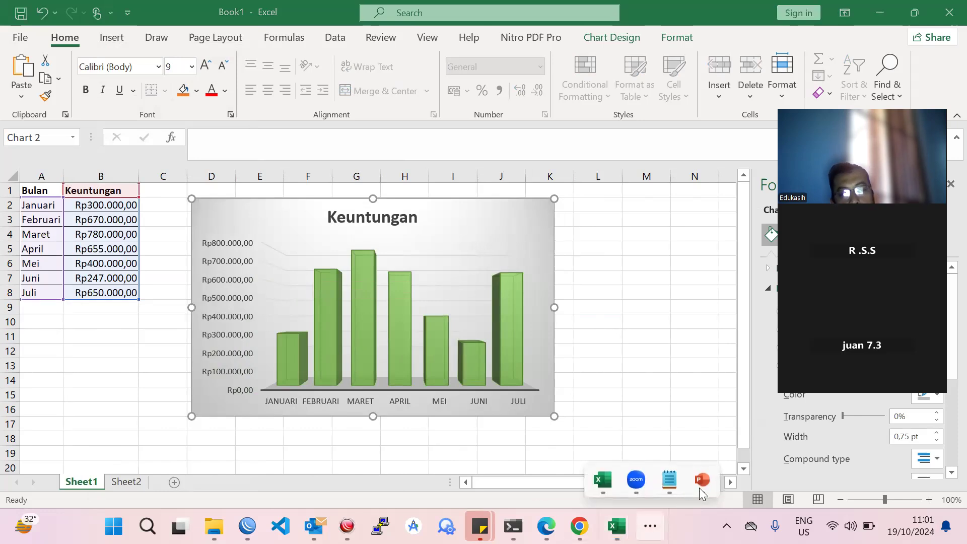
Step: Switch to the PowerPoint lesson and display slide 6, the TUGAS PRAKTEK assignment
click(702, 482)
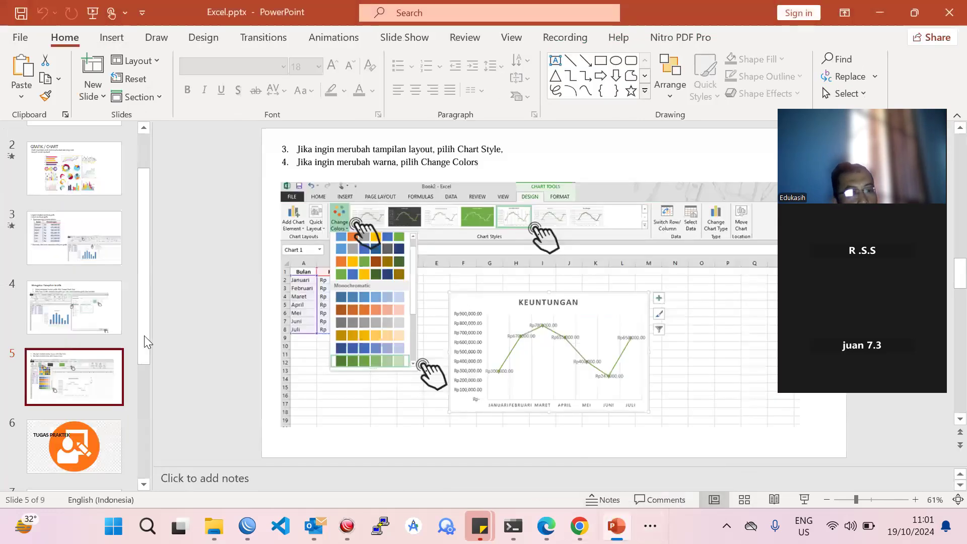
click(77, 422)
click(77, 389)
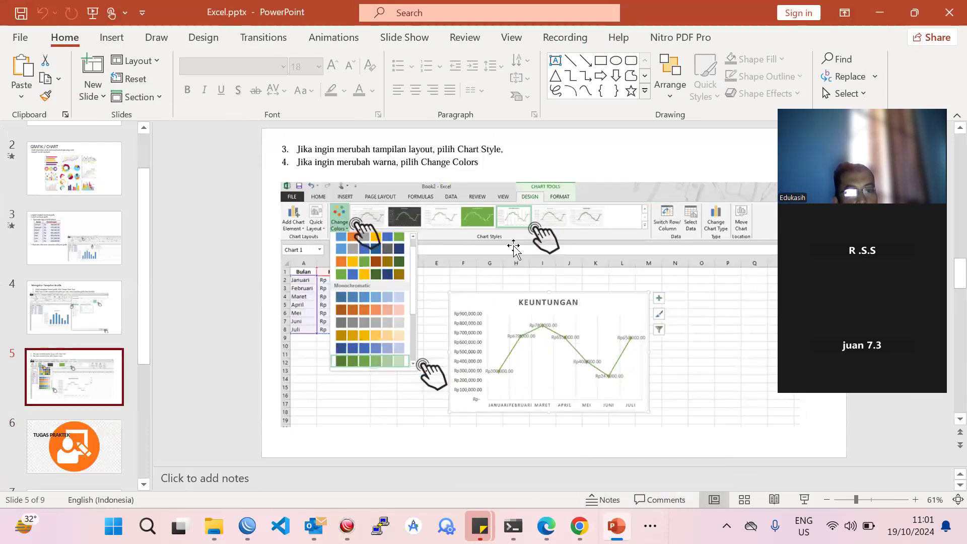
scroll(70, 383, down, 2)
click(62, 417)
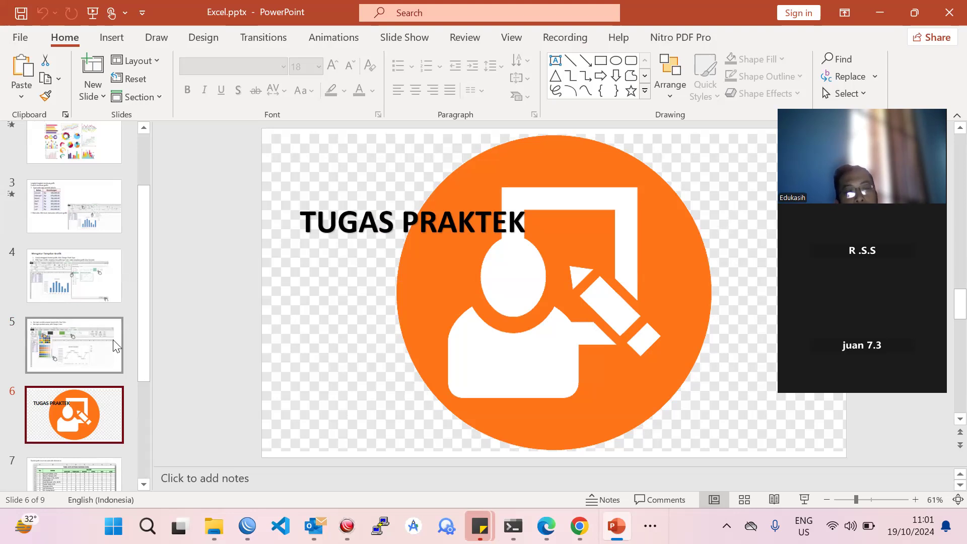
scroll(119, 351, down, 1)
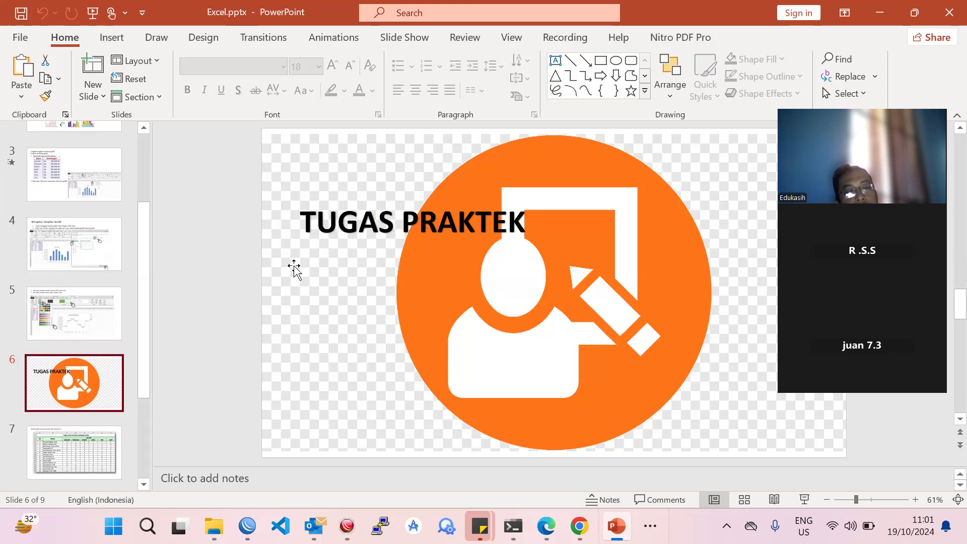
scroll(114, 398, down, 1)
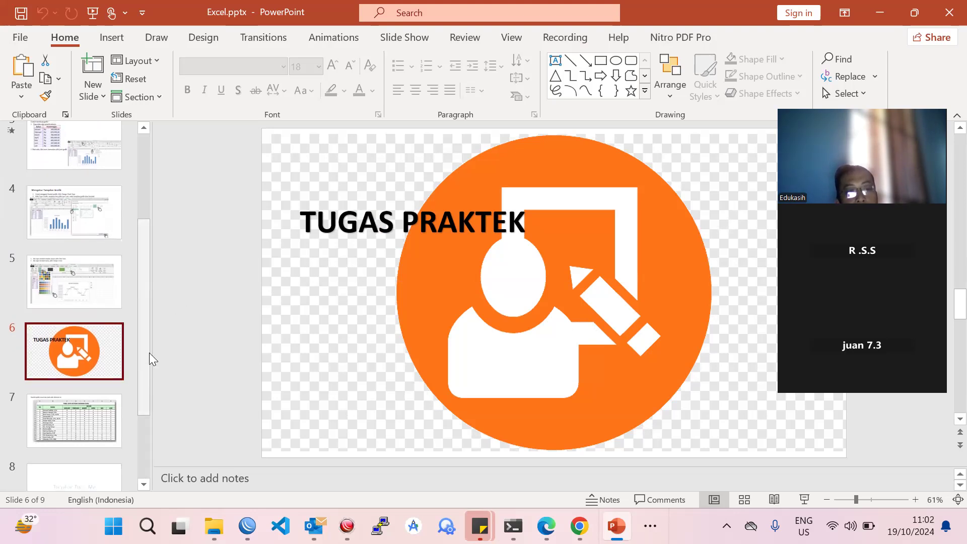
scroll(101, 373, down, 1)
Step: Show slide 7's 'TABEL DATA KETIDAK HADIRAN GURU' table, then search Windows for Notepad
click(86, 382)
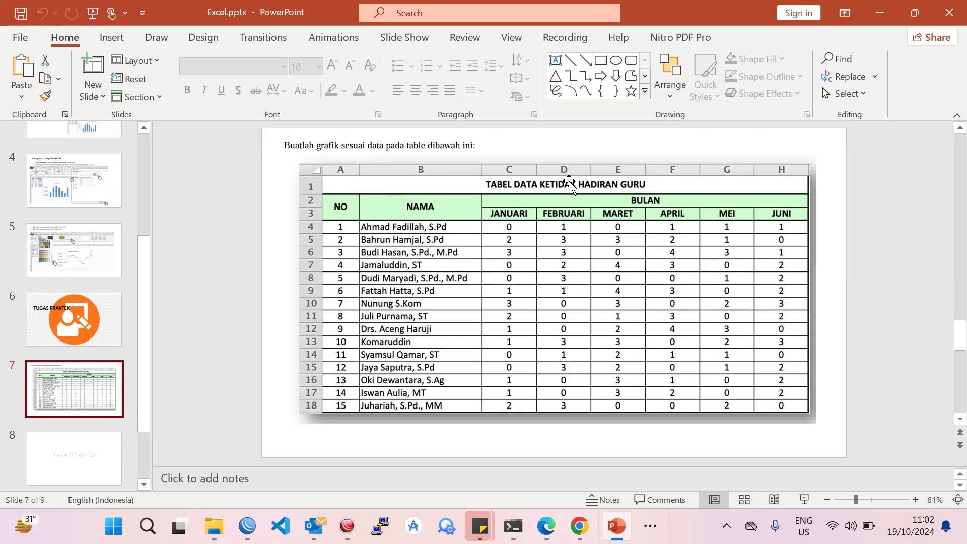
drag(416, 393, 415, 397)
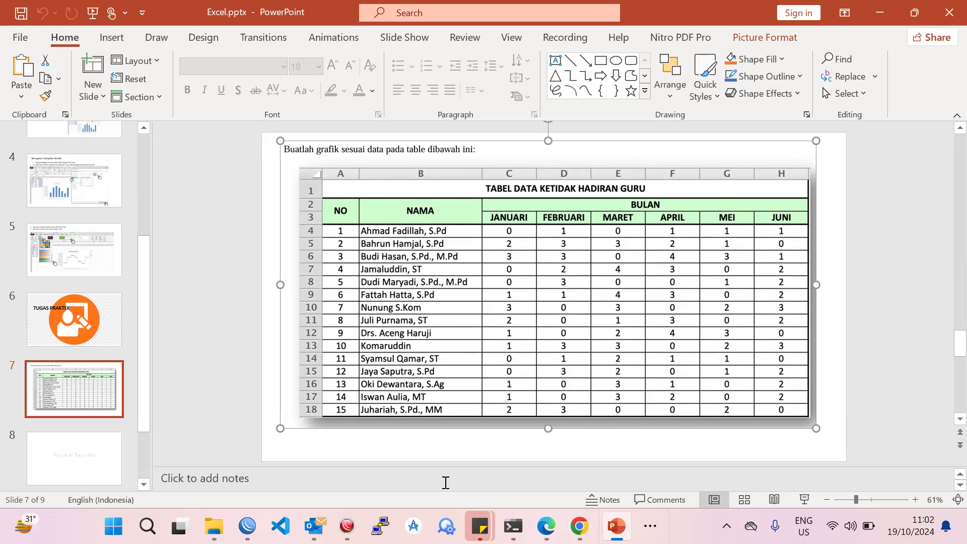
key(super)
text(nt)
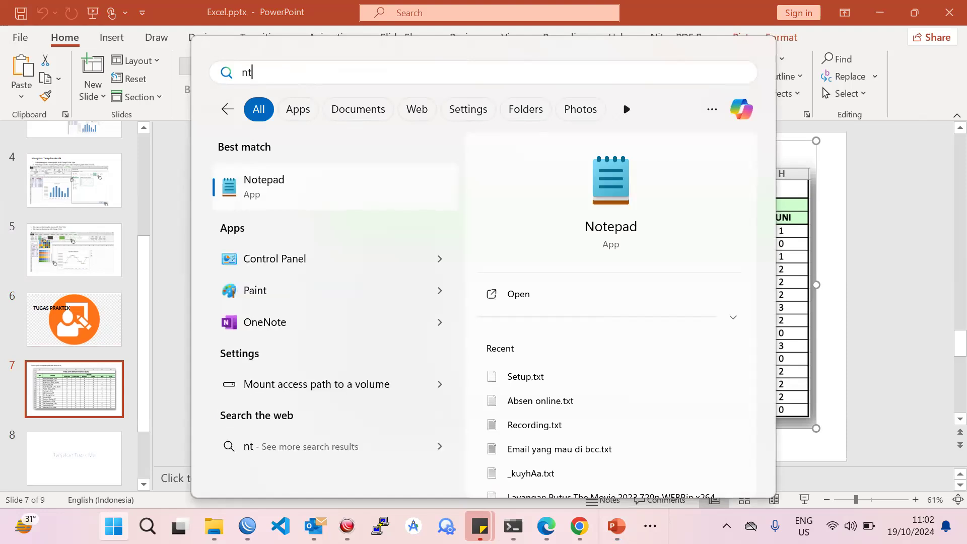
Step: Open Notepad and type 'Grafik:' followed by '- Pie Chart' and '- Bar Chart'
key(Return)
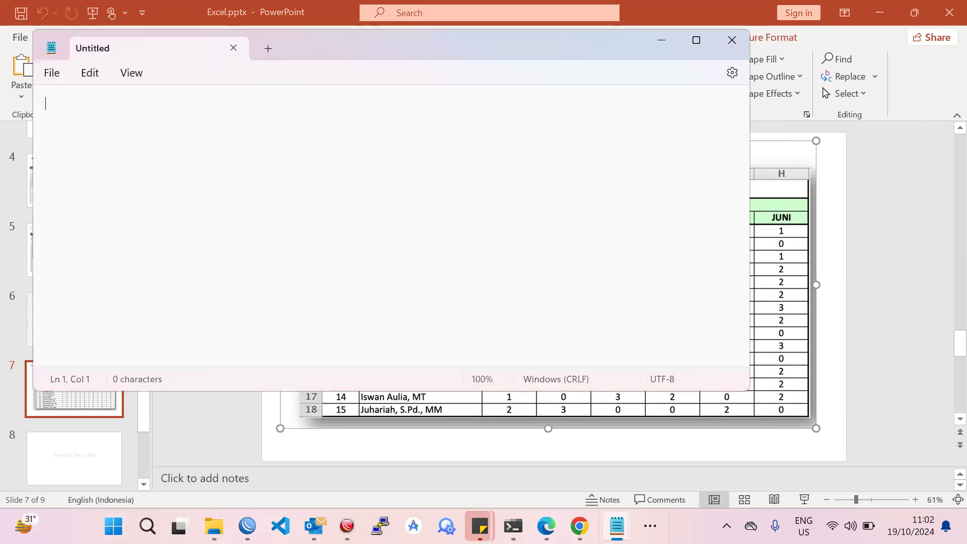
text(Grrafik)
key(BackSpace)
key(BackSpace)
key(BackSpace)
key(BackSpace)
key(BackSpace)
text(a)
text(fik:)
key(Return)
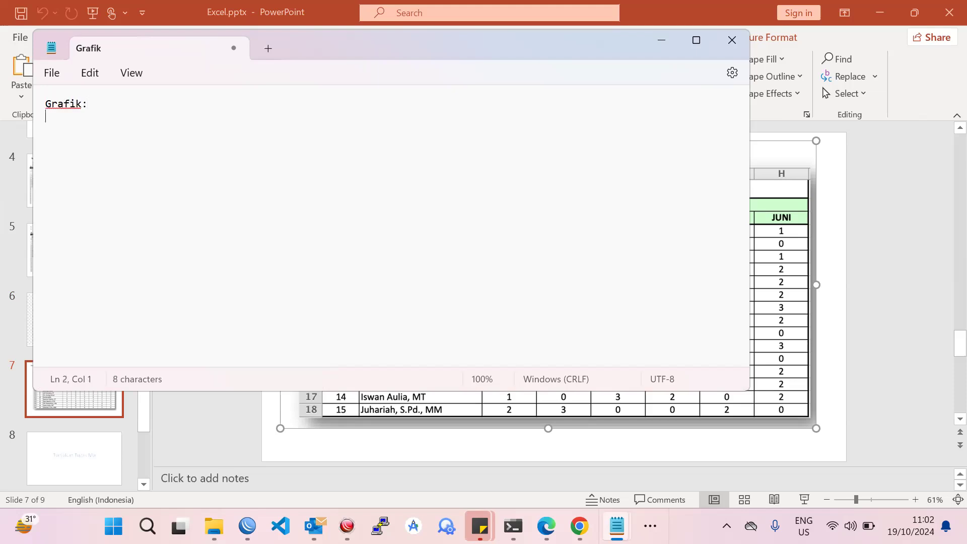
text(- Pie Chart)
key(Return)
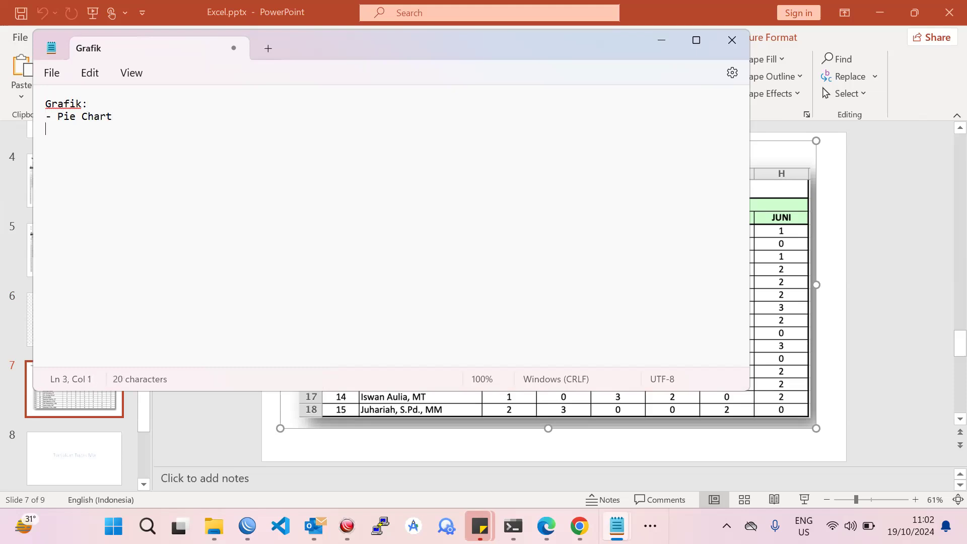
text(- Br)
key(BackSpace)
text(ar Cah)
key(BackSpace)
text(hart)
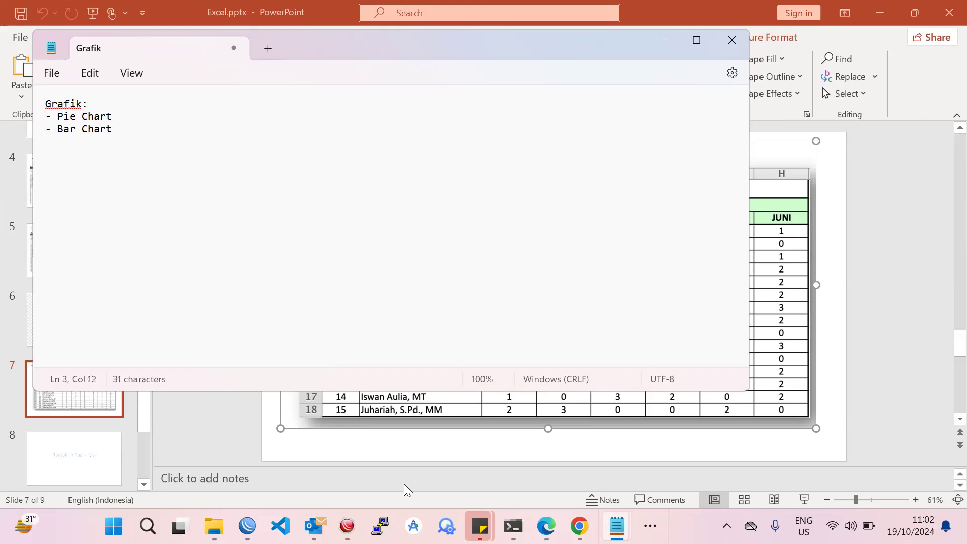
Step: Narrow the Notepad window and add the line 'Dikerjain ya 15 menit' below the list
mouse_move(749, 102)
mouse_down()
mouse_move(474, 129)
mouse_move(277, 131)
mouse_up()
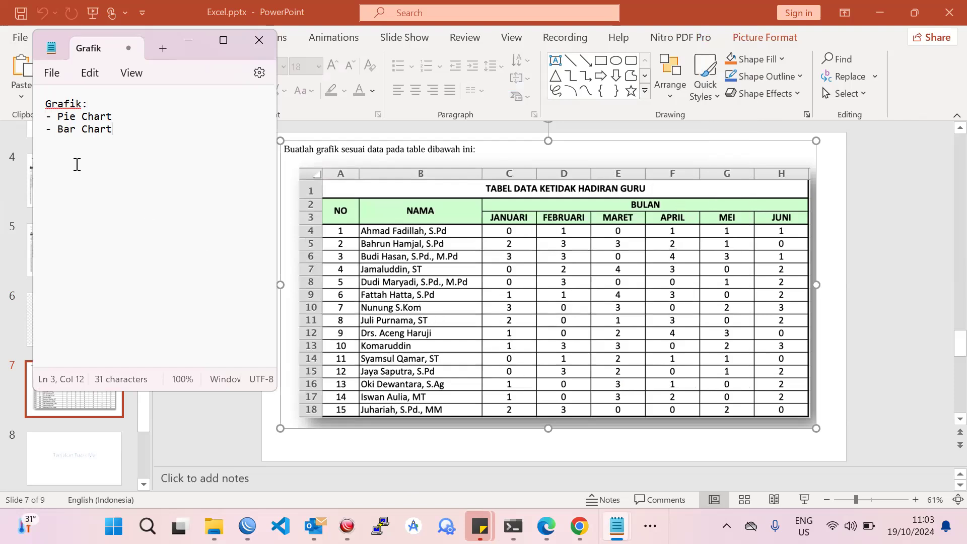
key(ctrl+a)
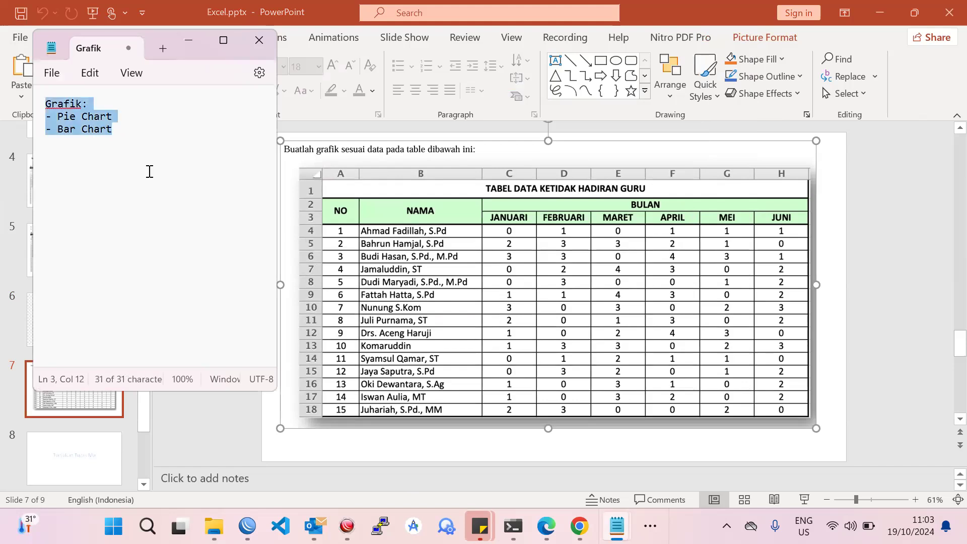
click(147, 174)
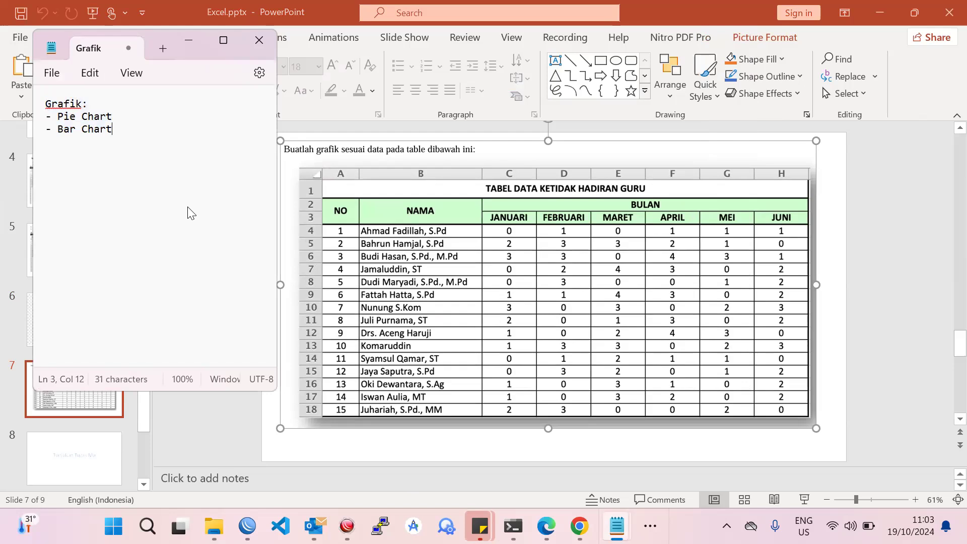
key(alt+Tab)
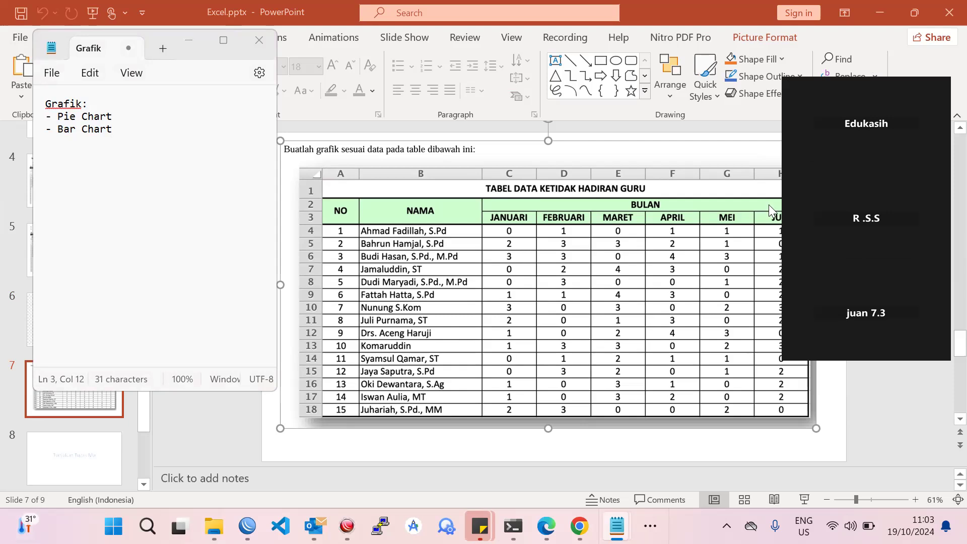
click(161, 214)
key(Return)
key(Return)
text(Dikerjain ya 15 menit)
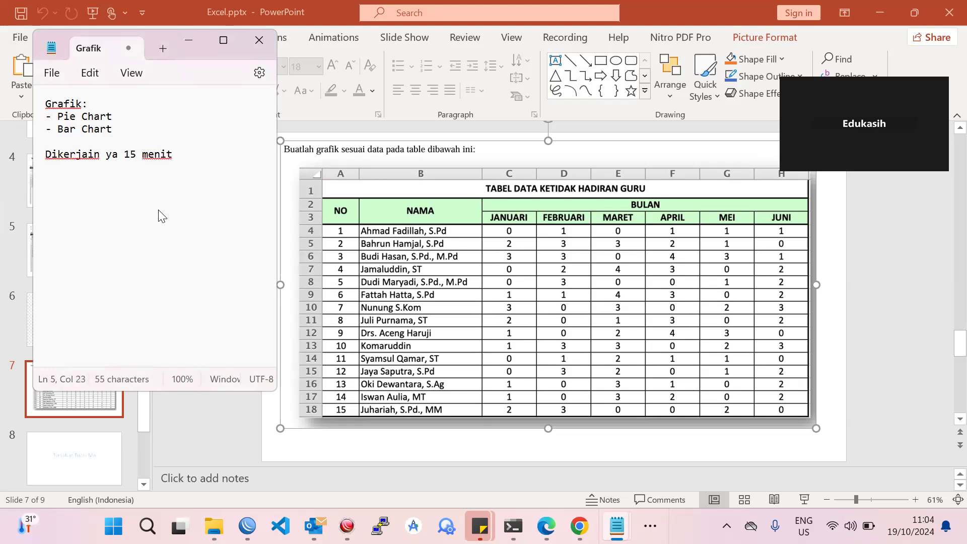
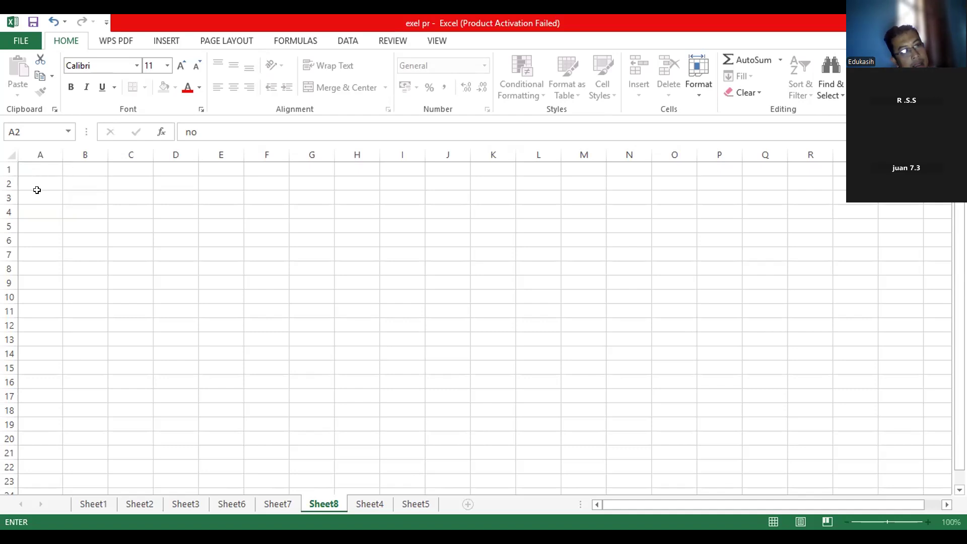
Step: Select and edit cells A2 to A4 in the current workbook
drag(35, 186, 42, 202)
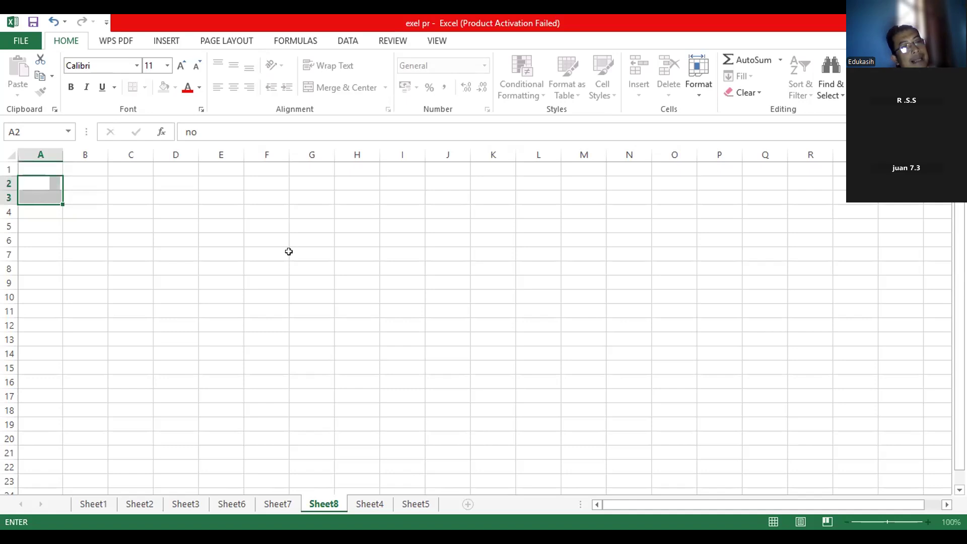
key(F2)
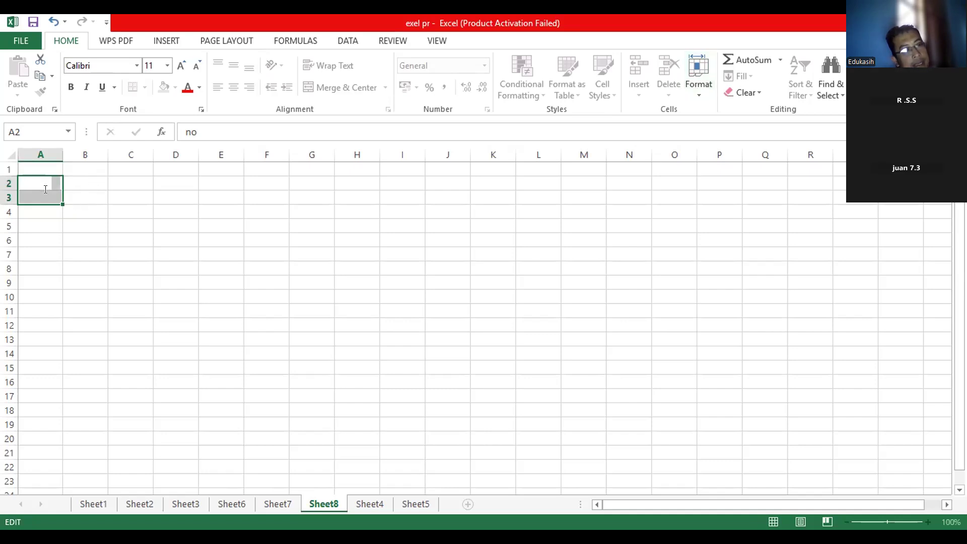
drag(45, 189, 47, 213)
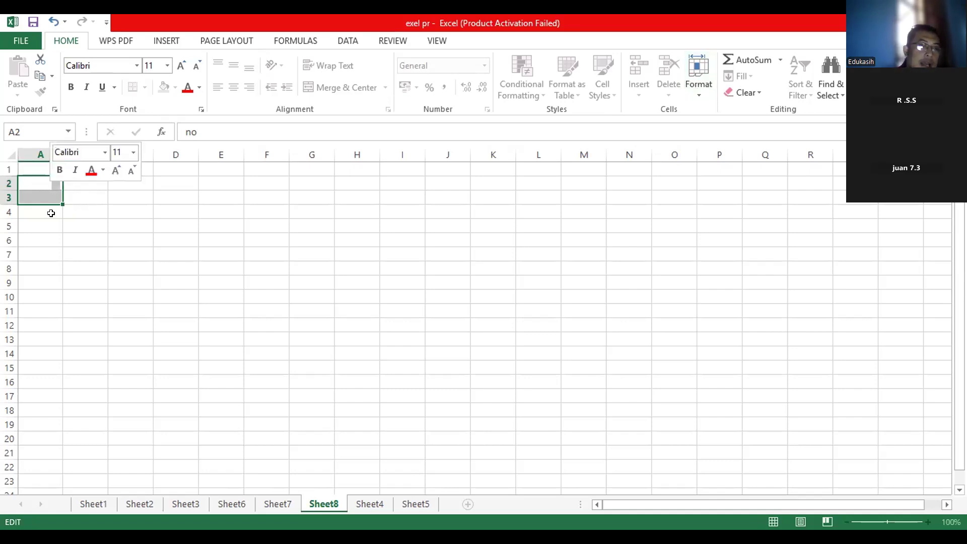
click(50, 185)
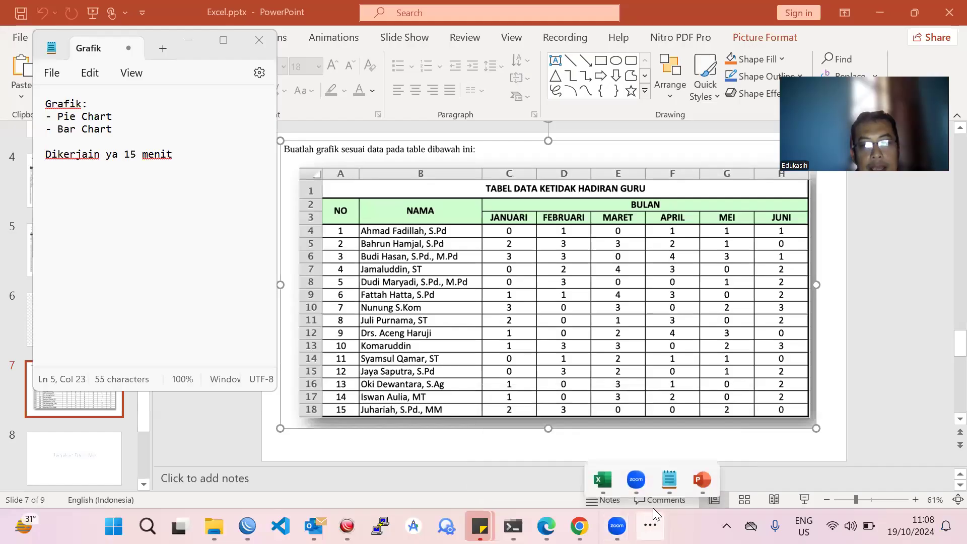
Step: Switch to Book1 and make row 1, then all sheet rows, taller
click(602, 479)
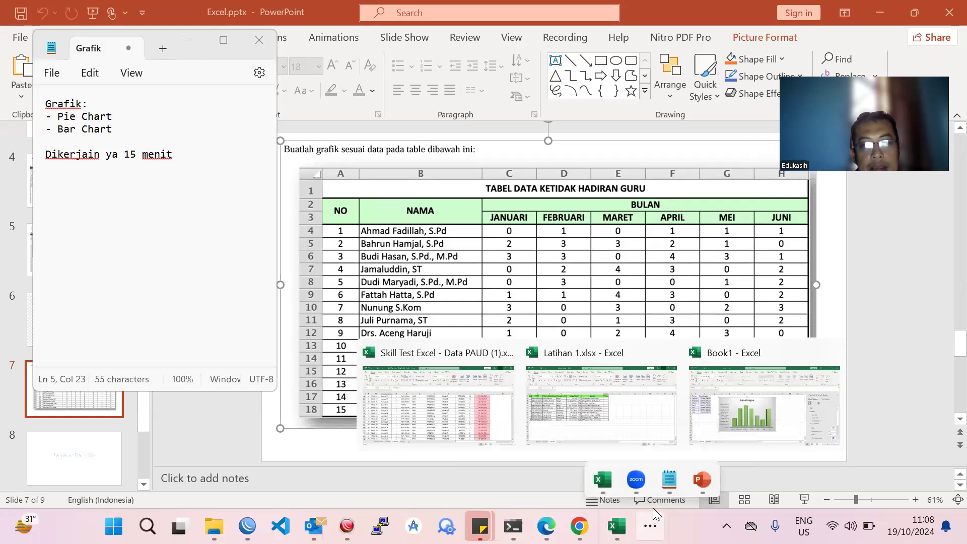
click(708, 409)
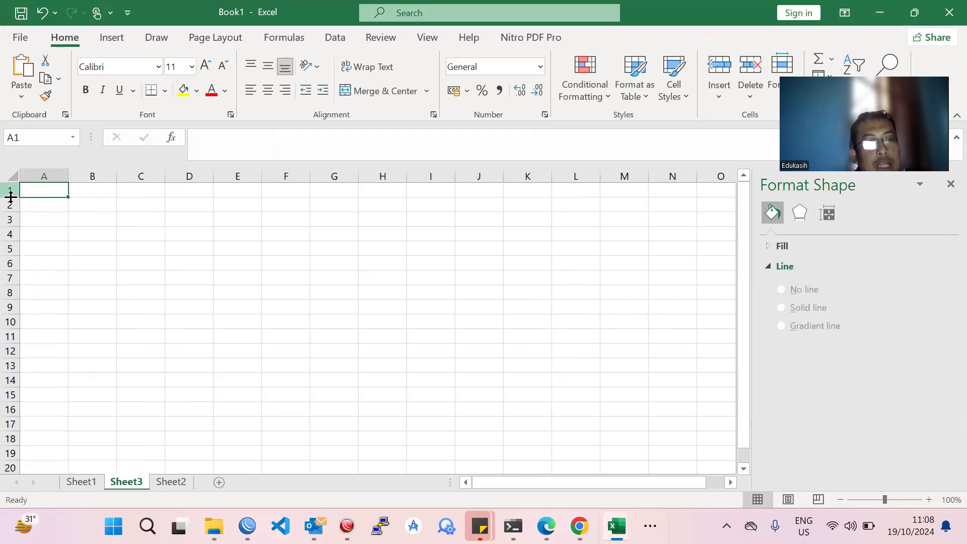
drag(11, 197, 9, 218)
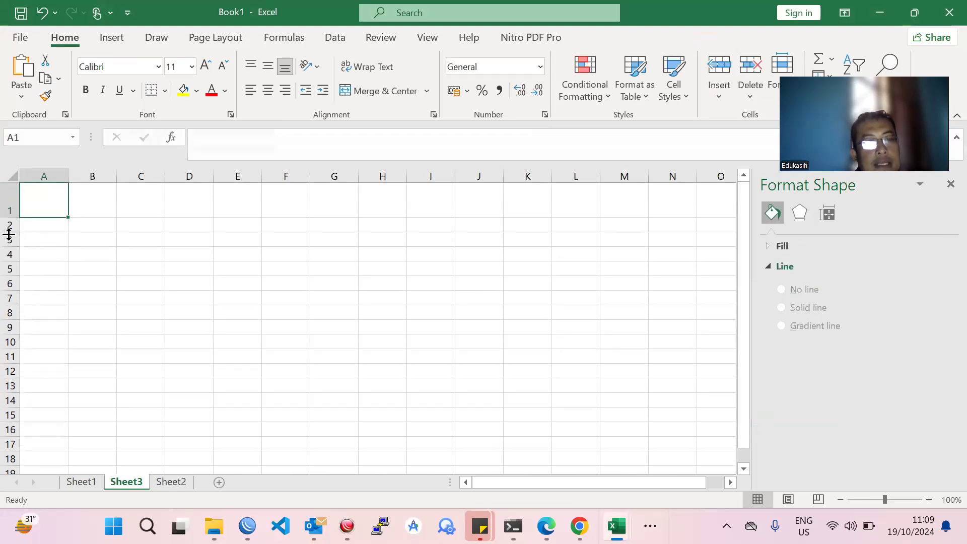
click(71, 238)
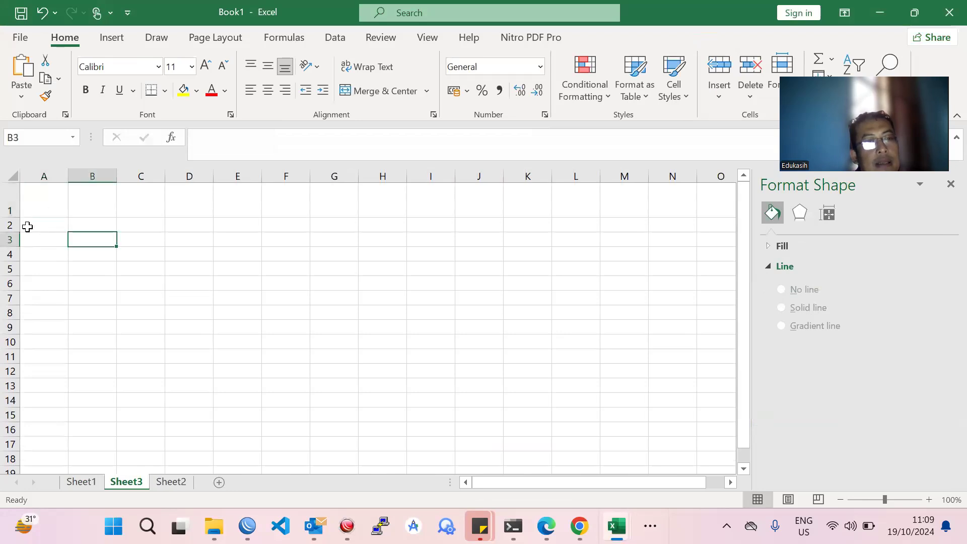
click(11, 177)
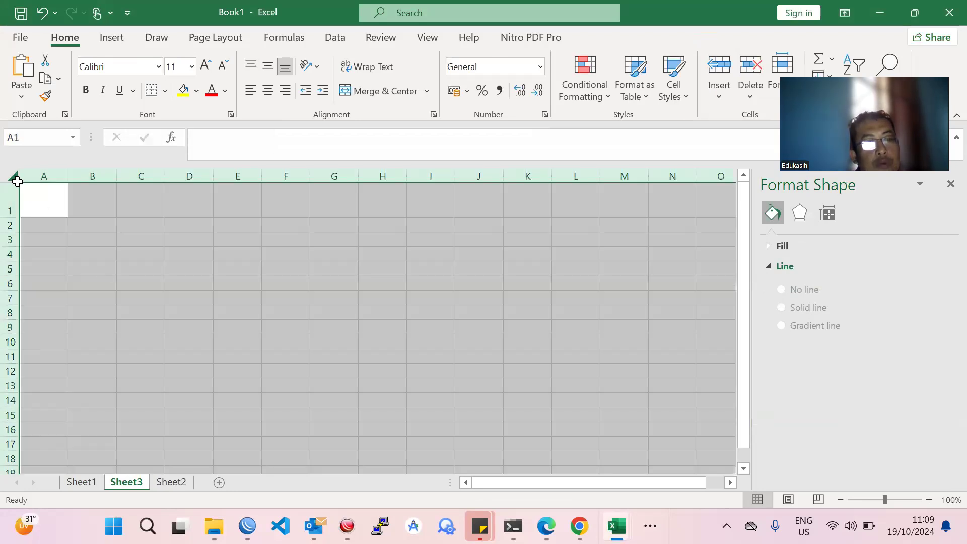
double_click(9, 217)
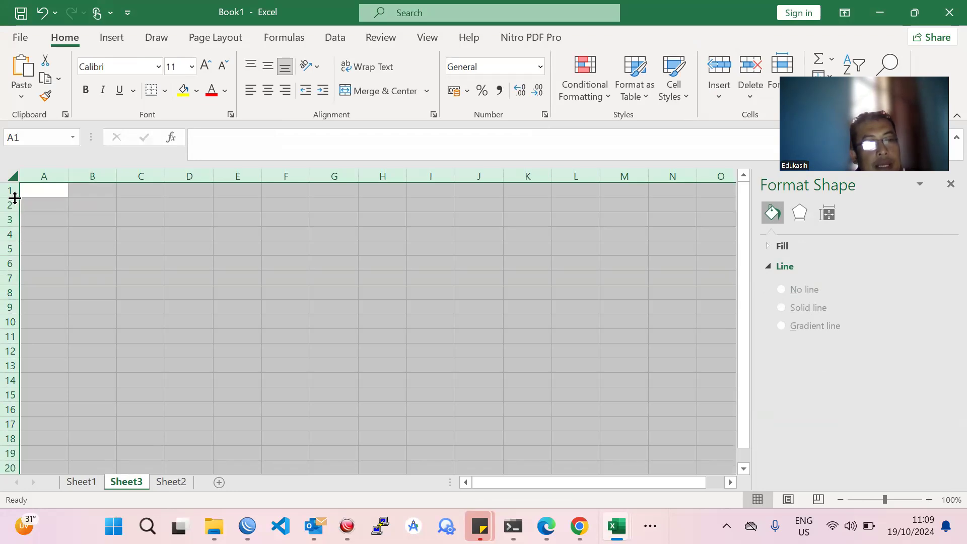
drag(10, 198, 13, 212)
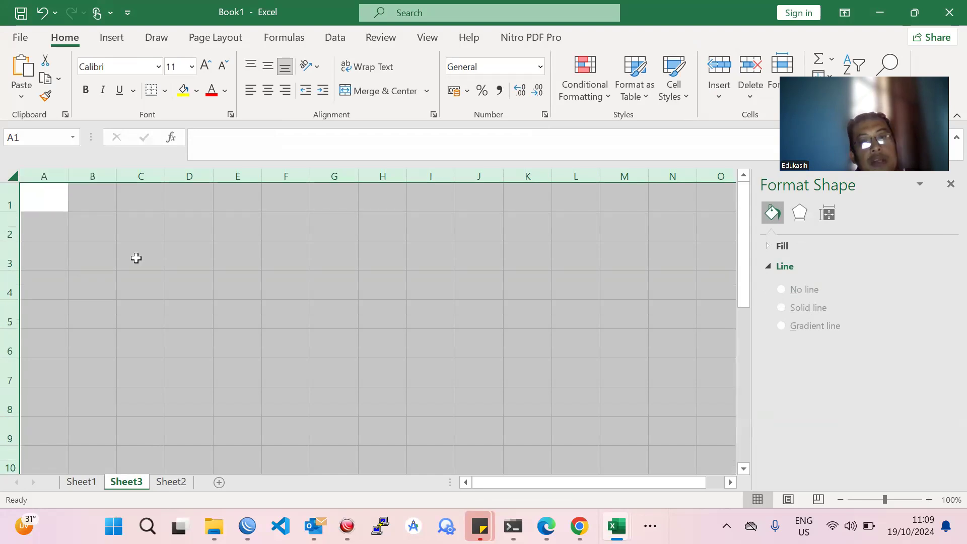
drag(14, 212, 11, 233)
click(56, 221)
Step: Return row 1 and all rows to default height, then minimize Book1 back to the slides
click(10, 204)
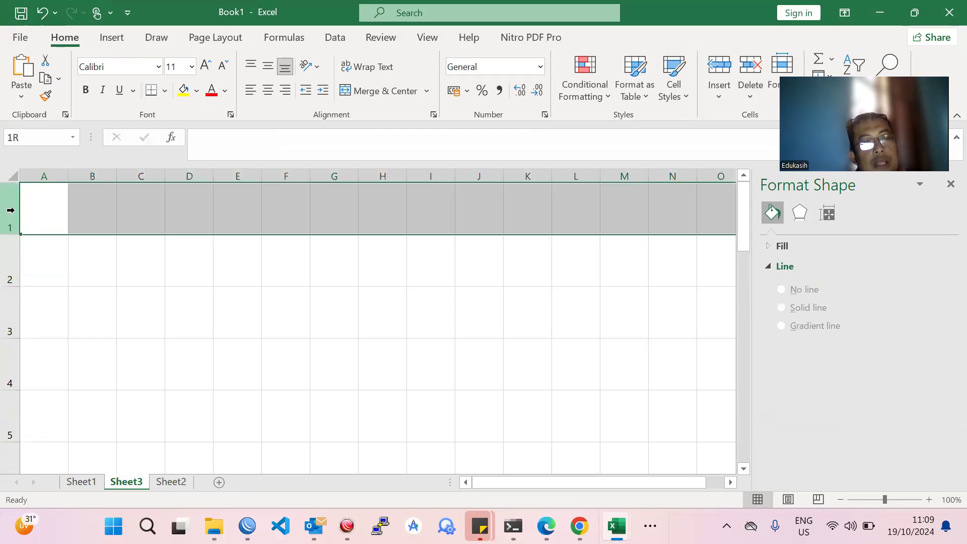
drag(10, 234, 15, 202)
click(55, 239)
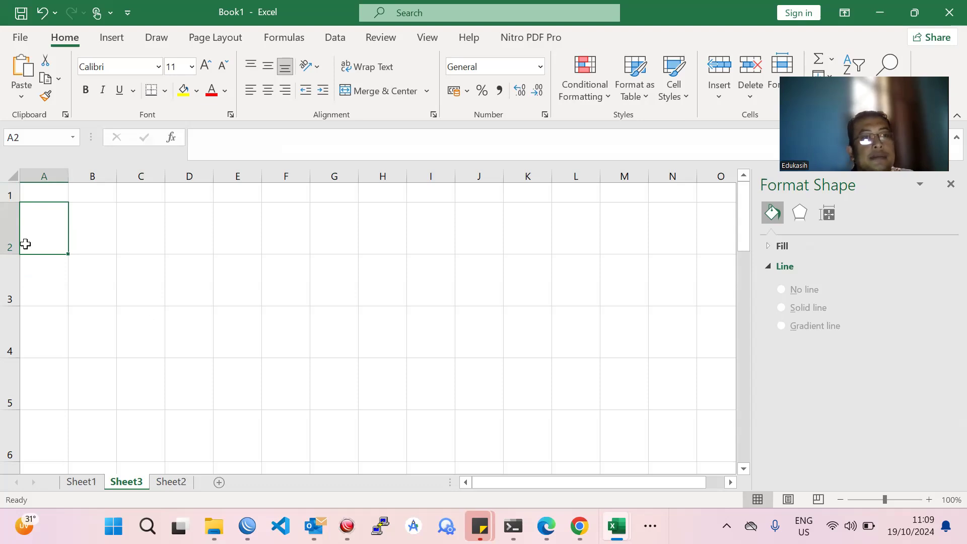
click(11, 174)
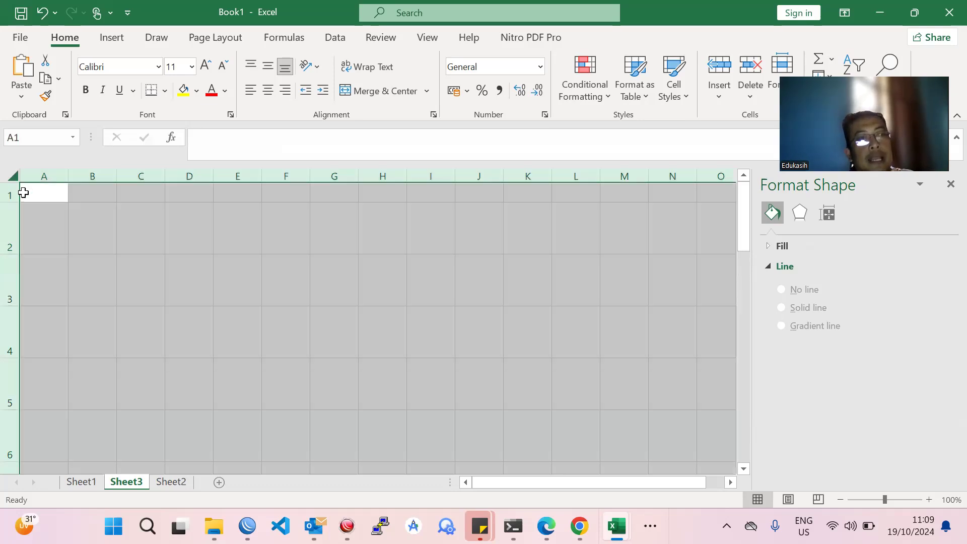
double_click(14, 257)
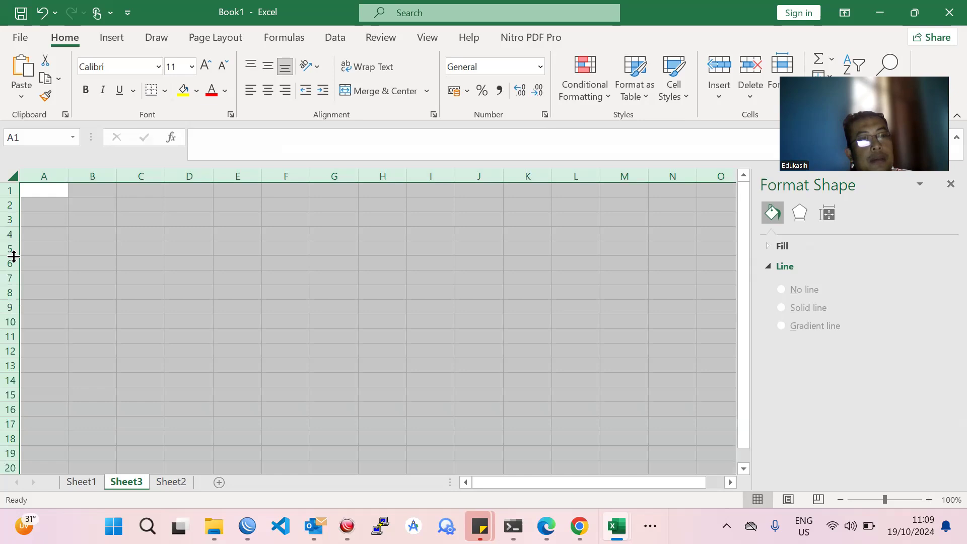
mouse_move(10, 196)
mouse_down()
mouse_move(8, 244)
mouse_move(11, 206)
mouse_up()
double_click(12, 208)
click(102, 239)
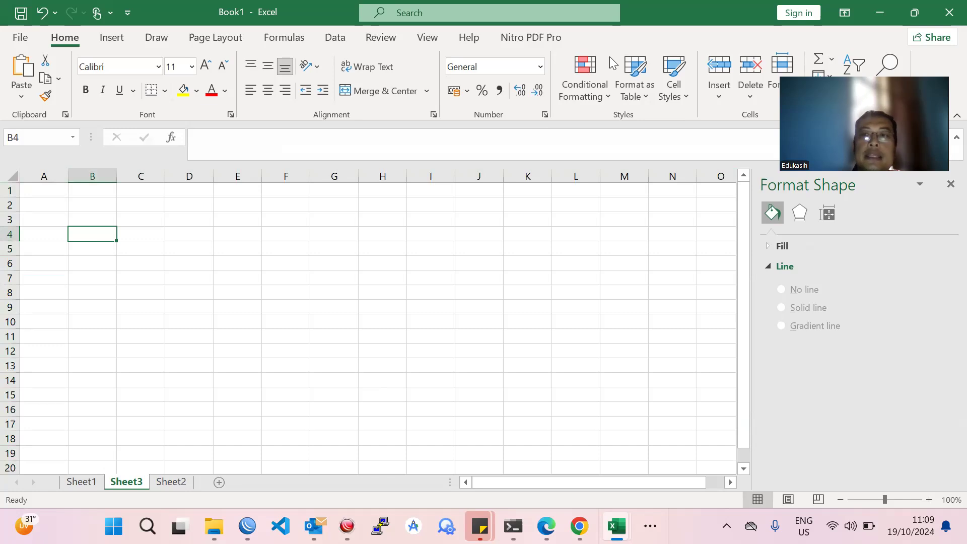
click(880, 12)
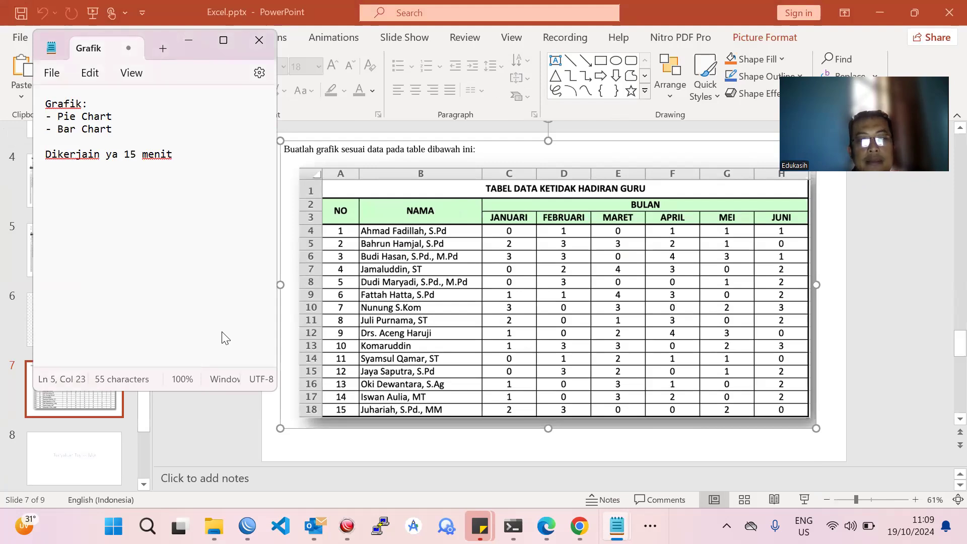
click(233, 519)
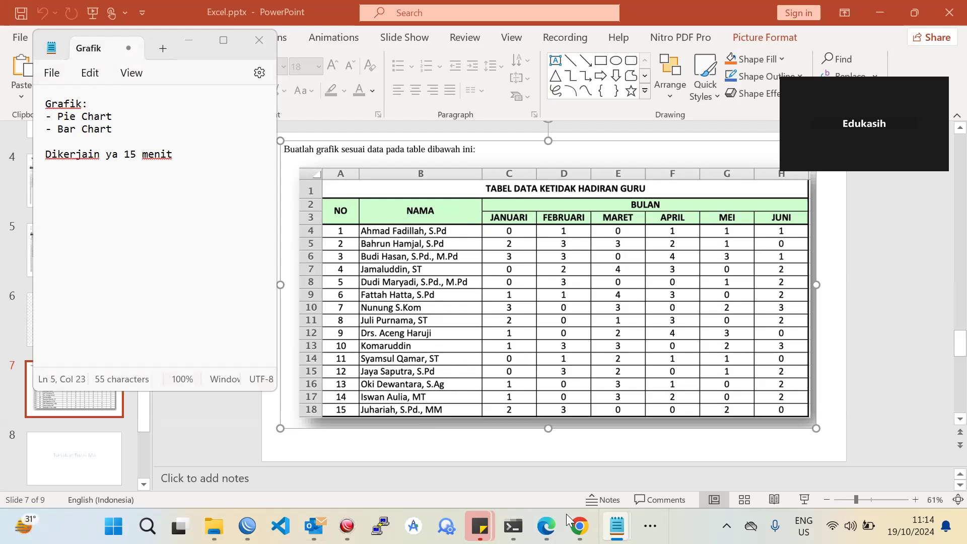
Step: Restore Book1 as a wider window below the slide table, minimize the Notepad note, and start the A1 title
click(651, 526)
mouse_move(603, 480)
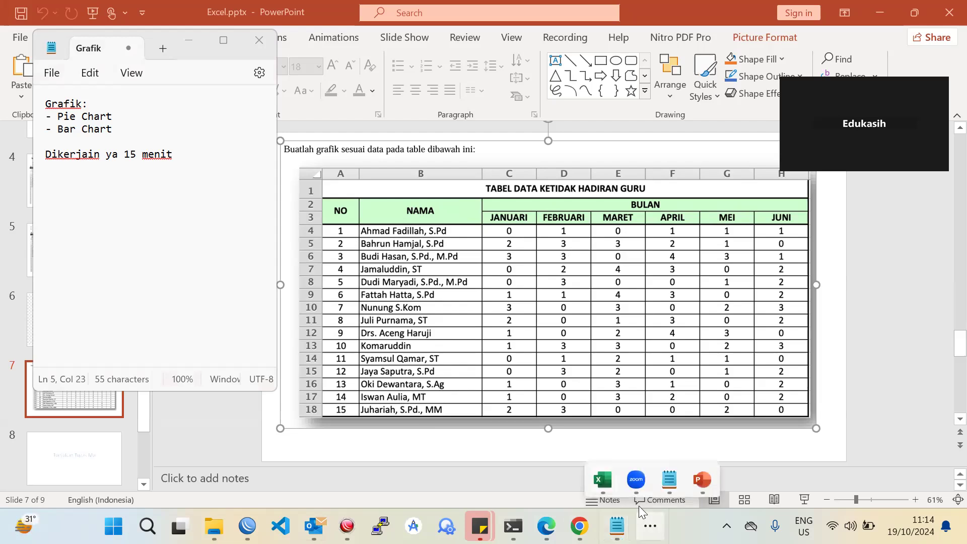
click(764, 403)
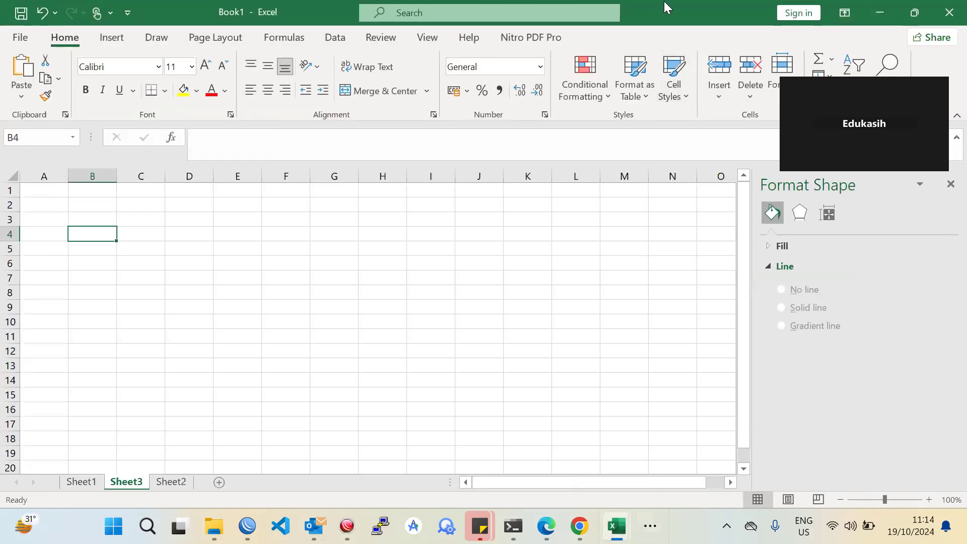
double_click(668, 9)
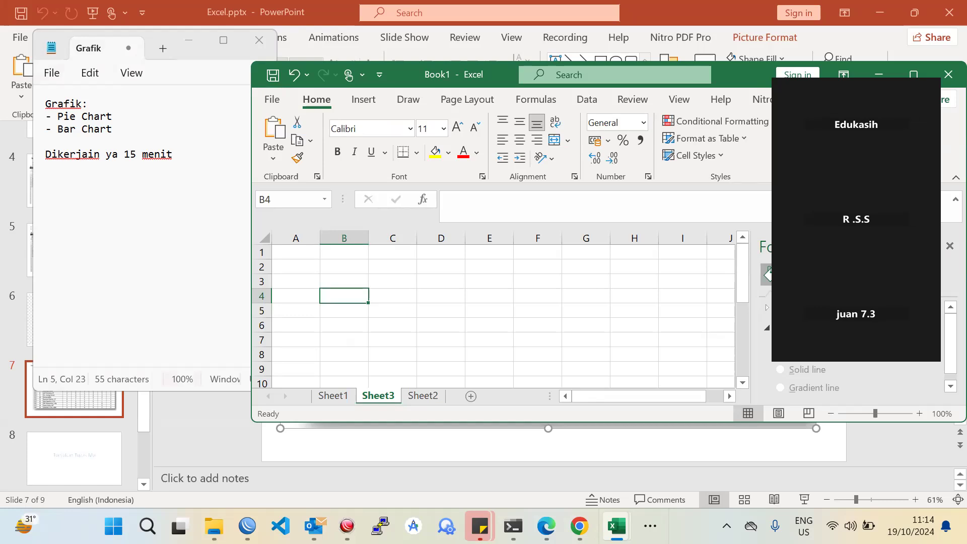
drag(605, 74, 465, 286)
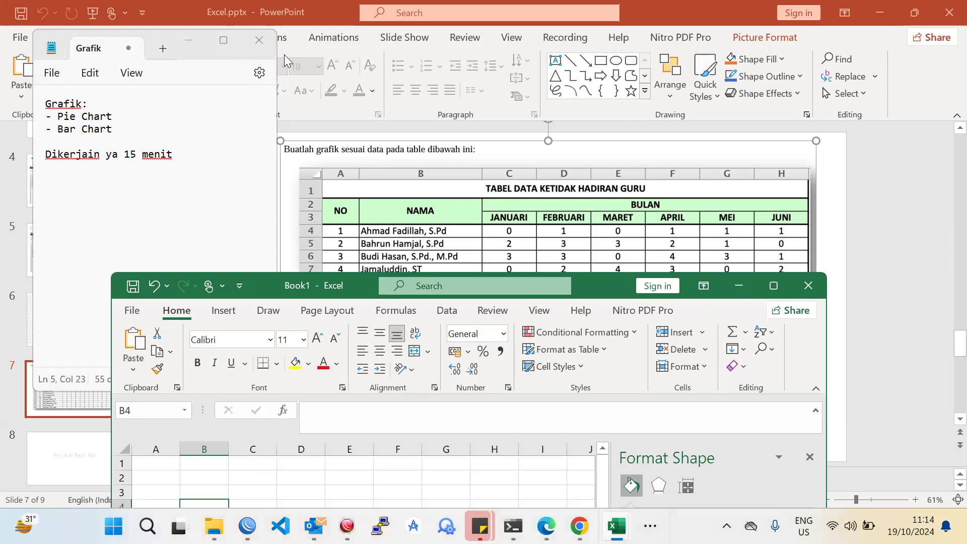
click(199, 39)
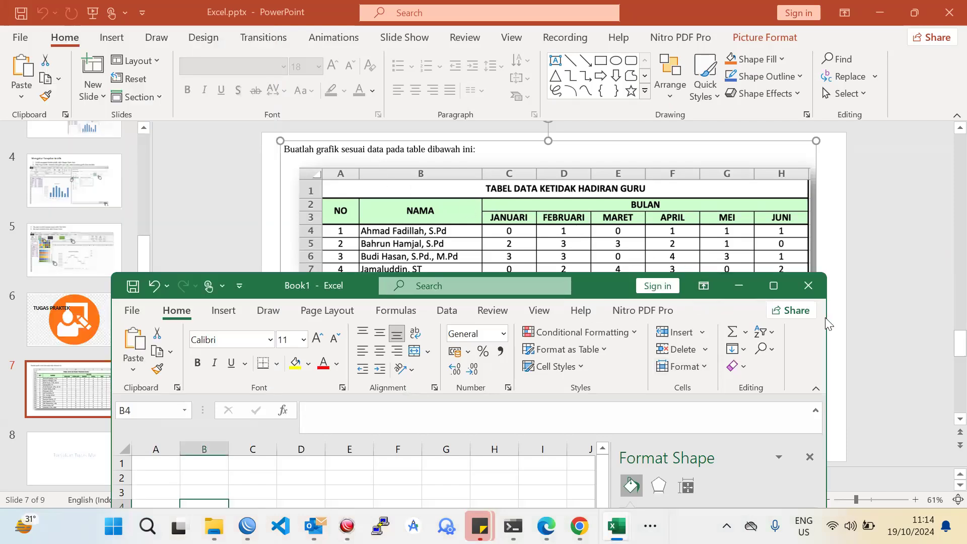
drag(826, 324, 849, 324)
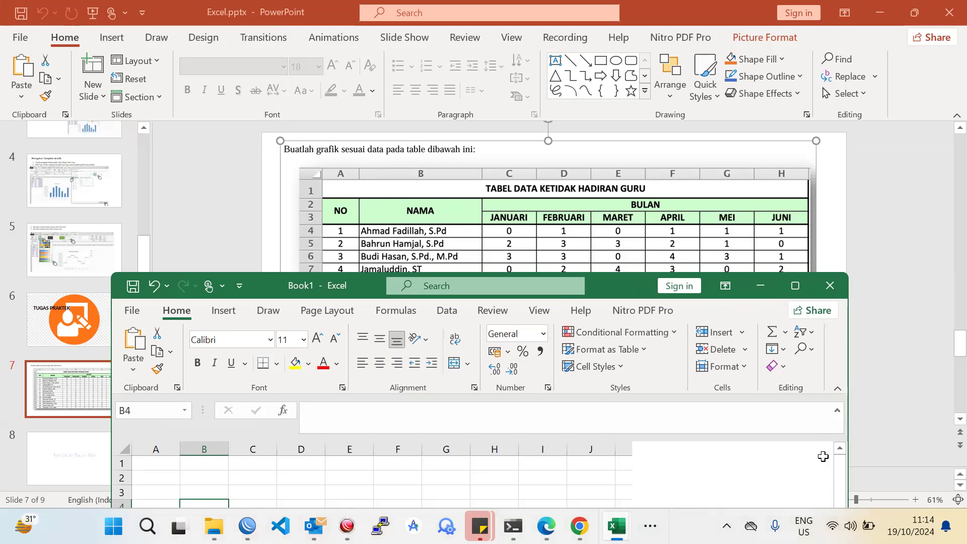
key(ctrl+Home)
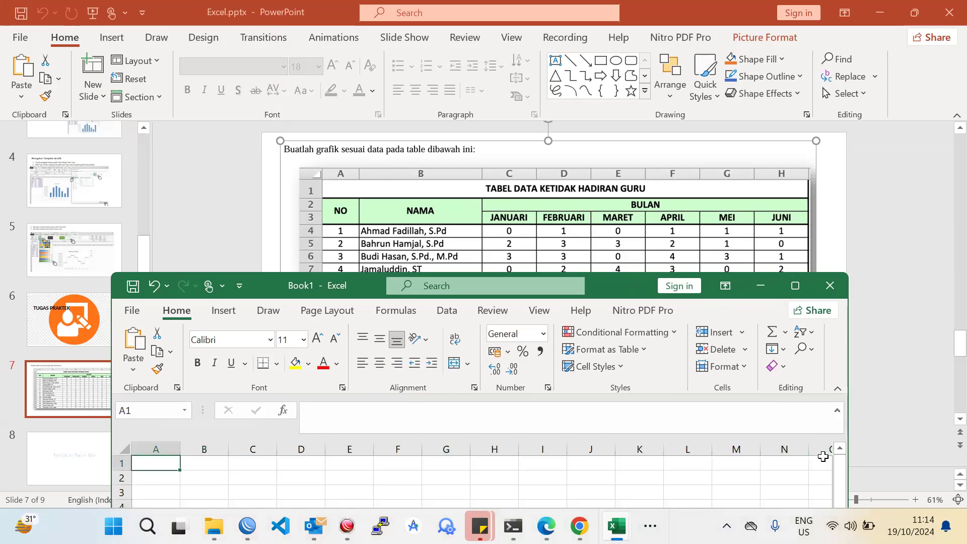
text(TABEL )
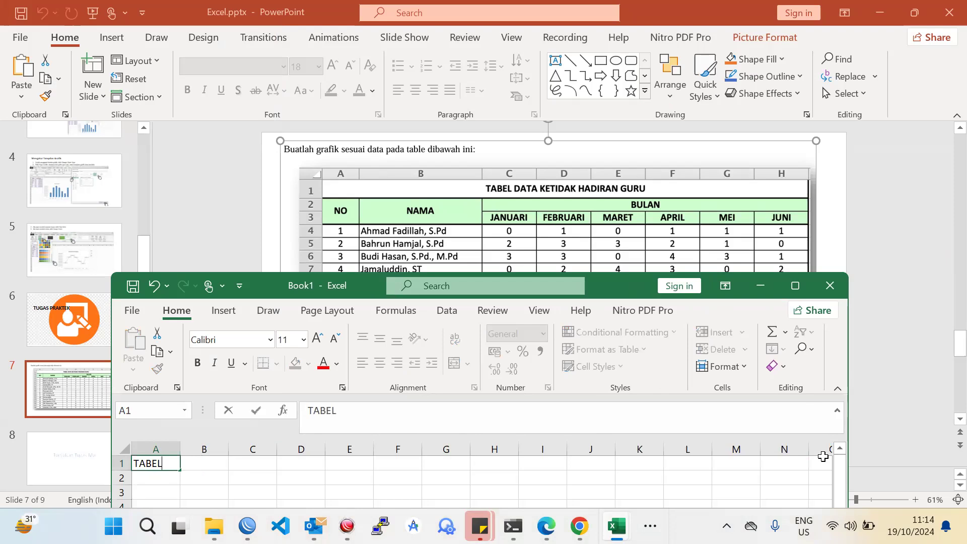
text(DAY)
Step: Complete the A1 title 'TABEL DATA KETIDAK HADIRAN GURU' and enter NO, NAMA, BULAN in A2:C2
key(BackSpace)
text(TA KETIDAK )
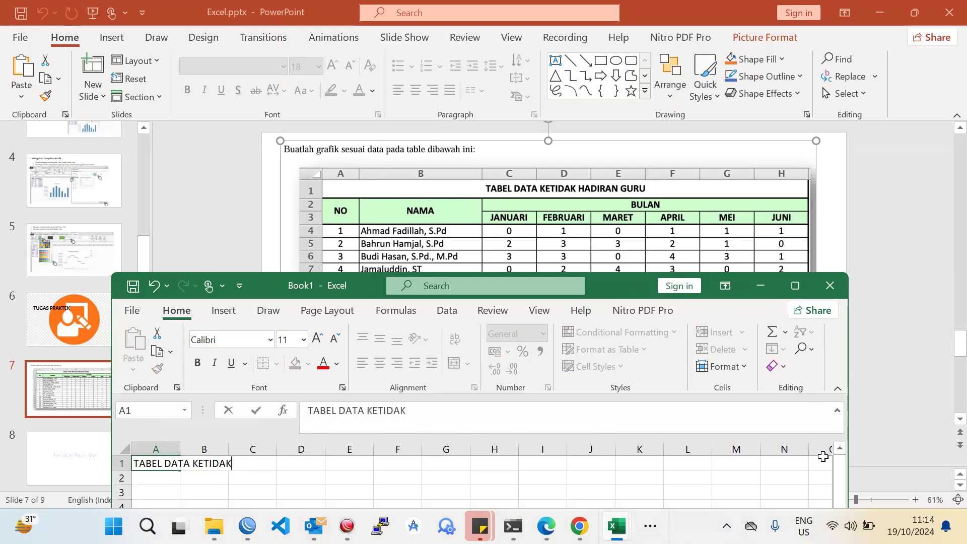
text(HADIRAN GURU)
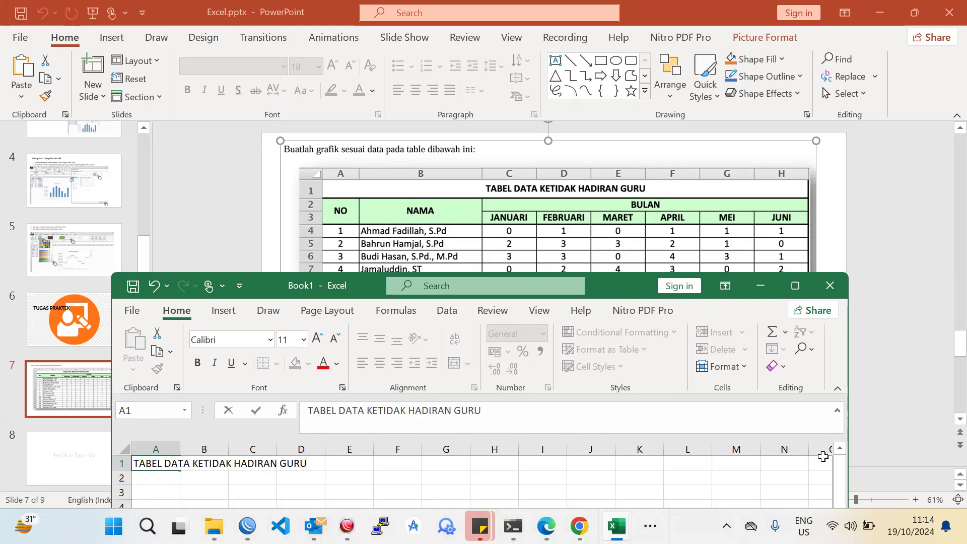
key(Return)
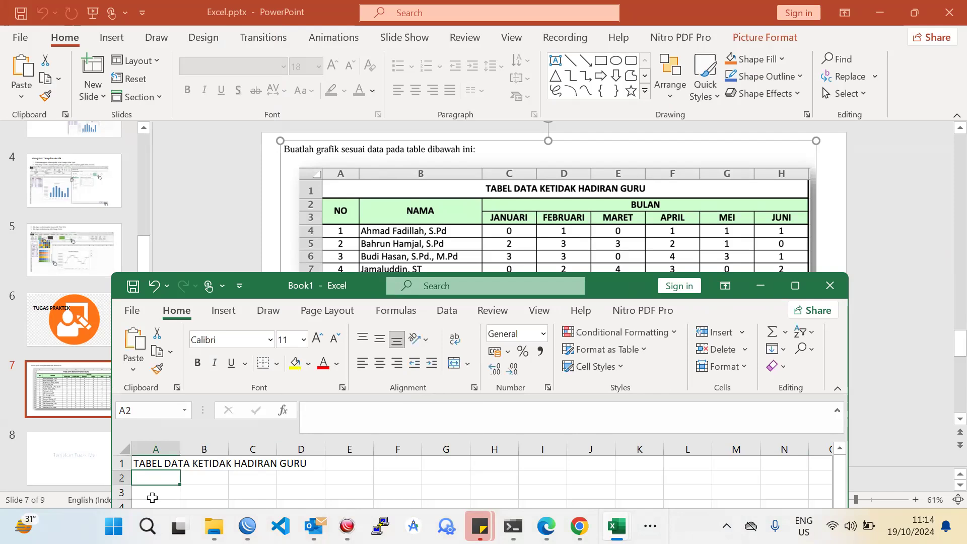
text(NO)
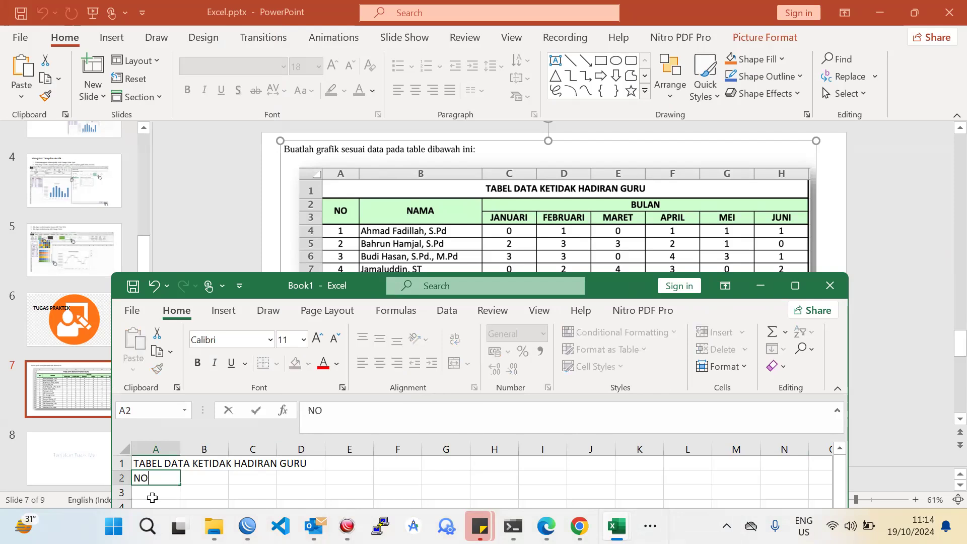
key(Tab)
text(NAMA)
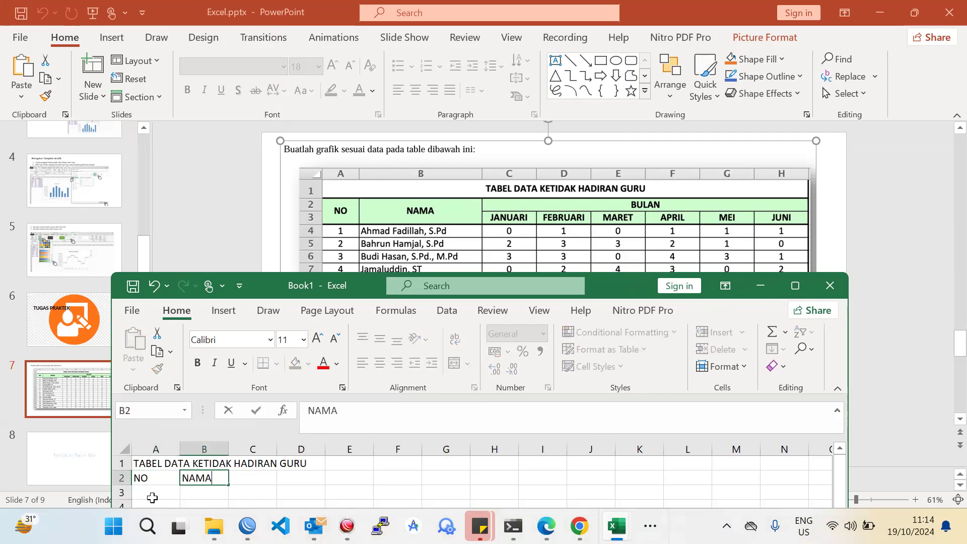
key(Tab)
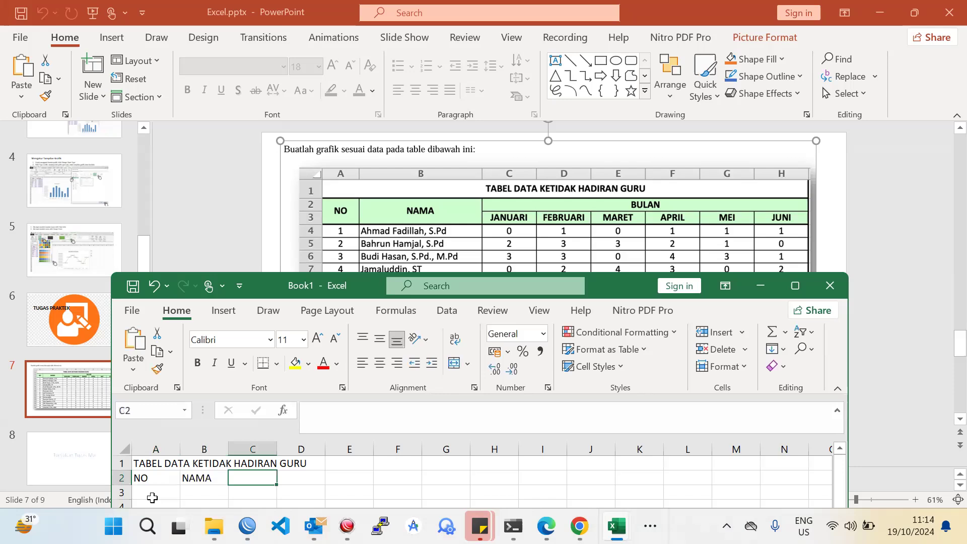
text(BULAN)
key(Return)
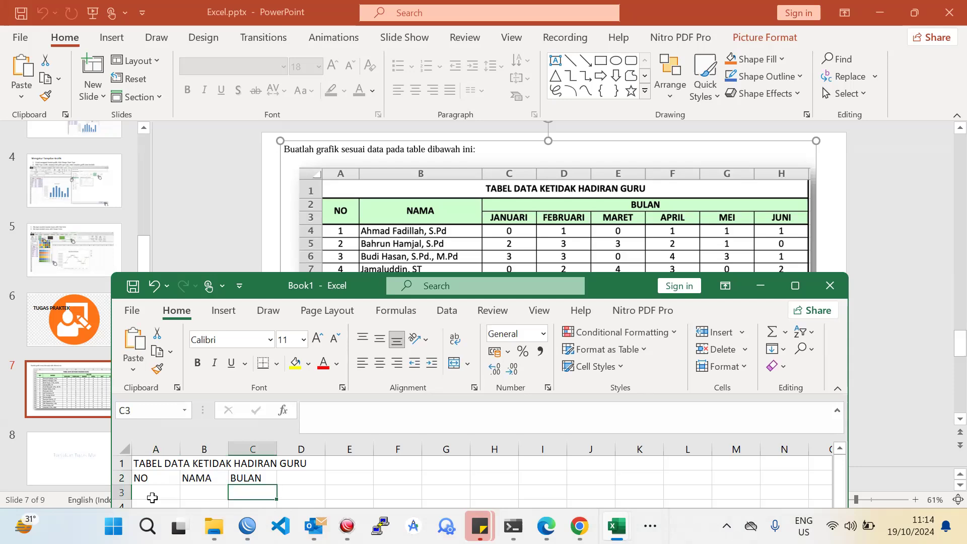
Step: Enter the months JANUARI, FEBRUARI, MARET, APRIL, MEI and JUNI across C3:H3
text(JANUARI)
key(Tab)
text(FEBRUARI)
key(Return)
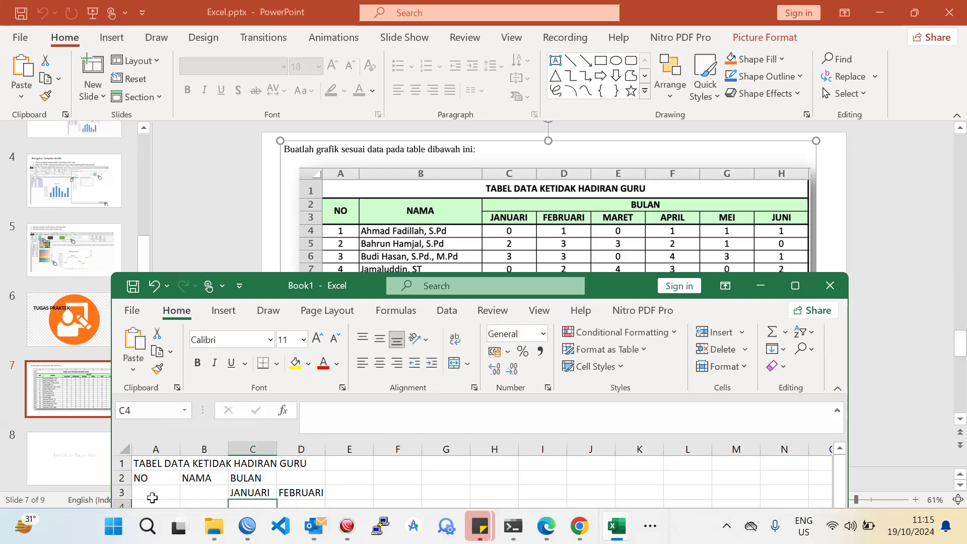
text(MARET)
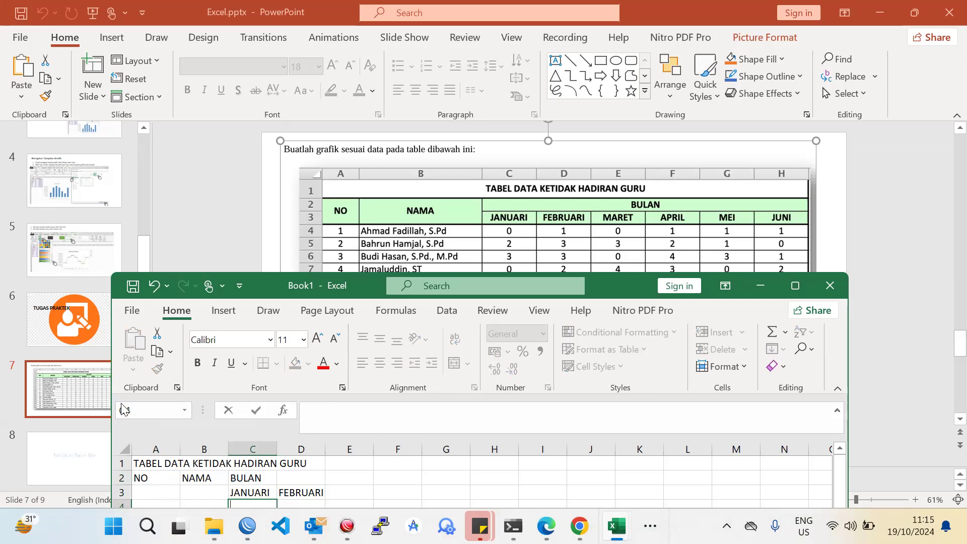
click(350, 491)
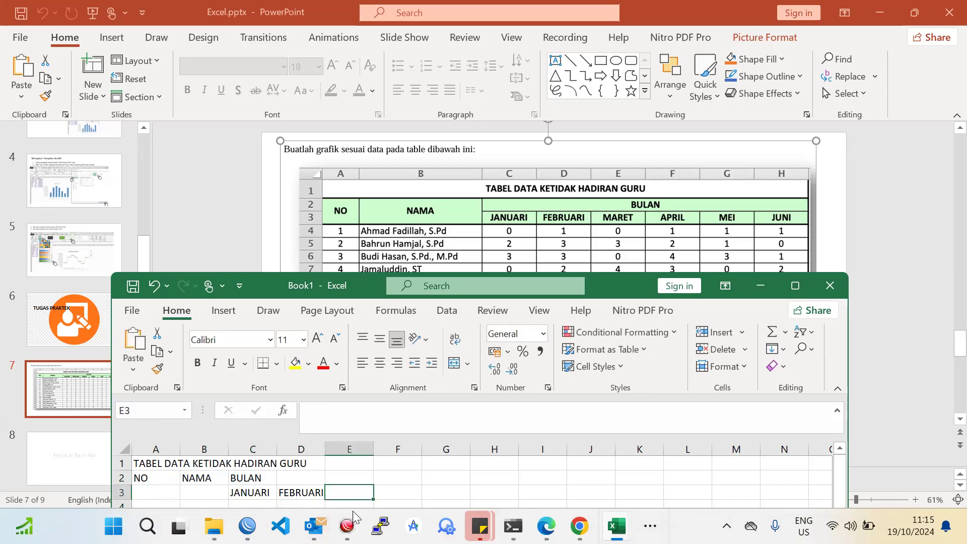
text(MARET)
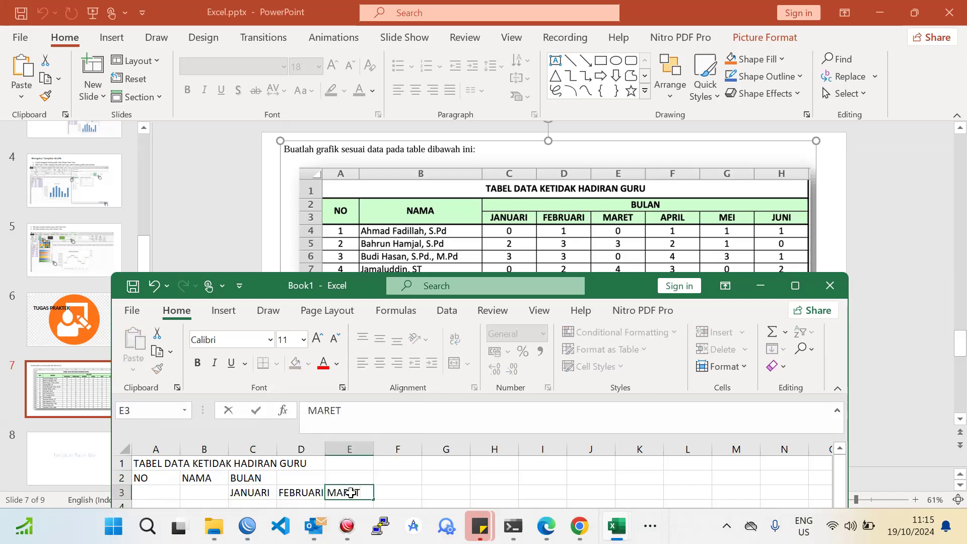
key(Tab)
text(AP)
key(Tab)
text(ME)
key(Tab)
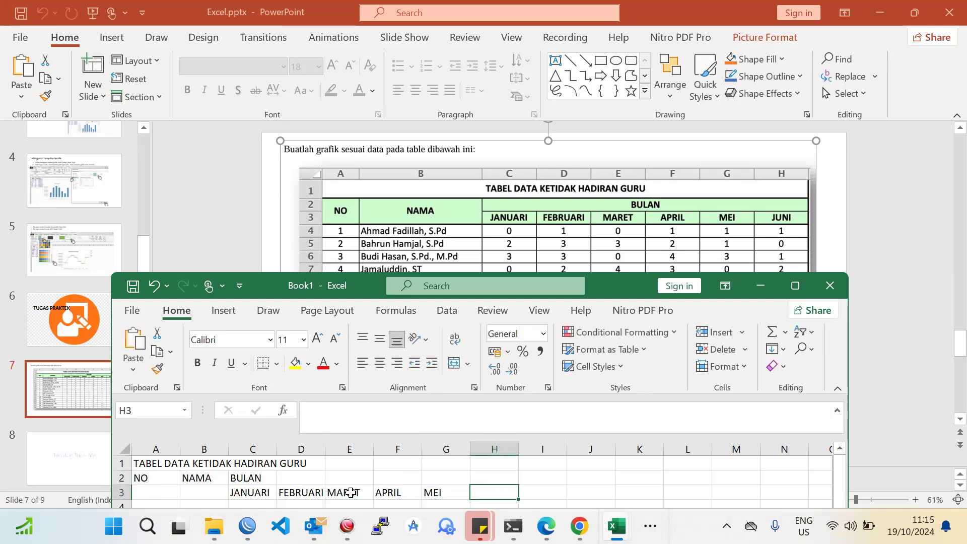
text(JUNI)
key(Return)
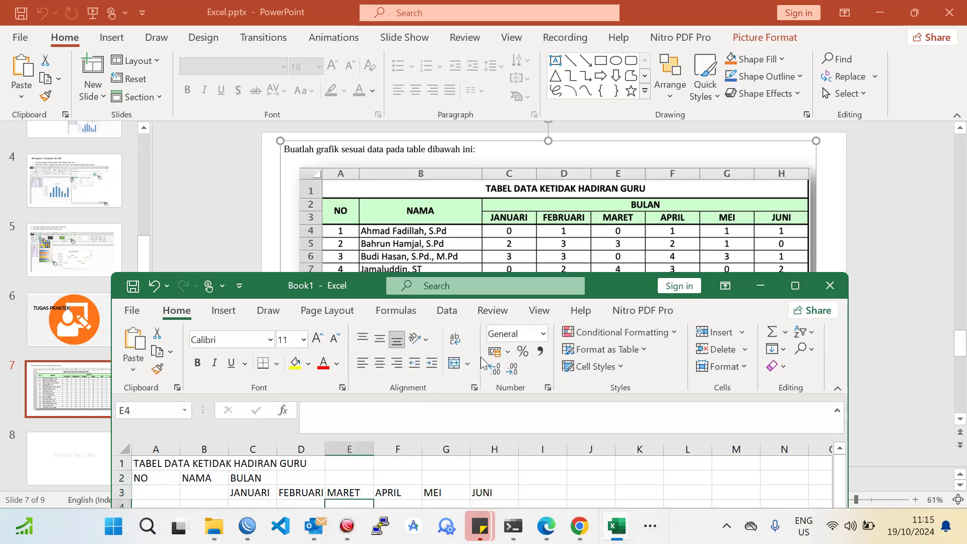
Step: Merge C2:H2 through Format Cells > Alignment and centre BULAN horizontally and vertically
drag(620, 285, 656, 236)
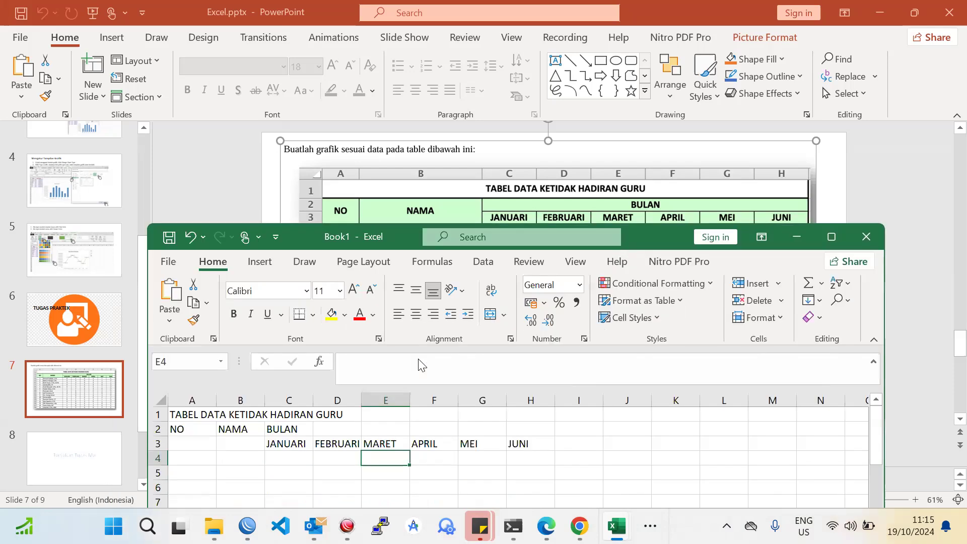
click(290, 429)
drag(290, 426, 534, 431)
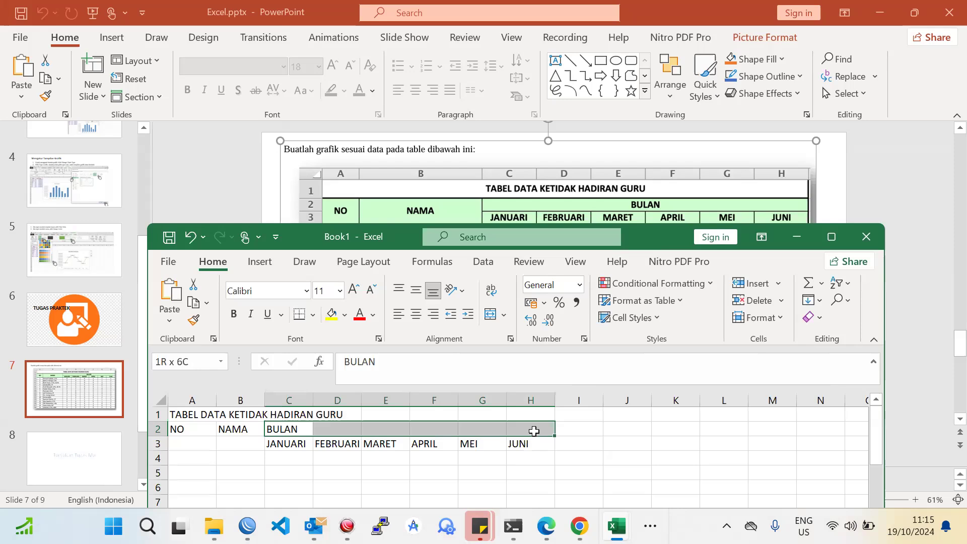
right_click(508, 427)
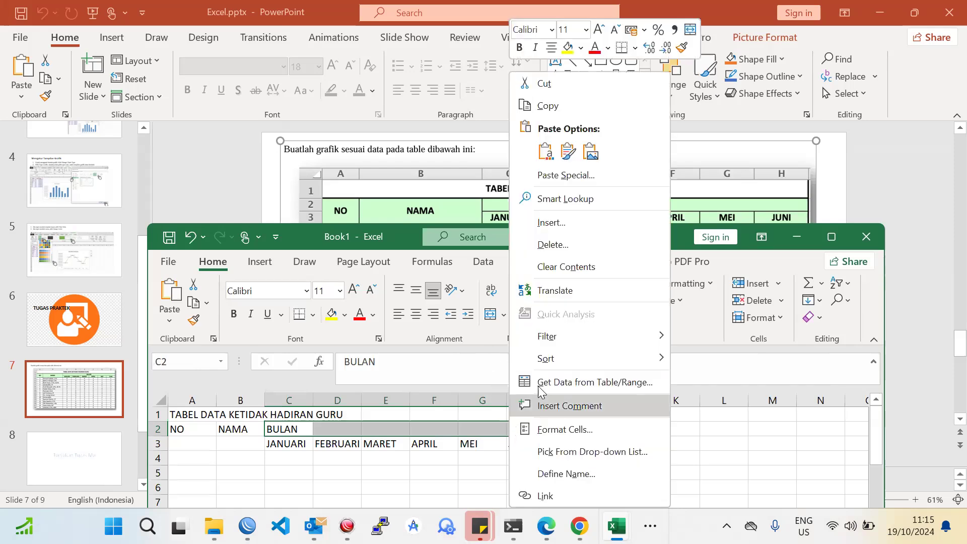
click(622, 427)
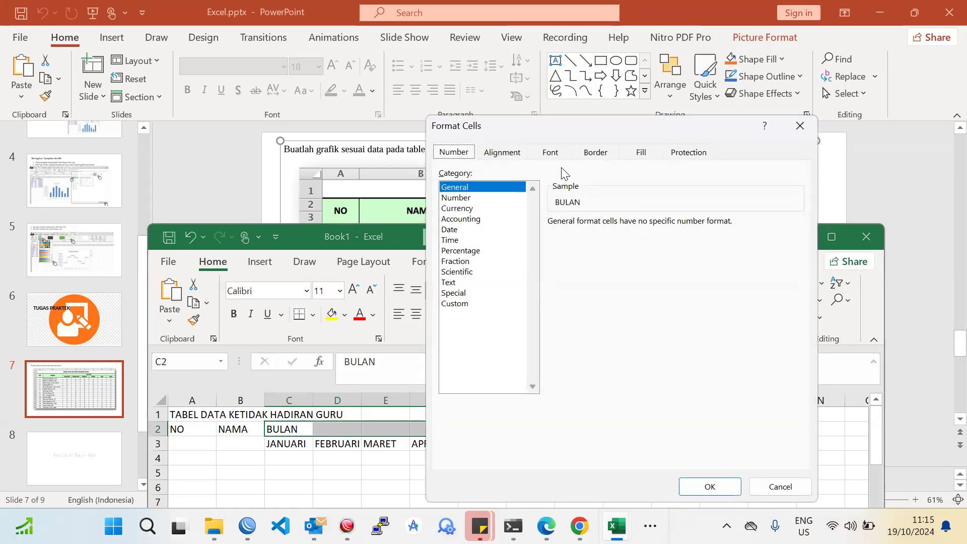
click(502, 152)
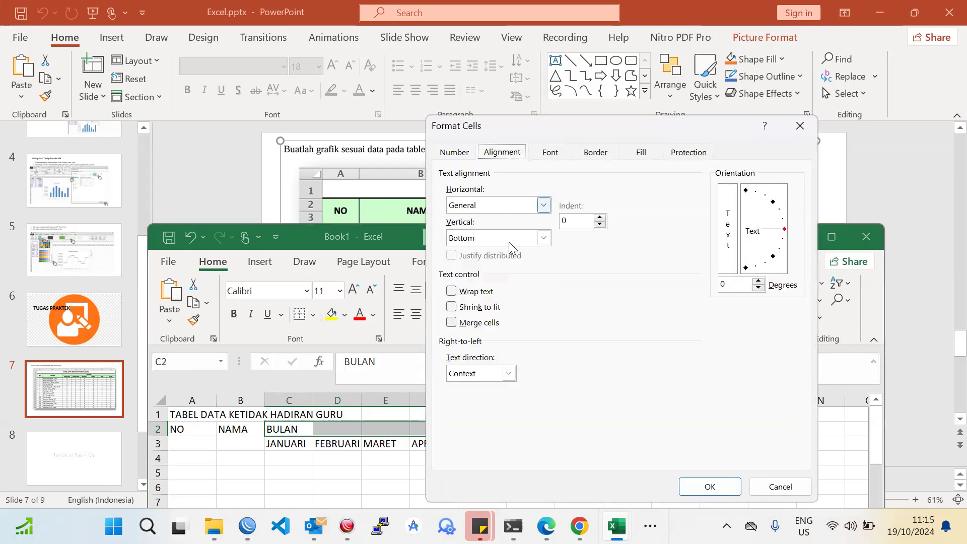
click(479, 322)
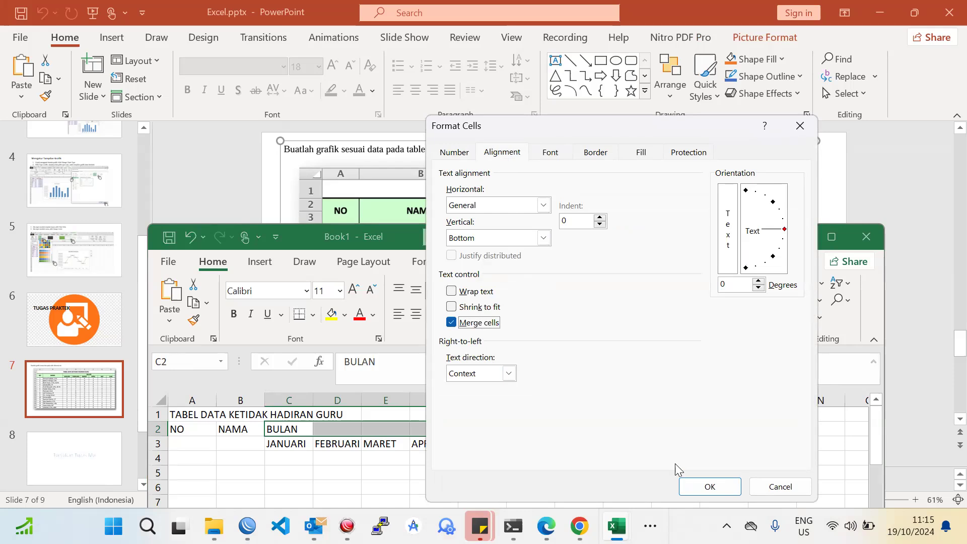
click(697, 488)
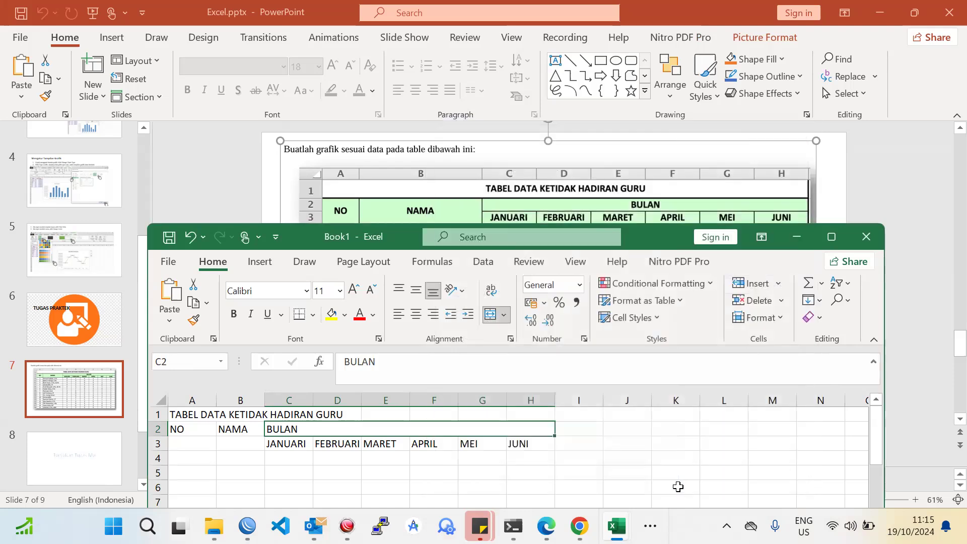
click(413, 317)
click(415, 293)
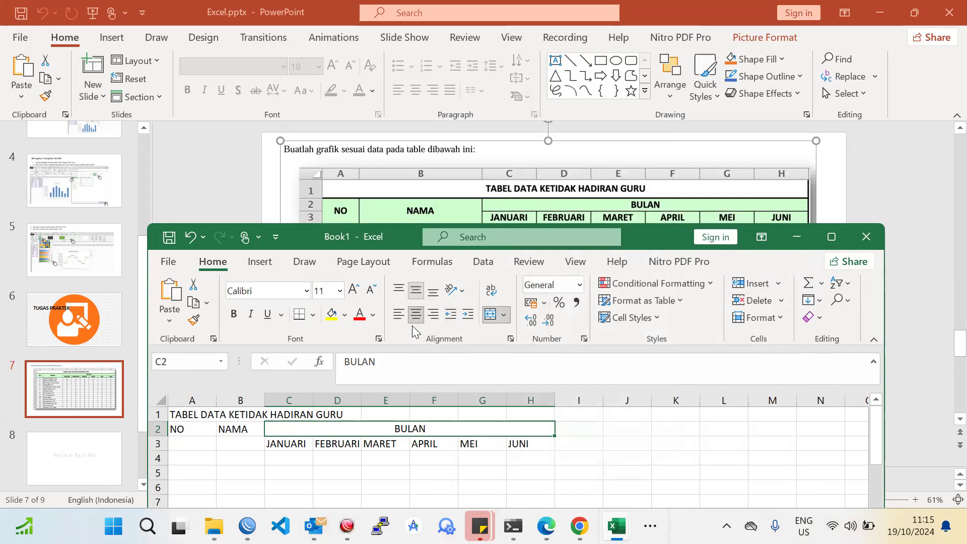
click(522, 458)
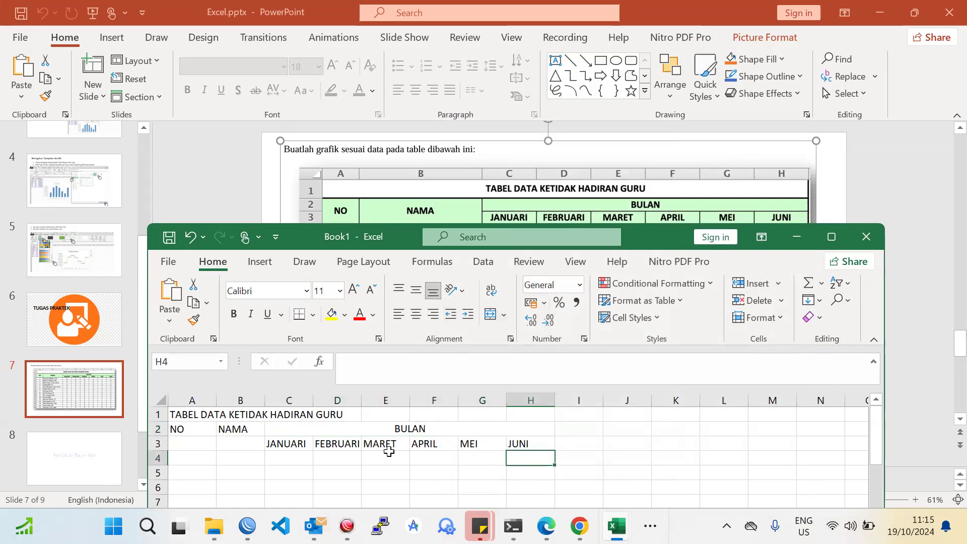
Step: Merge A1:H1 and centre the title horizontally and vertically using Format Cells
drag(192, 414, 387, 407)
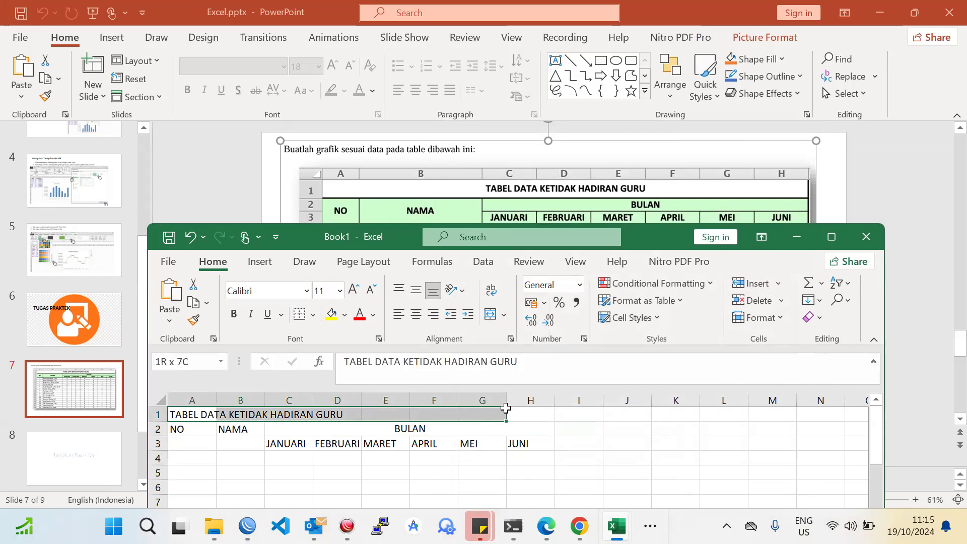
drag(387, 407, 514, 409)
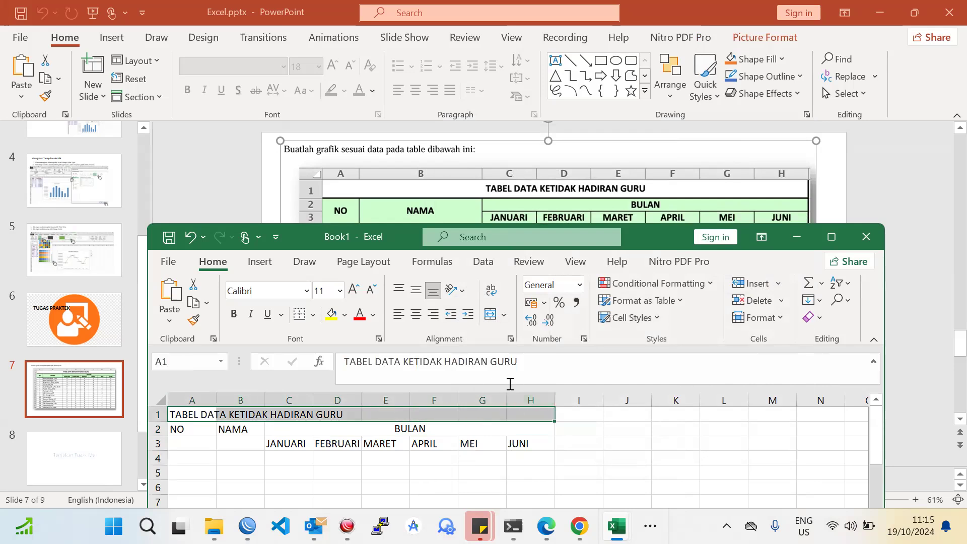
right_click(470, 410)
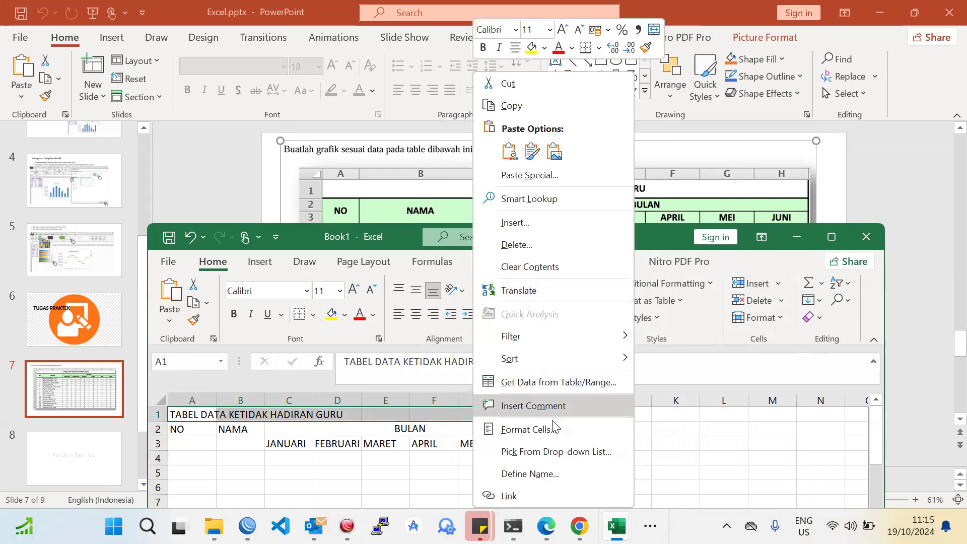
click(529, 429)
click(415, 325)
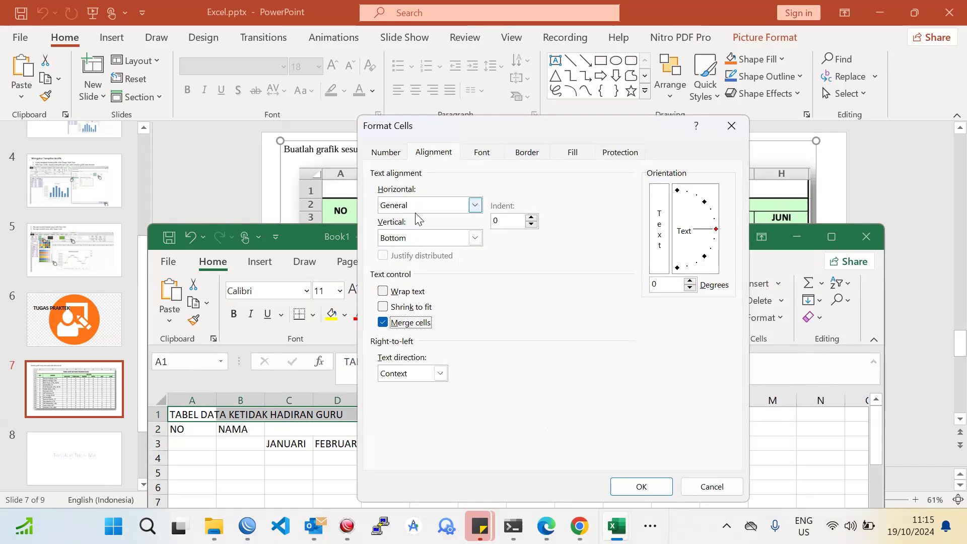
click(427, 240)
click(427, 263)
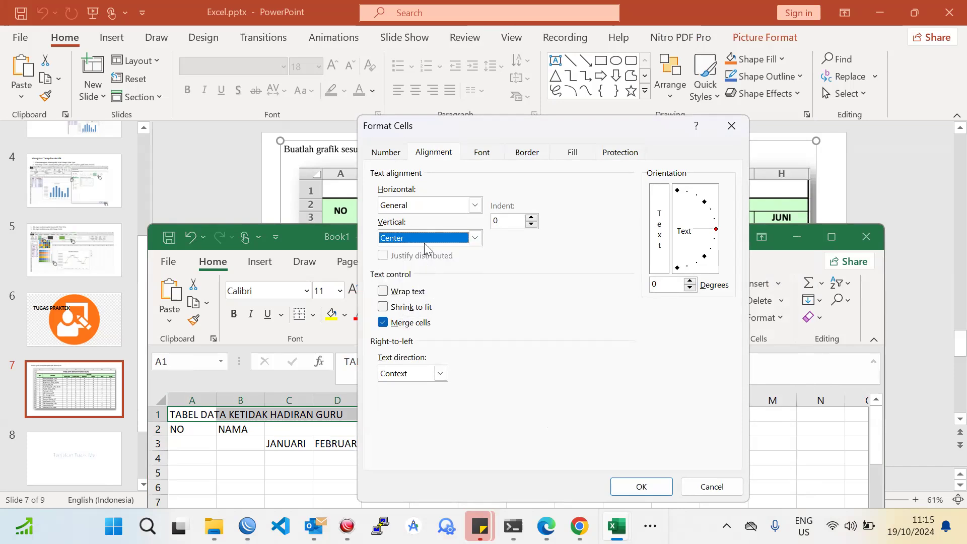
click(415, 204)
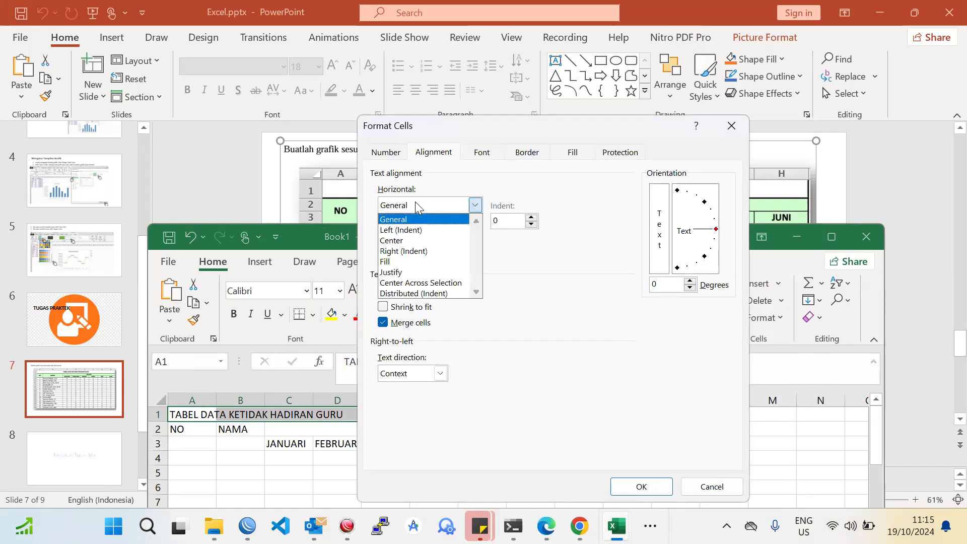
click(424, 244)
click(639, 486)
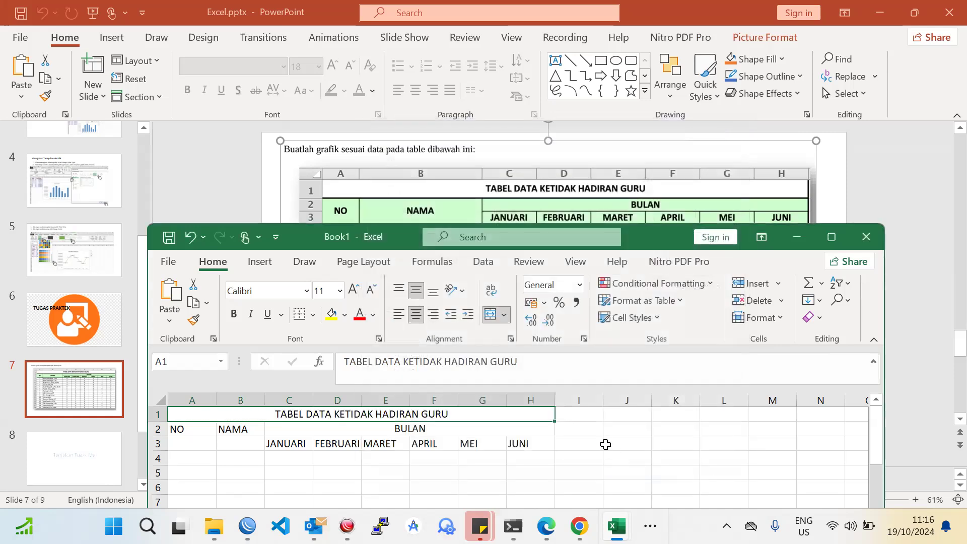
click(595, 432)
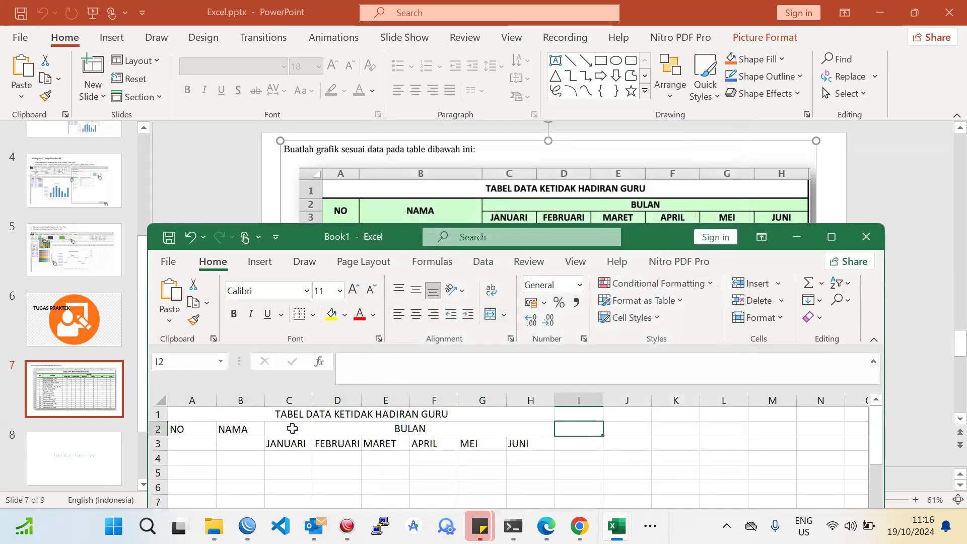
Step: Bold the header range A1:H3 and maximize the Excel window
drag(225, 425, 550, 444)
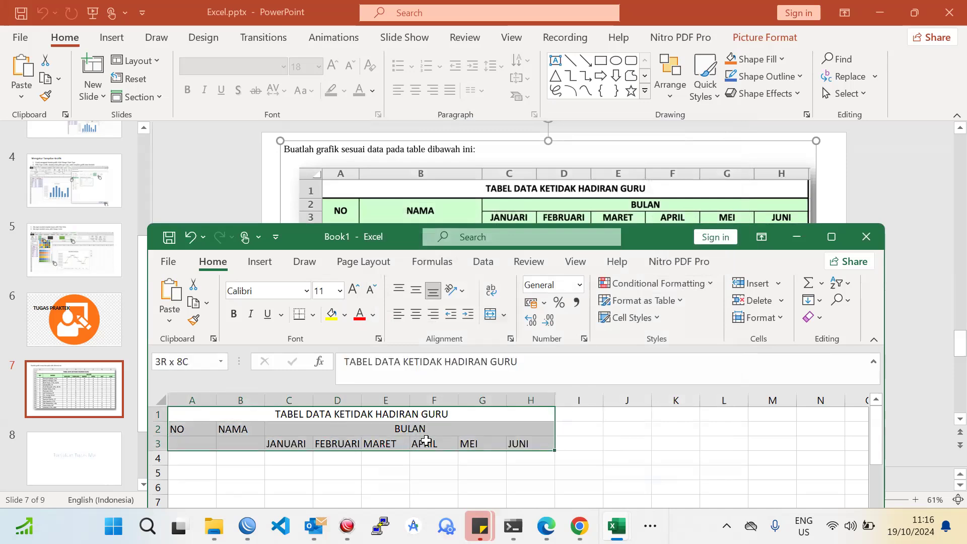
click(233, 314)
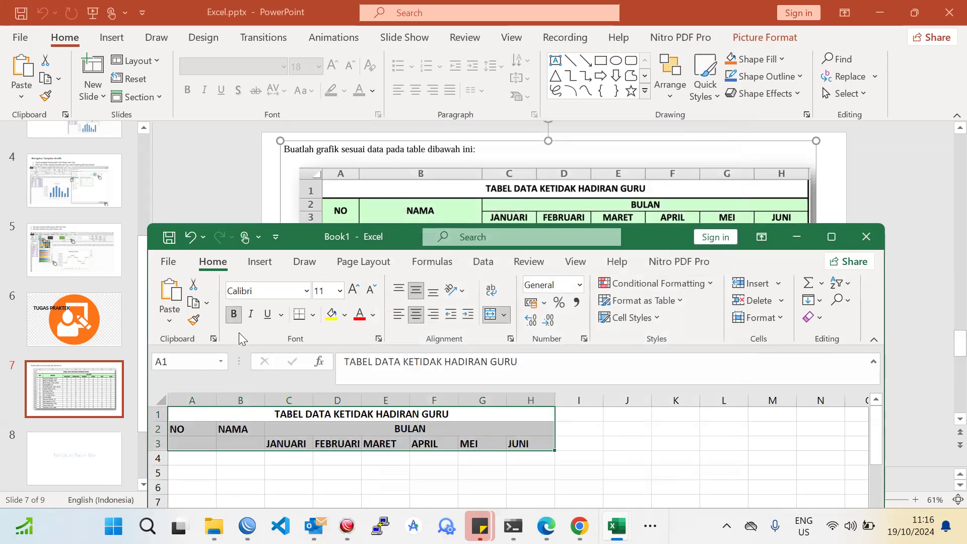
click(444, 444)
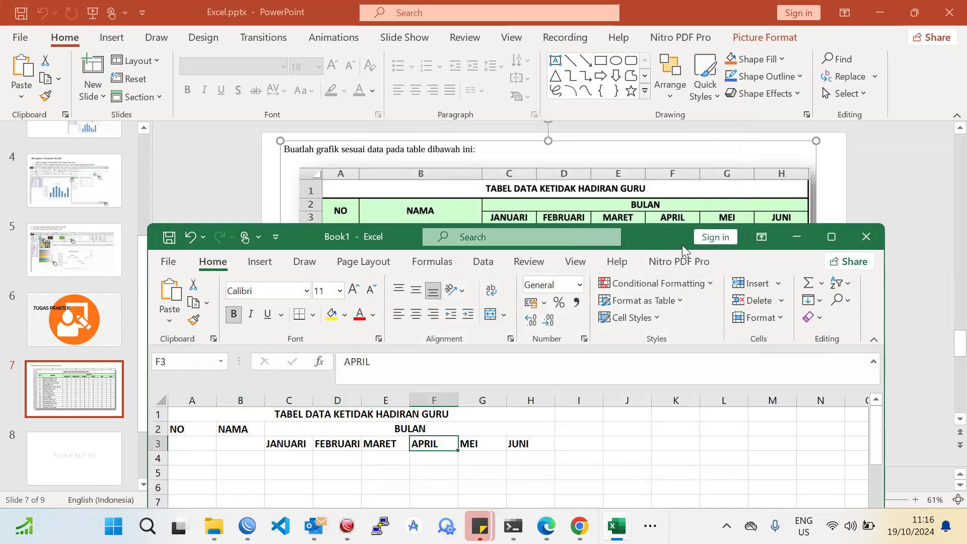
key(super+Up)
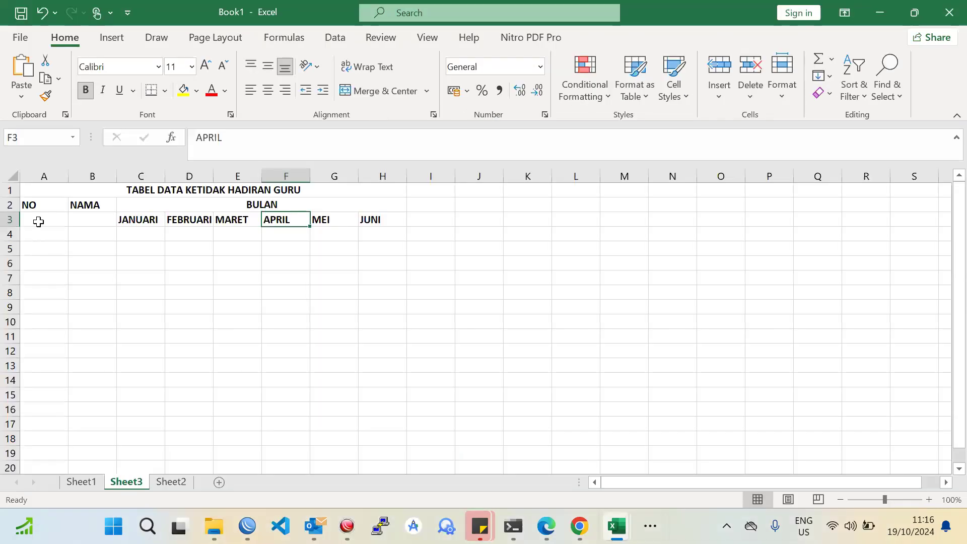
Step: Wrap text, merge and centre A2:A3 so NO spans rows 2–3, middle-aligned
drag(39, 204, 40, 235)
click(140, 219)
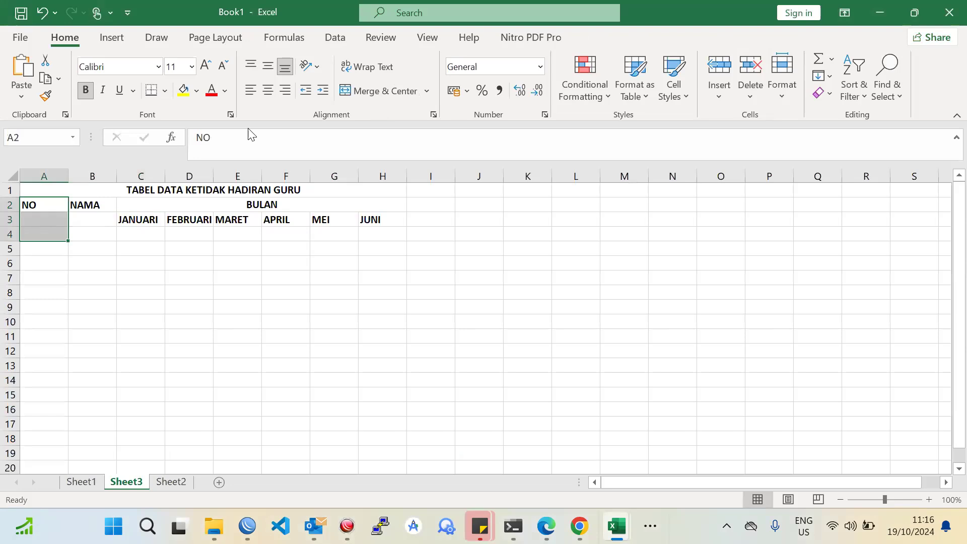
click(52, 206)
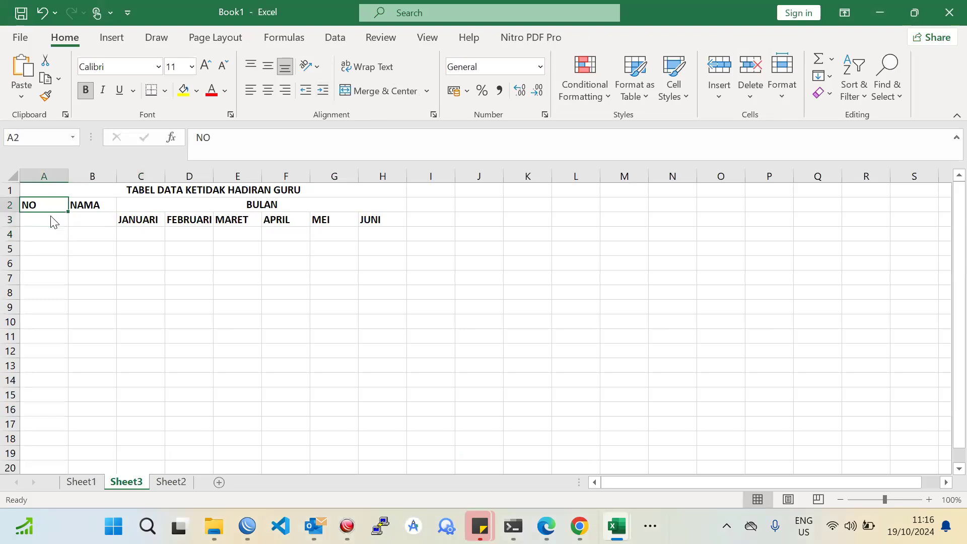
drag(50, 222, 51, 217)
right_click(50, 217)
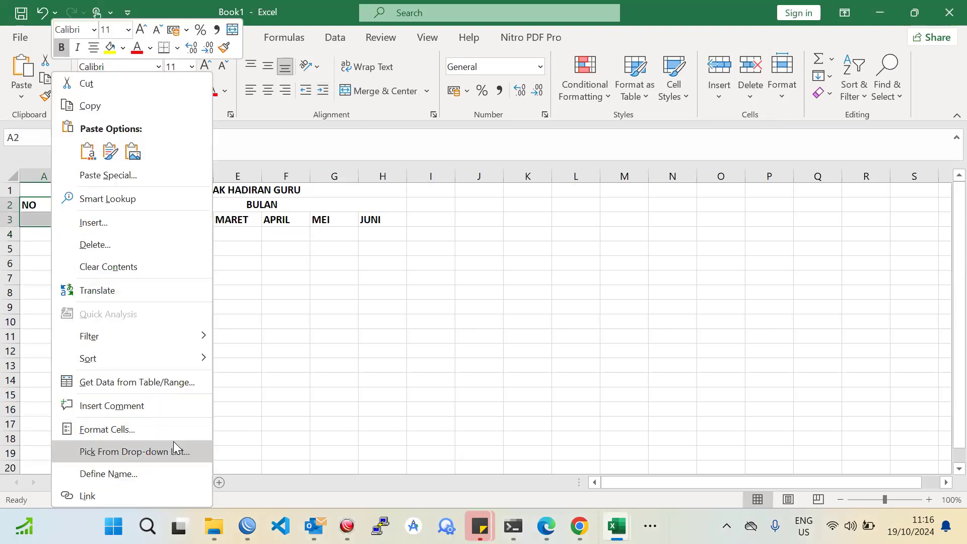
key(Escape)
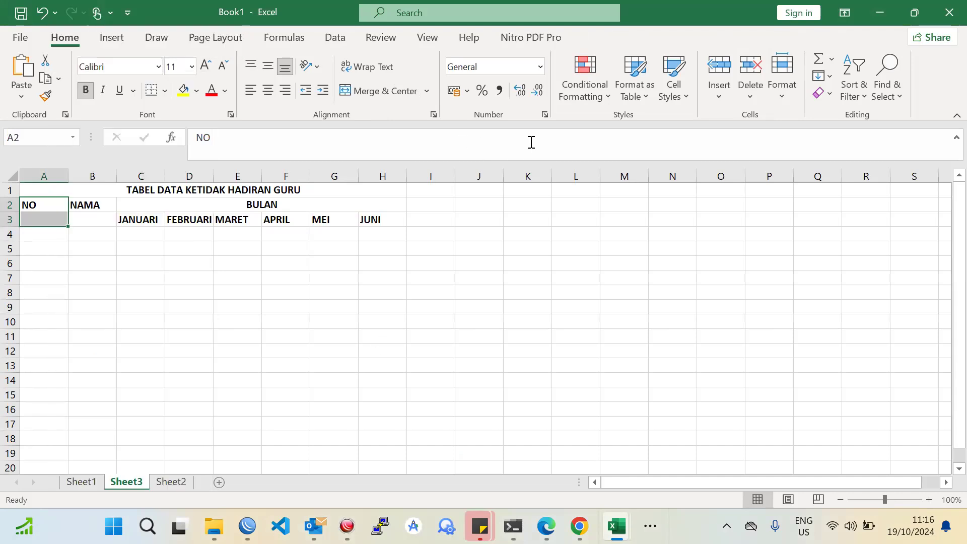
drag(39, 201, 39, 221)
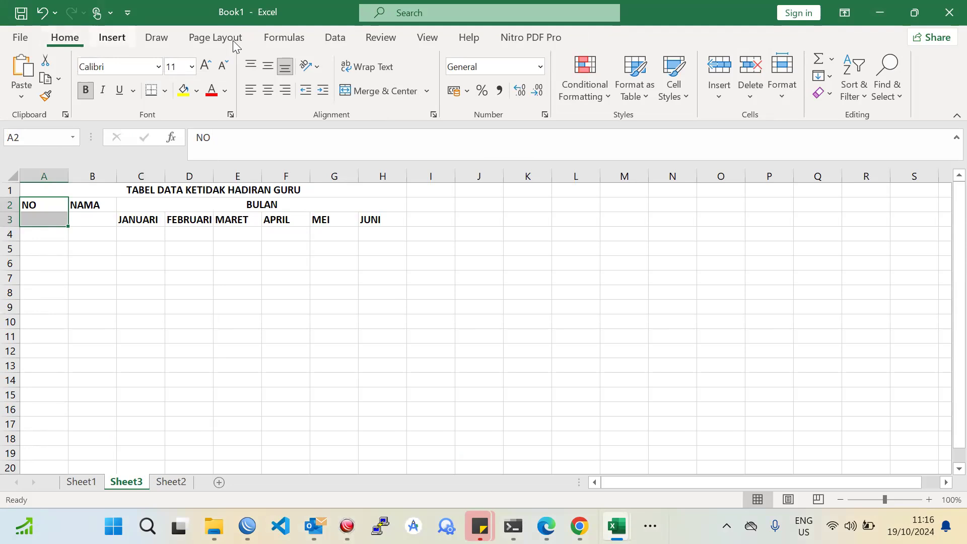
click(344, 69)
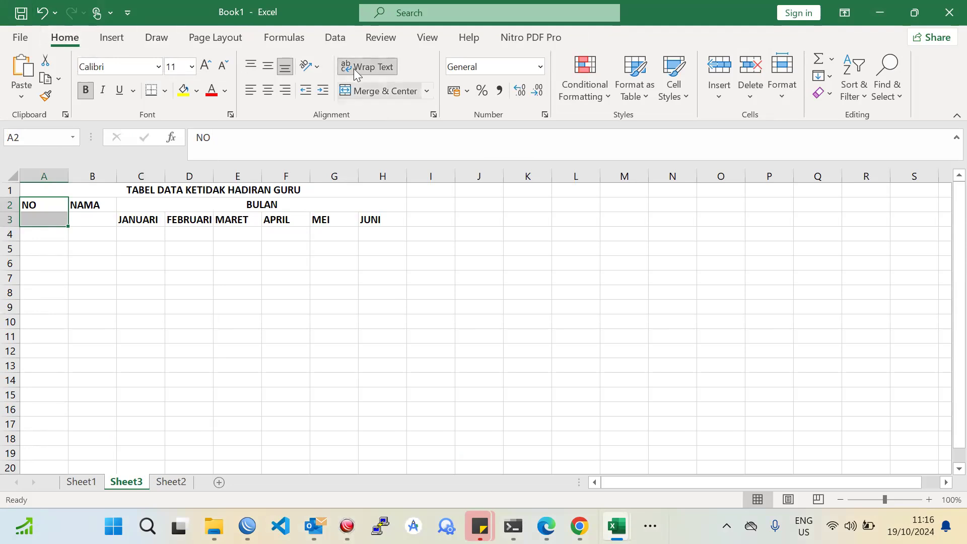
drag(167, 277, 139, 278)
drag(34, 200, 33, 220)
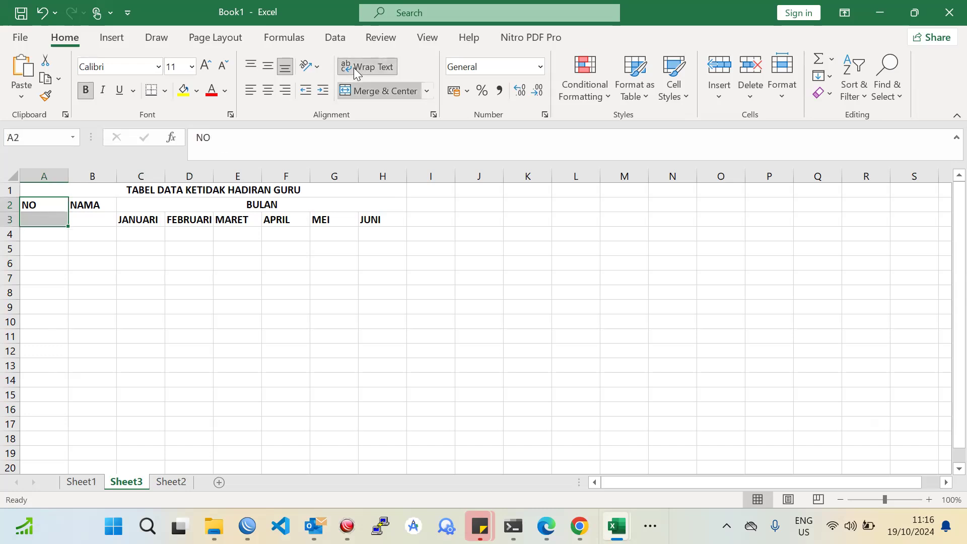
click(378, 90)
click(272, 66)
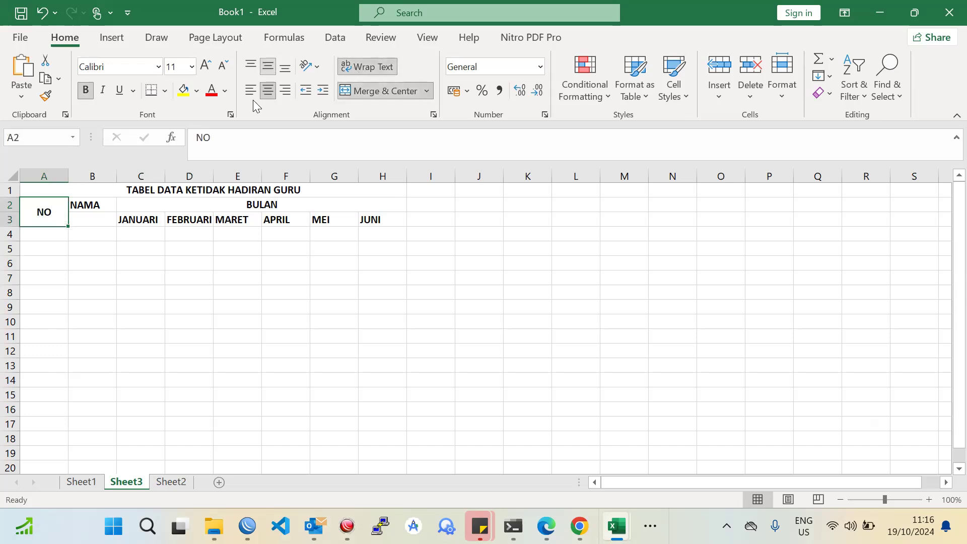
click(220, 258)
Step: Merge and centre B2:B3 for NAMA with wrap text and middle alignment
drag(83, 206, 82, 220)
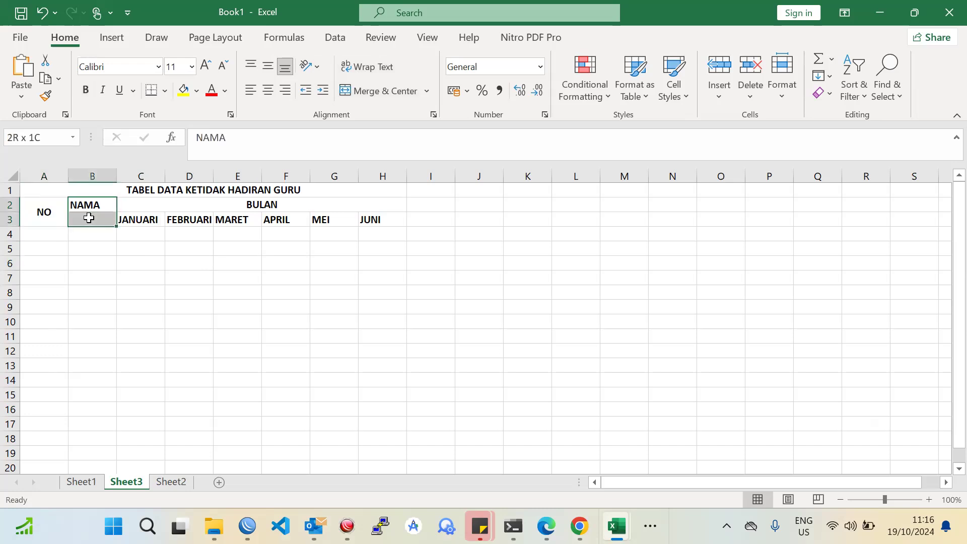
click(378, 91)
click(381, 71)
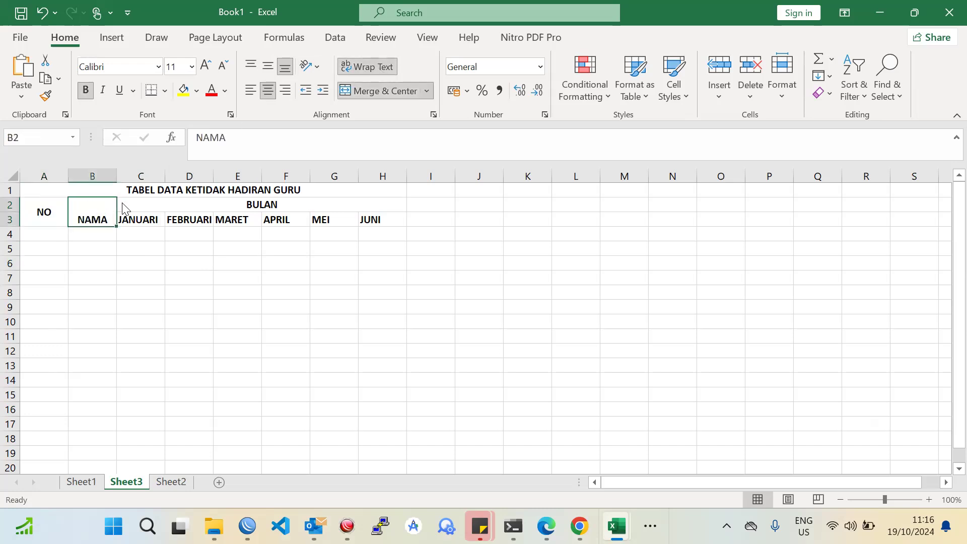
click(268, 66)
click(99, 275)
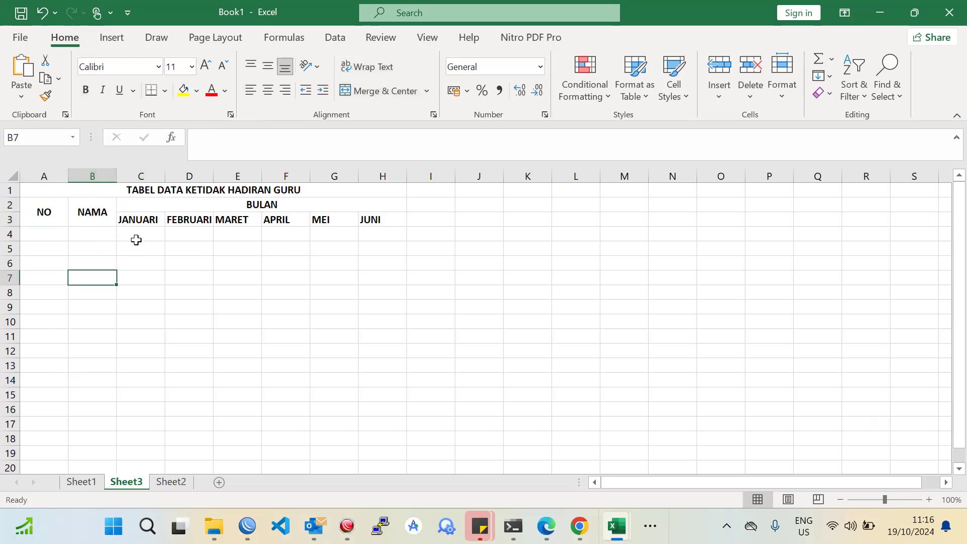
click(132, 296)
Step: Maximize Excel again and enter 1 in A4 and 2 in A5
double_click(290, 7)
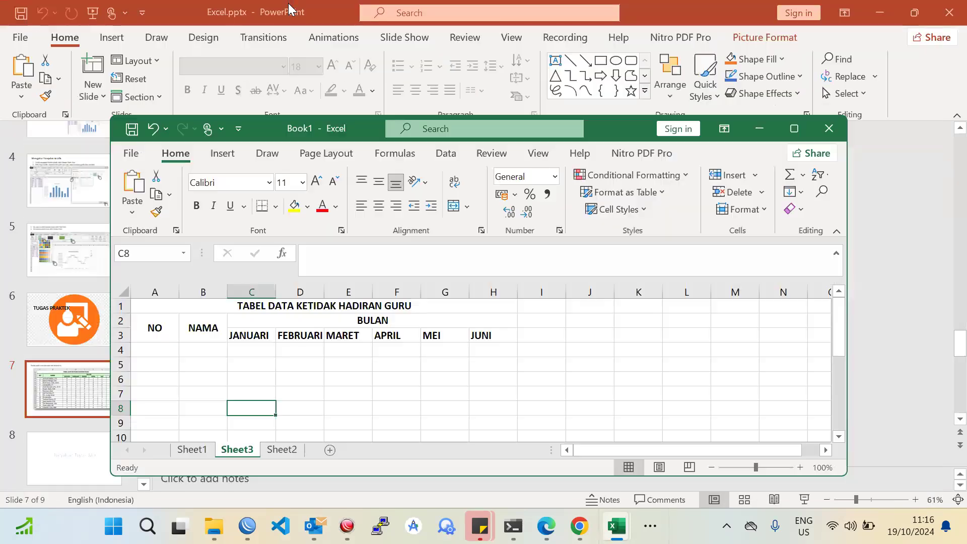
drag(273, 136, 268, 247)
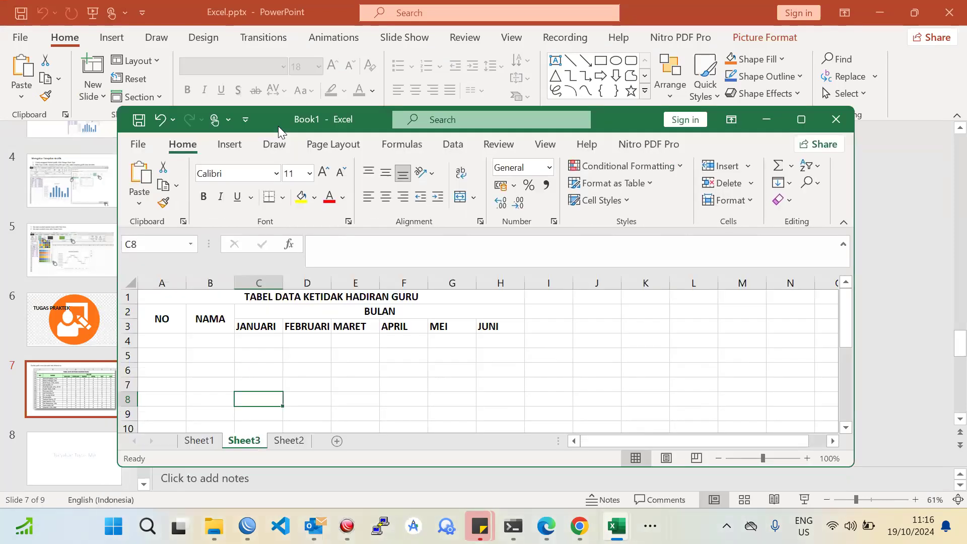
drag(267, 247, 282, 2)
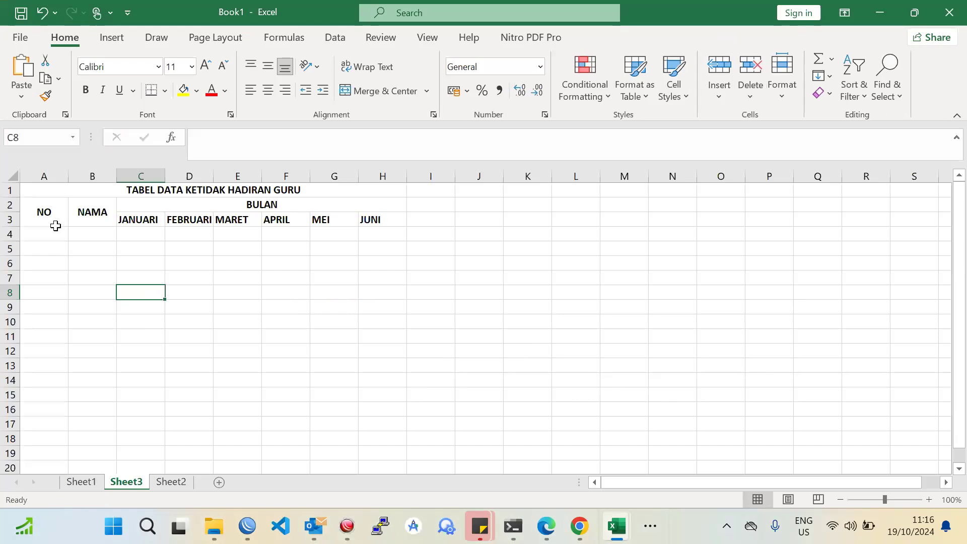
click(48, 233)
text(`)
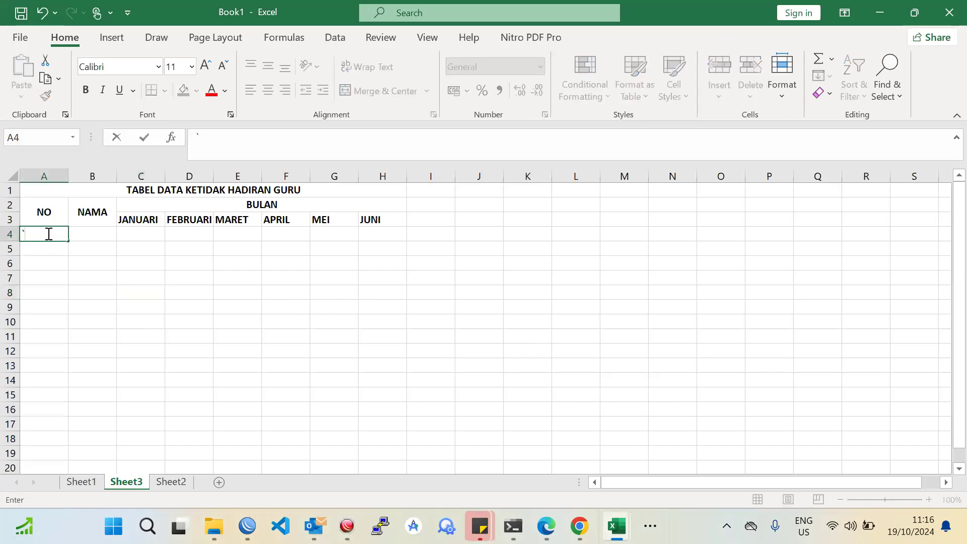
text(1)
key(Return)
text(2)
key(Return)
Step: Fill the series from A4:A5 down so rows 4–18 are numbered 1 to 15
drag(47, 233, 60, 249)
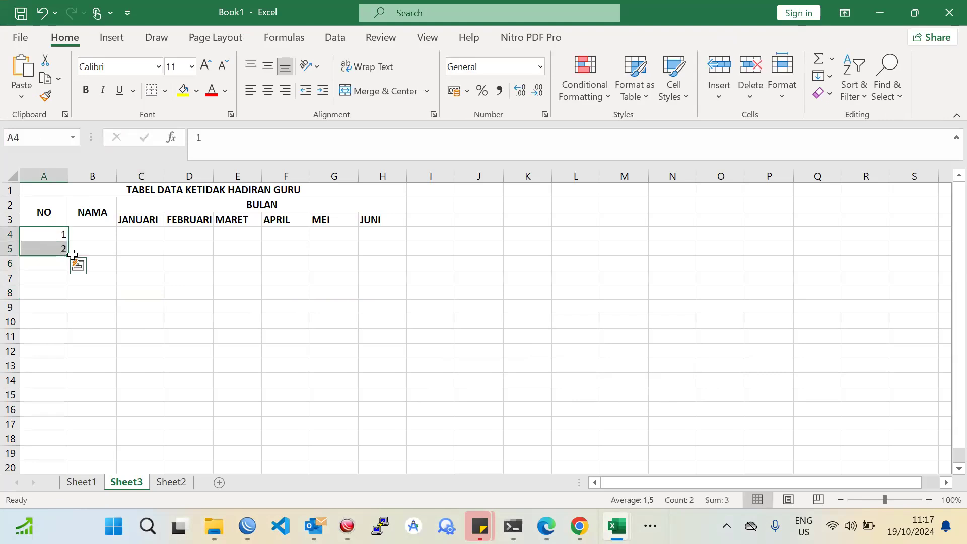
click(57, 252)
click(62, 235)
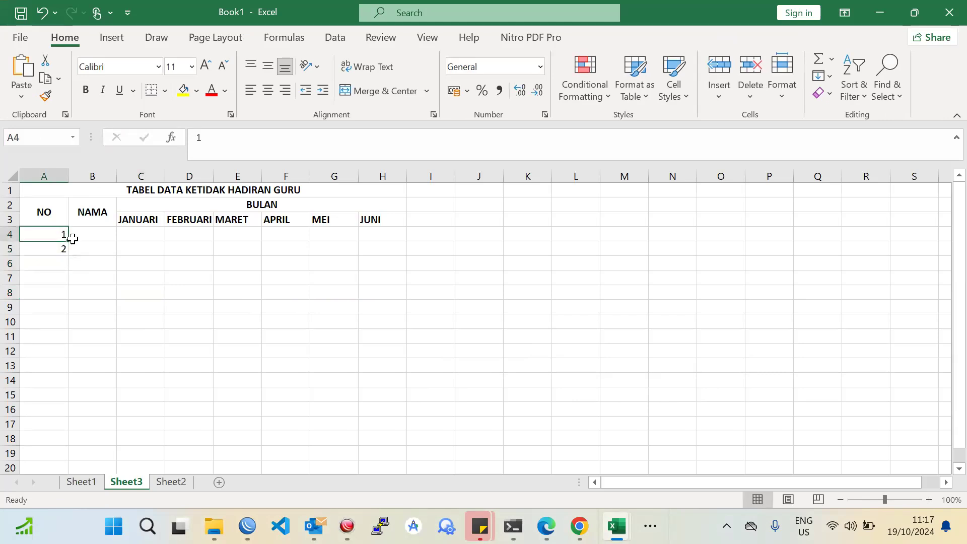
drag(68, 241, 52, 340)
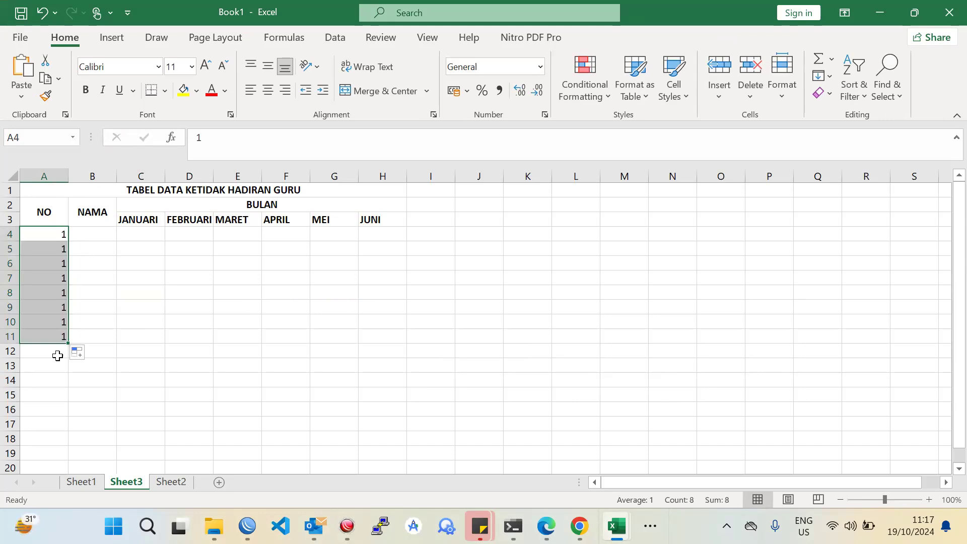
click(61, 253)
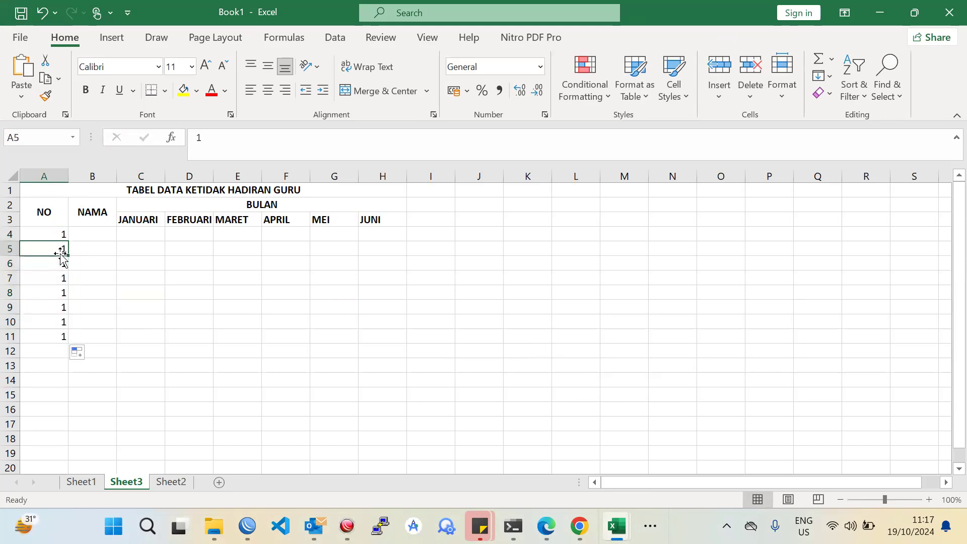
text(2)
click(86, 275)
drag(58, 233, 55, 248)
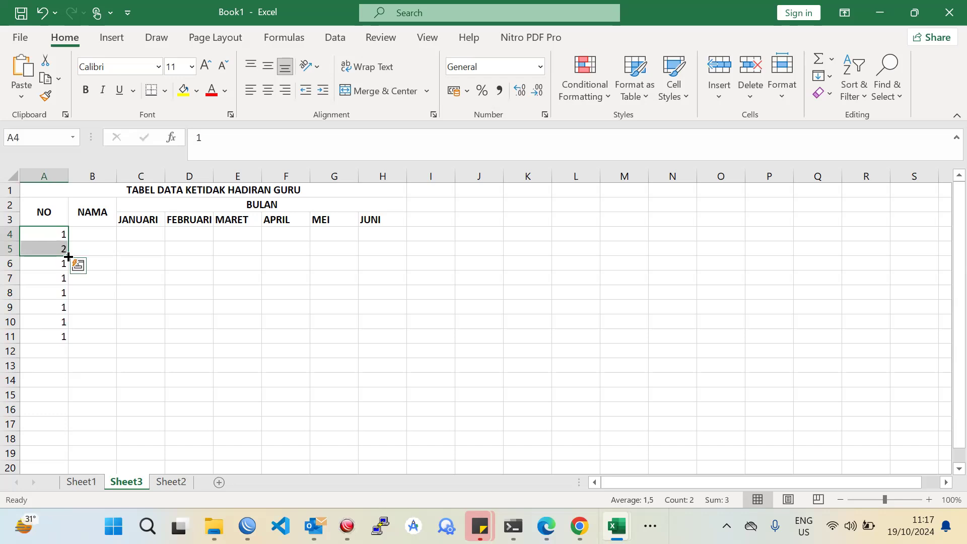
drag(67, 257, 59, 440)
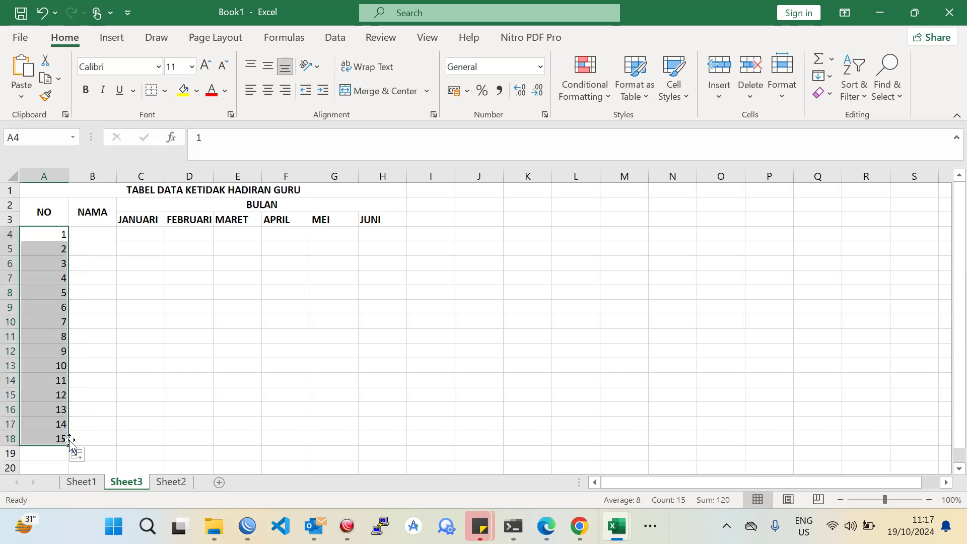
click(83, 294)
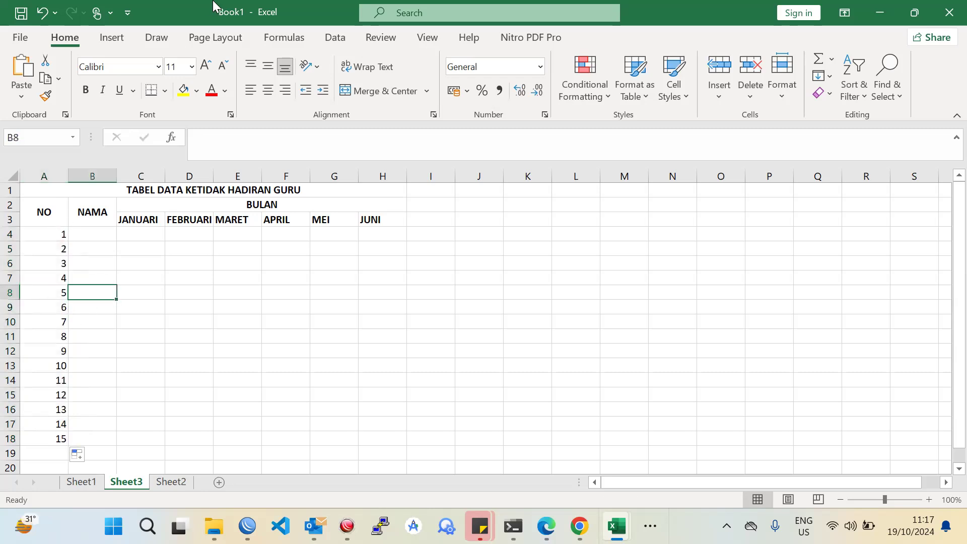
Step: Restore Excel to a smaller window over the PowerPoint slide
double_click(195, 8)
click(246, 119)
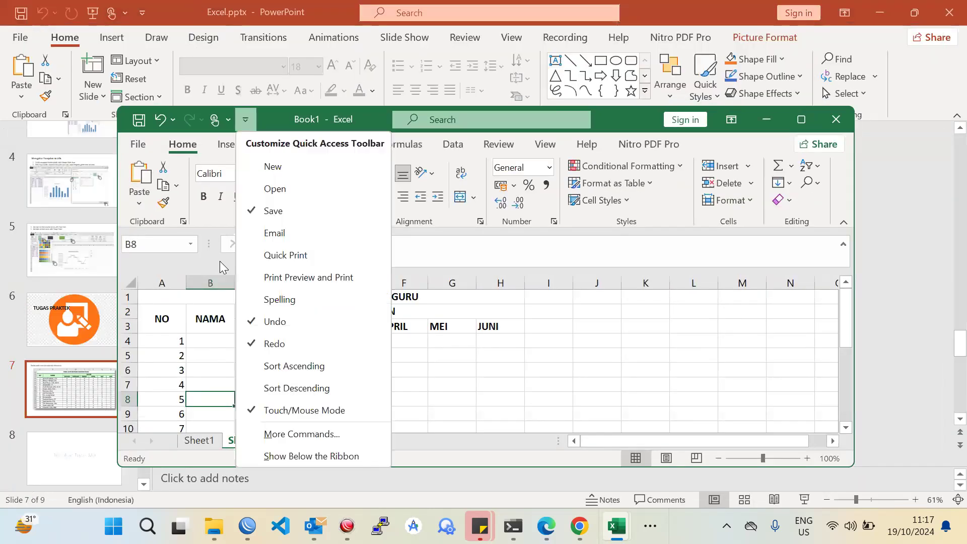
key(Escape)
Step: Maximize Excel and centre the numbers in the NO column A
drag(276, 112, 234, 295)
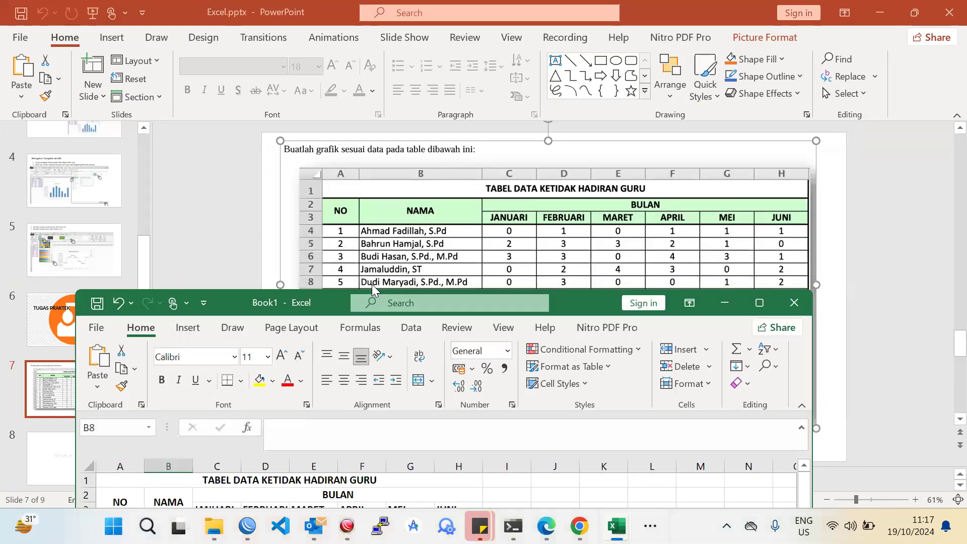
double_click(224, 300)
click(207, 319)
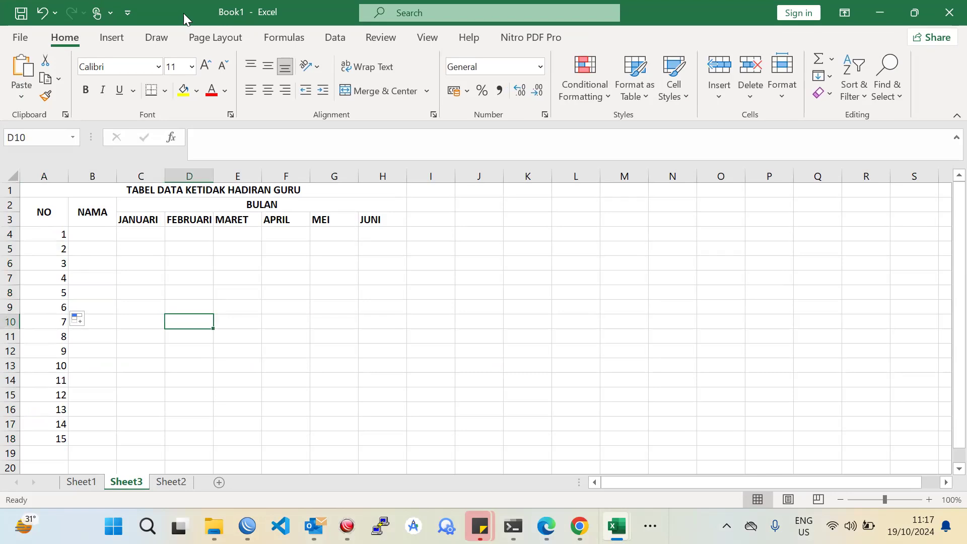
click(44, 176)
click(71, 261)
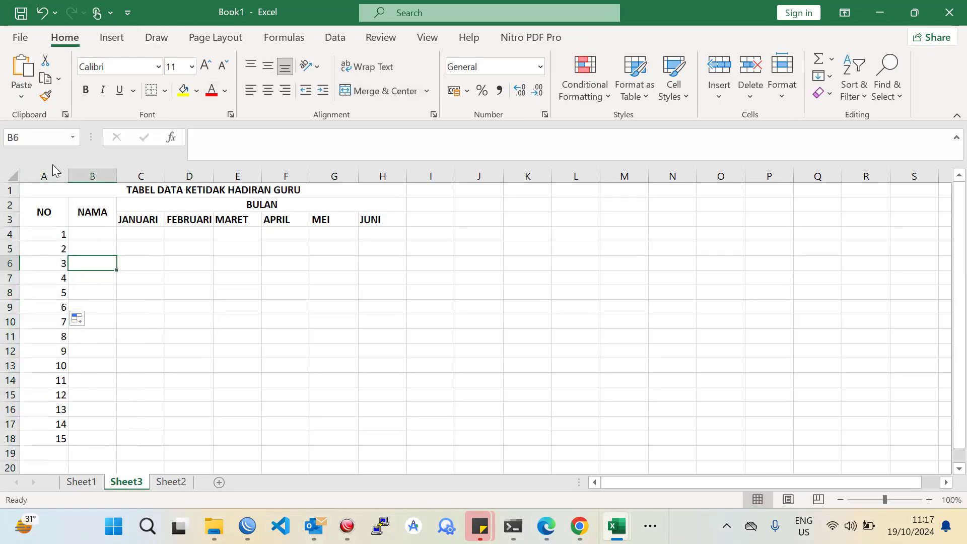
click(44, 176)
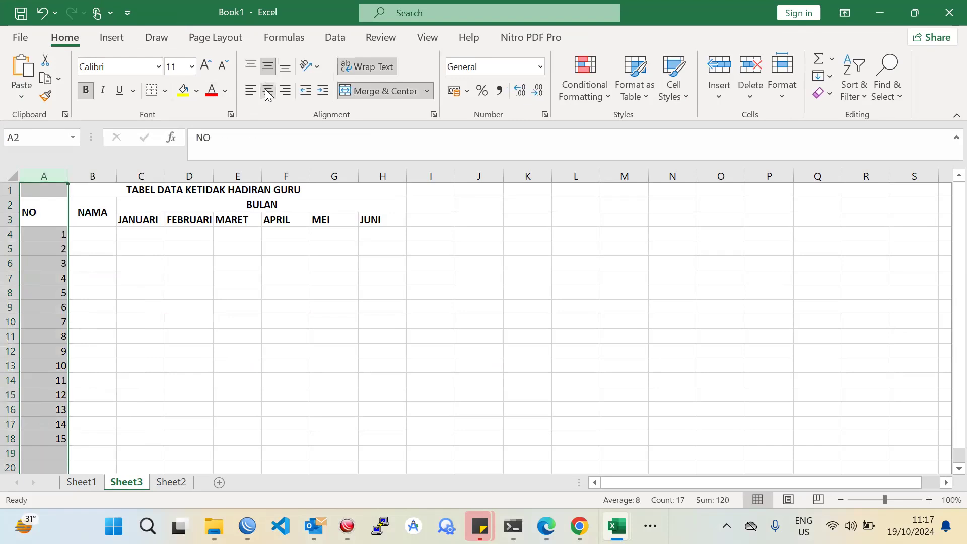
click(267, 91)
click(286, 283)
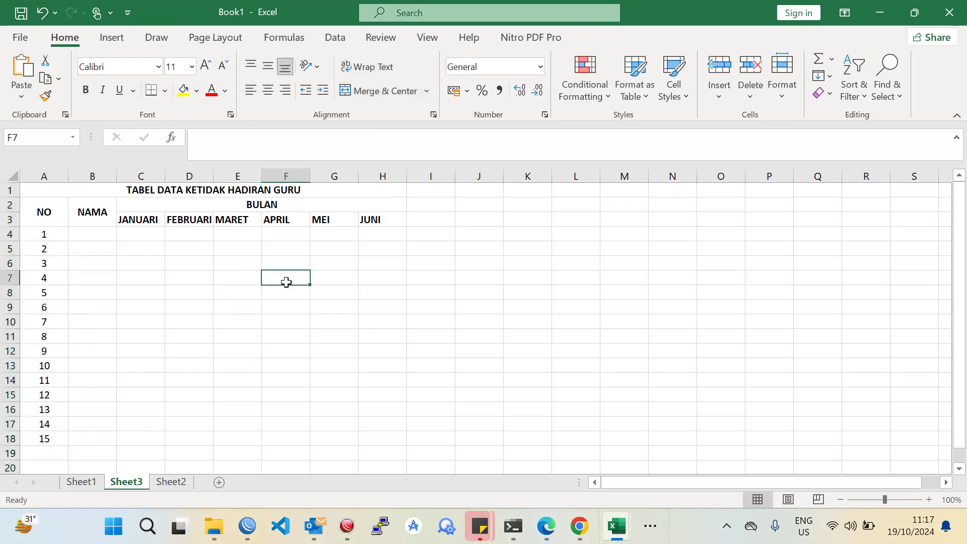
Step: Apply All Borders to the absence table A1:H18
drag(44, 187, 290, 432)
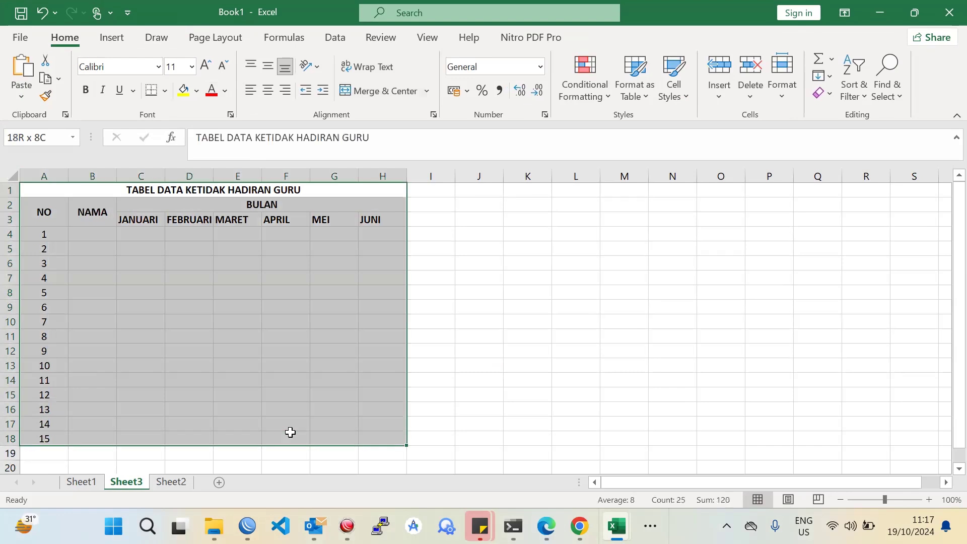
right_click(333, 234)
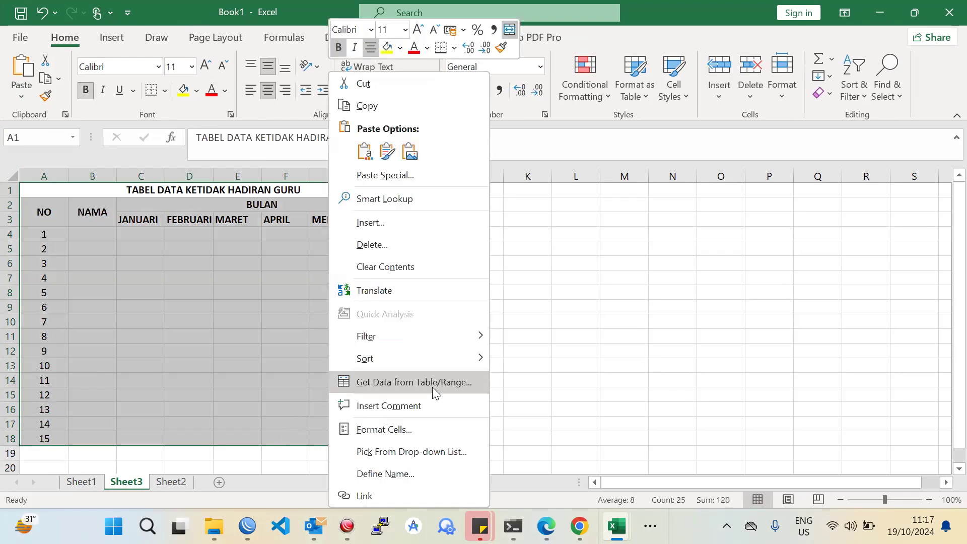
click(382, 429)
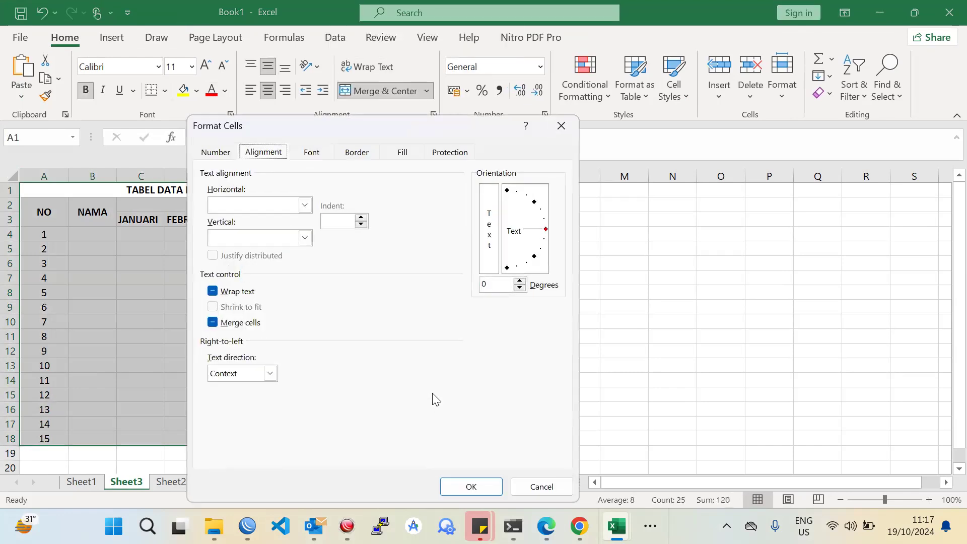
drag(544, 127, 362, 220)
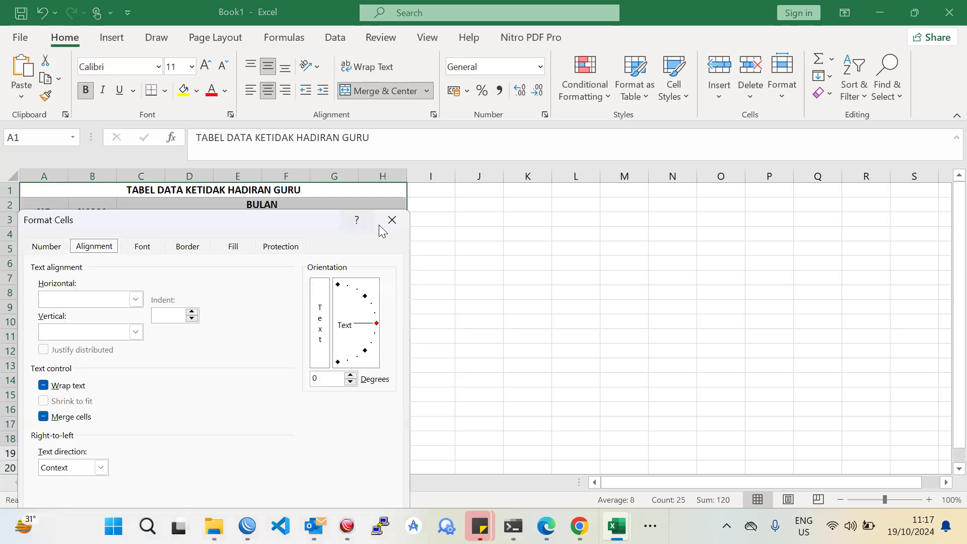
click(380, 218)
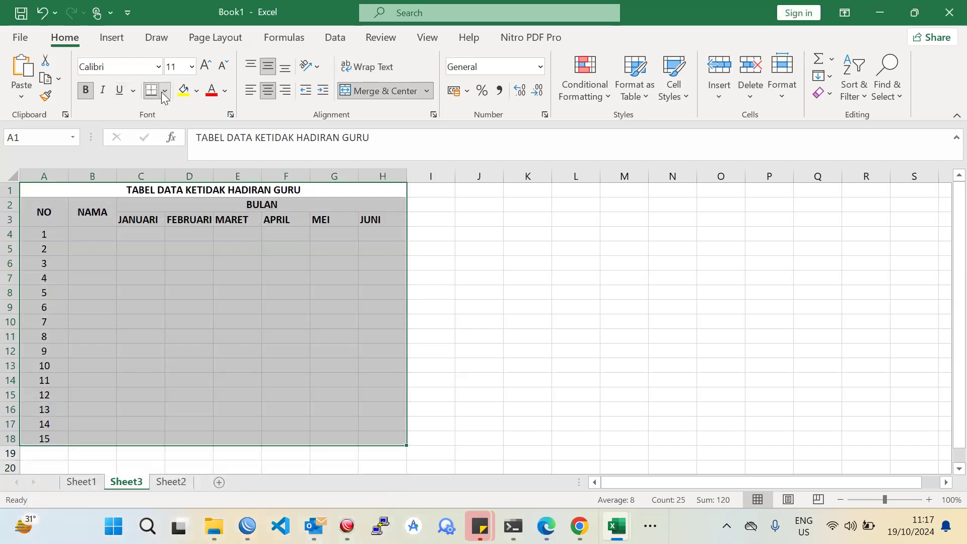
click(164, 91)
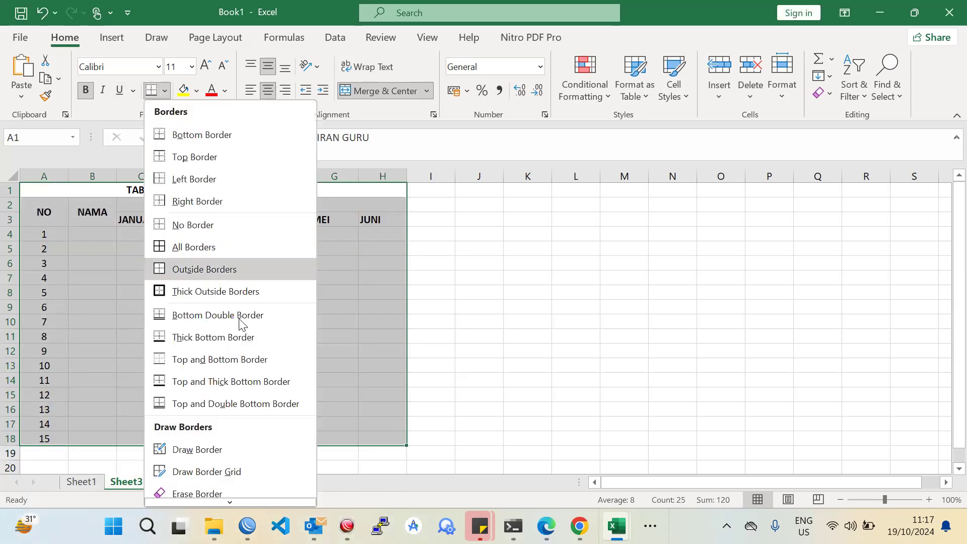
click(231, 252)
click(422, 306)
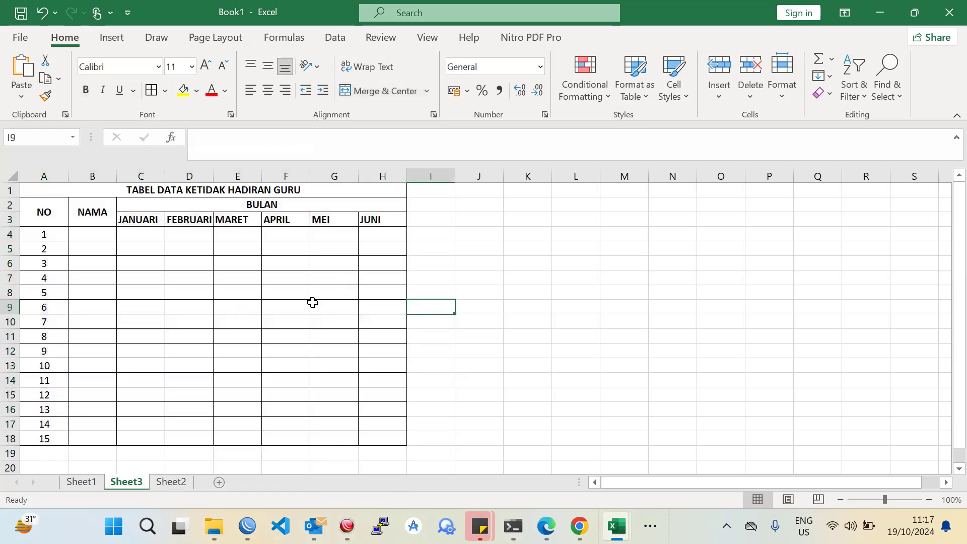
scroll(279, 313, down, 2)
scroll(252, 292, up, 2)
Step: Clear the table selection and restore the Excel window down so the reference slide is visible
drag(55, 194, 352, 453)
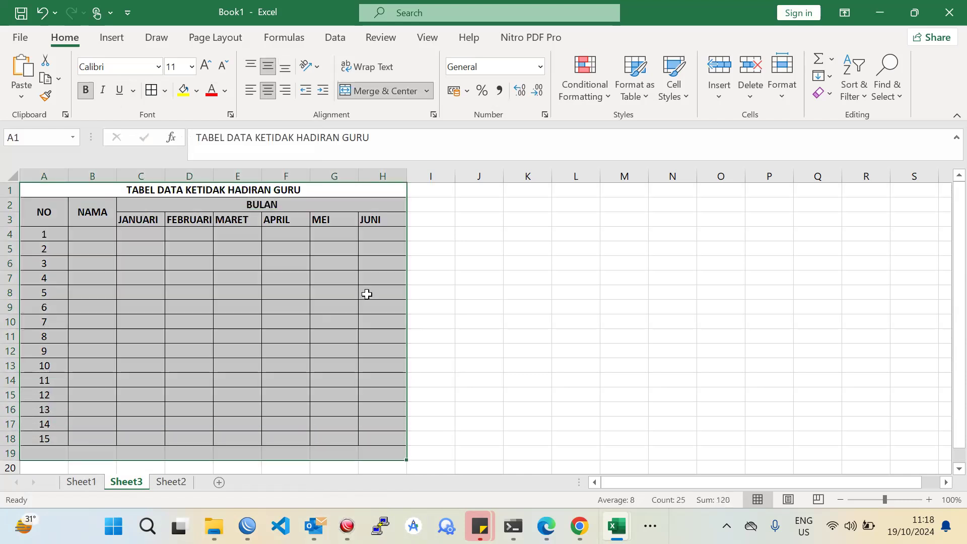
right_click(367, 294)
click(38, 205)
click(41, 186)
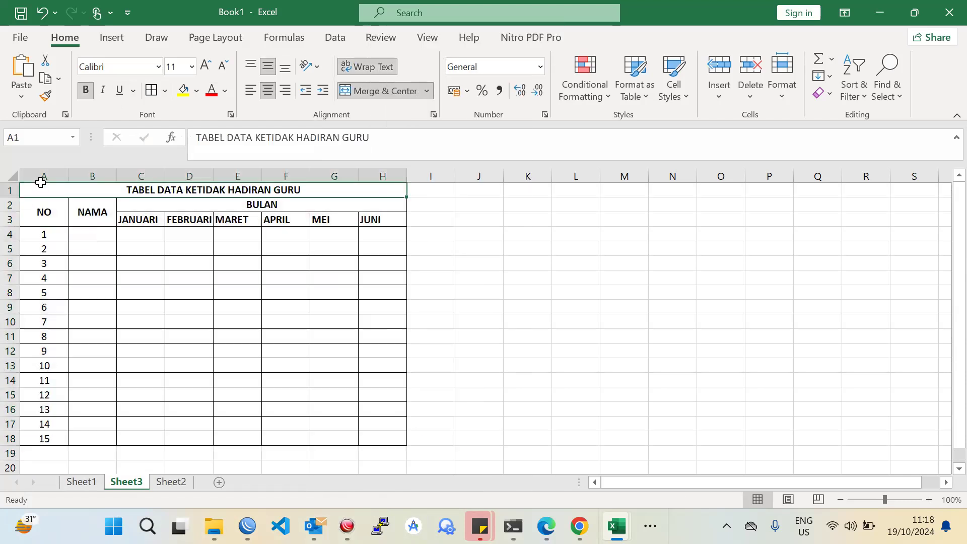
drag(41, 185, 177, 436)
click(439, 284)
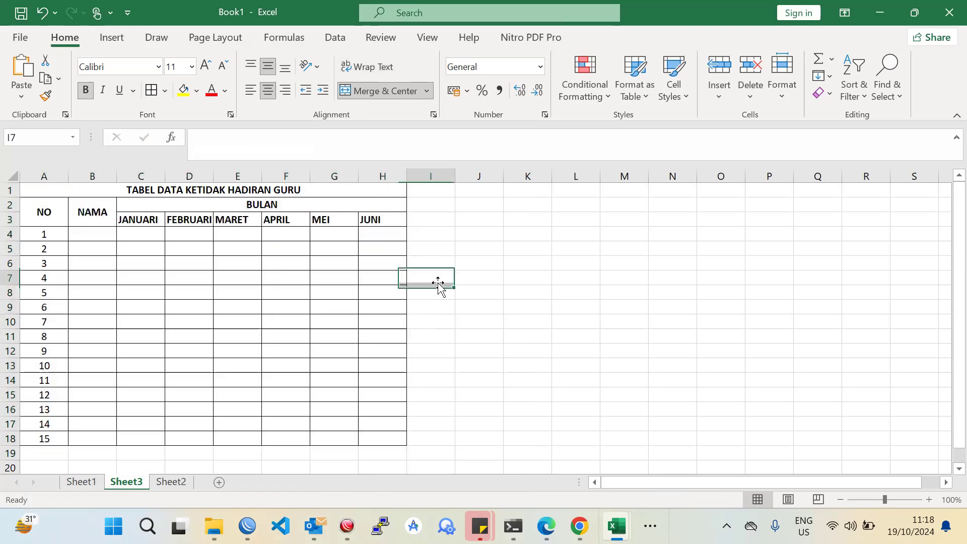
double_click(345, 5)
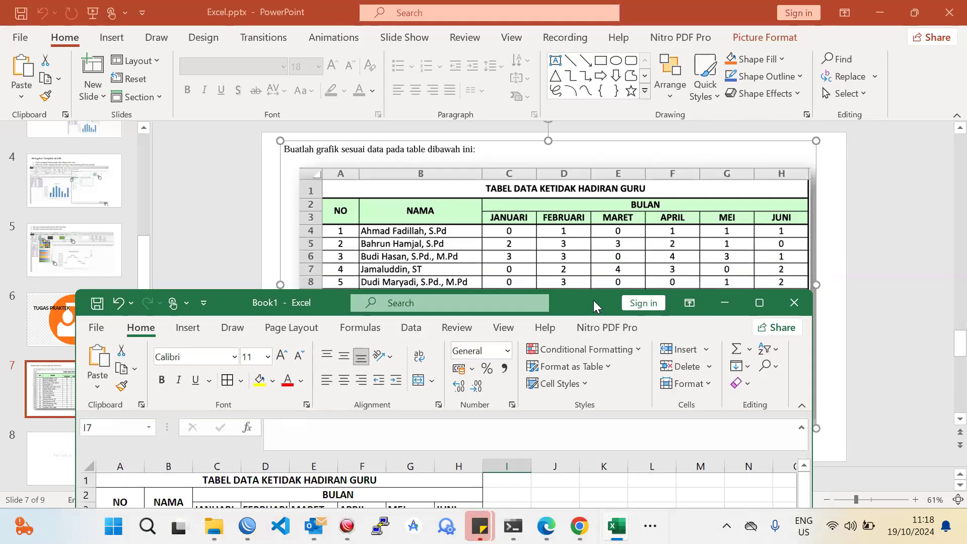
double_click(593, 300)
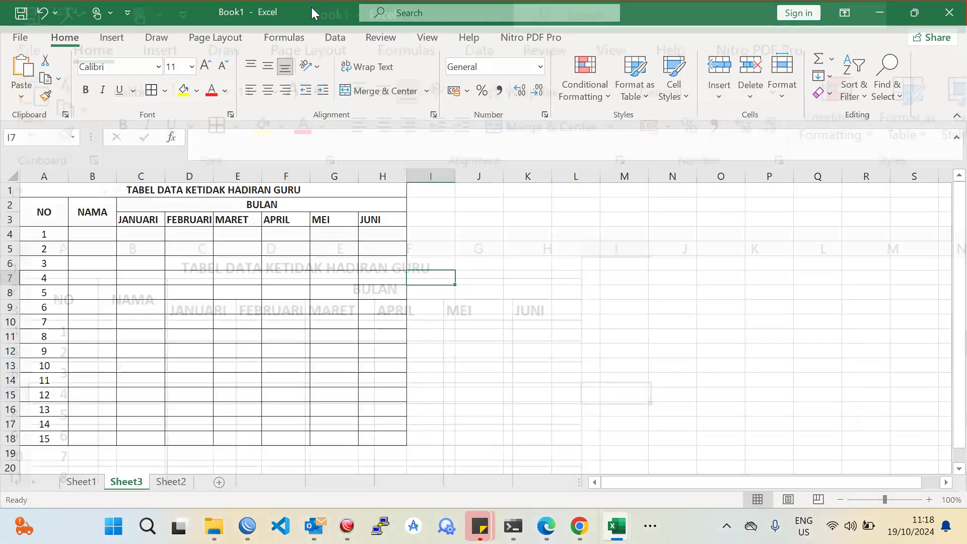
double_click(311, 7)
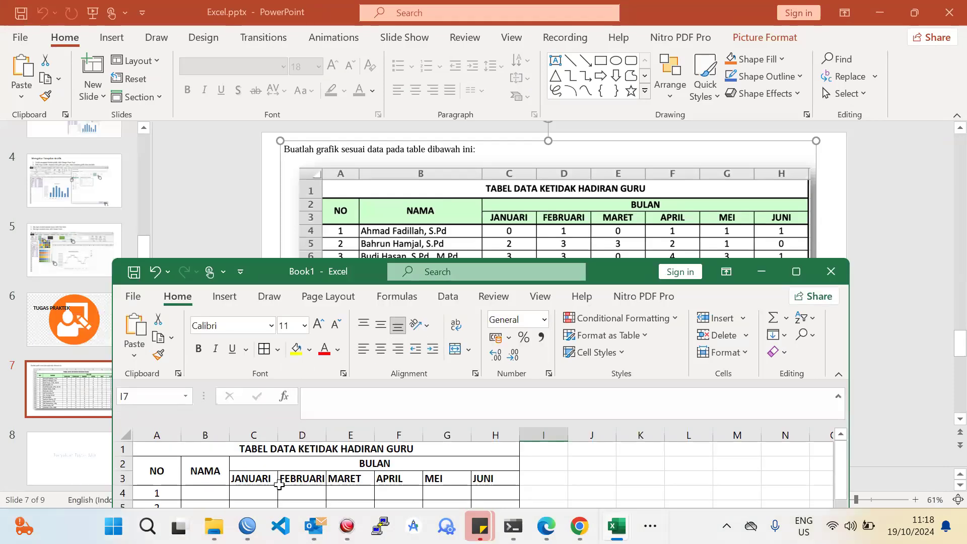
Step: Enter the first teacher's full name in cell B4 under NAMA
click(220, 490)
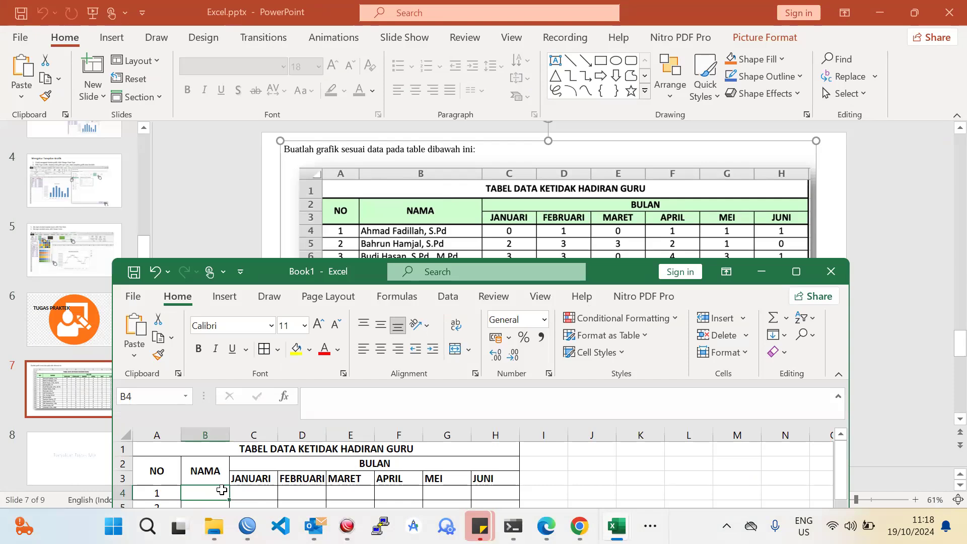
text(aHMA)
key(BackSpace)
key(BackSpace)
key(BackSpace)
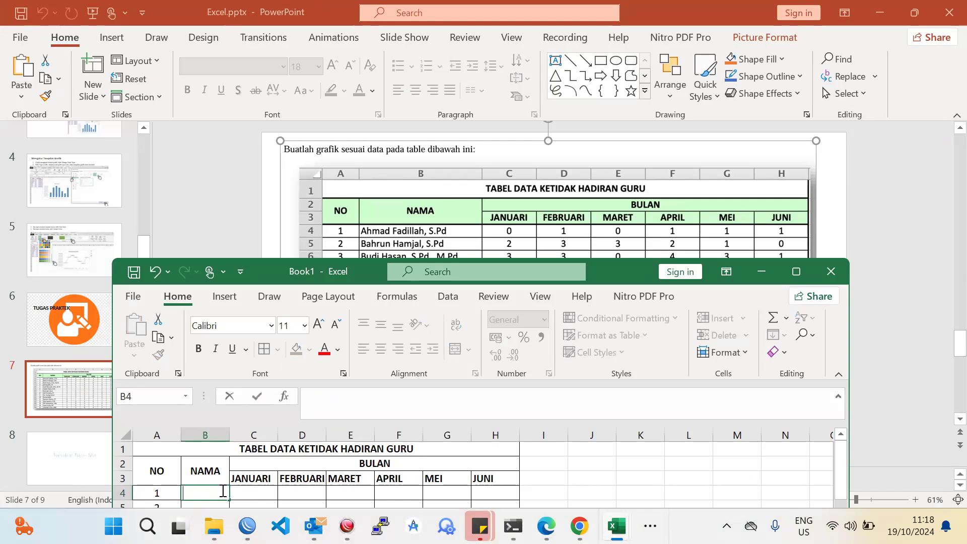
text(fm)
text(adillah, S.Pd)
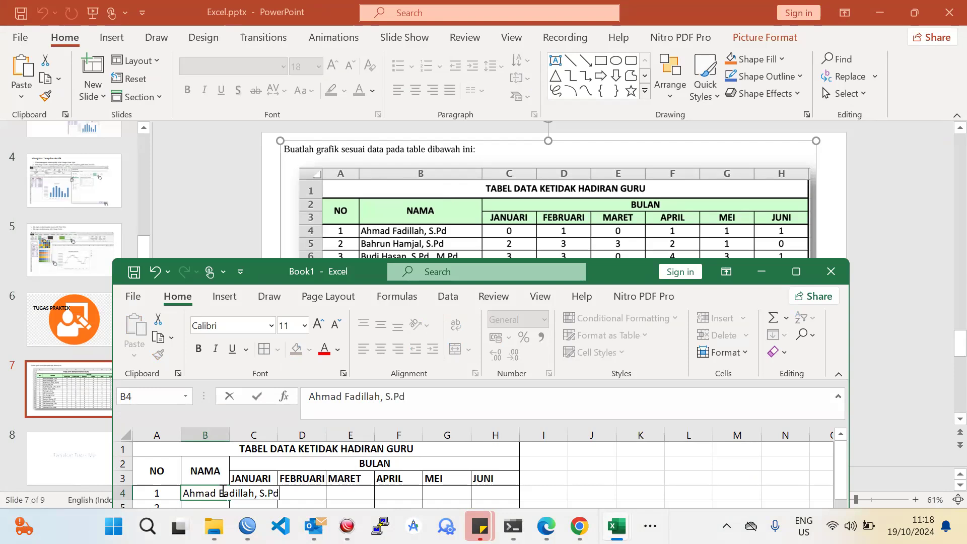
key(Return)
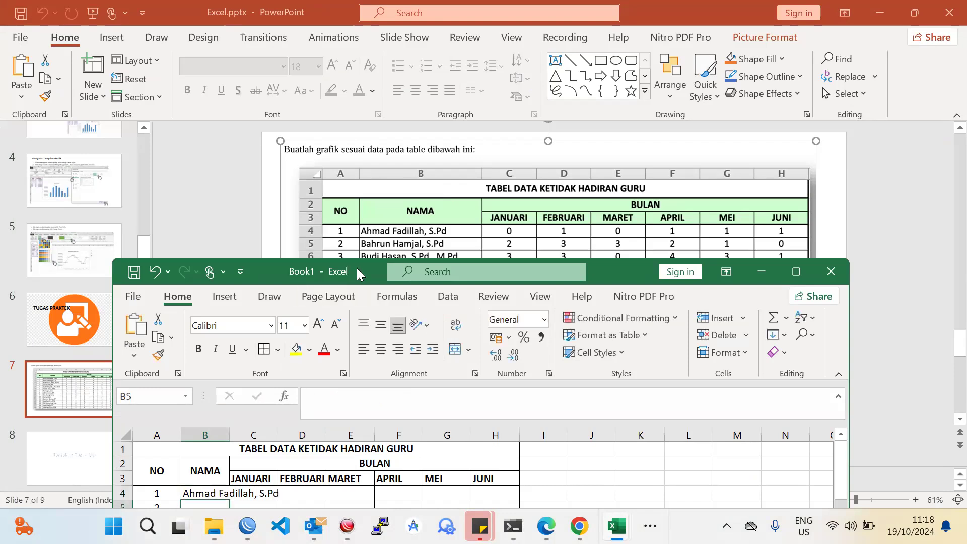
Step: Widen column B to fit the name, then restore the window down again
double_click(361, 266)
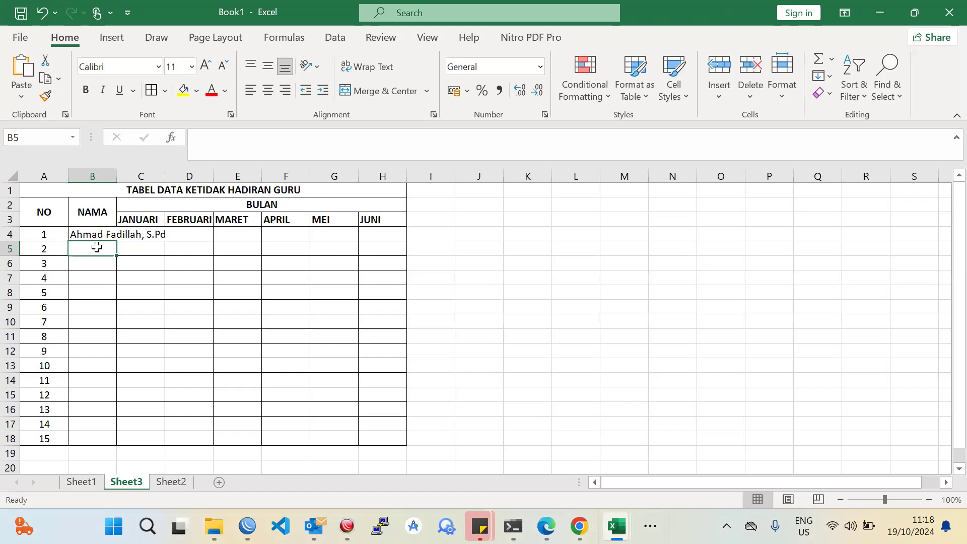
drag(96, 235, 94, 212)
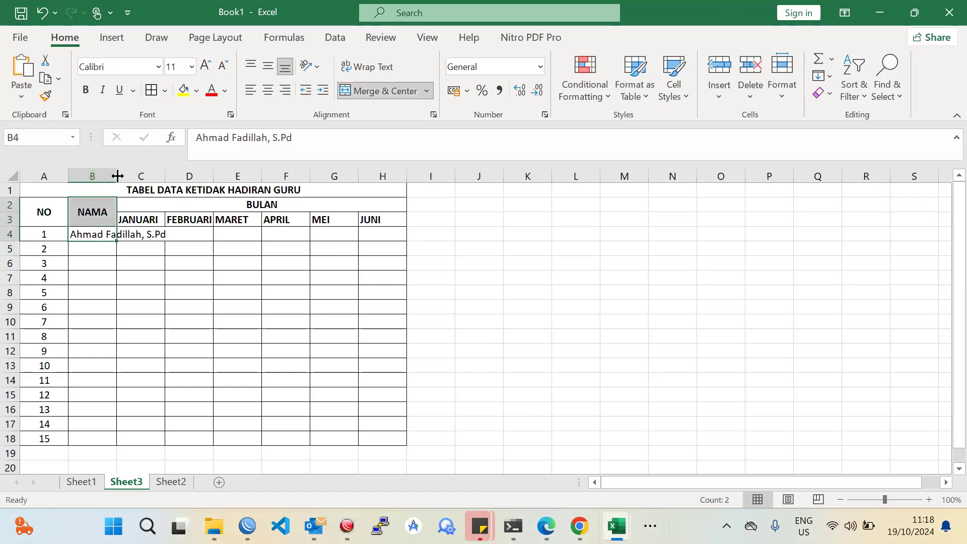
click(129, 282)
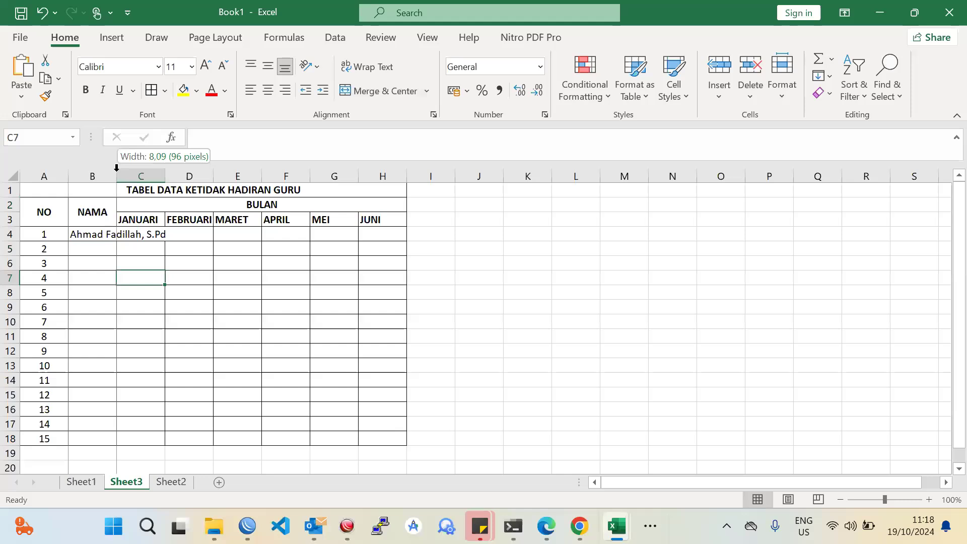
double_click(116, 172)
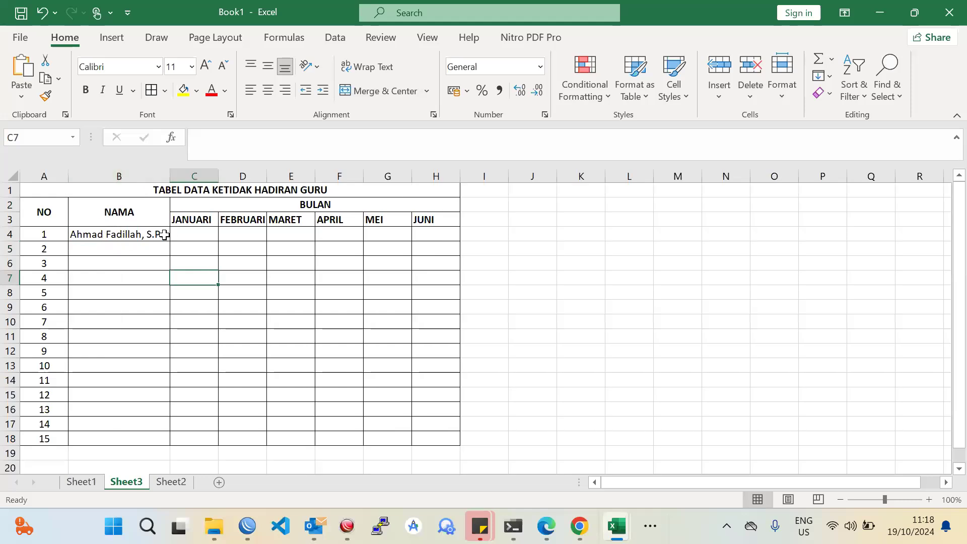
click(156, 263)
click(126, 210)
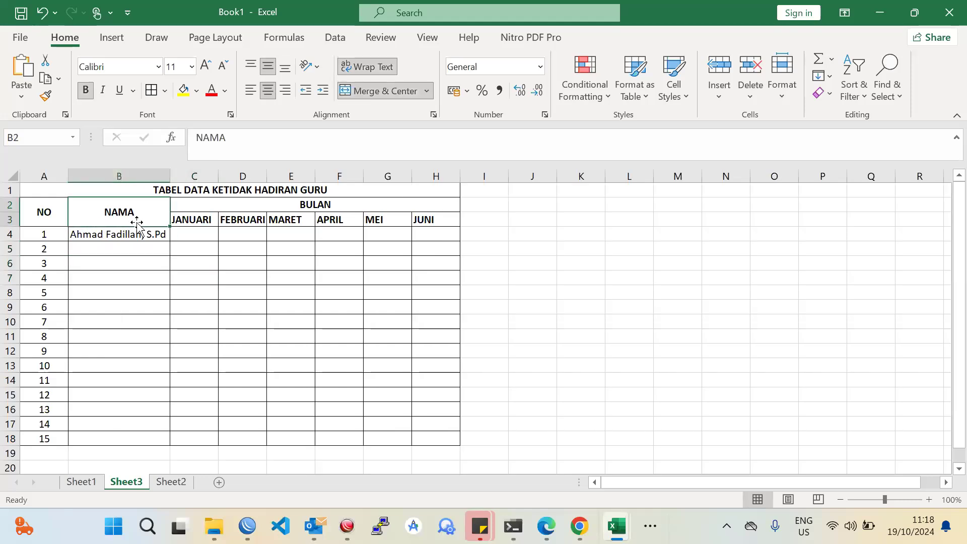
click(195, 263)
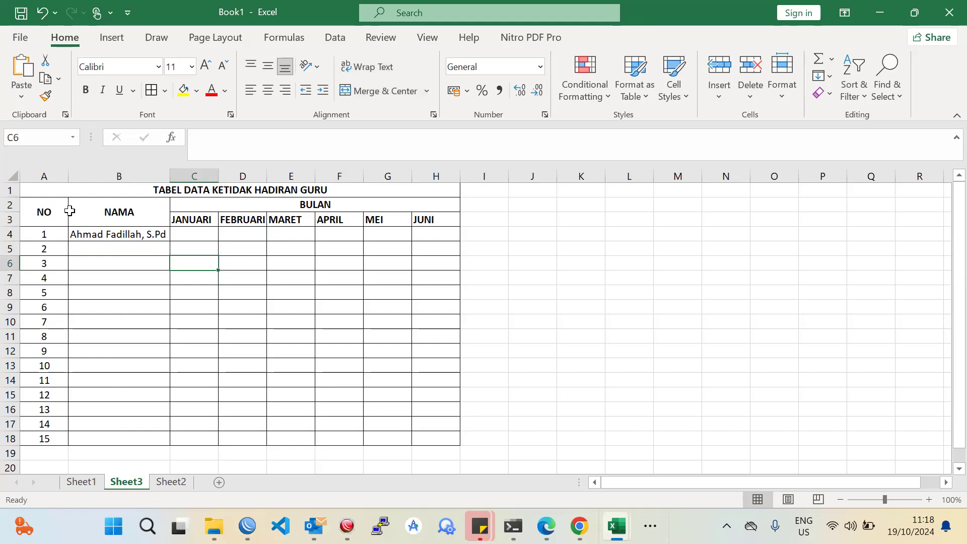
click(324, 275)
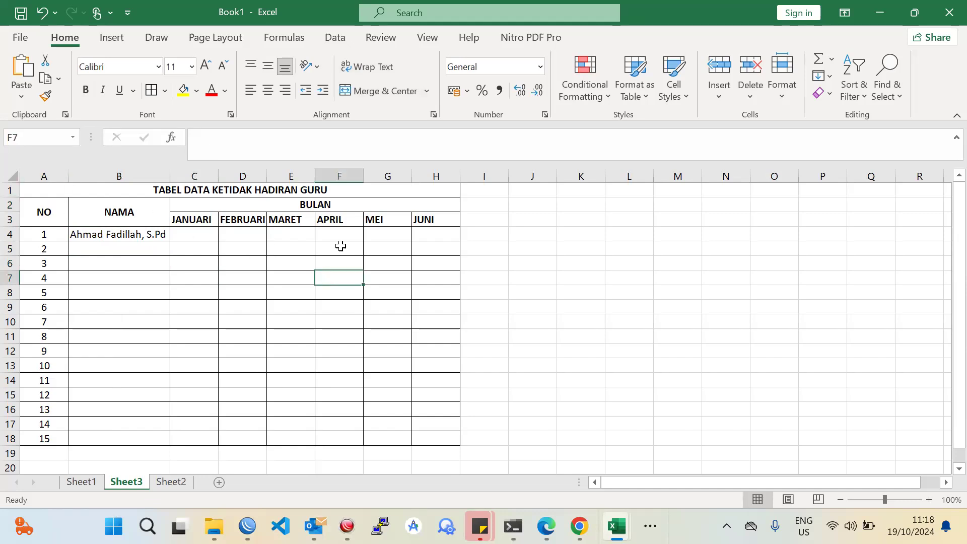
double_click(324, 14)
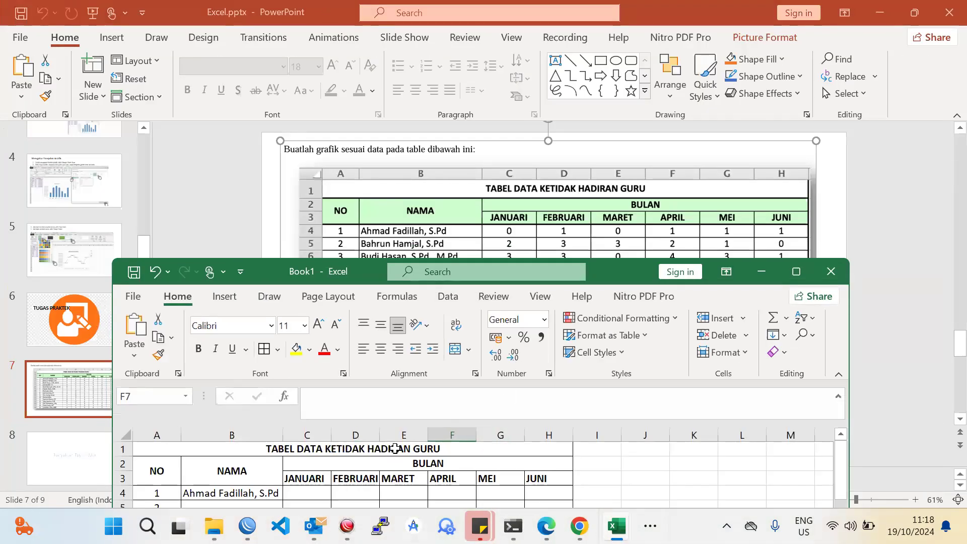
Step: Enter the January–June absences 0, 1, 0, 1, 1, 1 across C4:H4
scroll(391, 475, down, 1)
scroll(335, 470, up, 2)
click(321, 493)
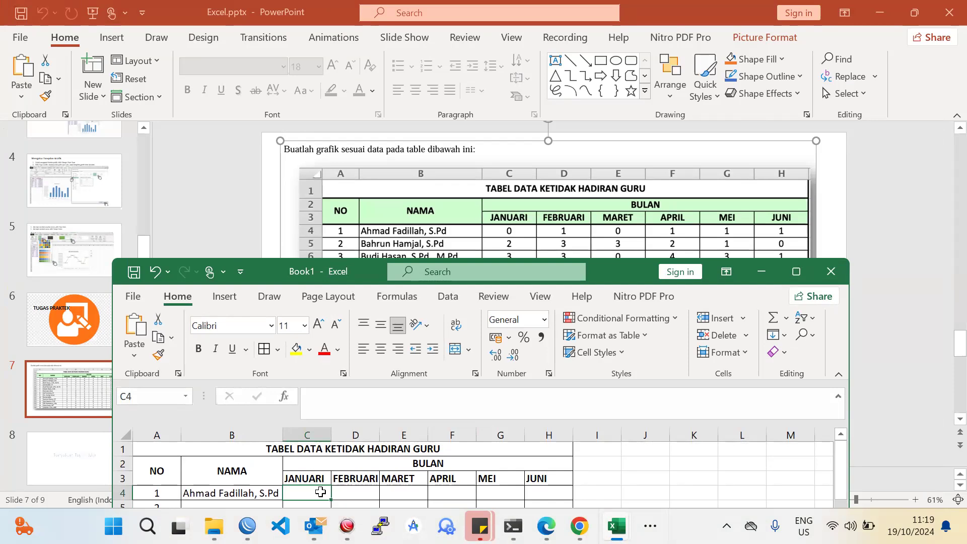
text(0)
key(Tab)
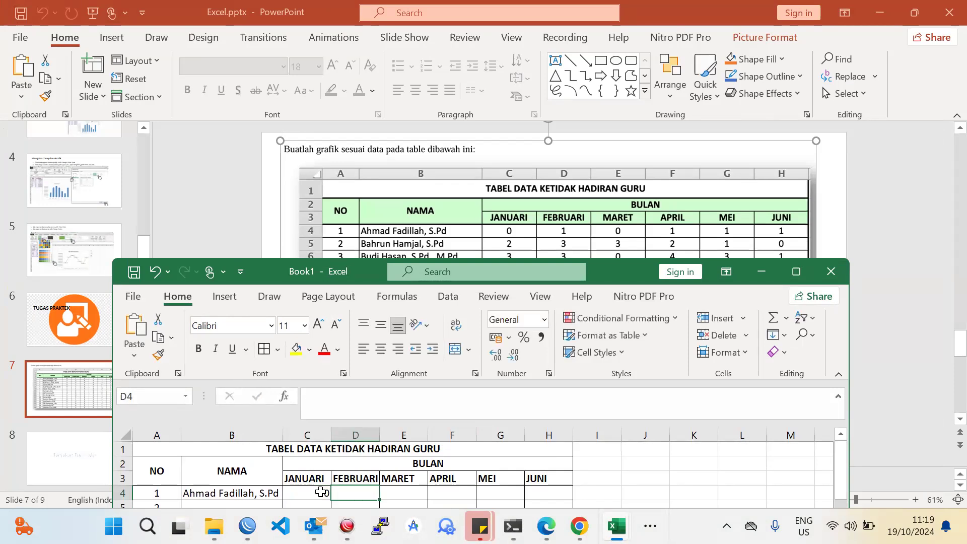
text(`)
click(321, 492)
key(Tab)
text(1)
key(Tab)
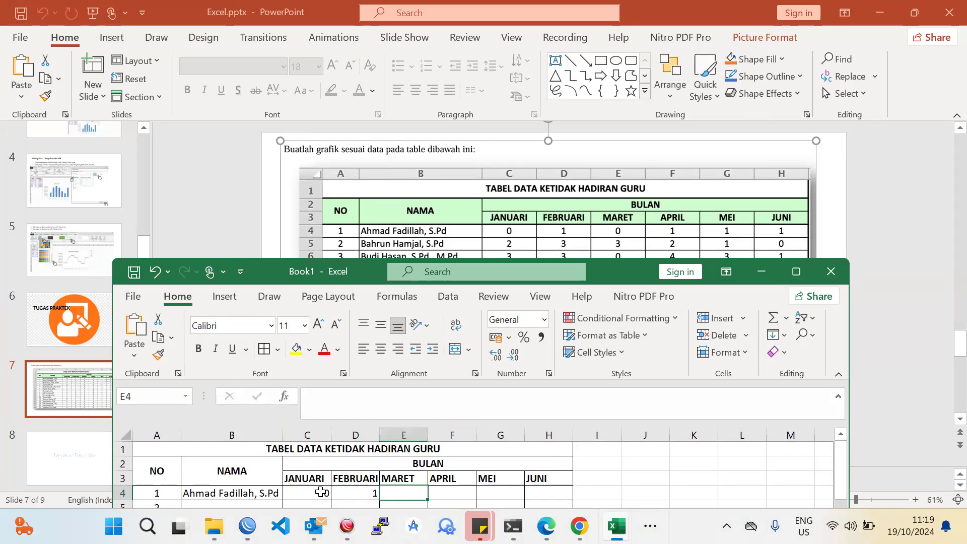
text(0)
key(Tab)
text(1)
key(Tab)
text(1)
key(Tab)
text(1)
key(Tab)
Step: Centre columns C through H, then restore the window down to show the slide
double_click(616, 265)
click(358, 278)
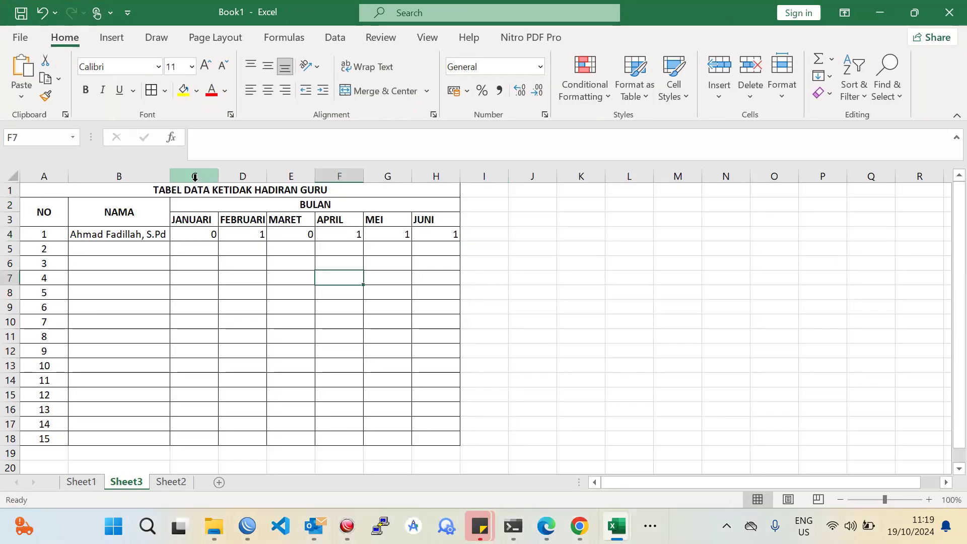
click(198, 279)
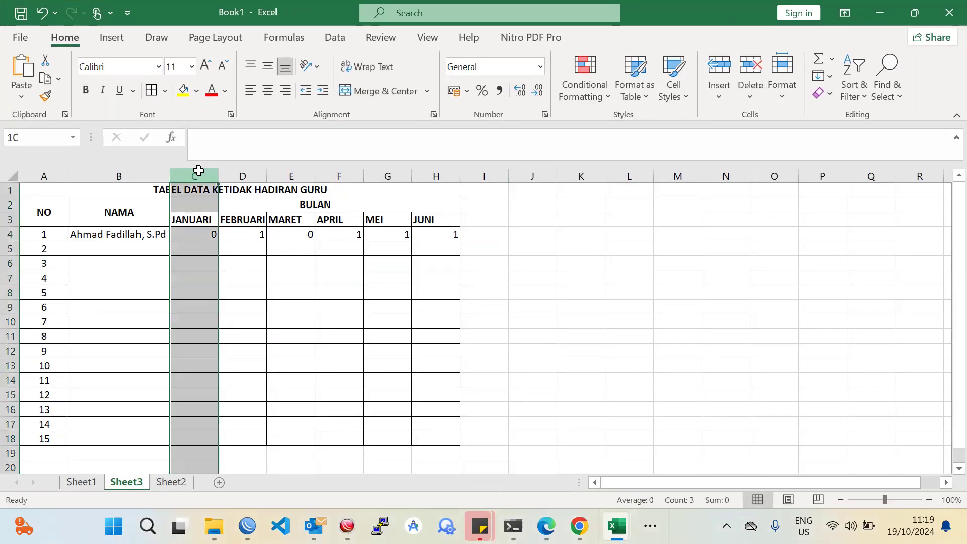
drag(199, 168, 437, 163)
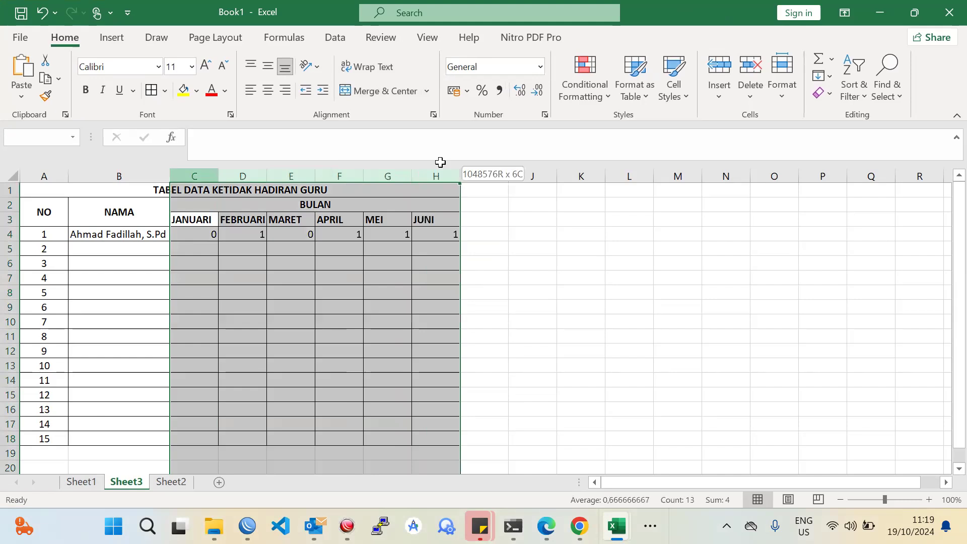
click(268, 89)
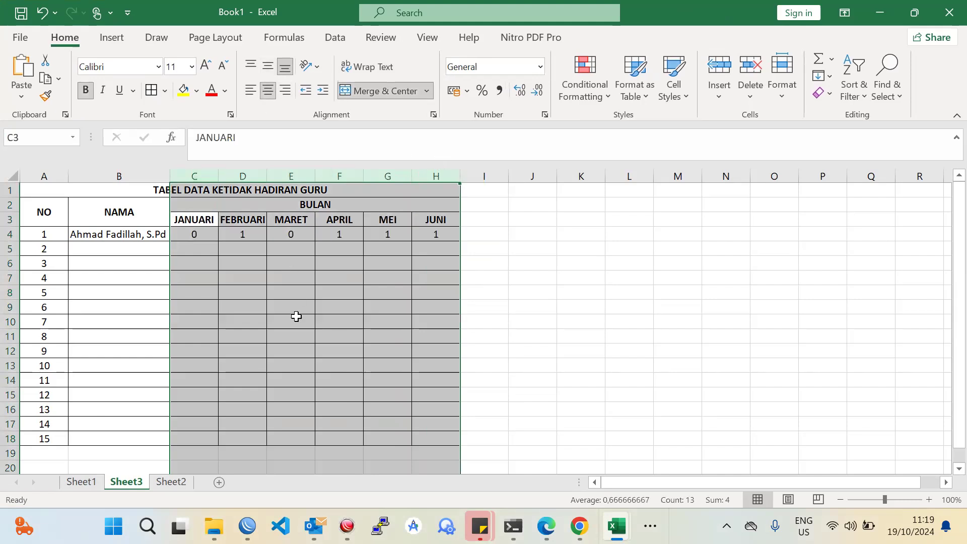
click(296, 317)
double_click(340, 8)
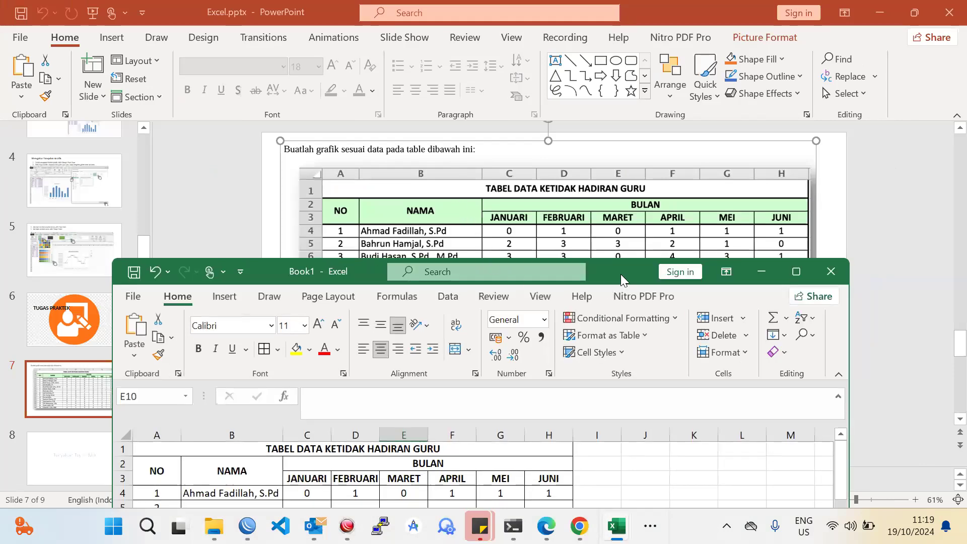
drag(621, 274, 735, 162)
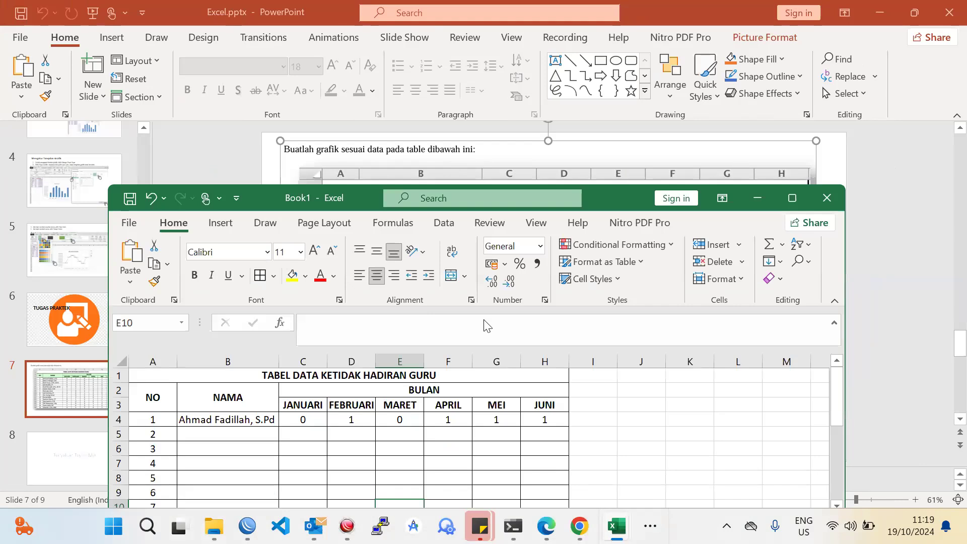
scroll(417, 438, down, 1)
scroll(416, 438, up, 1)
drag(620, 200, 644, 202)
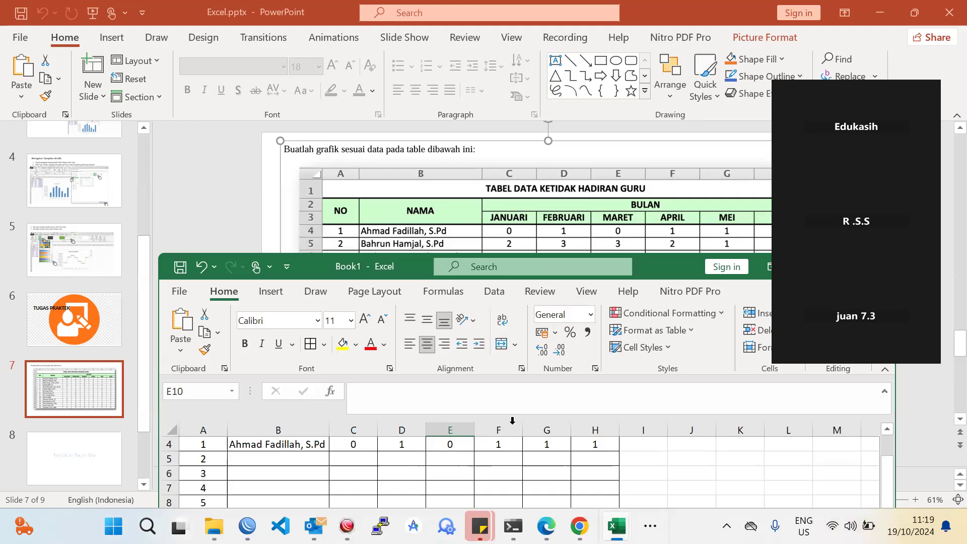
click(851, 525)
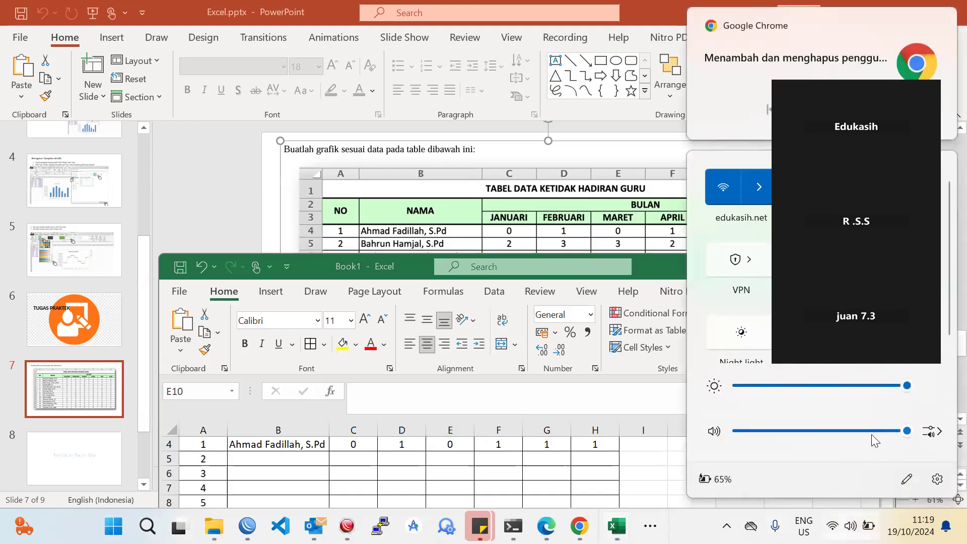
click(335, 456)
scroll(334, 457, up, 1)
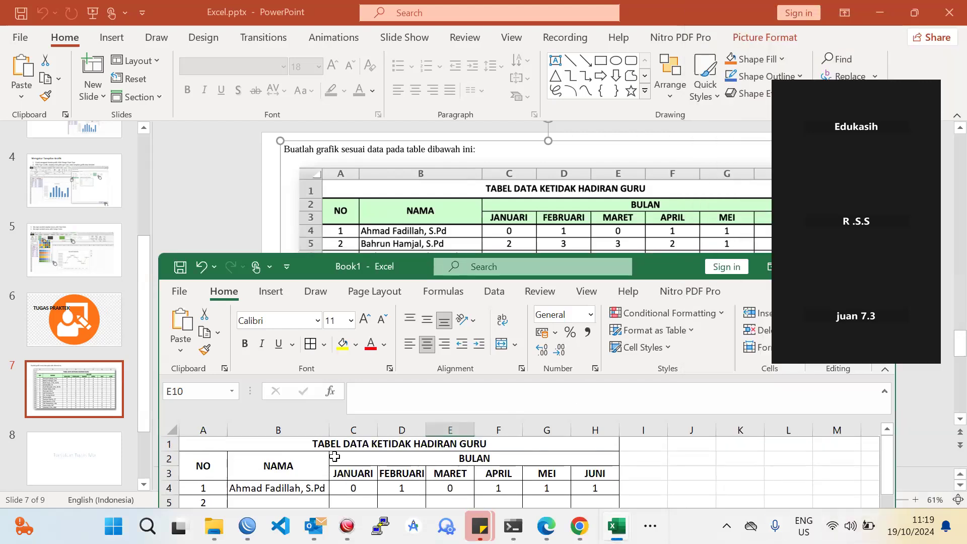
scroll(381, 461, down, 1)
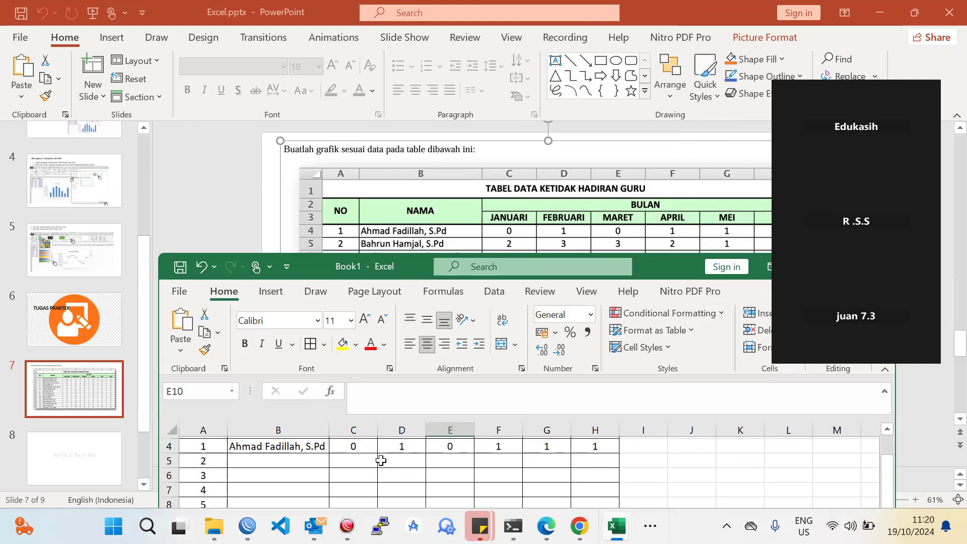
click(252, 458)
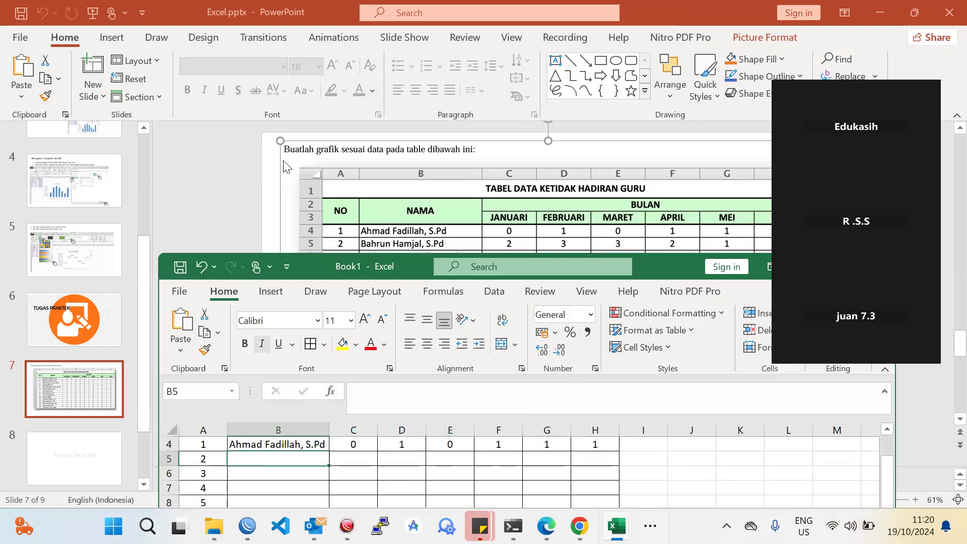
click(362, 185)
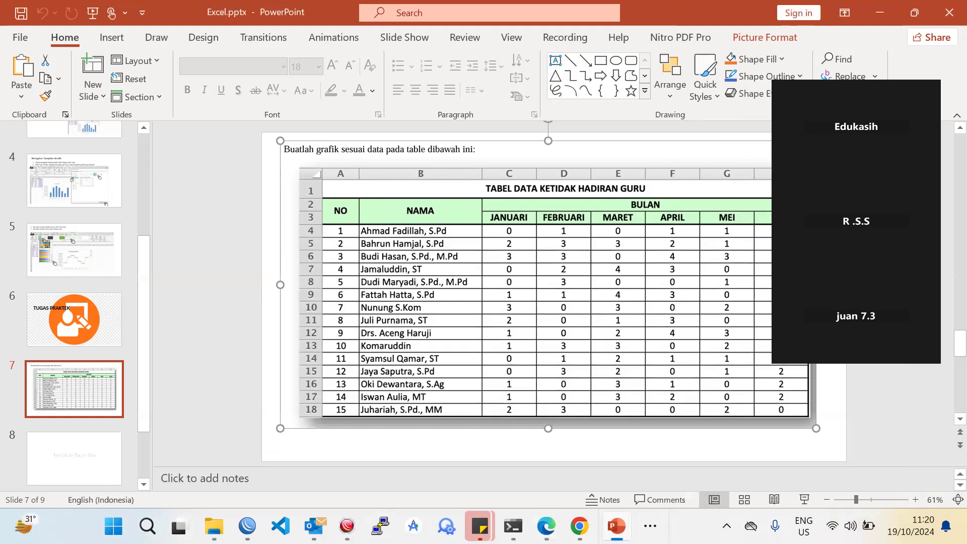
click(617, 525)
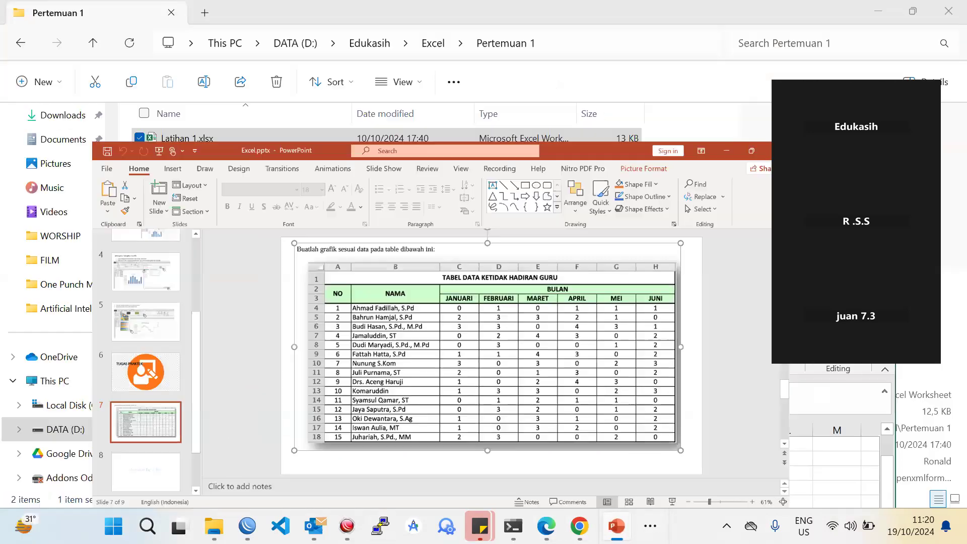
click(779, 471)
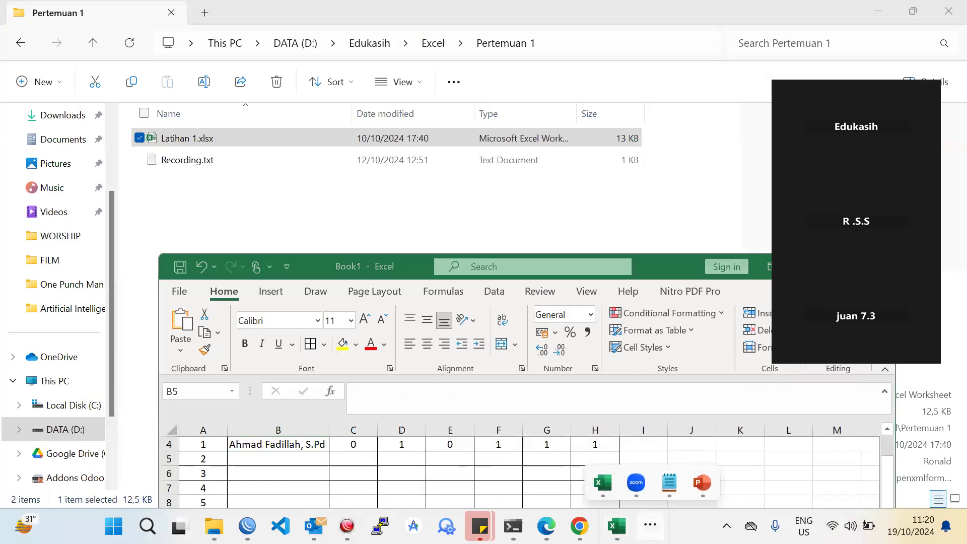
click(700, 481)
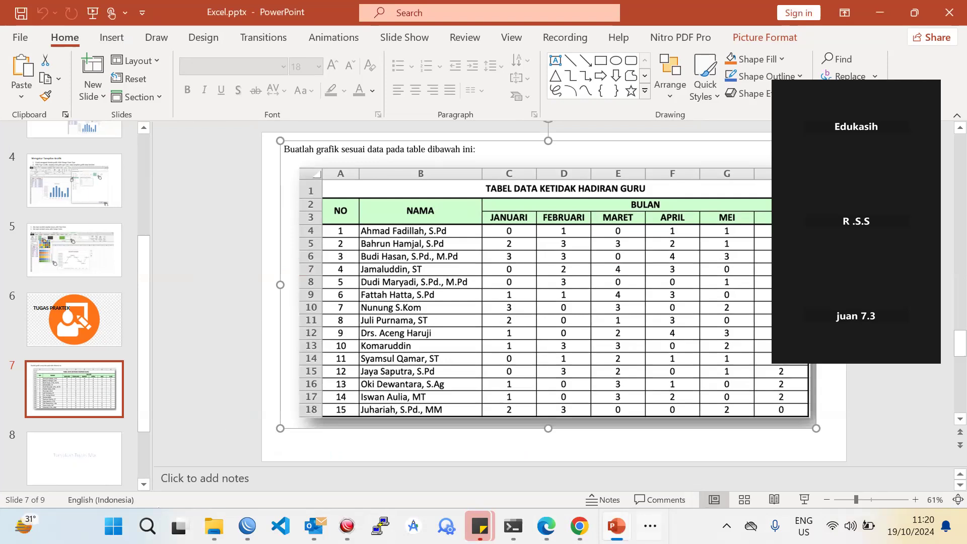
click(651, 526)
click(609, 483)
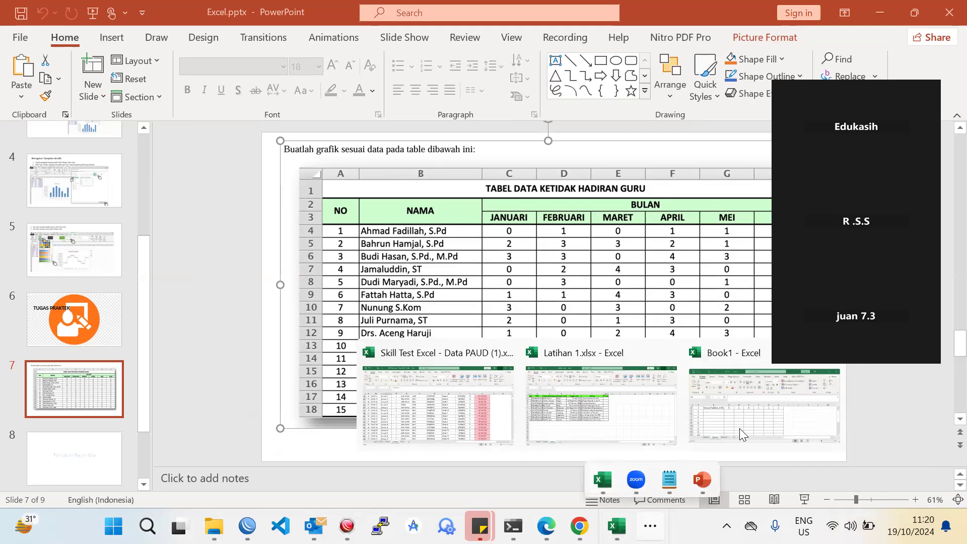
click(740, 429)
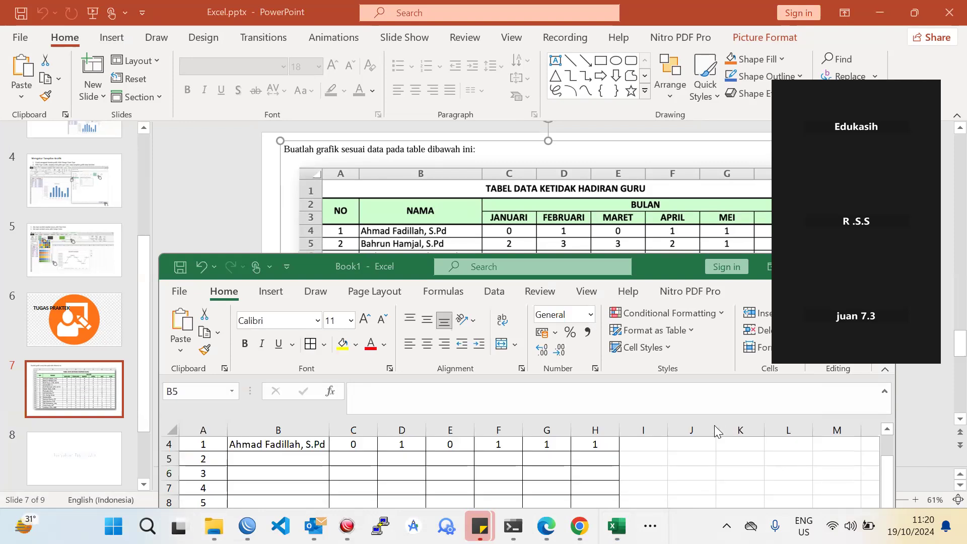
mouse_move(213, 527)
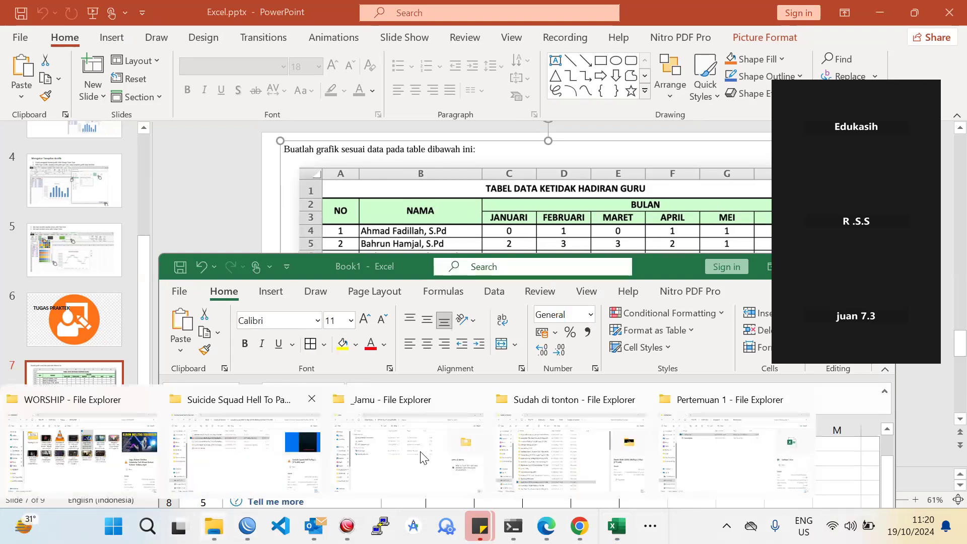
Step: Go from Pertemuan 1 up to Excel, into Pertemuan 2, and open New Microsoft Excel Worksheet.xlsx
click(721, 424)
click(415, 43)
click(433, 44)
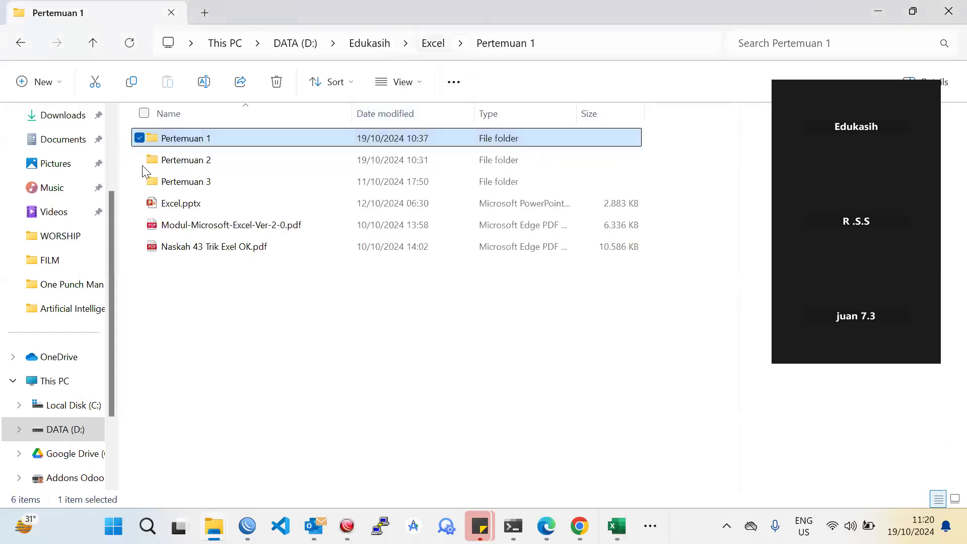
click(159, 161)
double_click(159, 161)
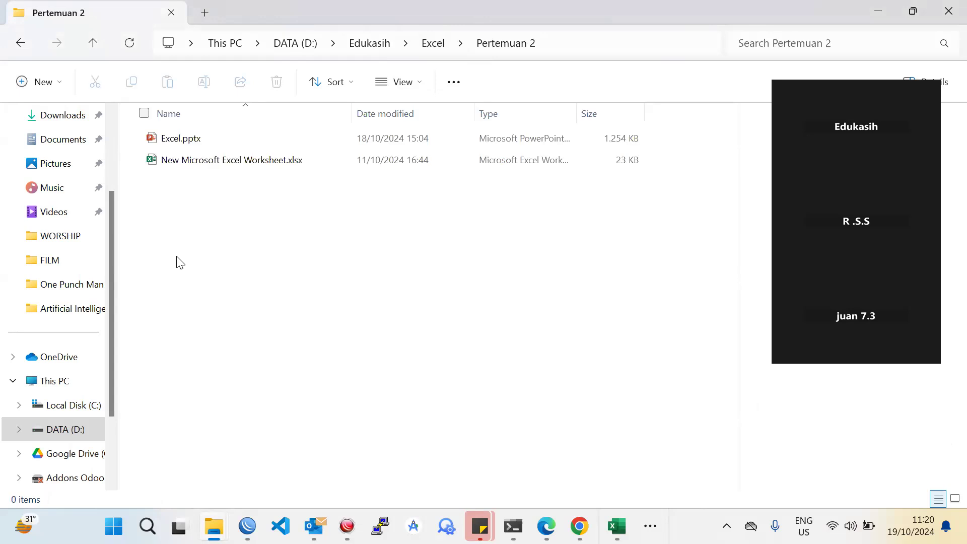
double_click(230, 161)
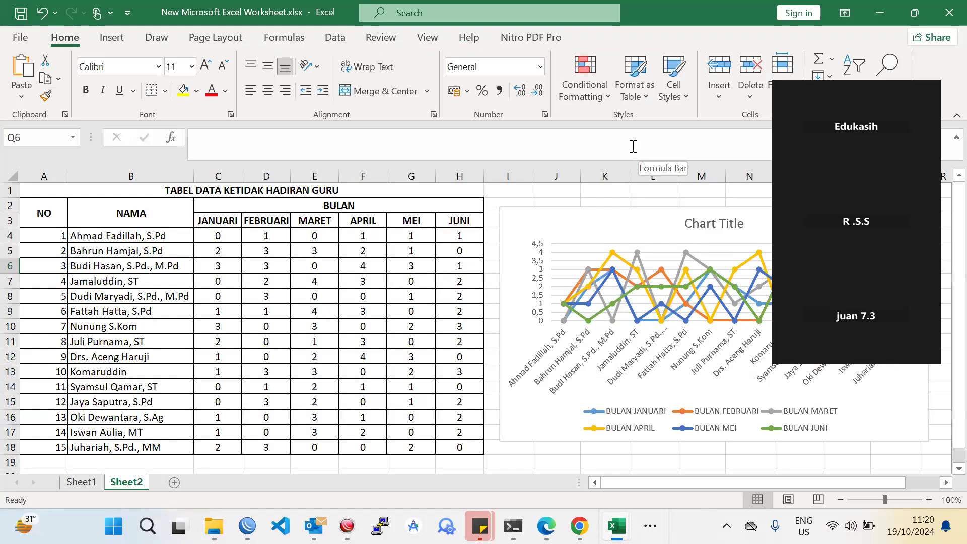
Step: Nudge the Sheet2 line chart slightly up and right, then select it to copy
click(298, 281)
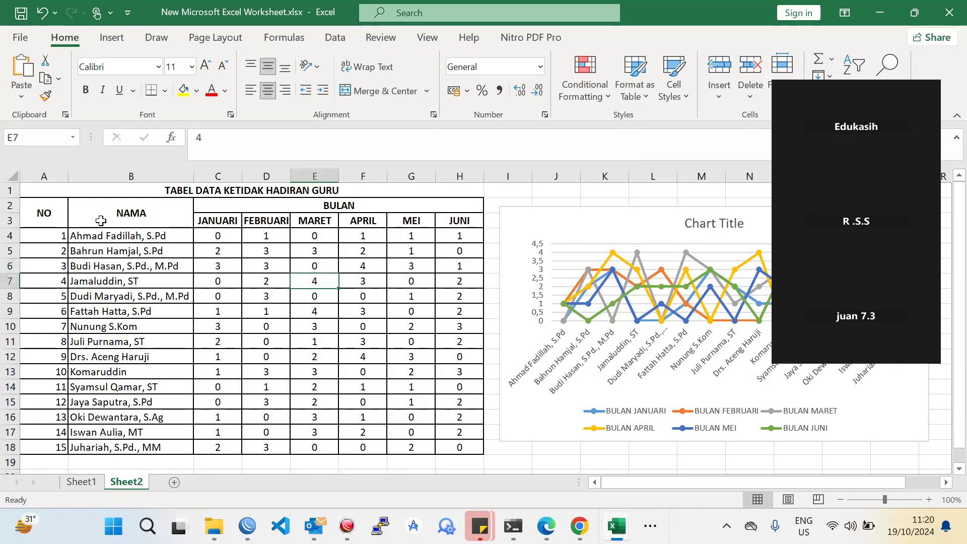
click(71, 214)
scroll(558, 331, down, 2)
scroll(557, 331, up, 2)
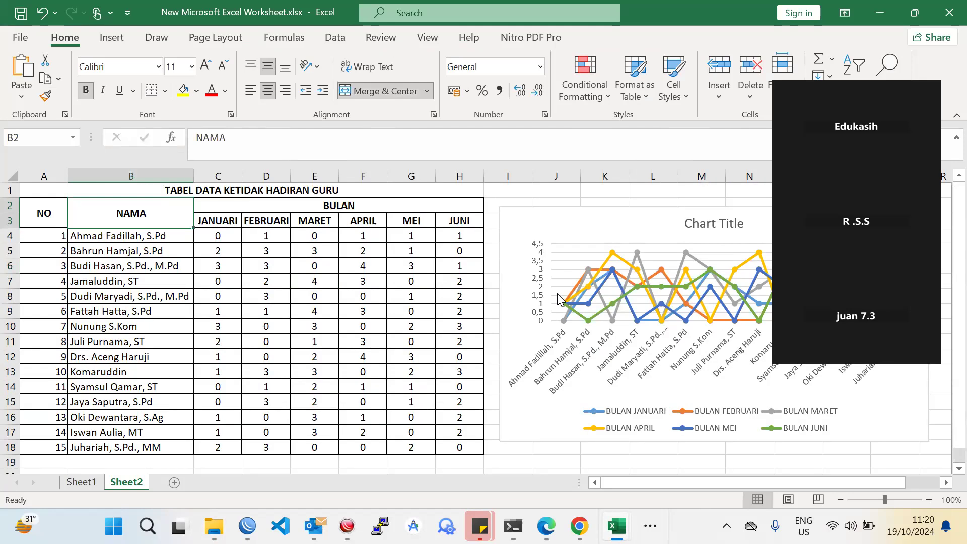
click(549, 215)
drag(549, 214, 561, 204)
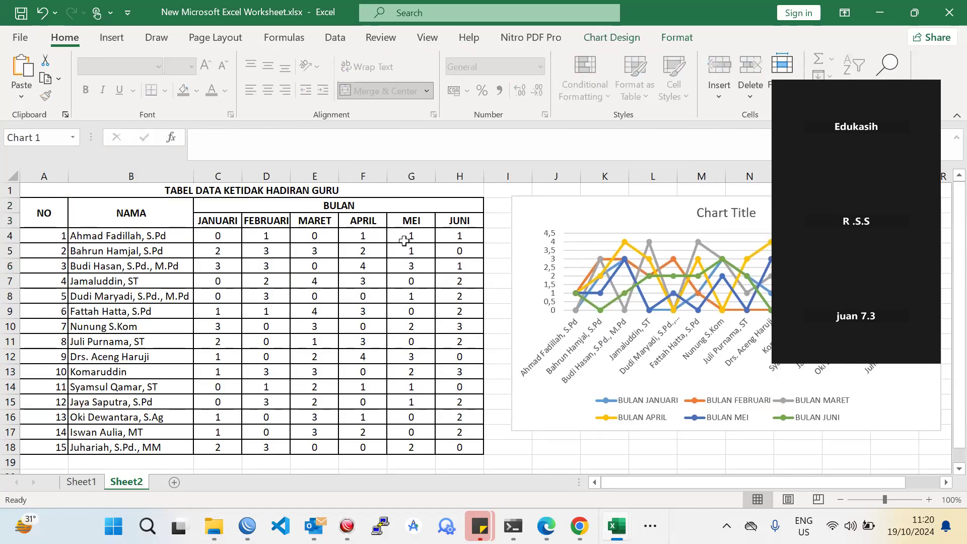
click(168, 248)
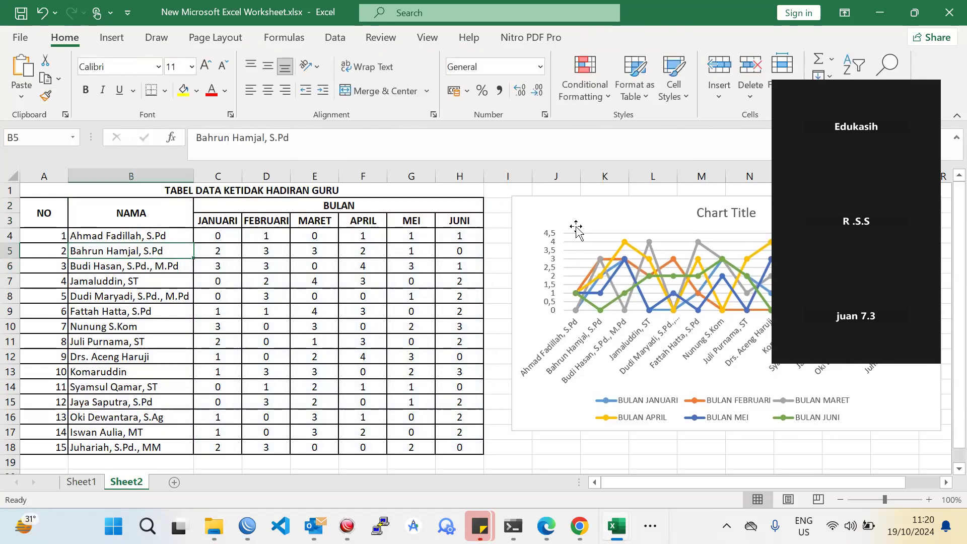
scroll(344, 256, down, 1)
scroll(343, 256, up, 1)
click(611, 208)
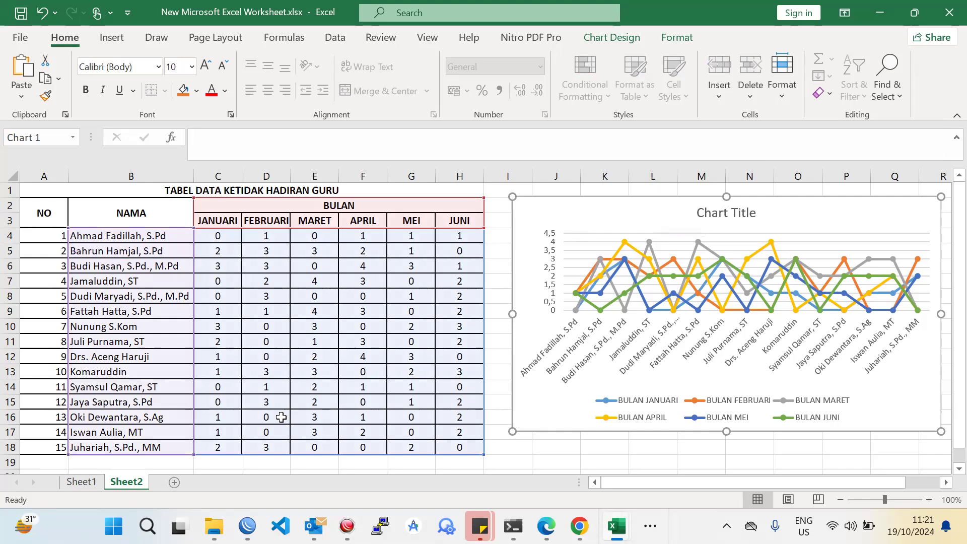
Step: Add a new Sheet3, paste the line chart into it, and return to Sheet2
click(174, 483)
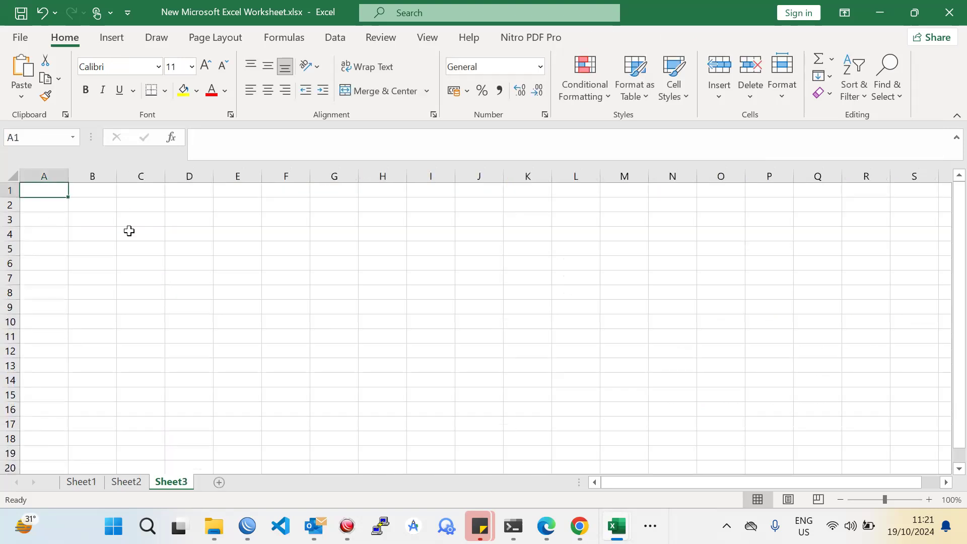
key(ctrl+v)
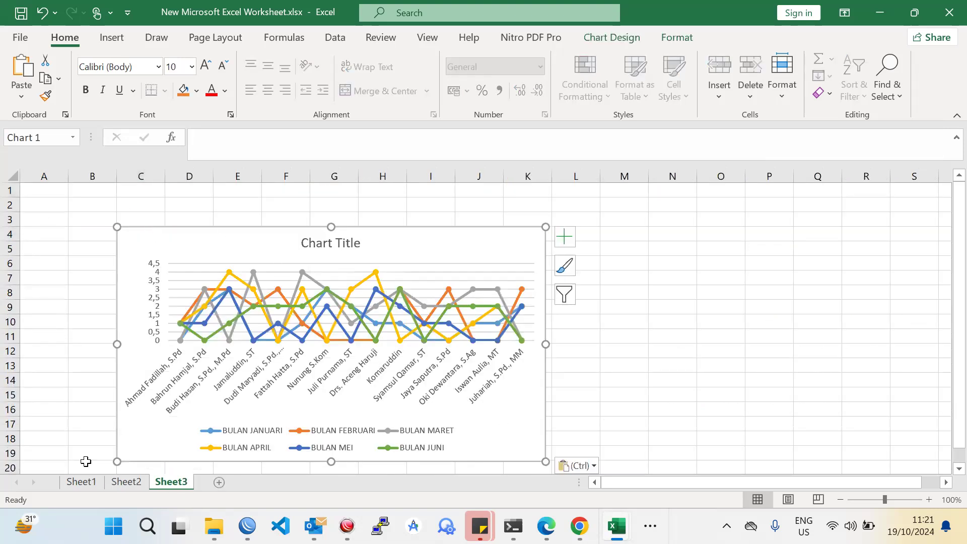
click(72, 481)
click(126, 482)
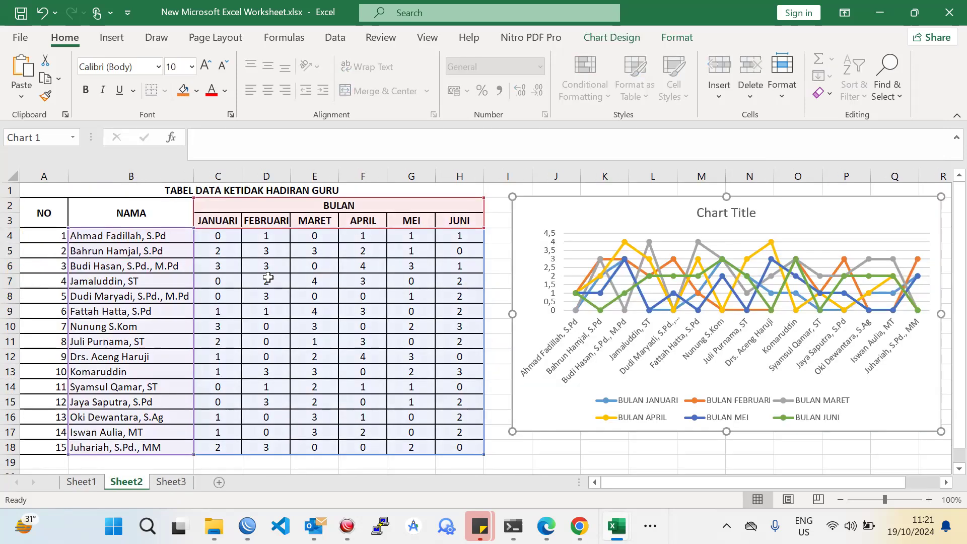
Step: Change the Sheet2 line chart into a 3-D pie chart
double_click(597, 208)
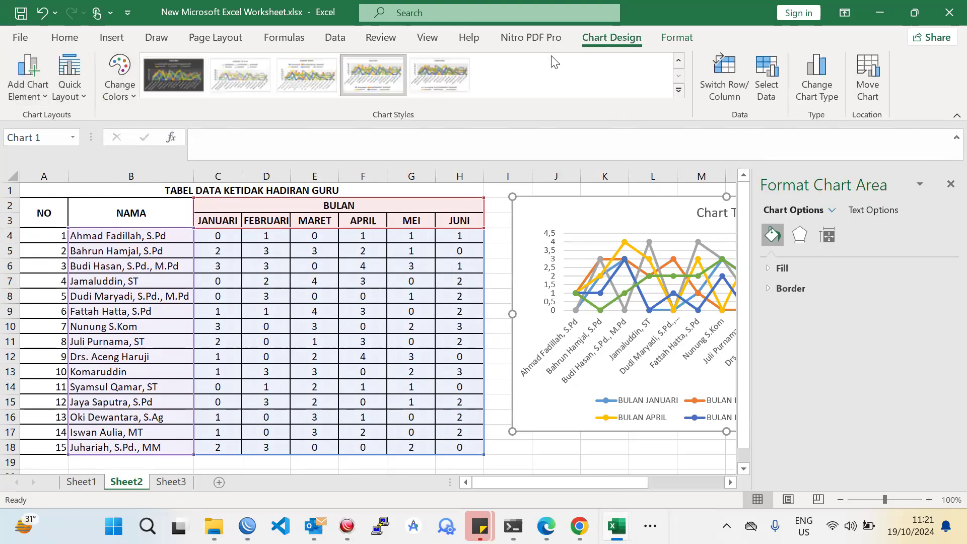
click(112, 37)
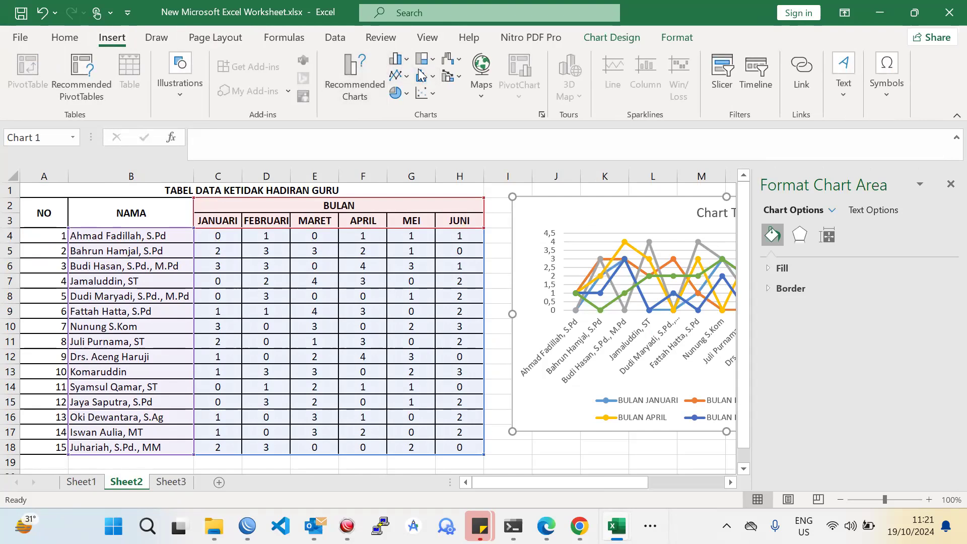
click(399, 92)
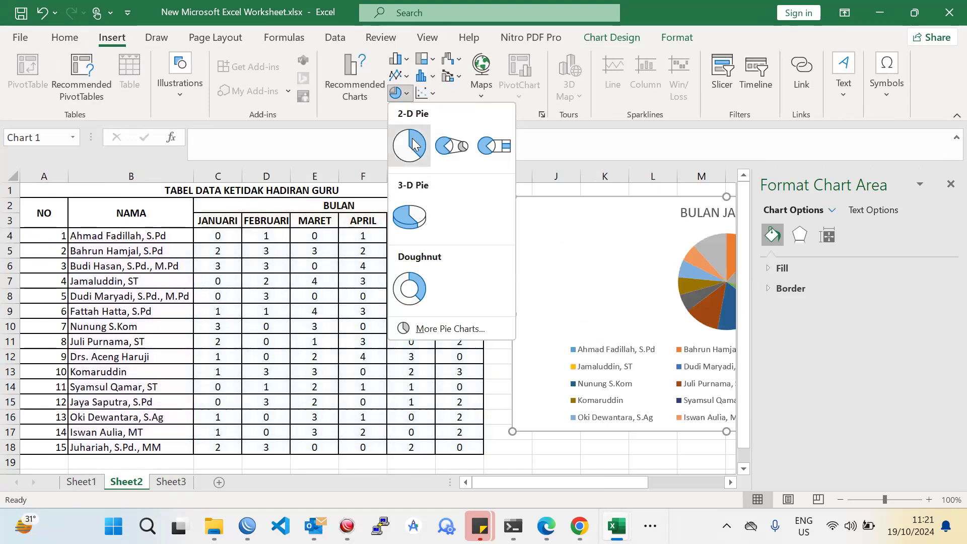
click(417, 220)
click(951, 184)
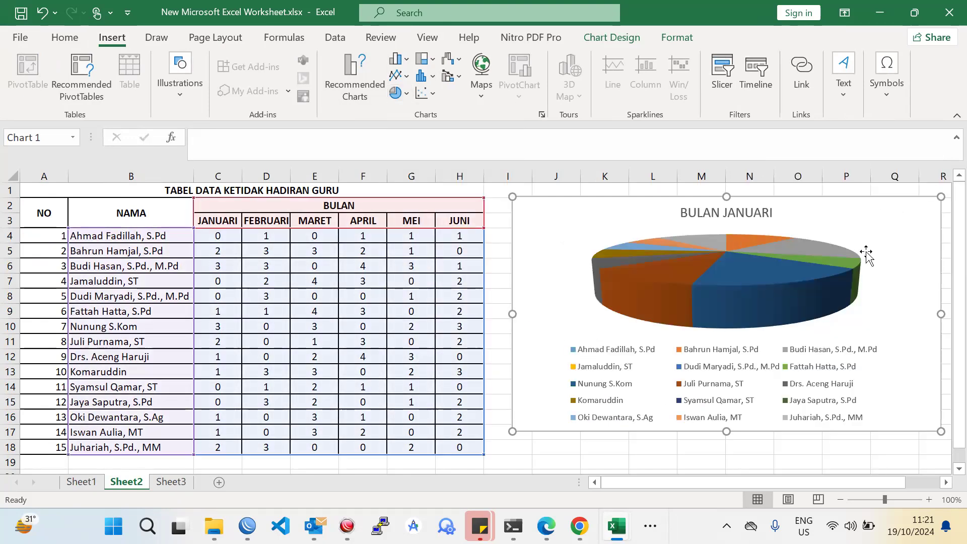
Step: Apply the white chart style with name and percentage labels on the slices
double_click(794, 271)
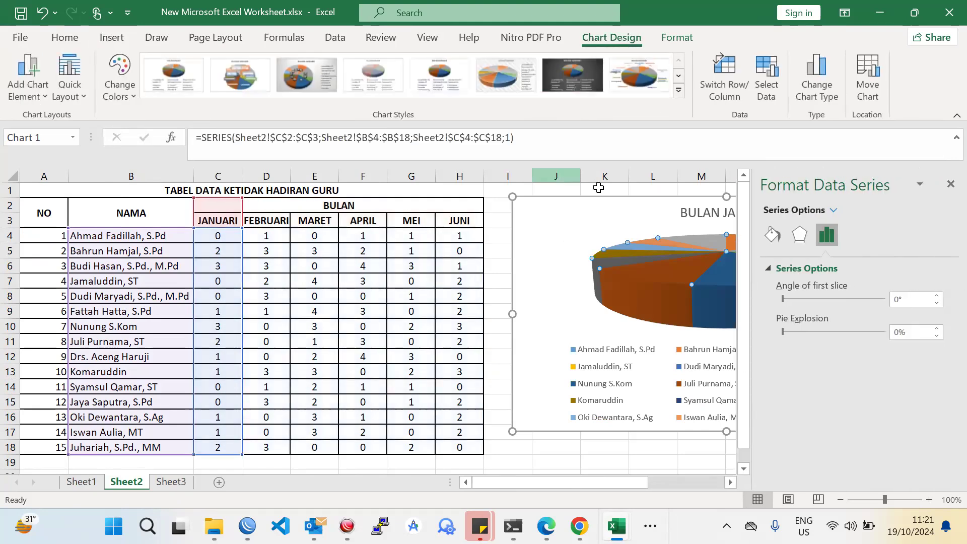
click(252, 87)
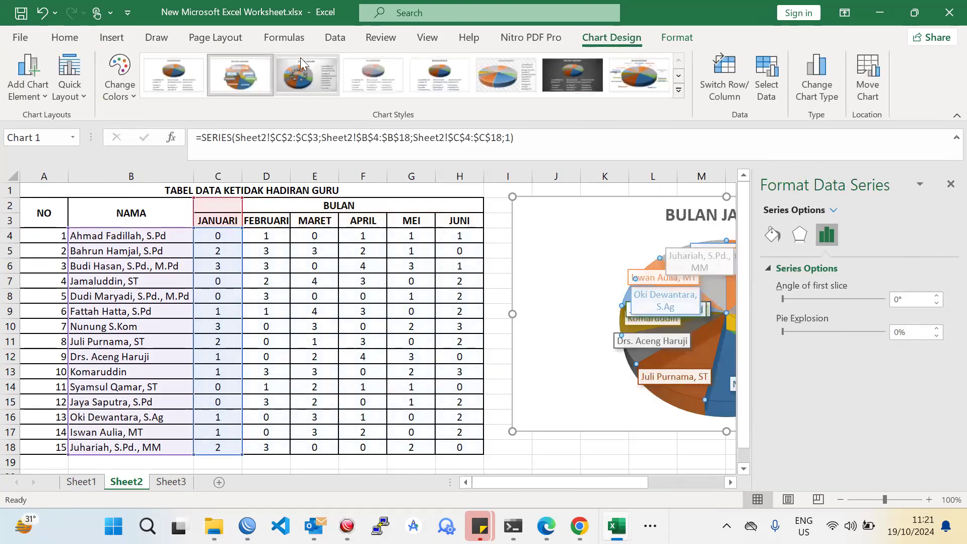
click(301, 63)
click(244, 68)
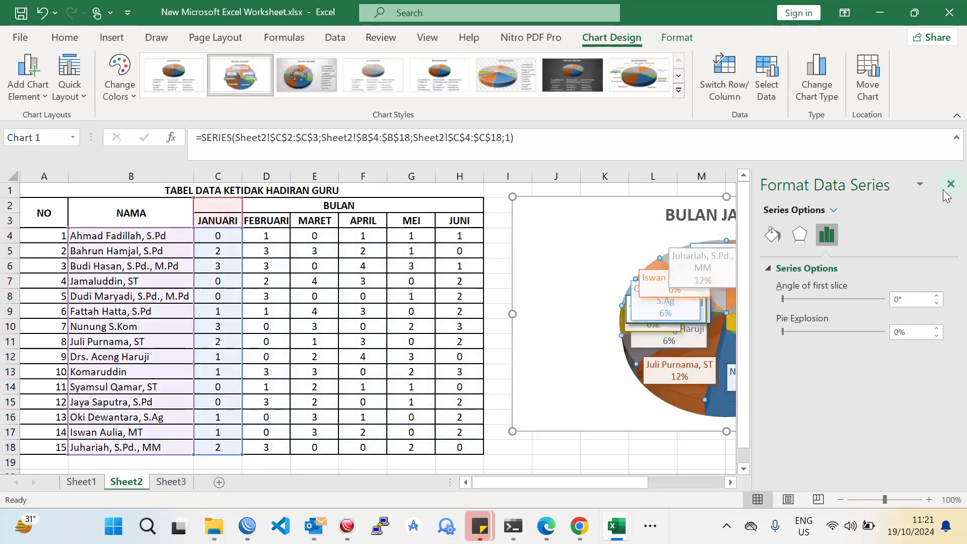
click(951, 184)
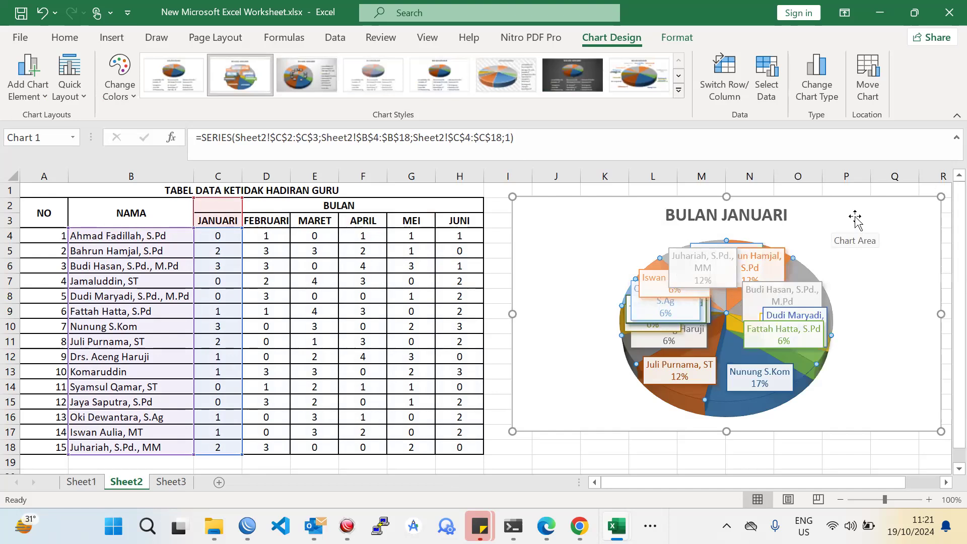
click(857, 216)
right_click(855, 216)
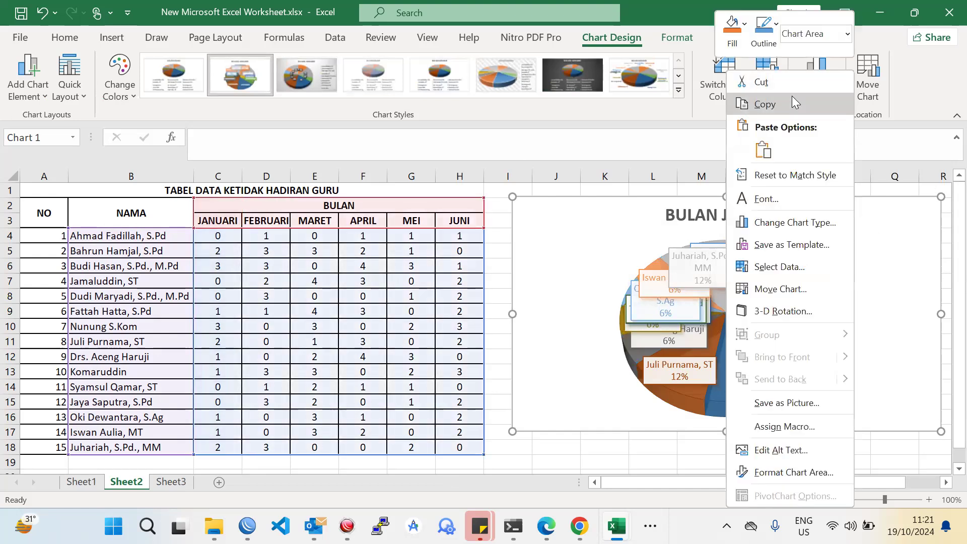
Step: Copy the January pie chart and paste it into Sheet3 at cell M4
key(ctrl+Page_Down)
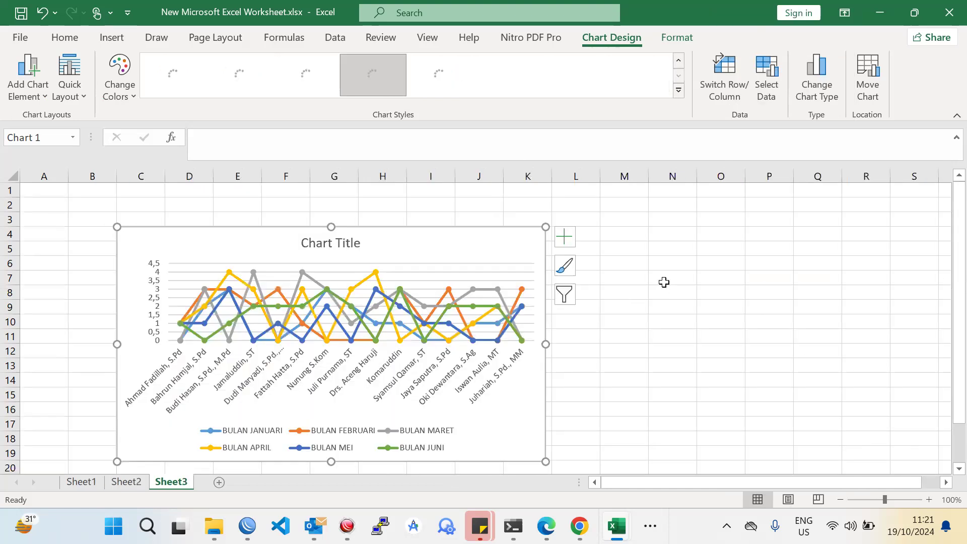
click(650, 234)
click(637, 233)
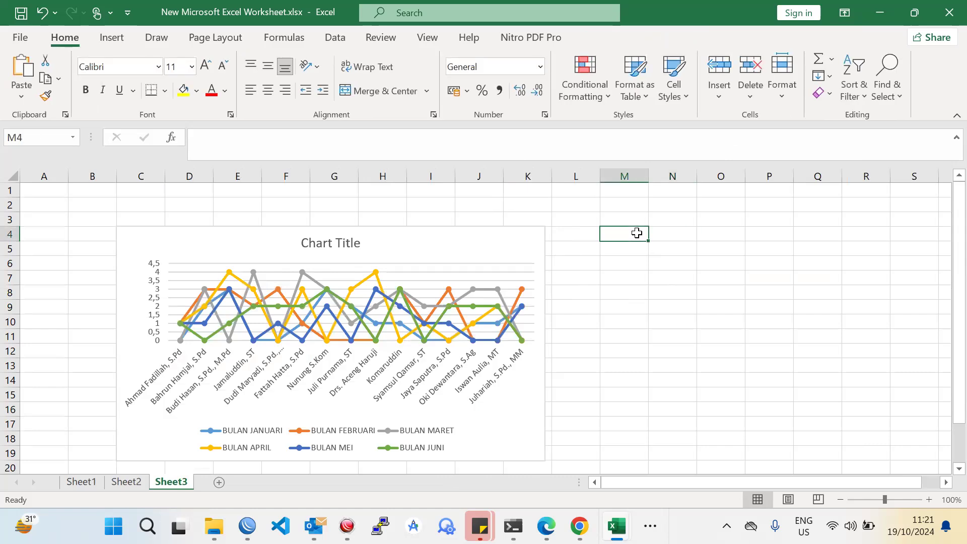
key(ctrl+v)
Step: Enlarge the pasted pie chart up and to the right
drag(664, 483, 694, 488)
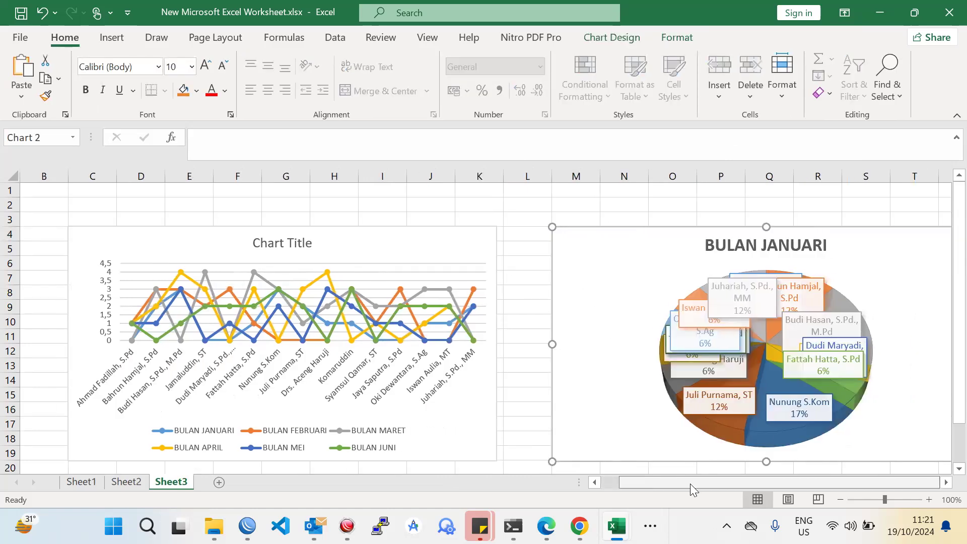
click(848, 299)
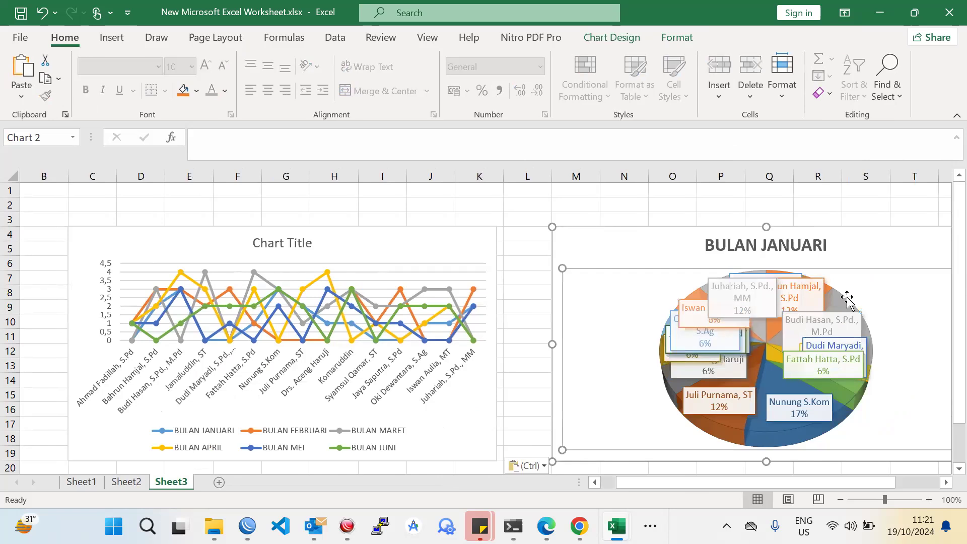
click(758, 277)
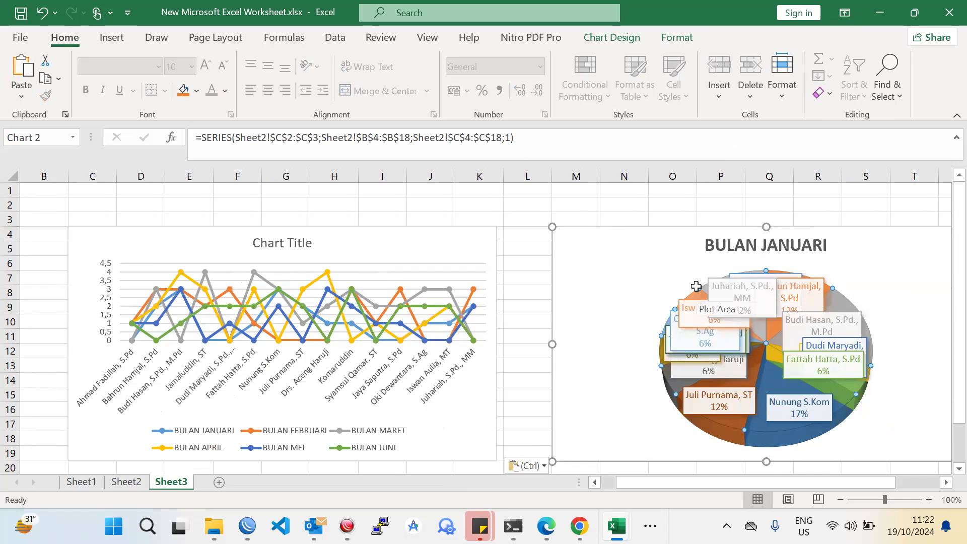
drag(666, 488, 700, 487)
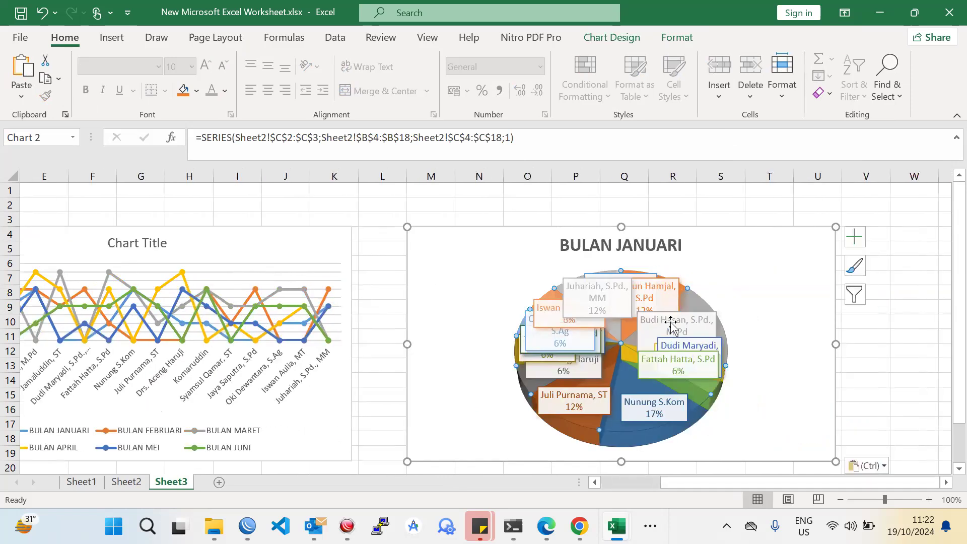
click(688, 286)
drag(836, 227, 867, 197)
click(755, 335)
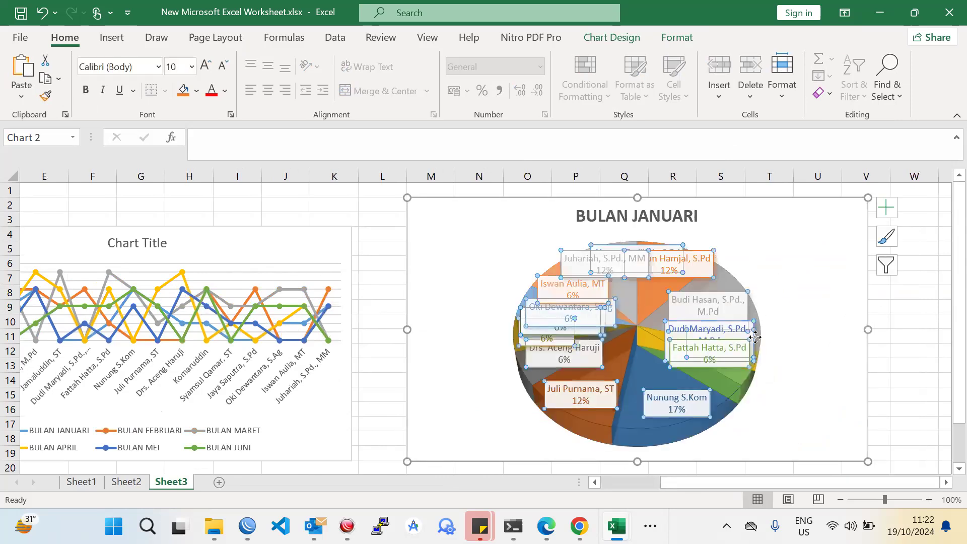
click(744, 387)
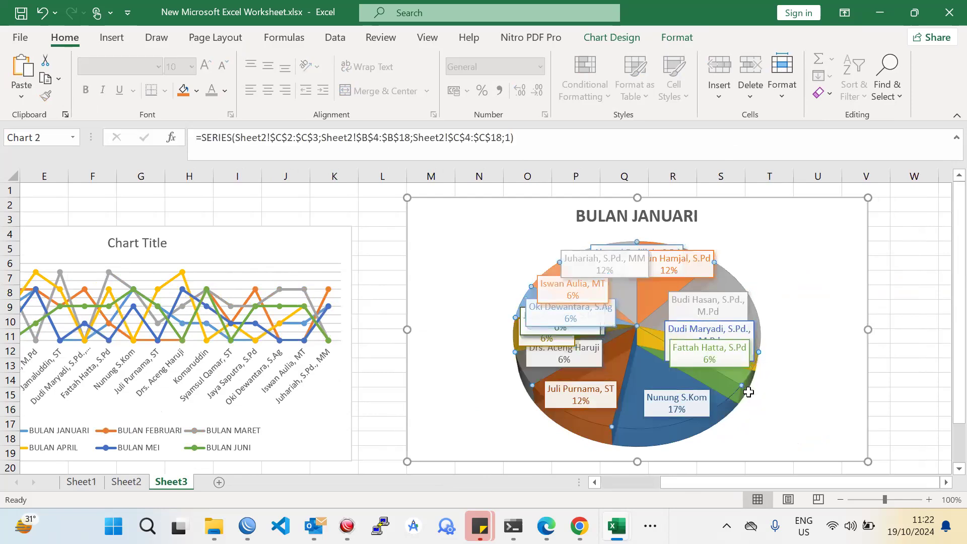
click(745, 388)
click(745, 388)
click(784, 309)
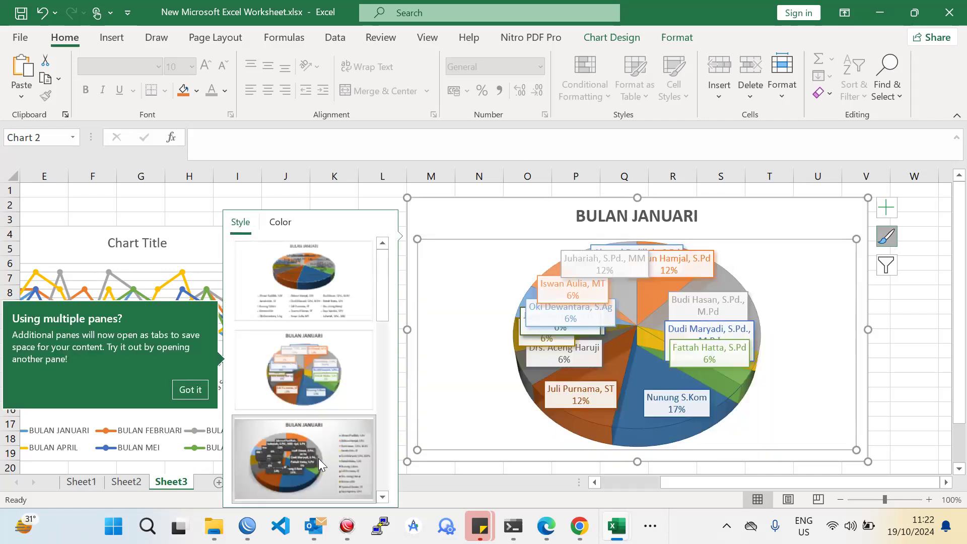
Step: Apply the third chart style, then the eighth style placing labels outside the pie
click(318, 459)
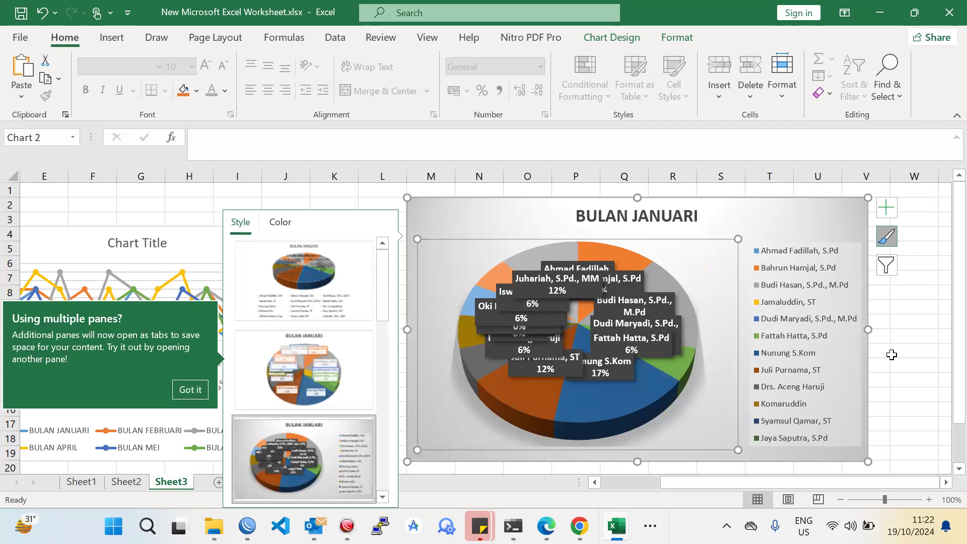
click(915, 338)
click(493, 389)
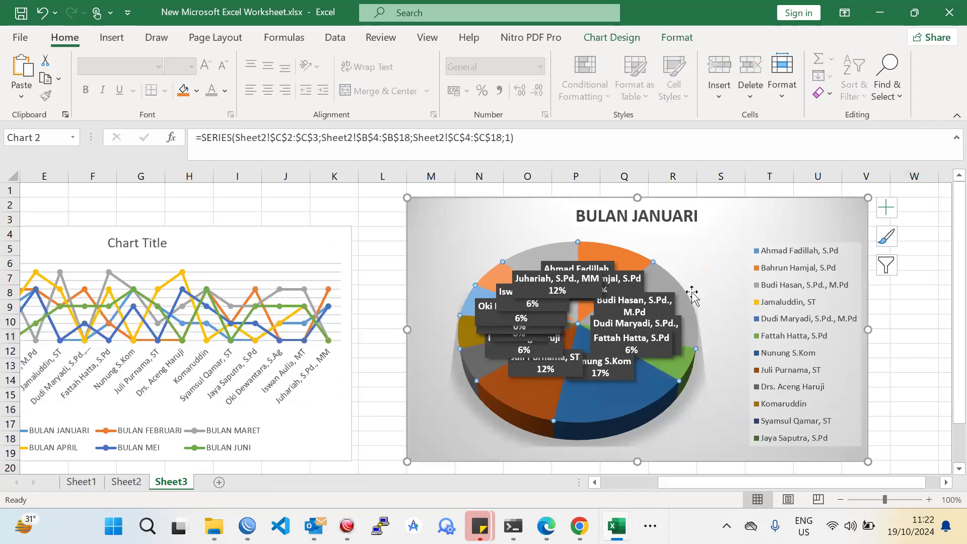
double_click(657, 262)
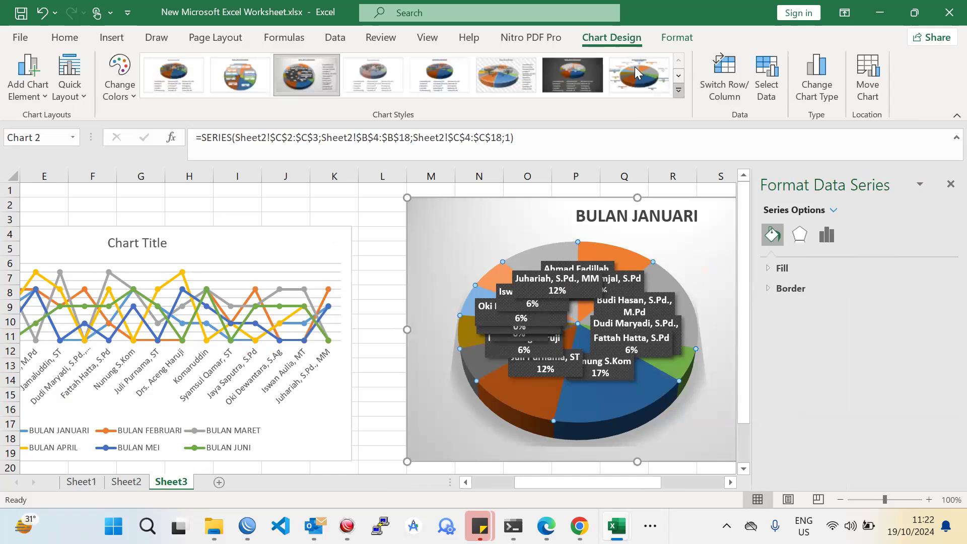
click(655, 79)
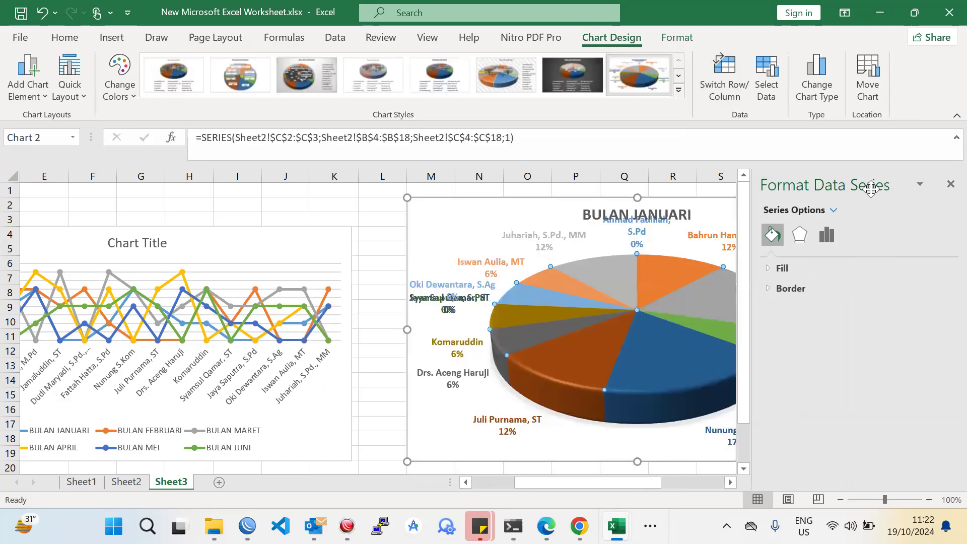
click(951, 184)
click(902, 308)
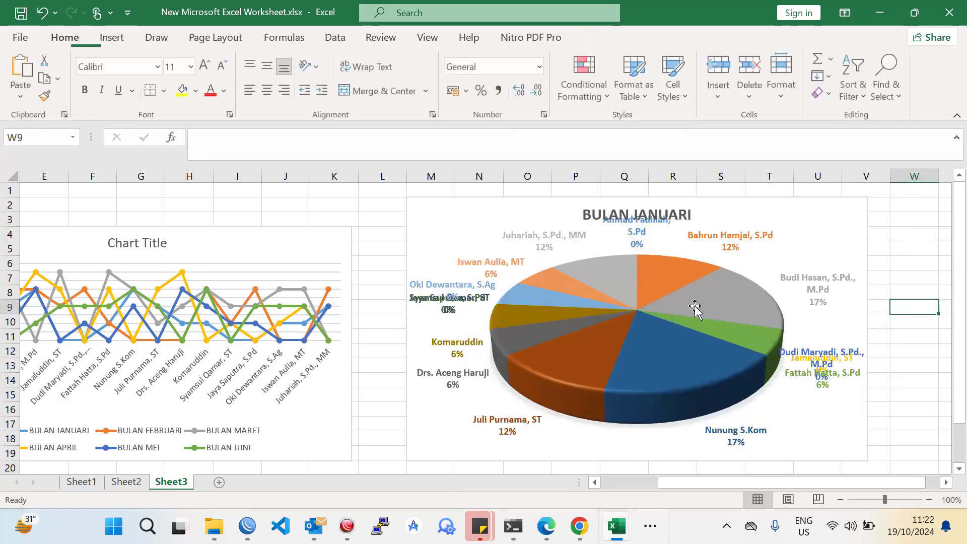
click(469, 346)
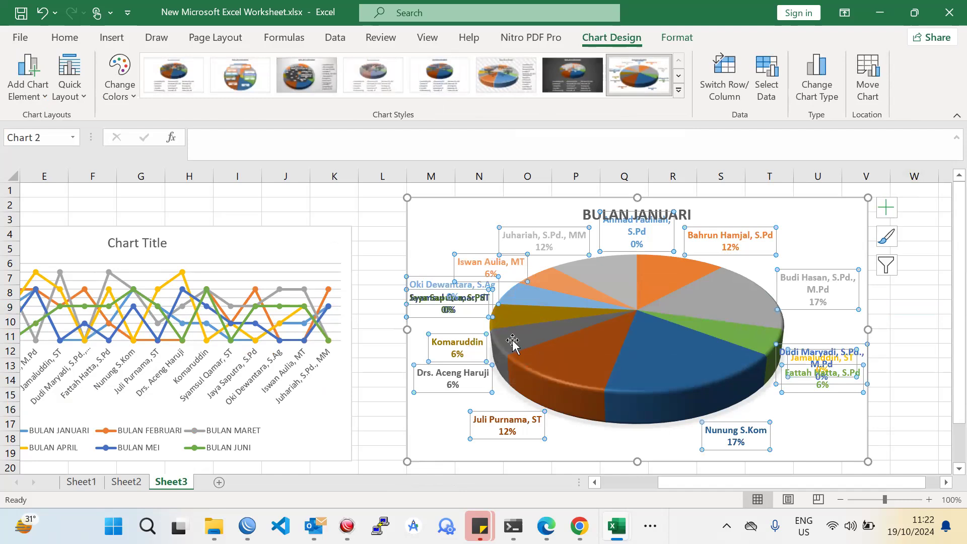
mouse_move(503, 353)
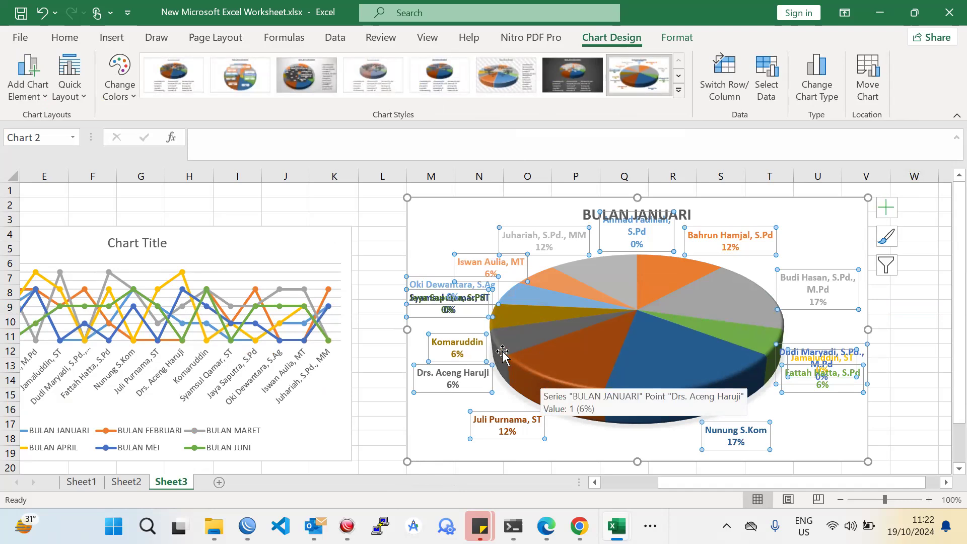
Step: Drag the two overlapping 0% teacher labels apart on the pie's left side
click(462, 427)
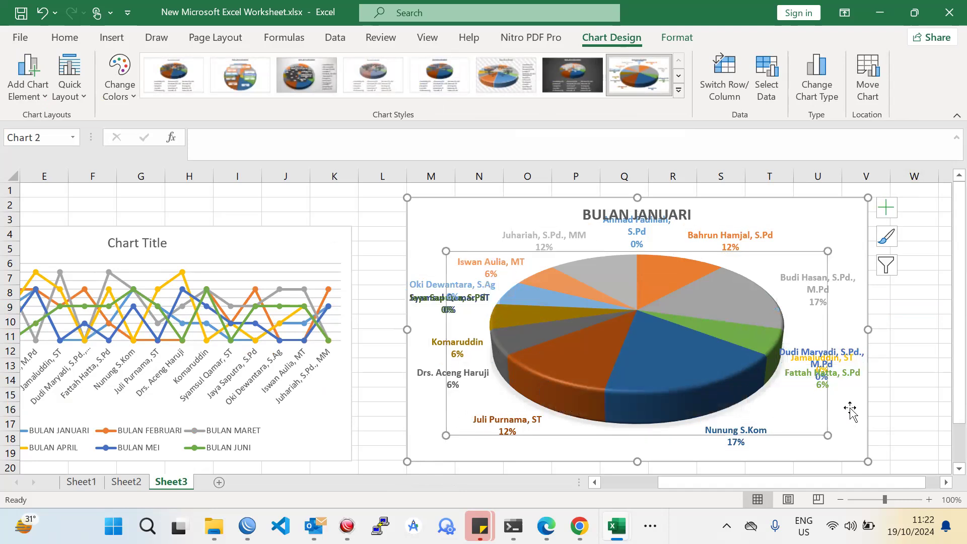
click(886, 393)
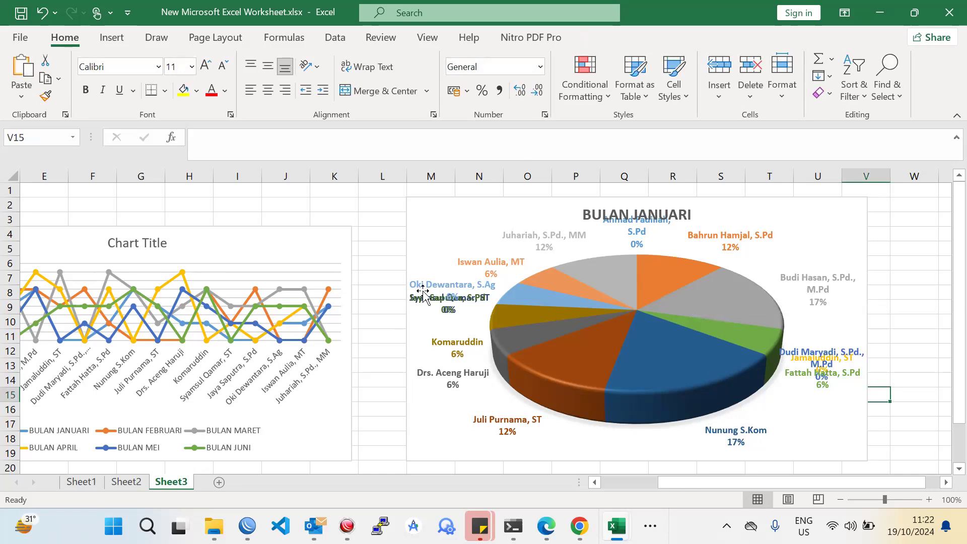
click(474, 302)
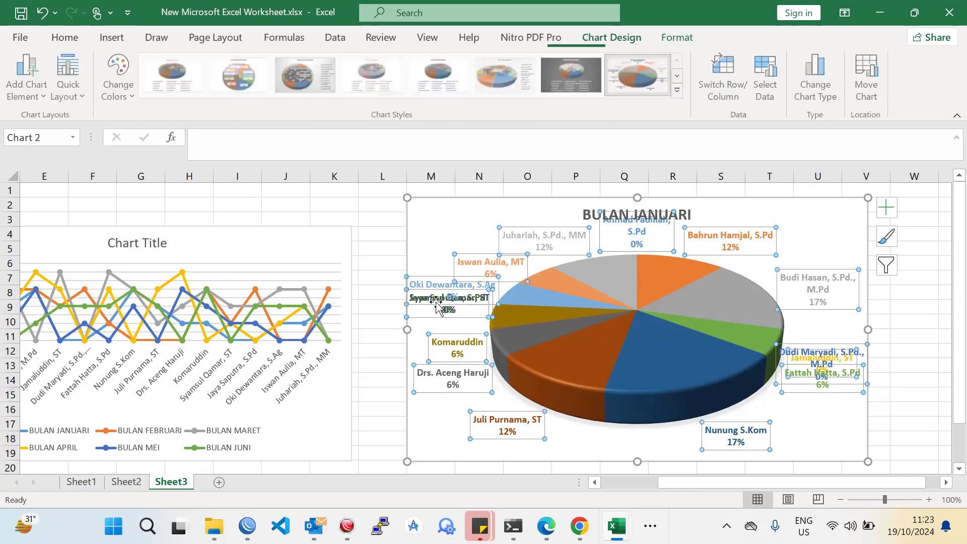
click(426, 301)
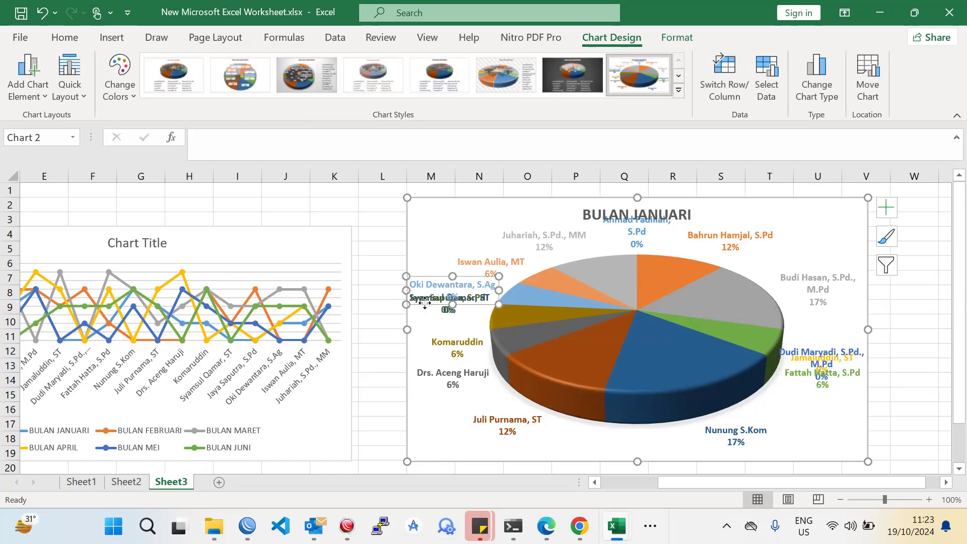
mouse_move(426, 300)
mouse_down()
mouse_move(427, 311)
mouse_move(439, 268)
mouse_up()
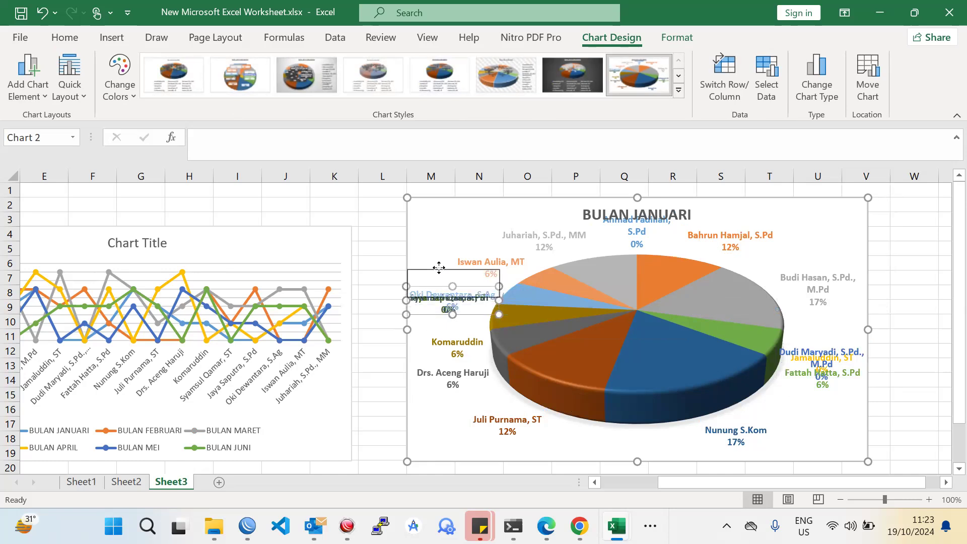
click(442, 305)
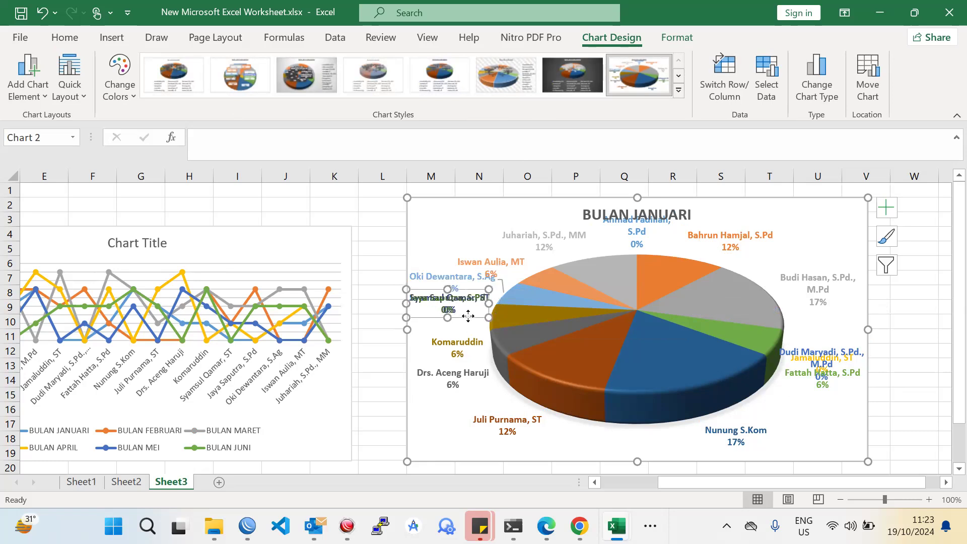
drag(466, 323, 466, 332)
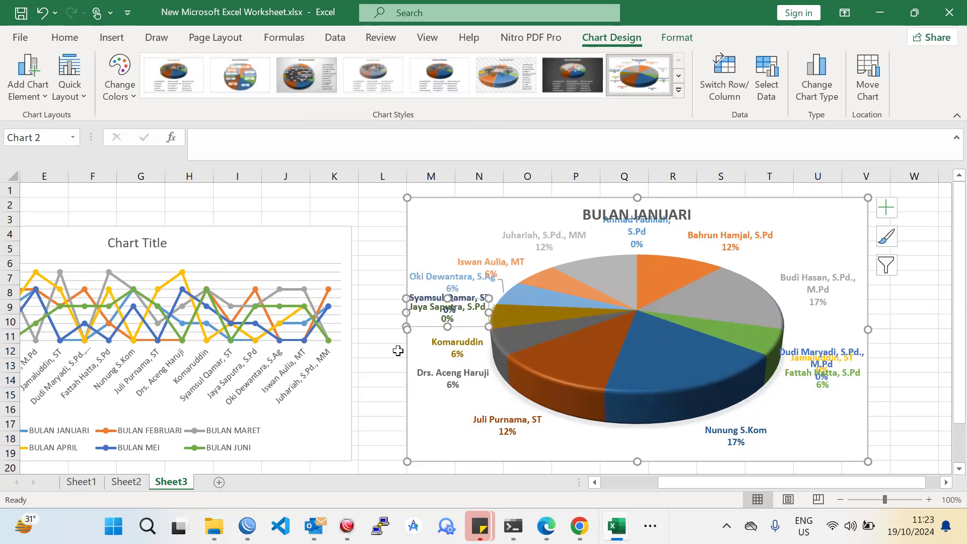
click(378, 362)
Step: Fine-tune both labels' positions, raising them until neither overlaps
click(461, 295)
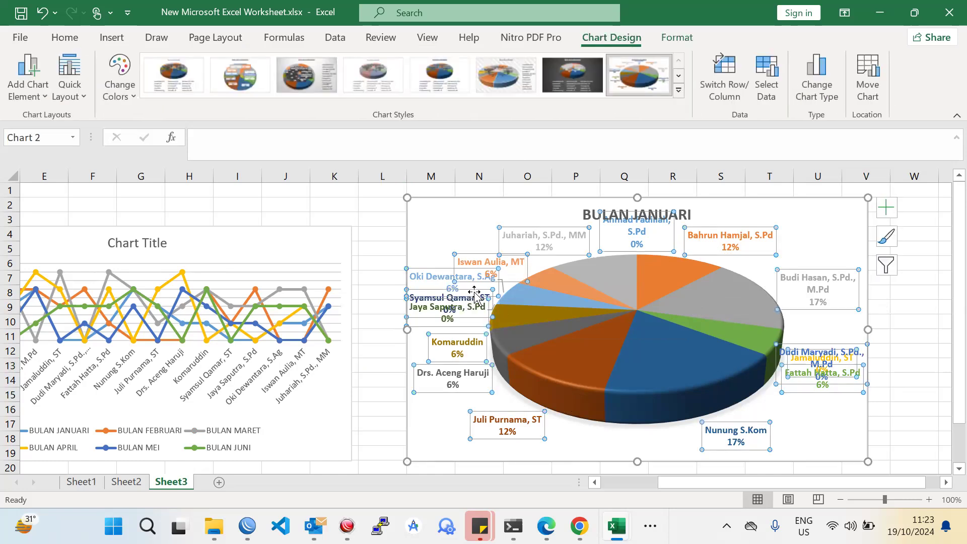
drag(428, 316, 379, 325)
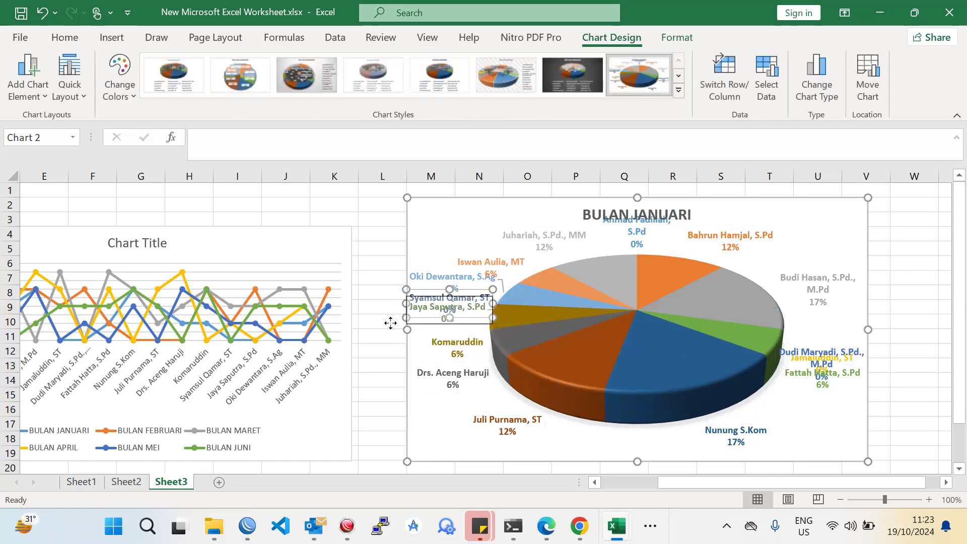
click(389, 351)
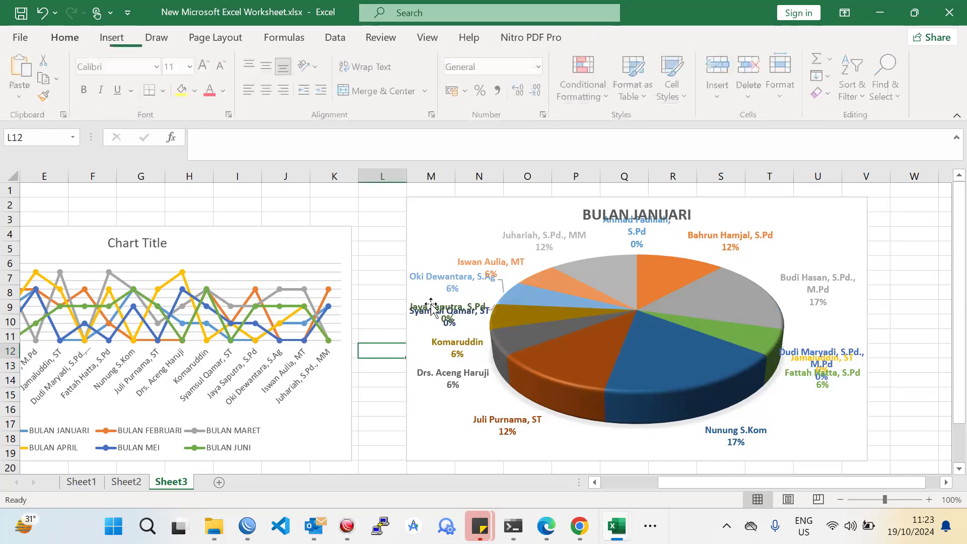
click(414, 288)
click(414, 287)
drag(414, 287, 414, 278)
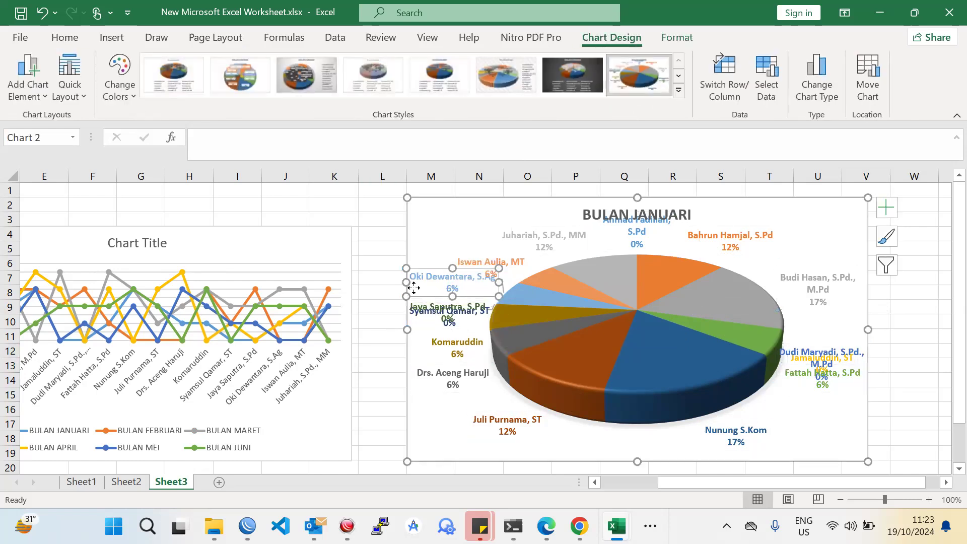
click(431, 315)
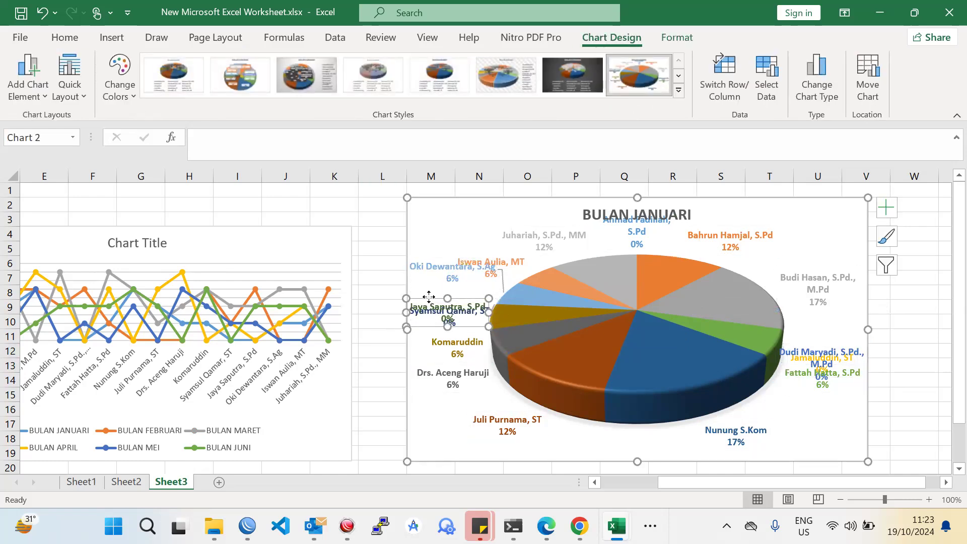
drag(429, 296, 429, 282)
click(382, 306)
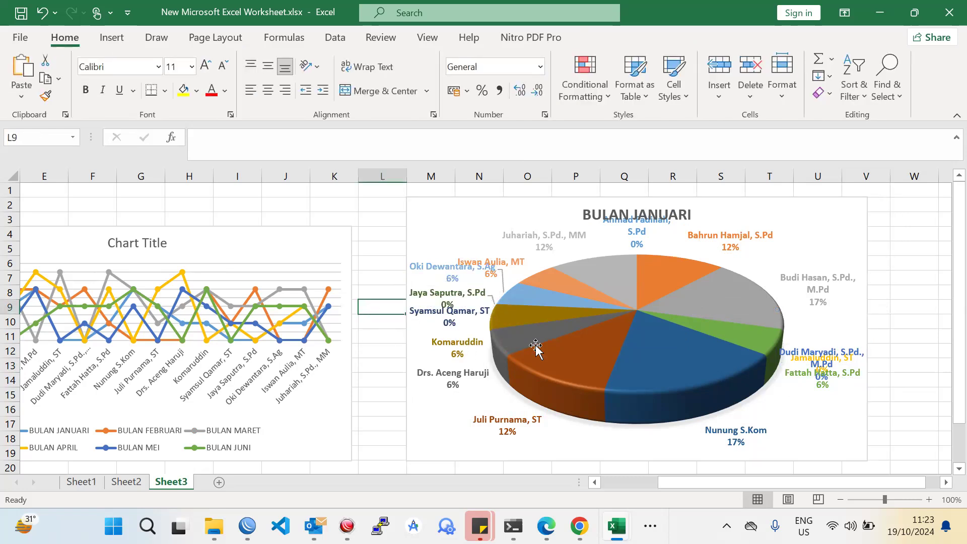
click(120, 482)
click(566, 459)
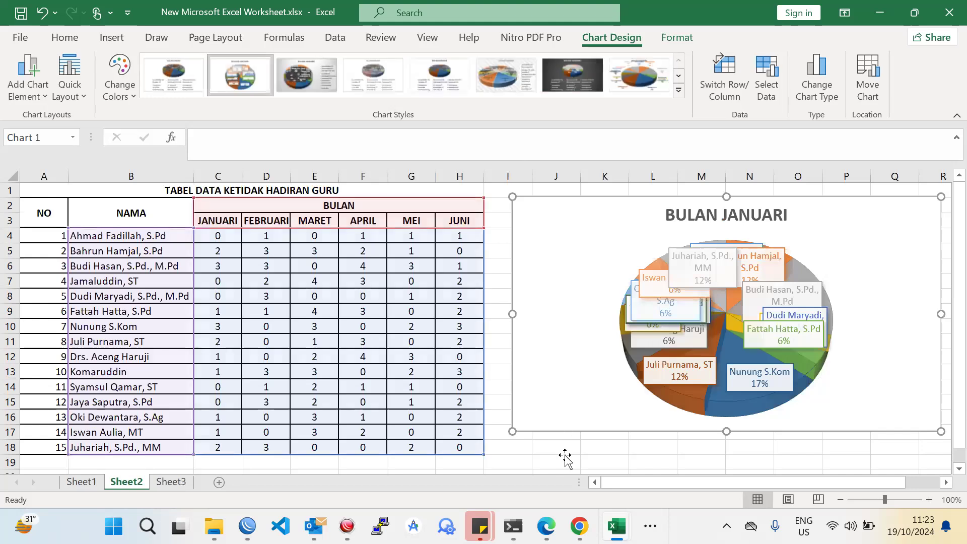
click(570, 309)
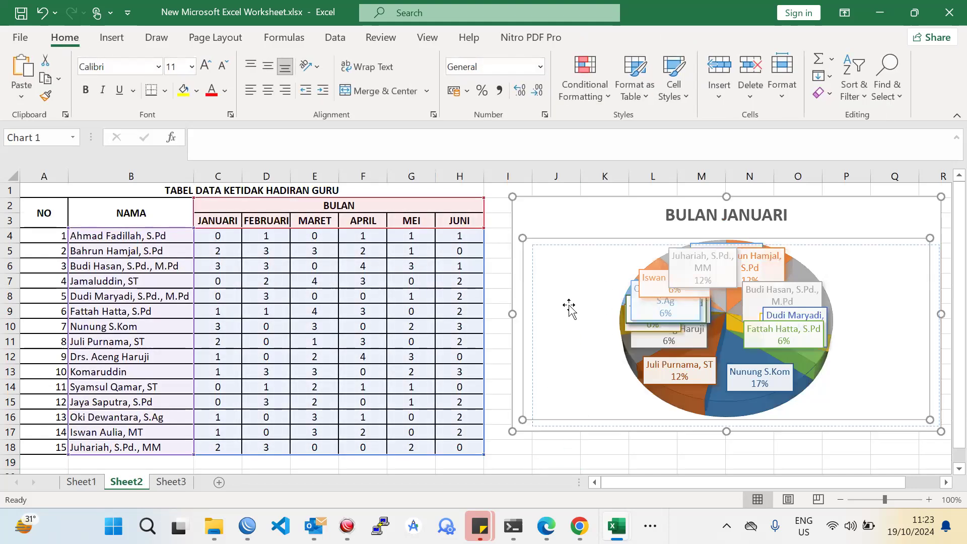
click(574, 223)
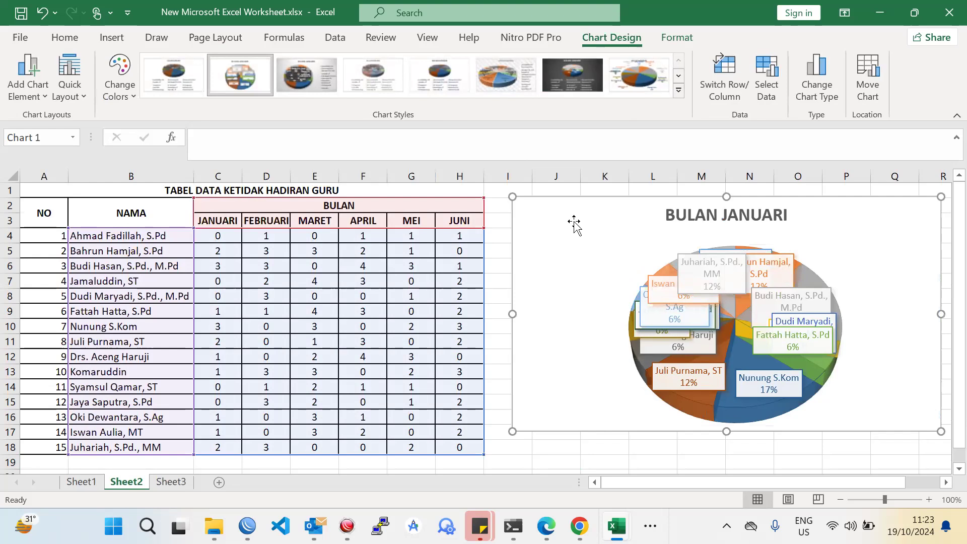
double_click(591, 208)
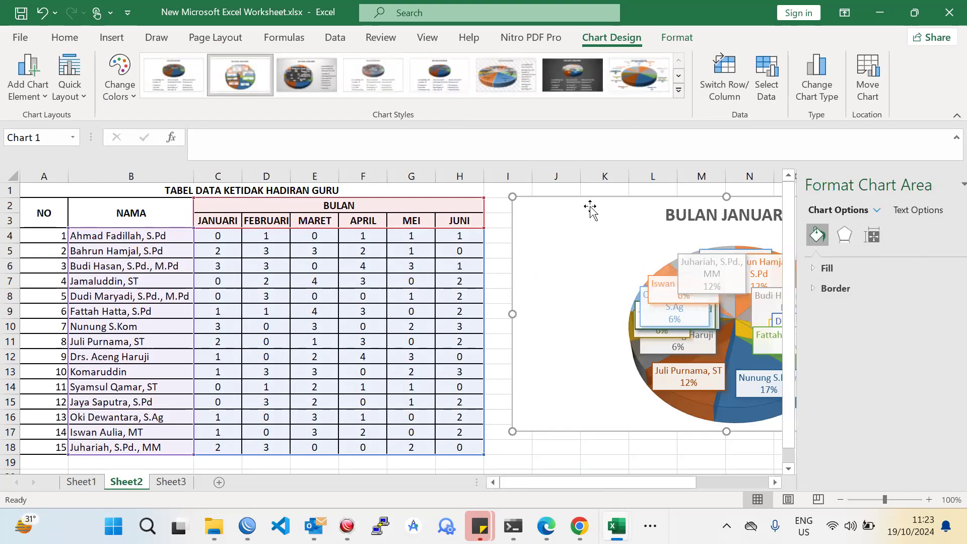
click(946, 187)
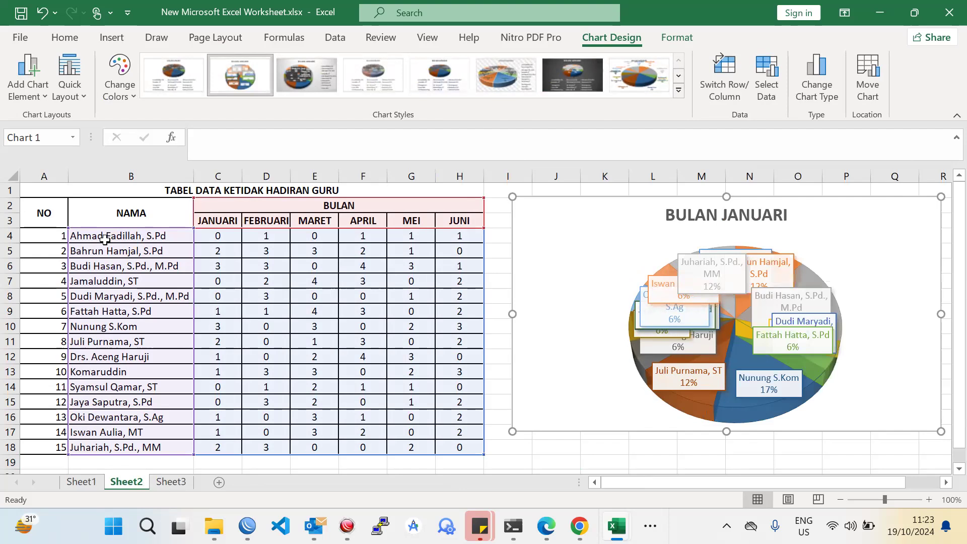
click(172, 482)
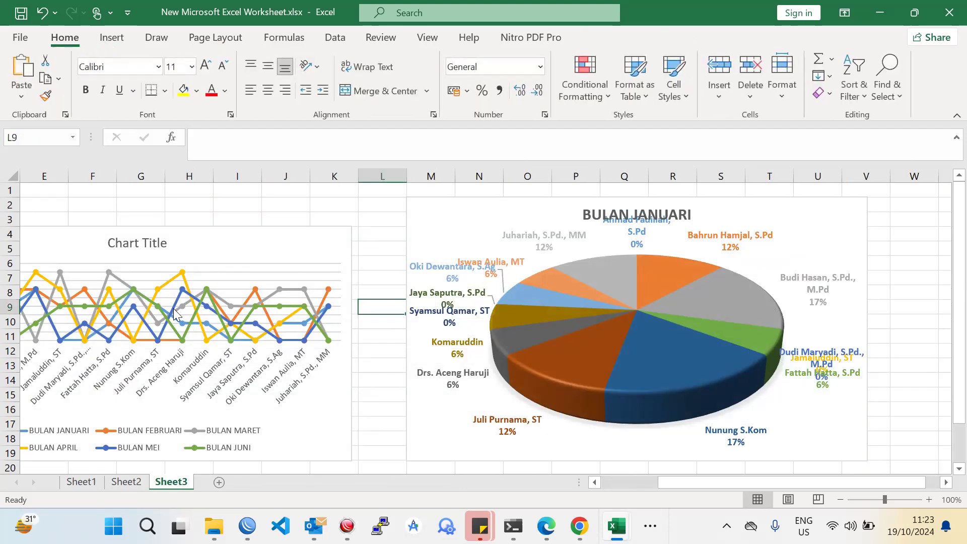
scroll(173, 308, down, 2)
click(126, 483)
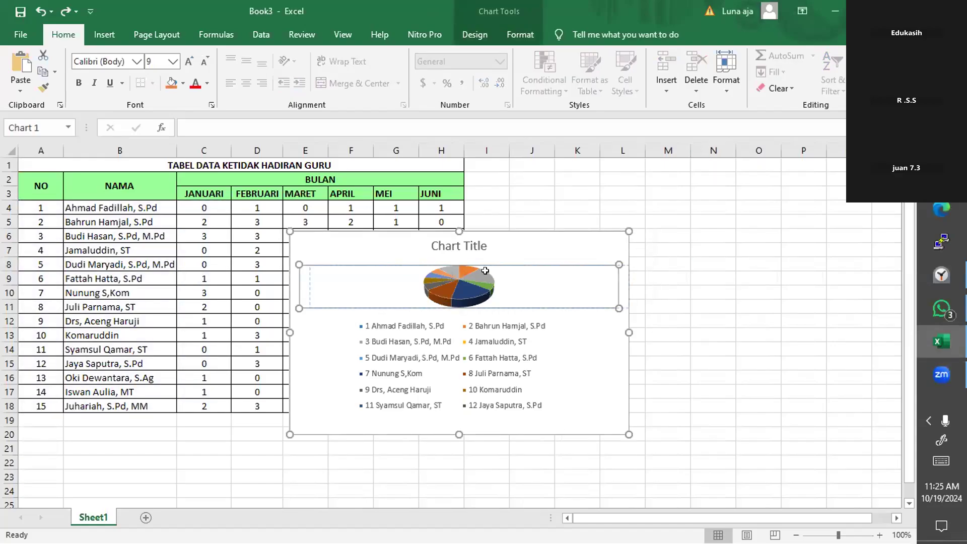
Step: Move the pie chart to the right of the table and zoom the sheet to 110%
drag(485, 271, 680, 264)
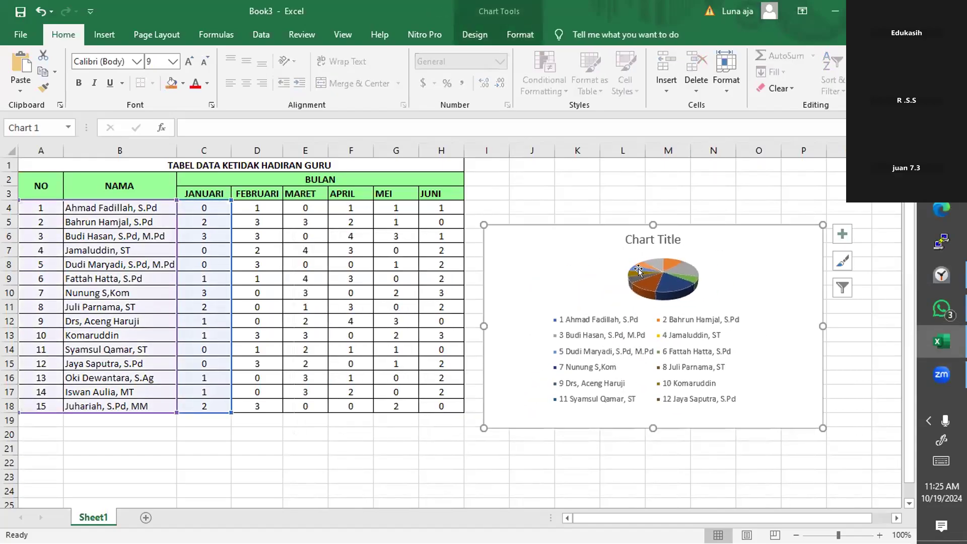
click(639, 271)
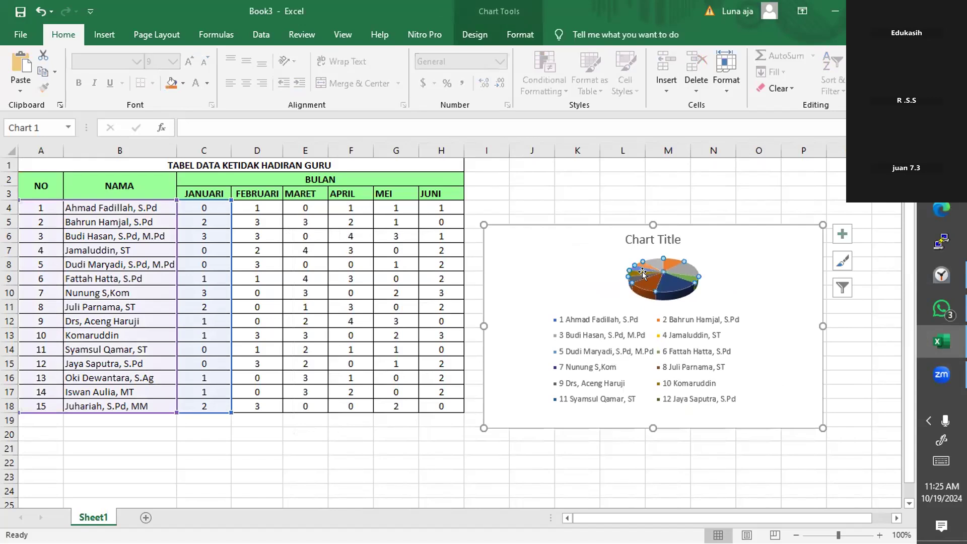
click(603, 316)
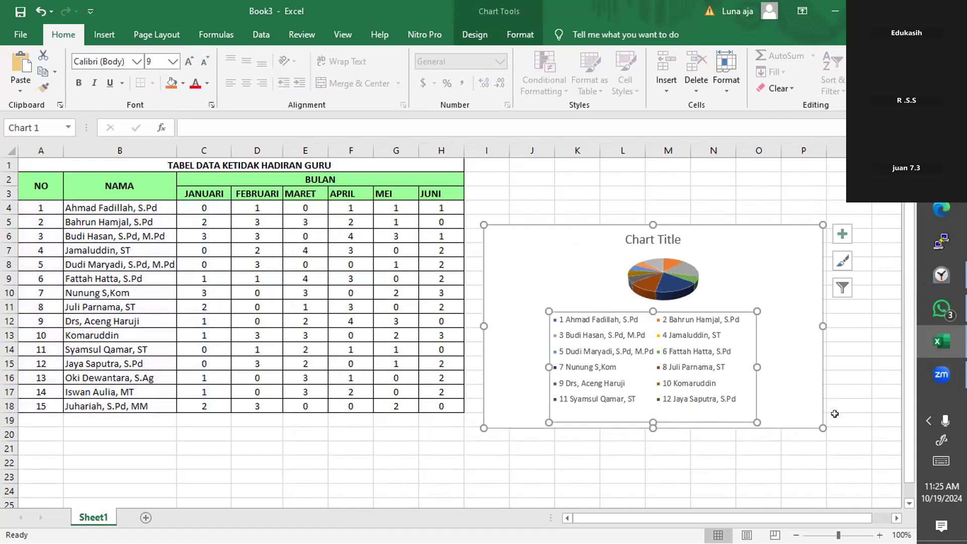
click(880, 535)
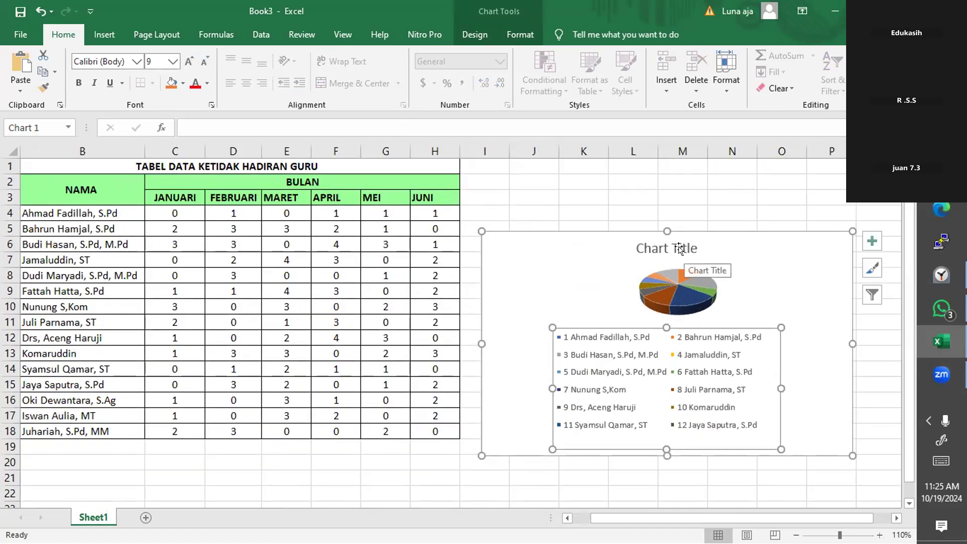
drag(725, 244, 727, 261)
drag(910, 274, 911, 280)
Step: Dismiss the chart's shortcut menus and go to the File Home page
right_click(745, 285)
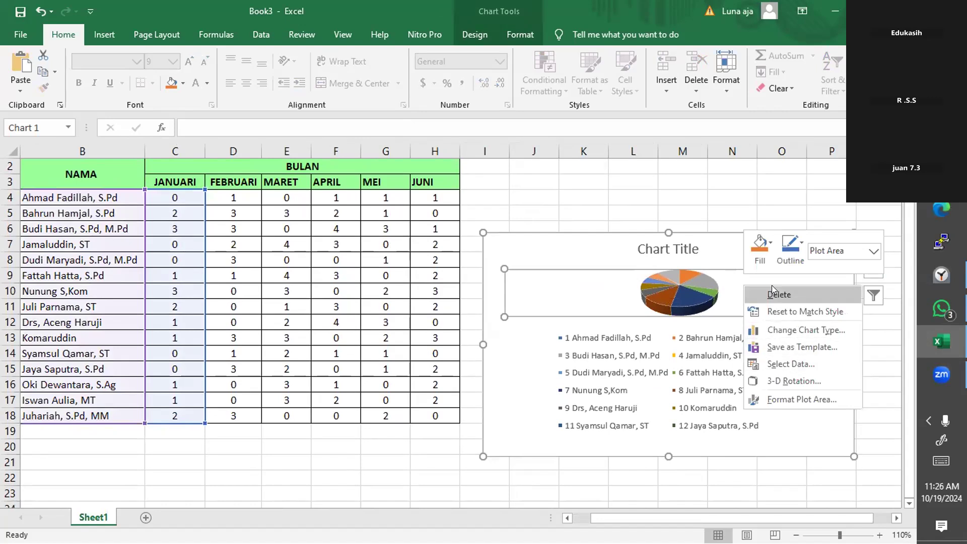
key(Escape)
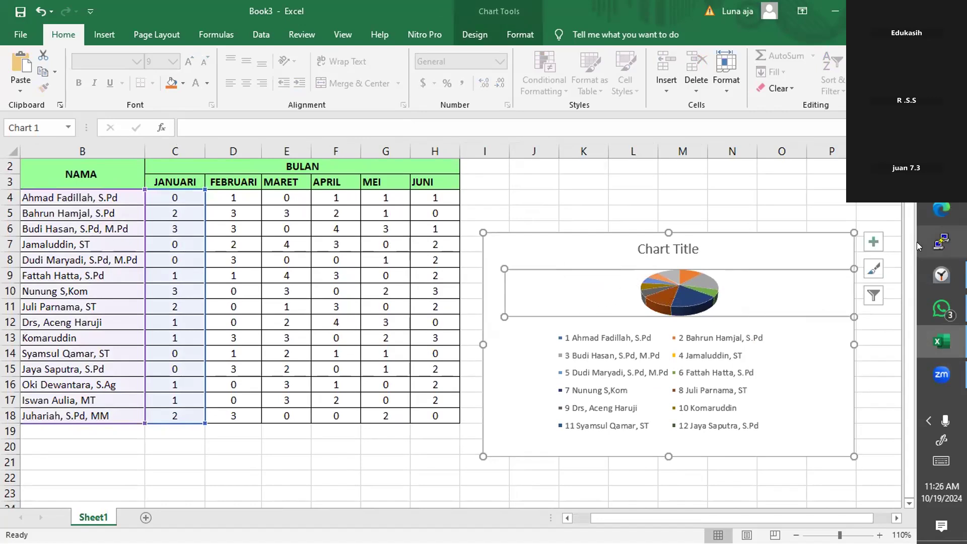
drag(910, 272, 900, 318)
right_click(573, 238)
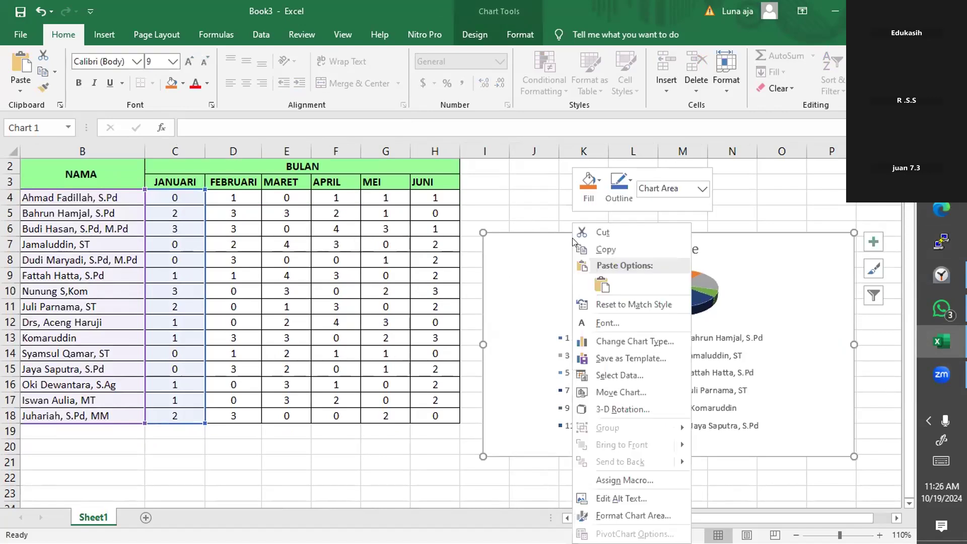
click(583, 231)
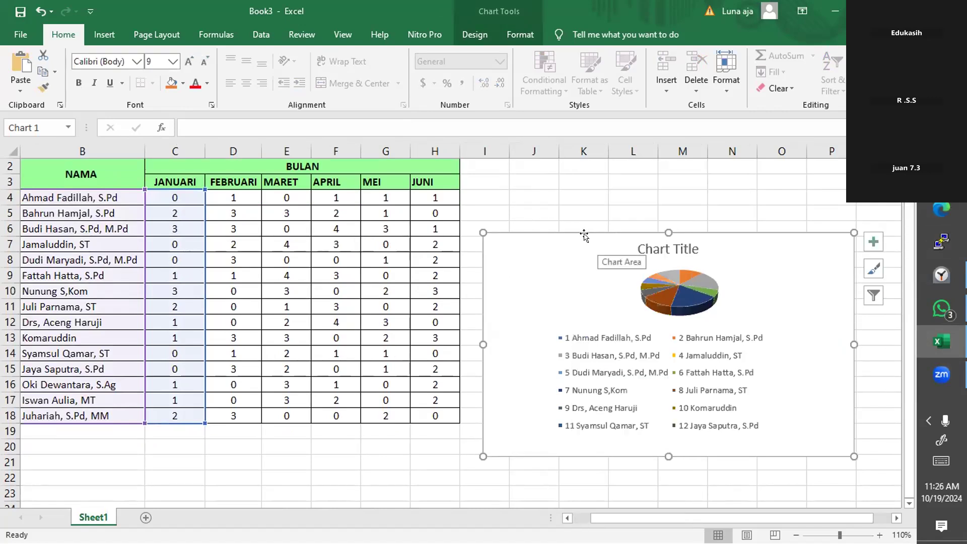
click(20, 34)
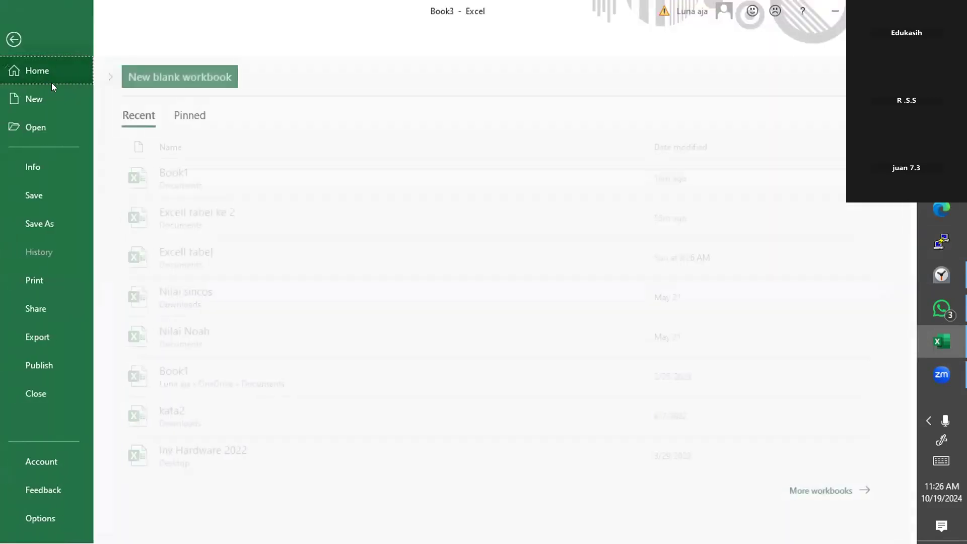
Step: Return from Backstage to Sheet1 and drag the 3-D pie chart lower on the sheet
click(201, 79)
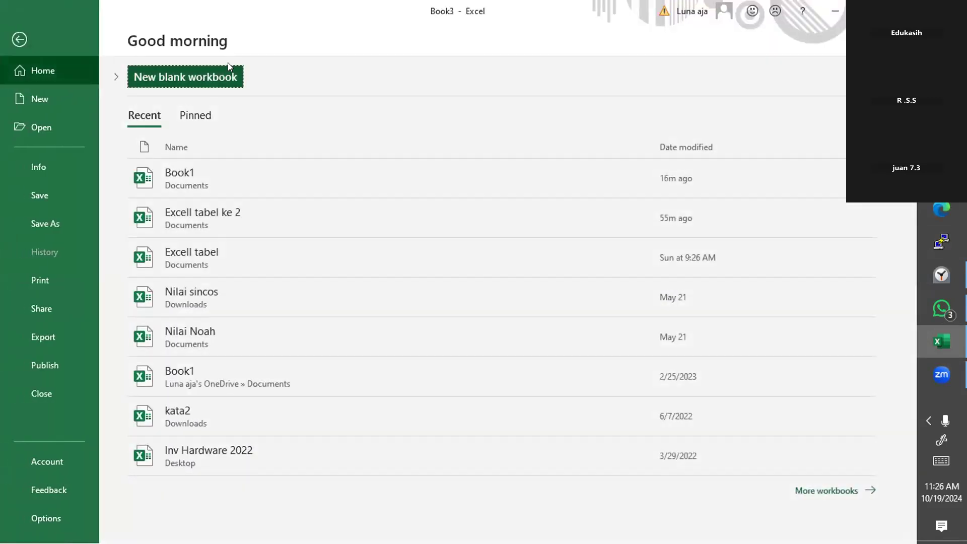
key(Escape)
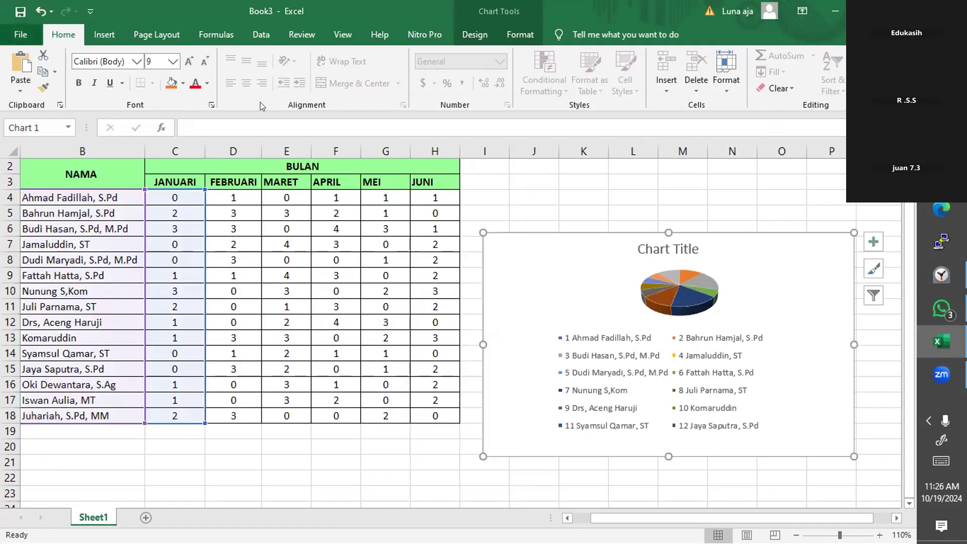
drag(693, 322, 697, 371)
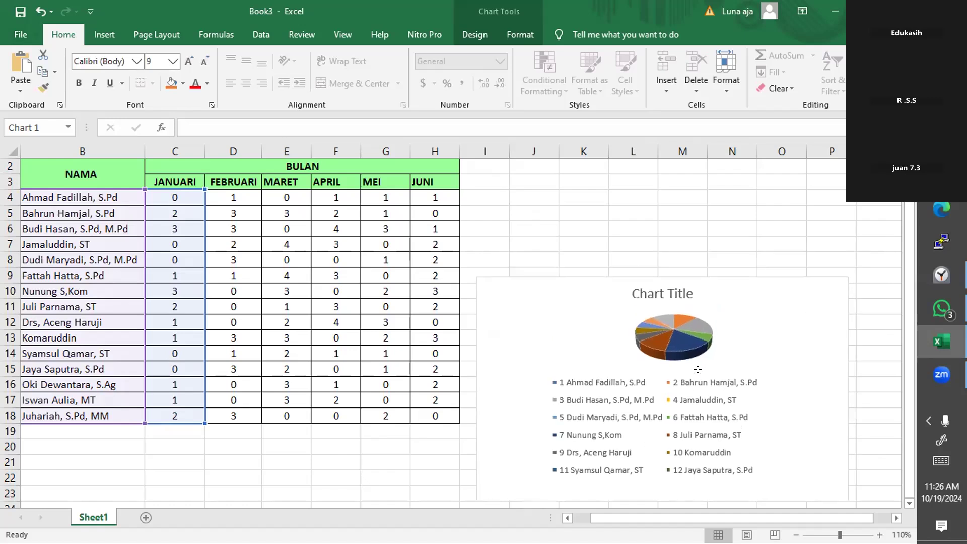
drag(910, 281, 902, 345)
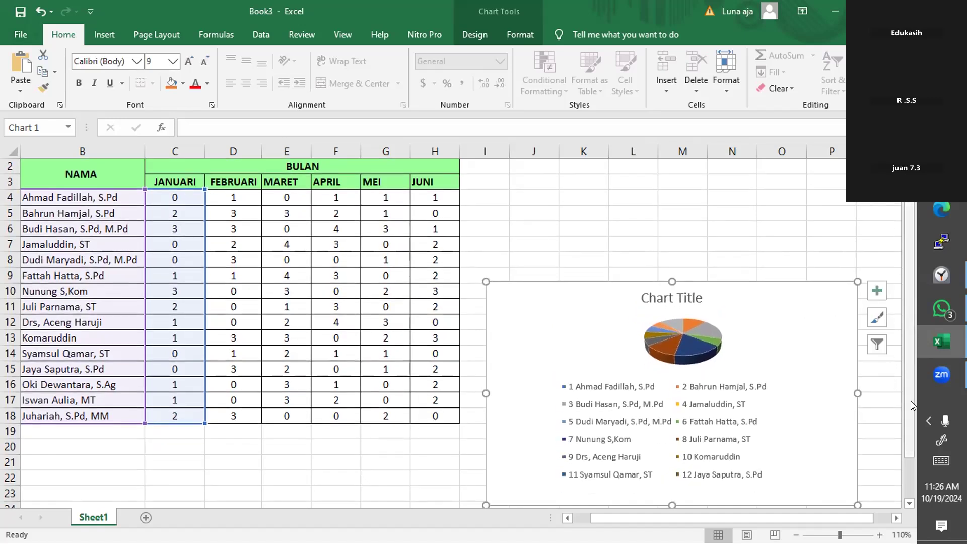
Step: Add a new Sheet2, paste the pie chart onto it, and return to Sheet1
click(99, 520)
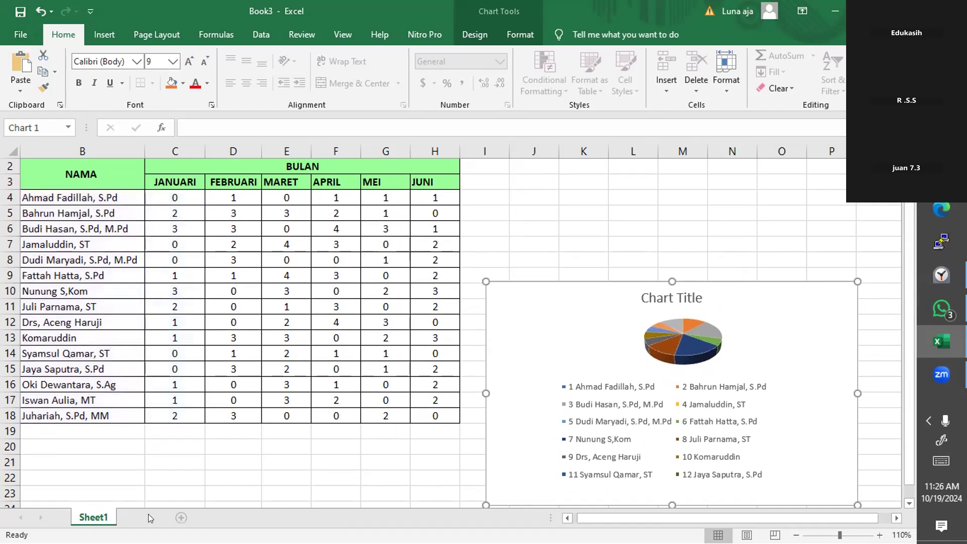
click(146, 518)
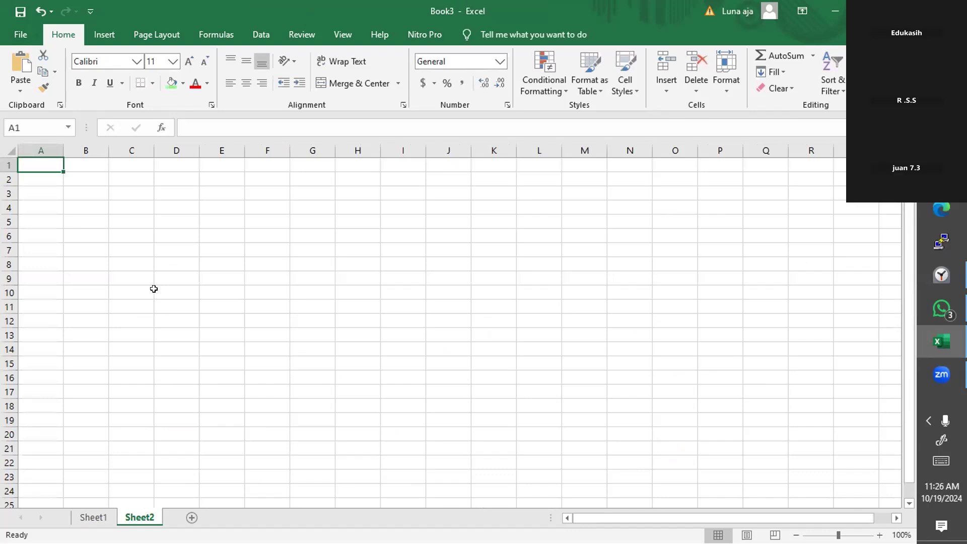
key(ctrl+v)
key(ctrl+Page_Up)
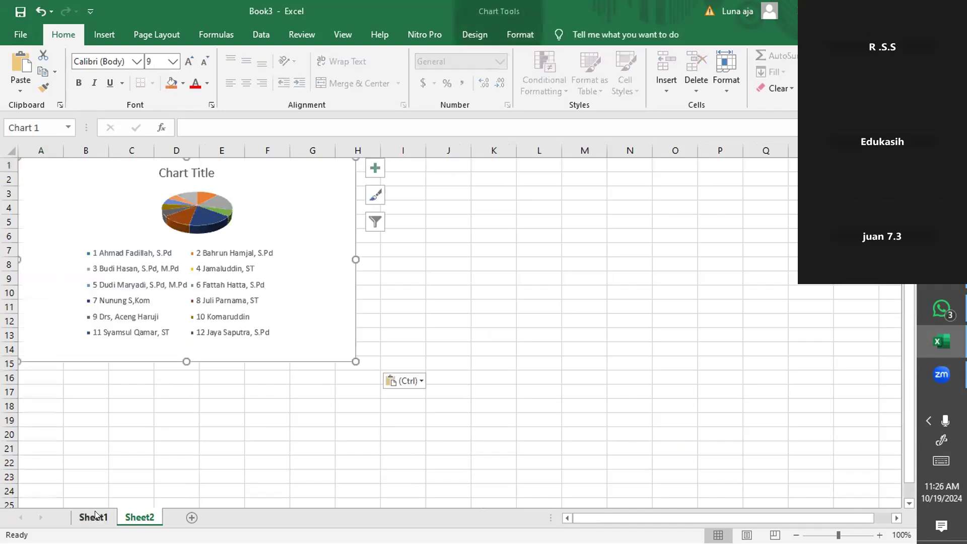
Step: Delete the original pie from Sheet1 and insert a clustered column chart of B2:H18
key(Delete)
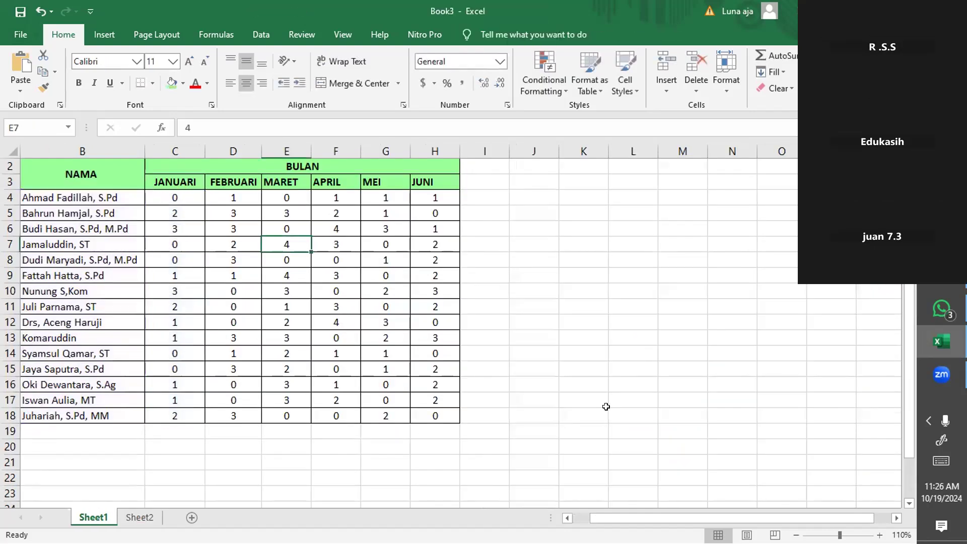
drag(31, 173, 453, 418)
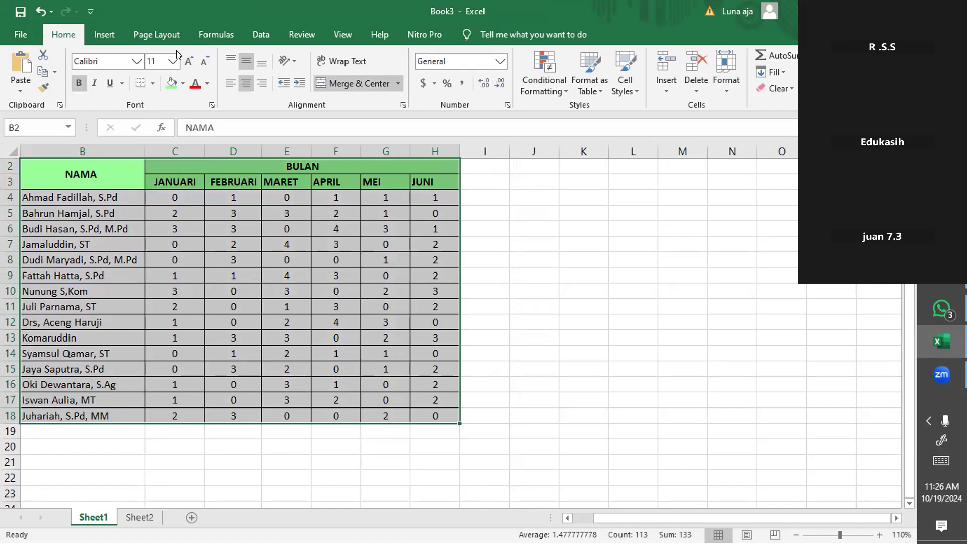
click(103, 34)
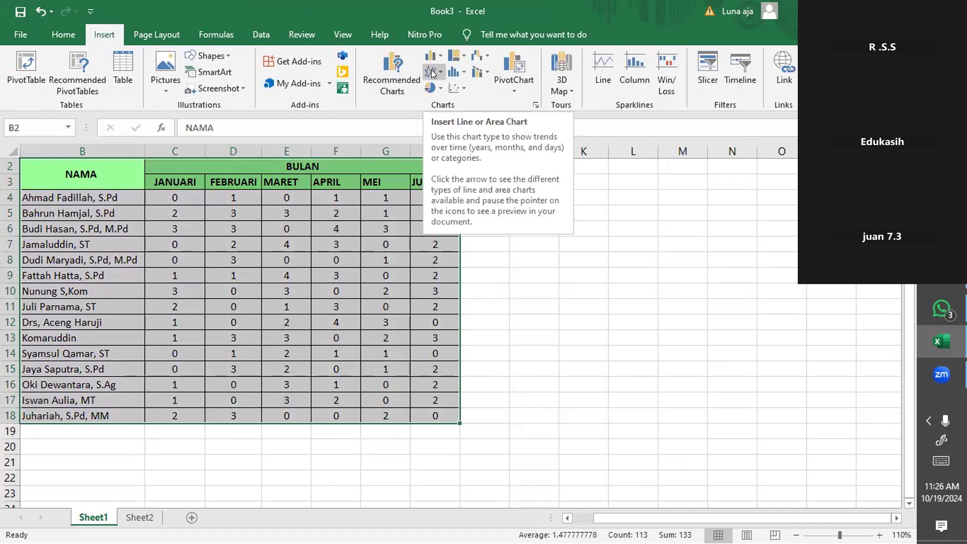
click(433, 74)
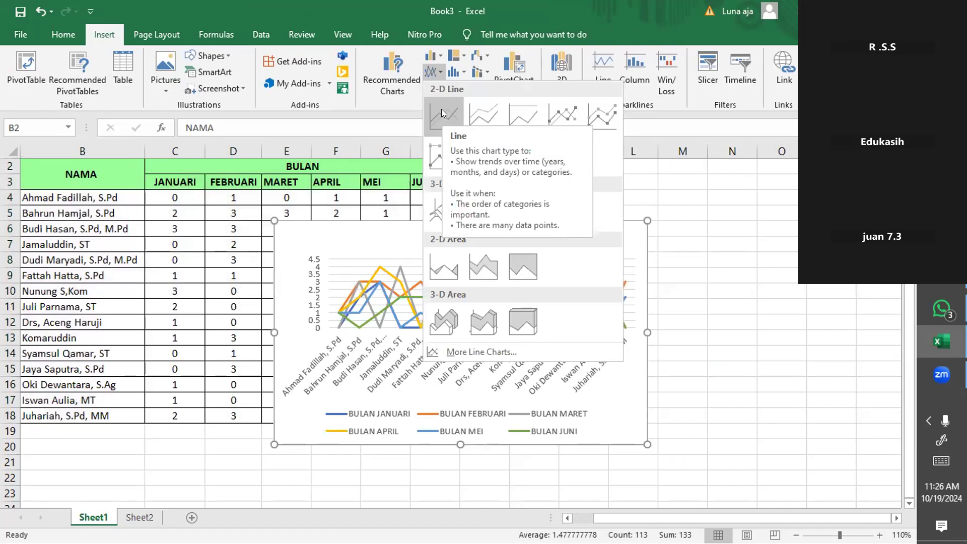
click(433, 57)
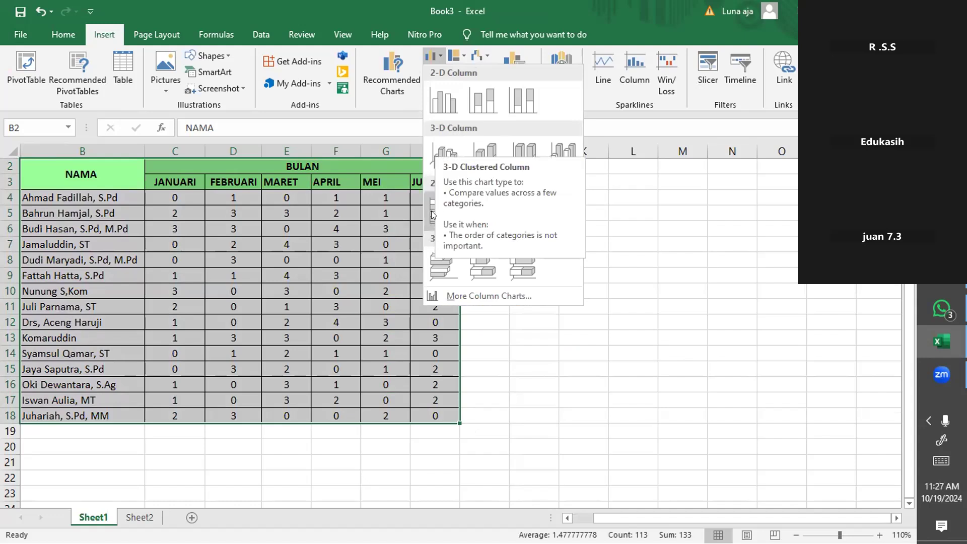
click(434, 156)
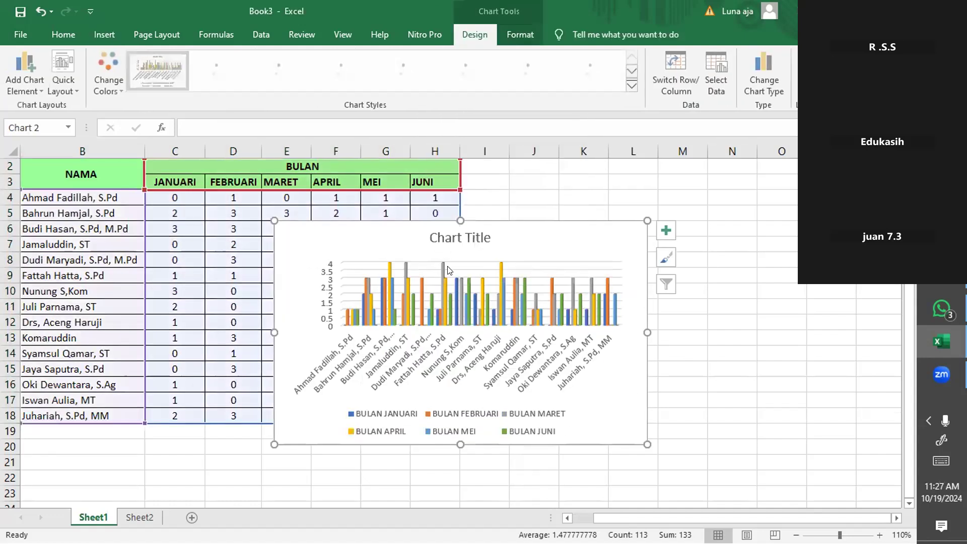
Step: Take the column chart off Sheet1, then go to Sheet2 and add a blank Sheet3
right_click(507, 269)
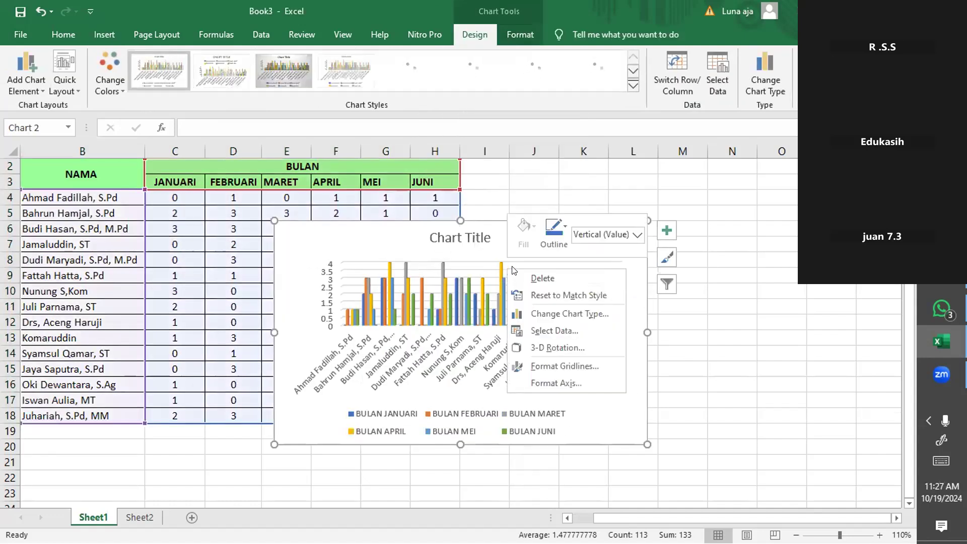
right_click(468, 222)
key(Escape)
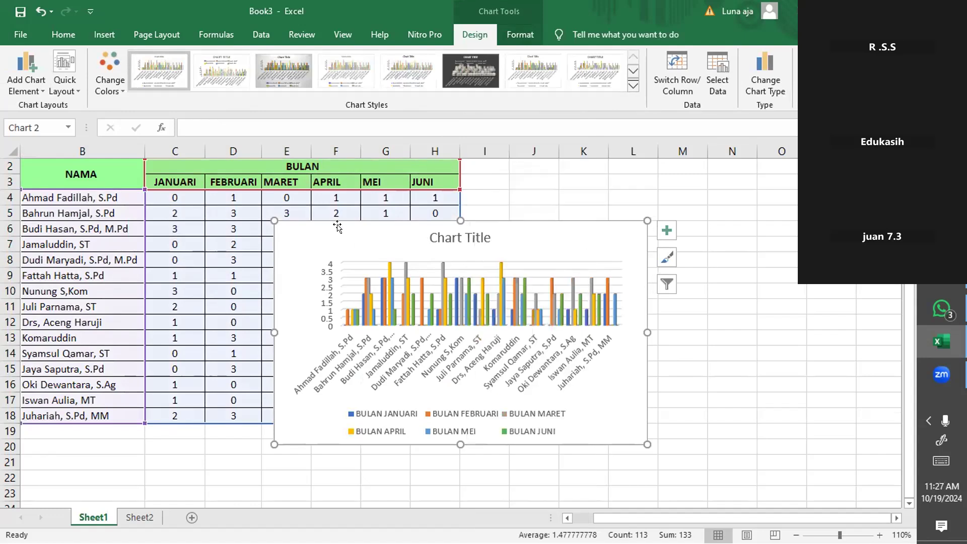
right_click(341, 222)
key(Escape)
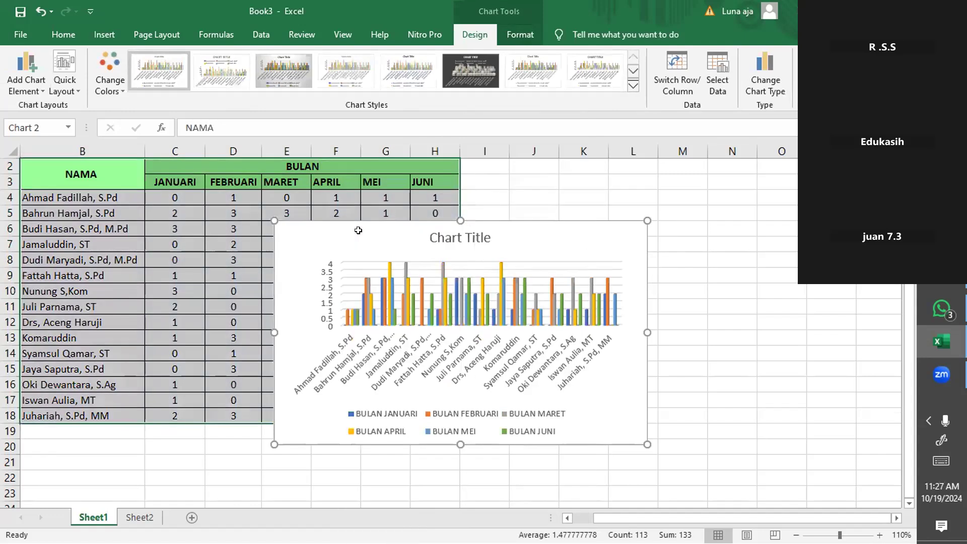
key(Delete)
click(151, 518)
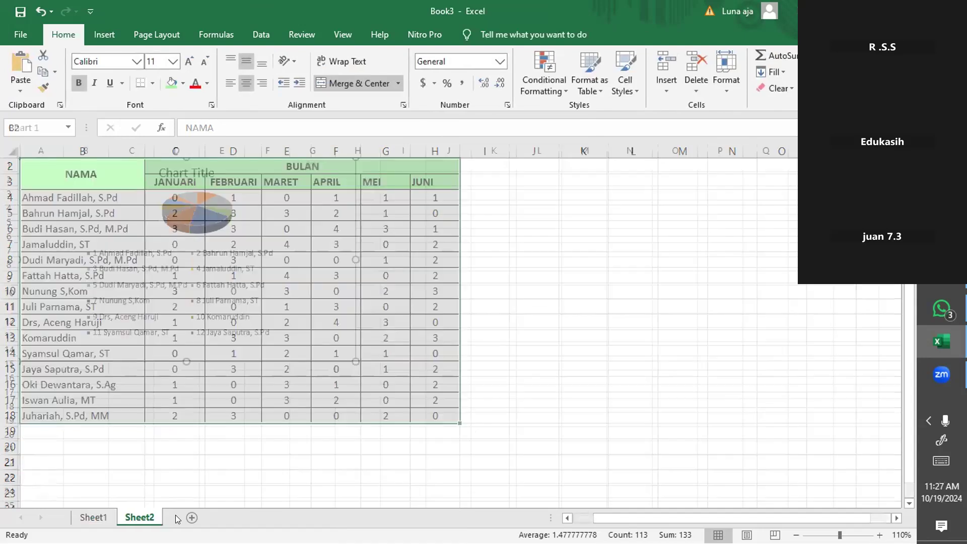
click(191, 517)
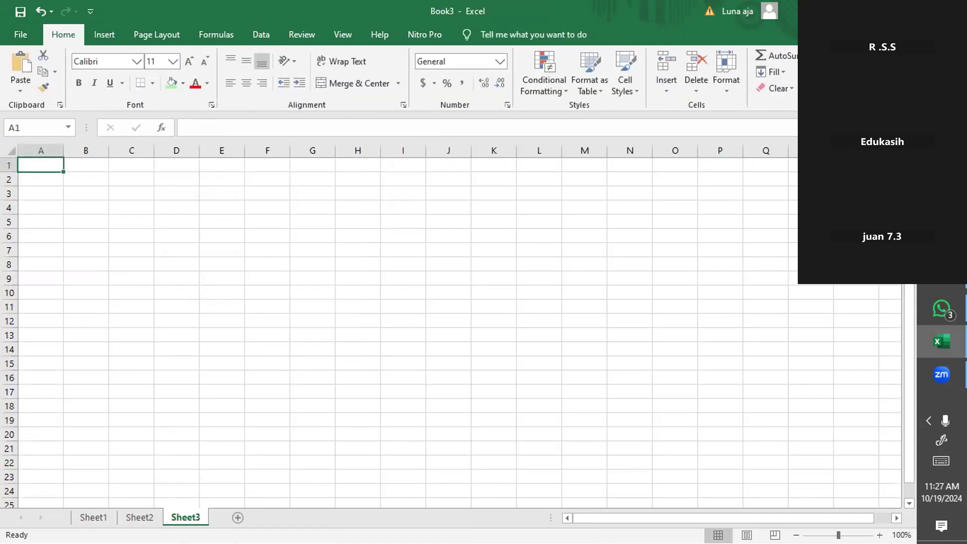
Step: On Sheet2, nudge the chart down and right, then cancel the Save dialog
click(140, 518)
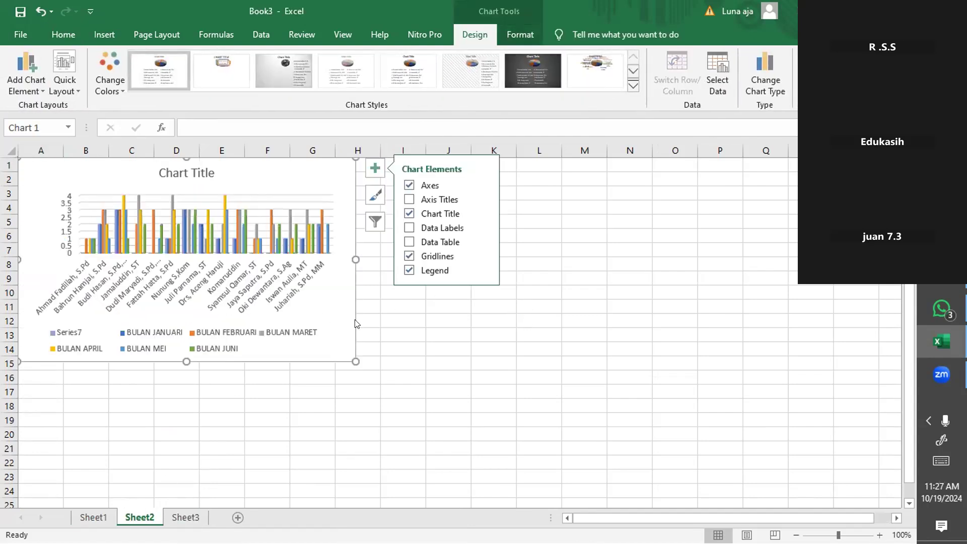
mouse_move(270, 173)
mouse_down()
mouse_move(508, 180)
mouse_move(278, 175)
mouse_up()
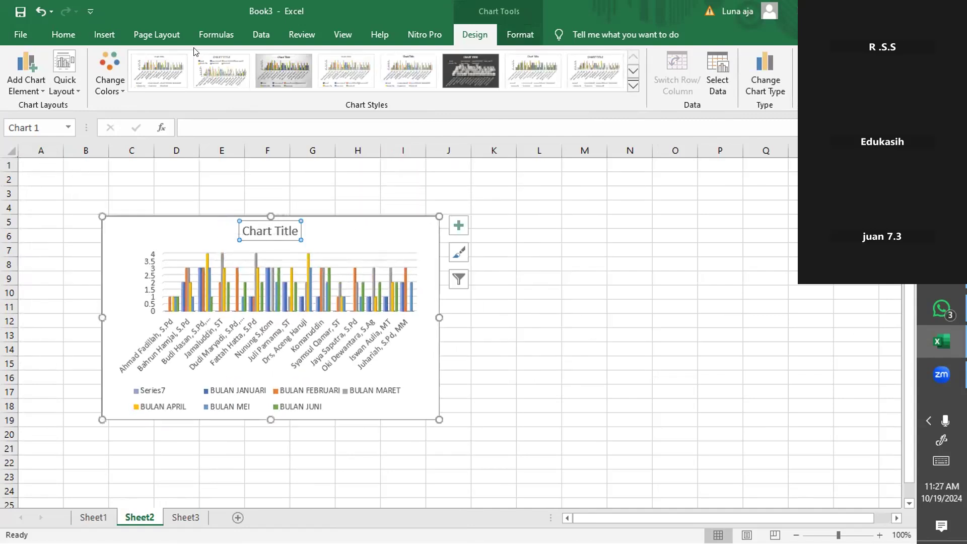
click(21, 11)
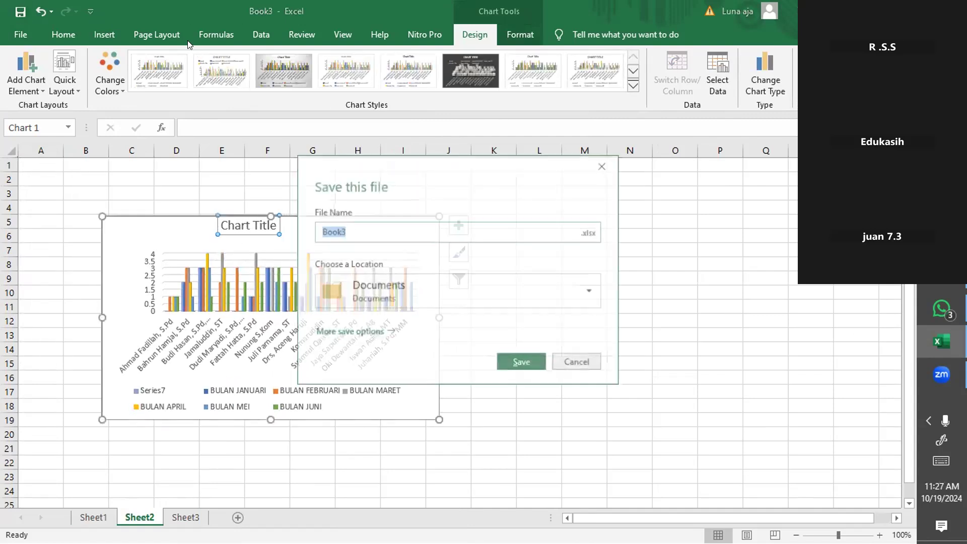
click(578, 364)
Step: Undo until Sheet2's pie chart returns, then paste the column chart at cell L10
key(ctrl+z)
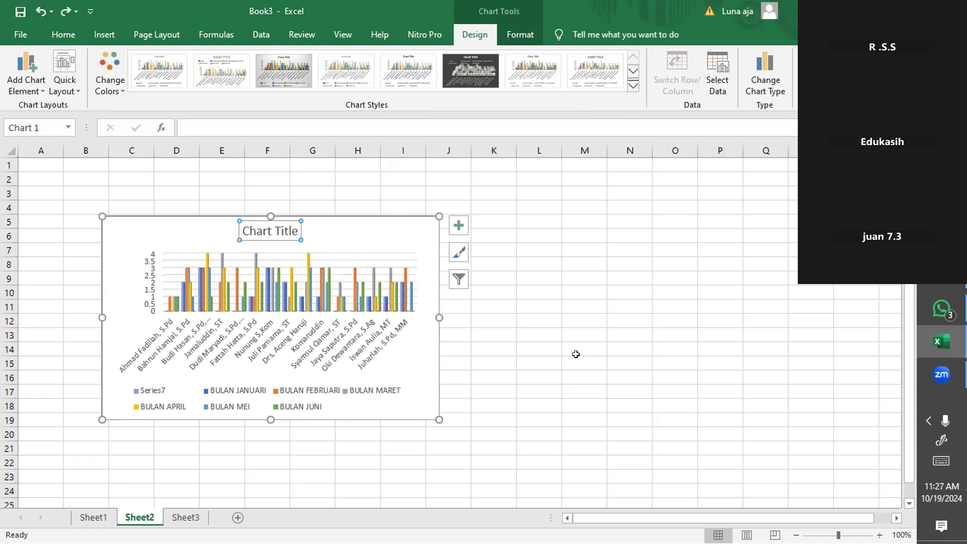
key(ctrl+z)
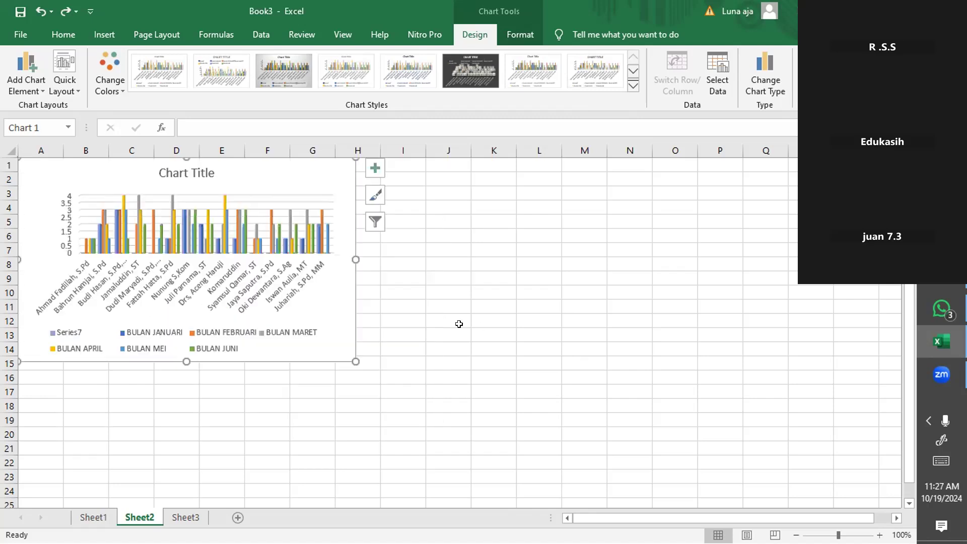
key(ctrl+z)
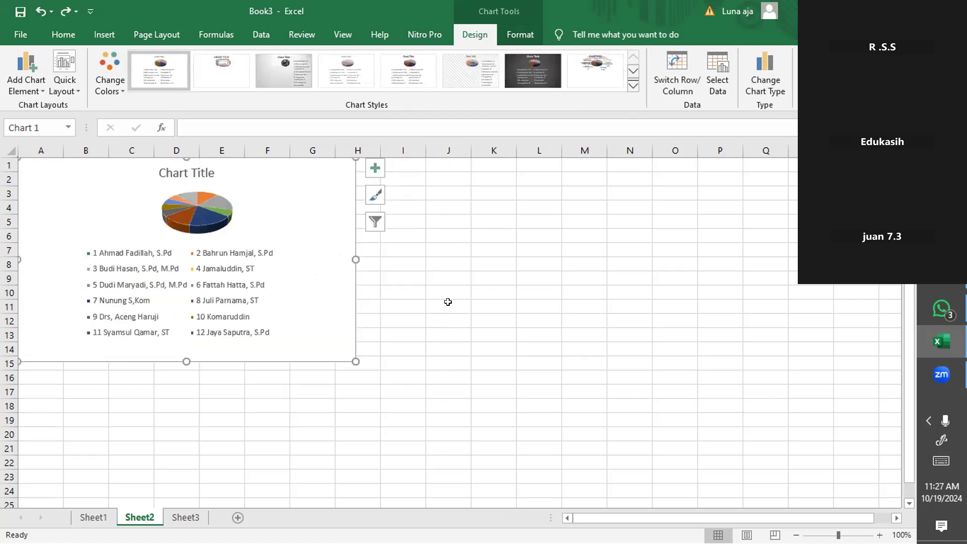
click(529, 292)
key(ctrl+v)
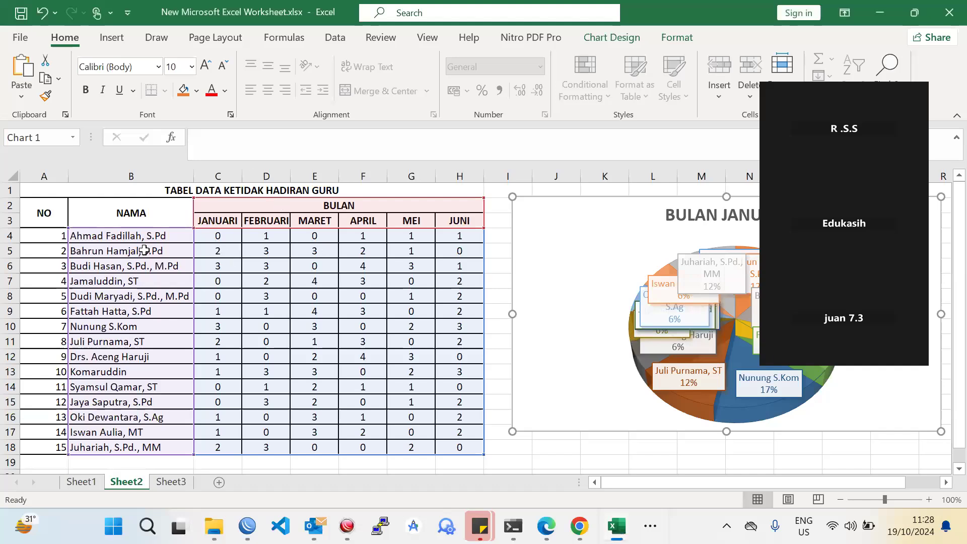
Step: Try selections of the table's title, header and data rows on Sheet2
click(145, 251)
drag(48, 234, 460, 448)
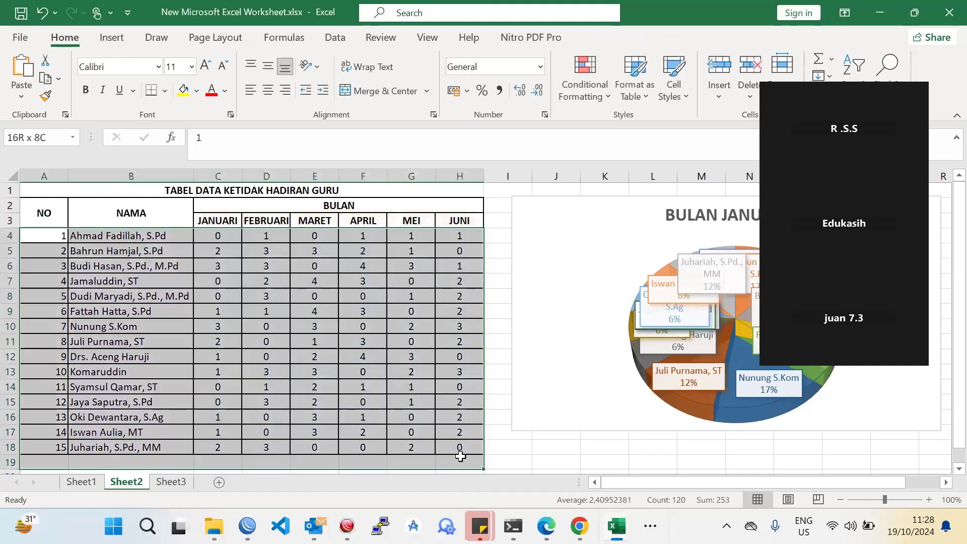
click(347, 375)
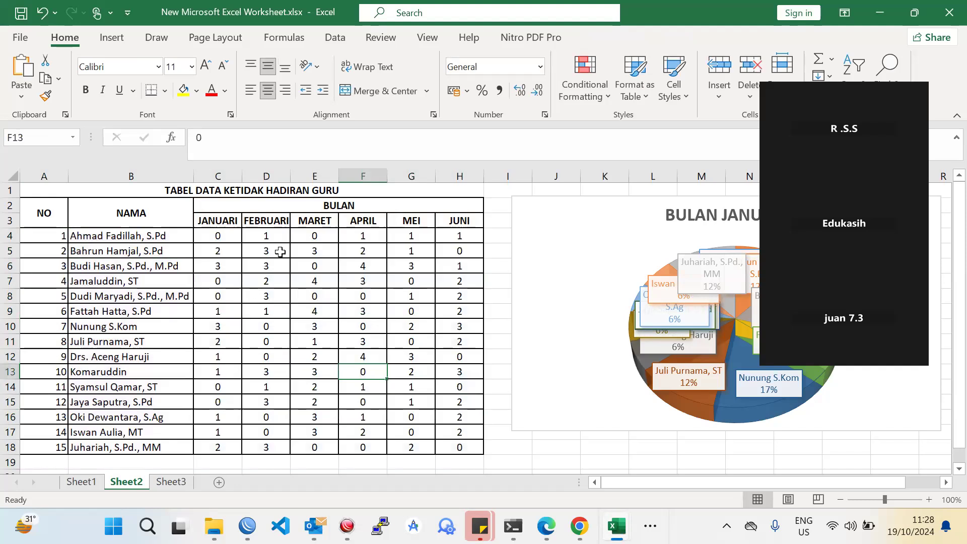
click(129, 235)
drag(28, 191, 440, 210)
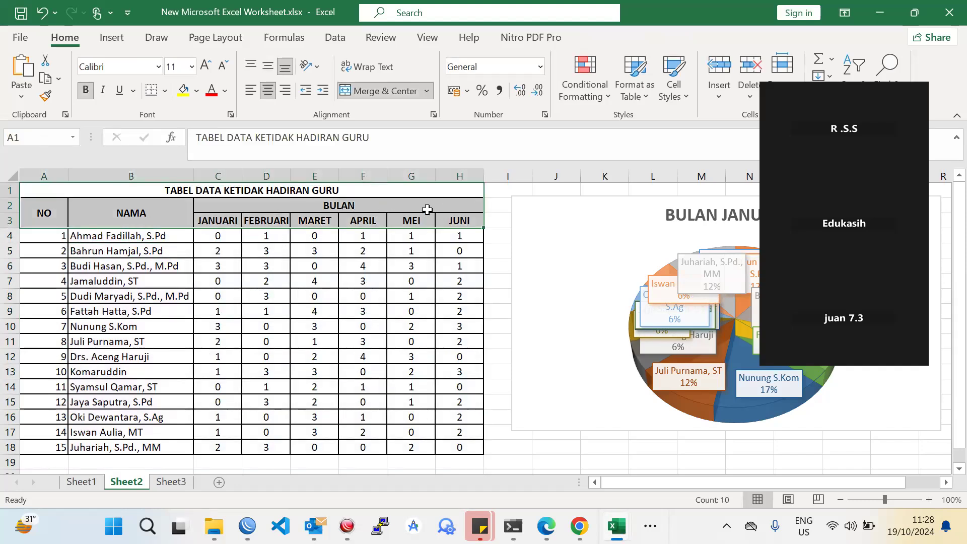
click(315, 281)
drag(43, 236, 473, 457)
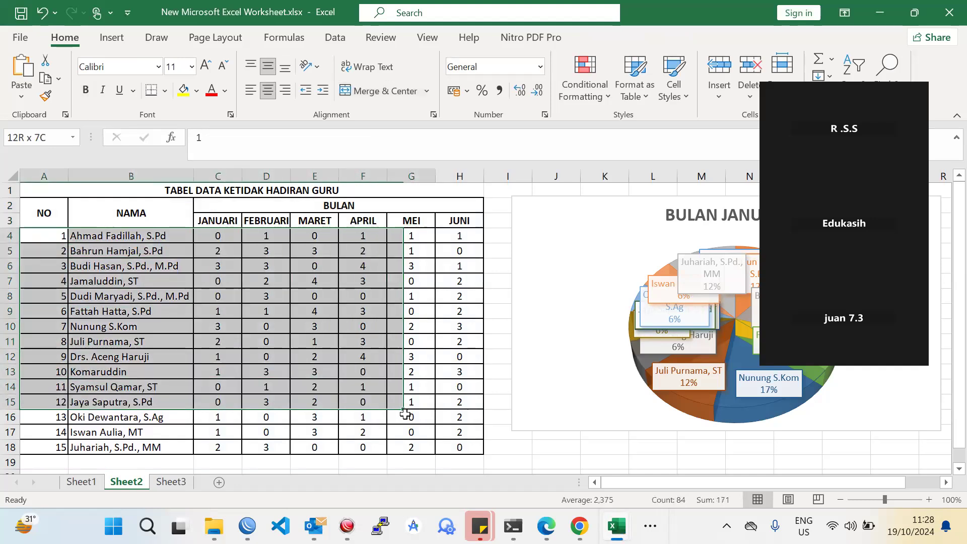
click(448, 417)
click(147, 253)
drag(41, 209, 457, 195)
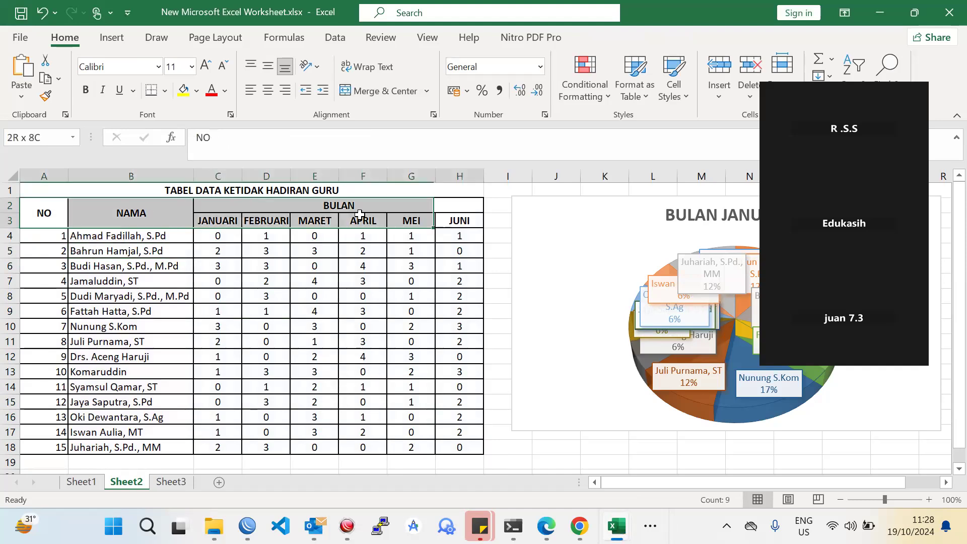
click(259, 267)
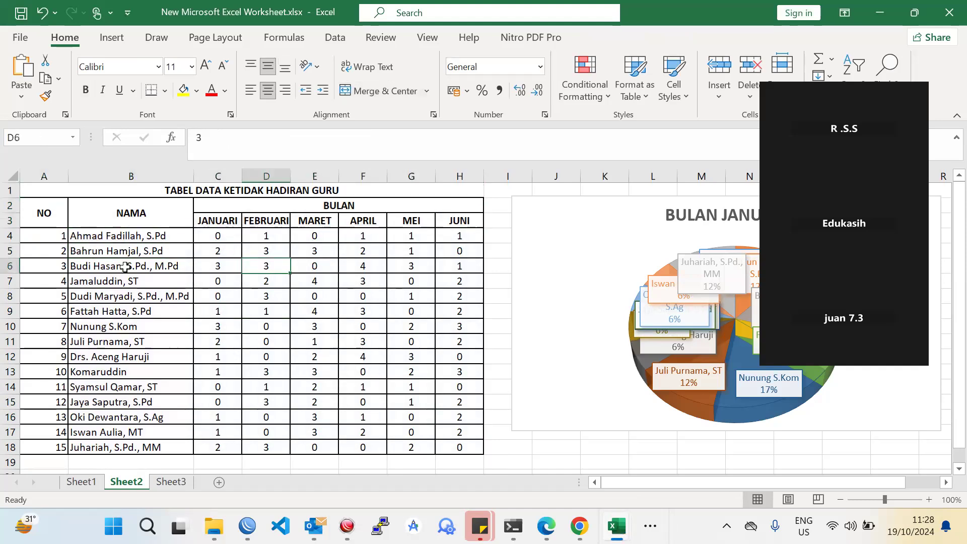
drag(43, 241, 44, 252)
drag(117, 315, 471, 453)
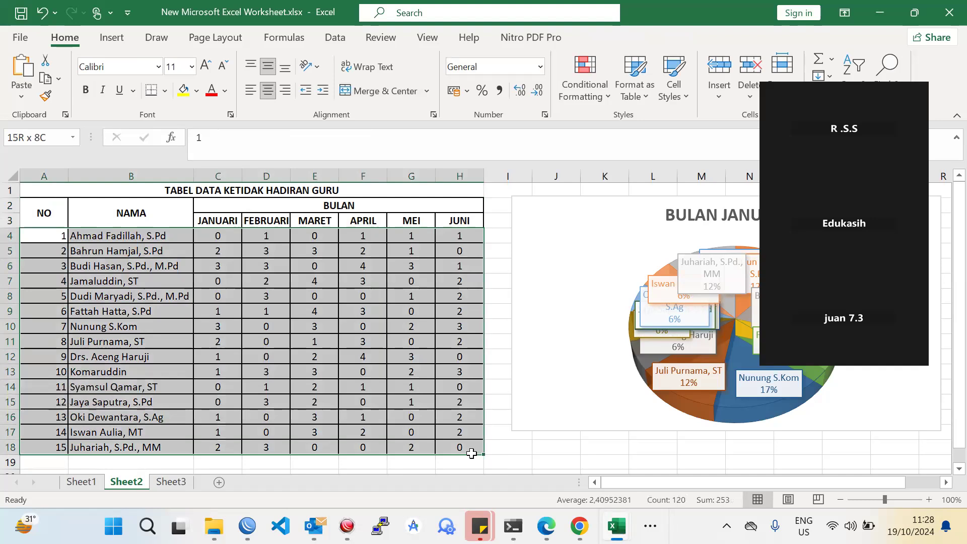
click(537, 401)
Step: Centre the numbers in column A, the NO column
click(44, 176)
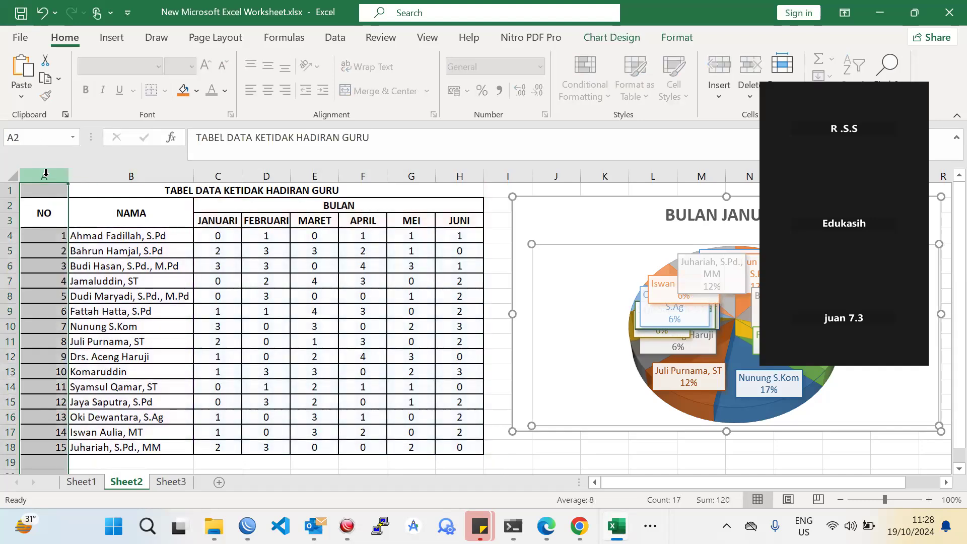
click(86, 90)
click(271, 90)
click(273, 90)
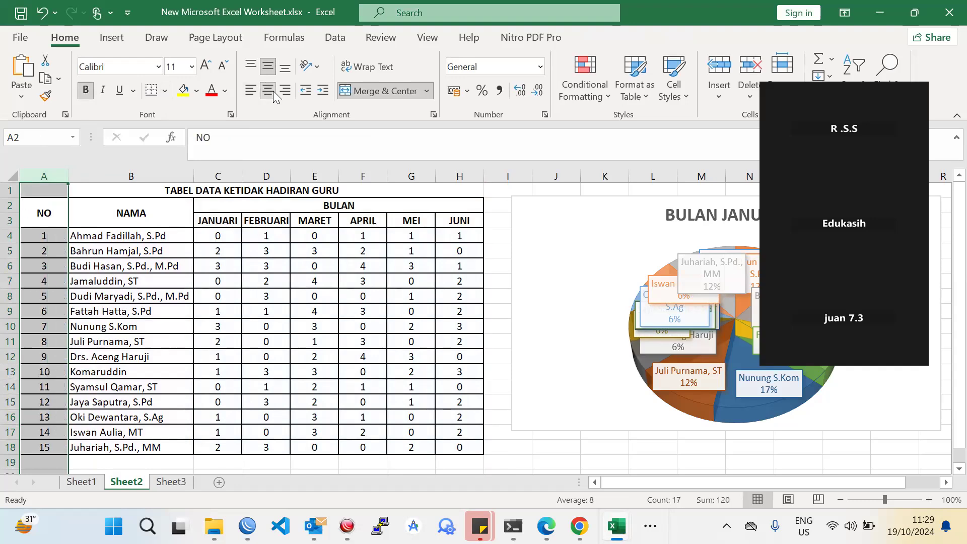
click(267, 263)
Step: Select the whole absence table A1:H18 from its title to the last row
click(75, 235)
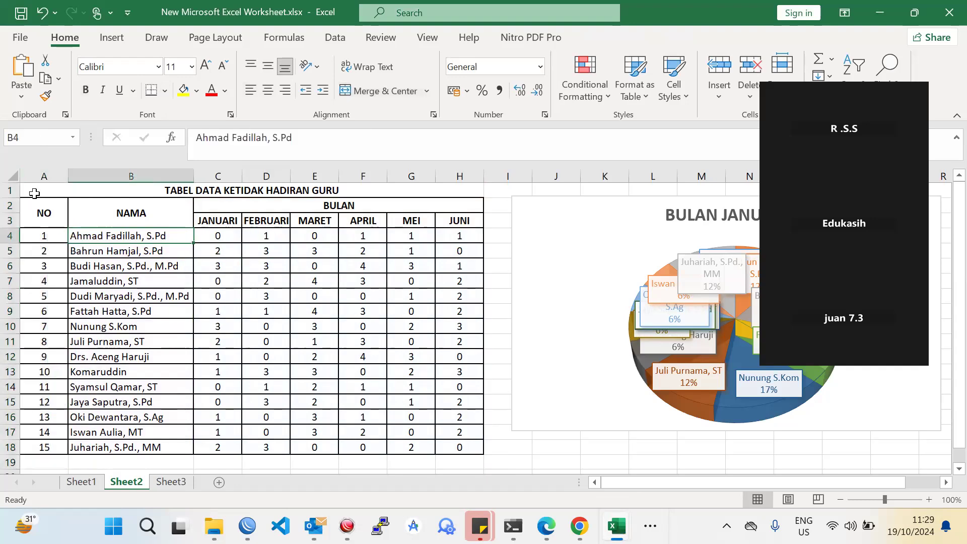
drag(33, 192, 457, 450)
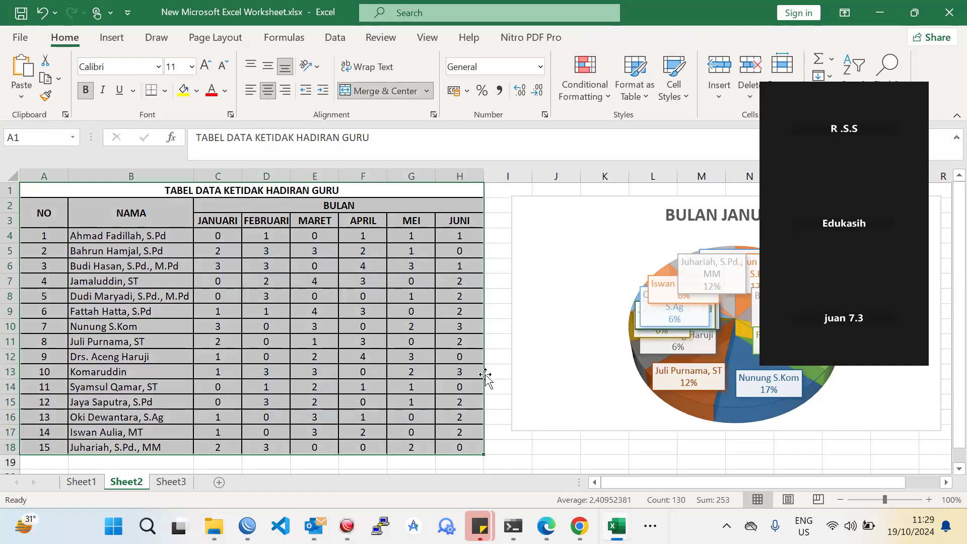
drag(461, 284, 460, 298)
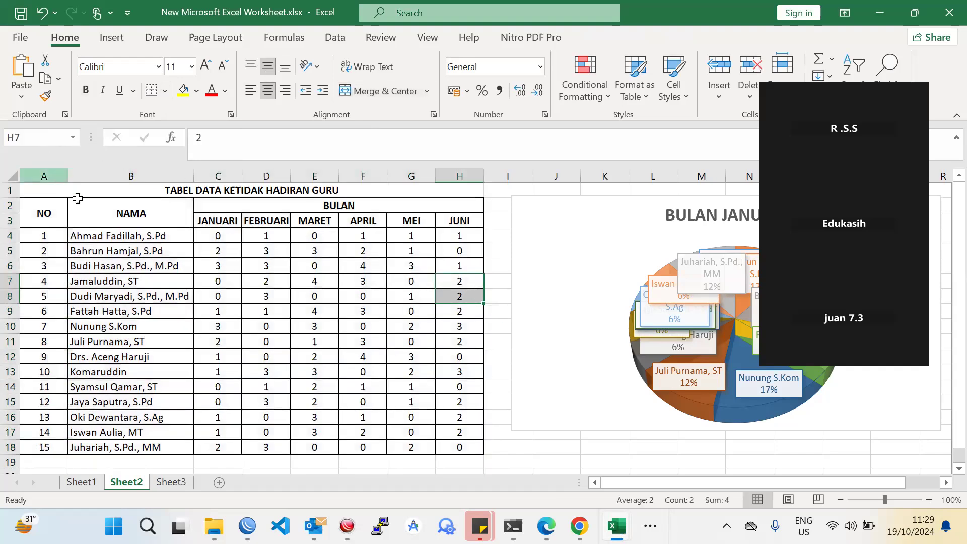
mouse_move(63, 190)
mouse_down()
mouse_move(477, 435)
mouse_move(478, 447)
mouse_up()
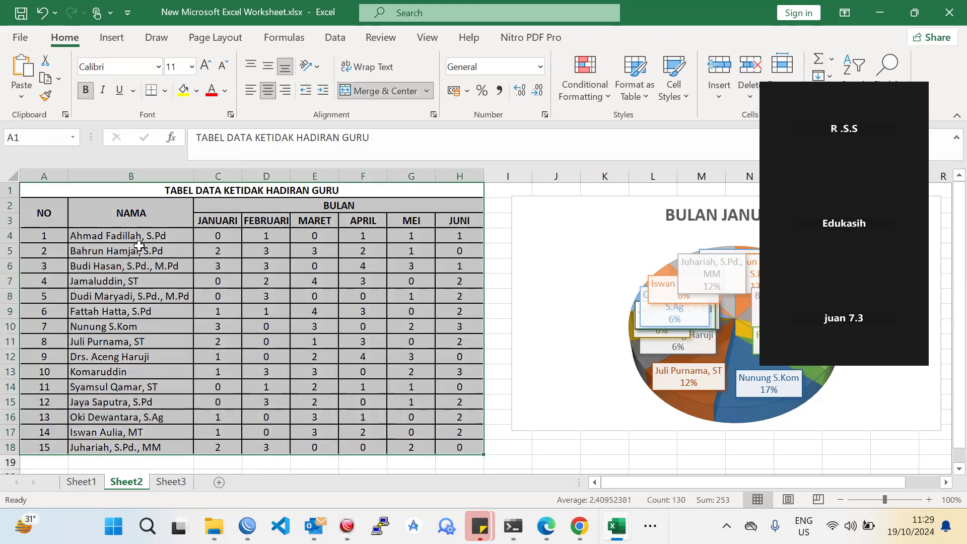
scroll(315, 309, down, 1)
scroll(314, 310, up, 1)
click(197, 325)
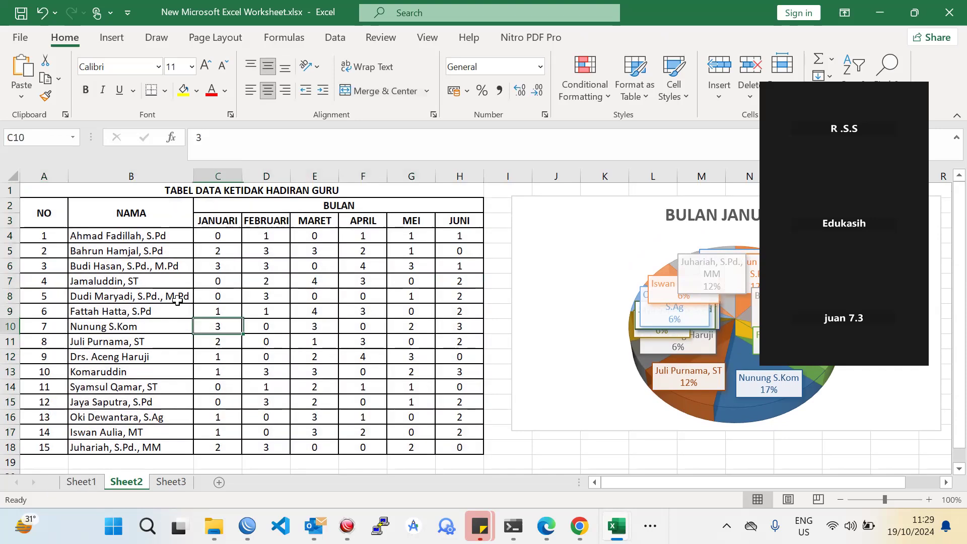
drag(77, 194, 483, 452)
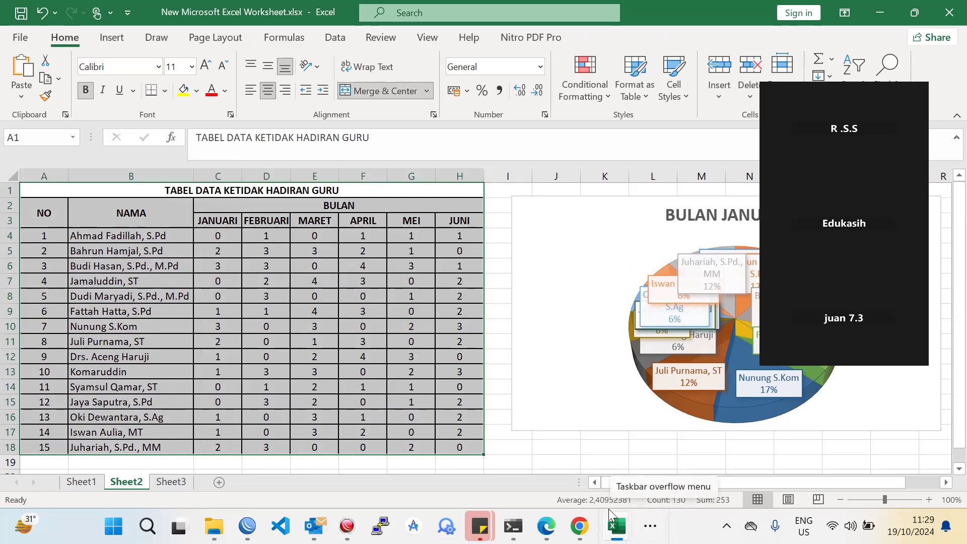
Step: Switch to the Excel.pptx lesson slides in PowerPoint and select slide 7's table picture
click(651, 525)
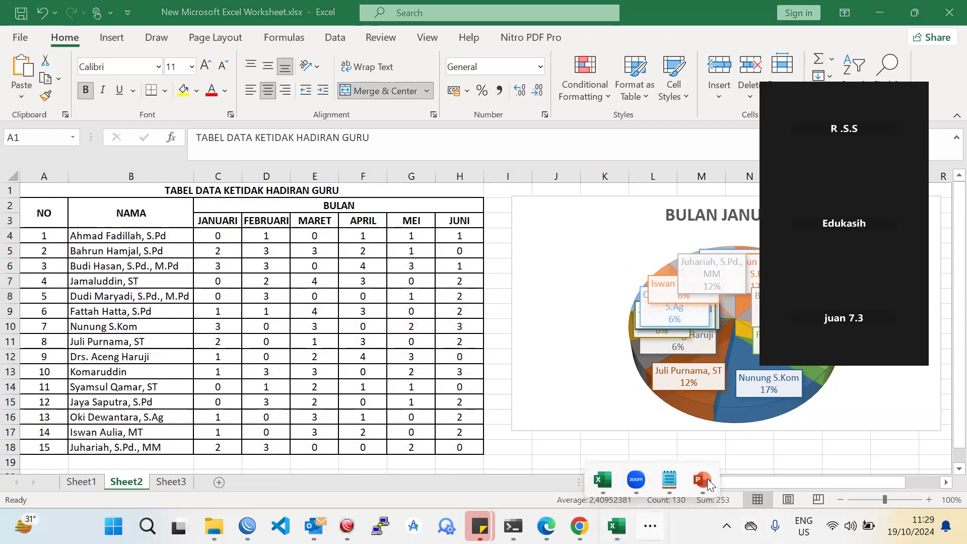
click(706, 481)
scroll(246, 338, up, 1)
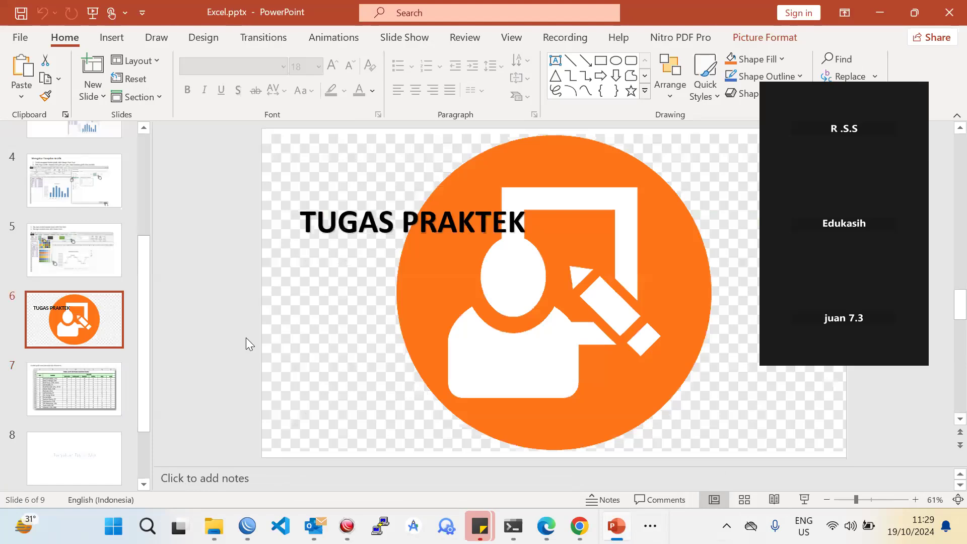
scroll(224, 340, down, 1)
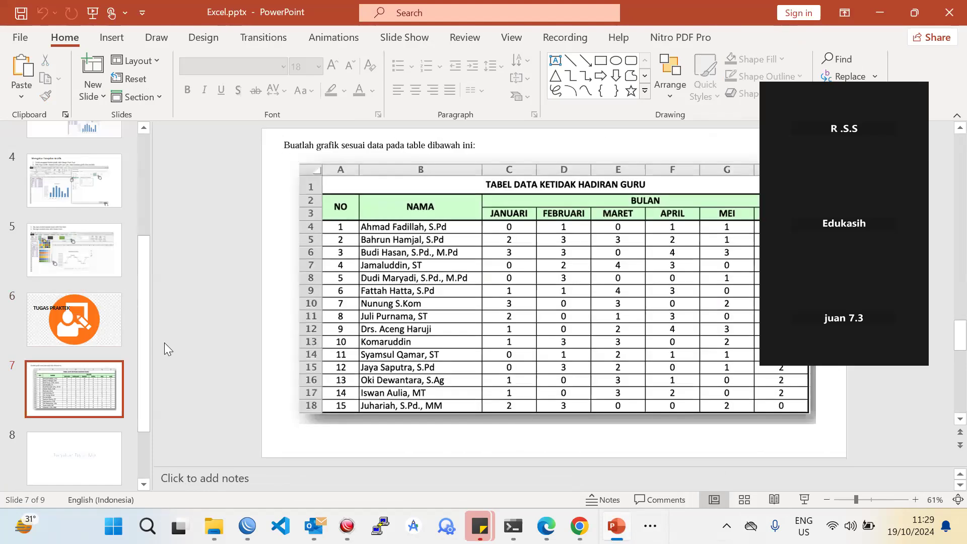
click(439, 292)
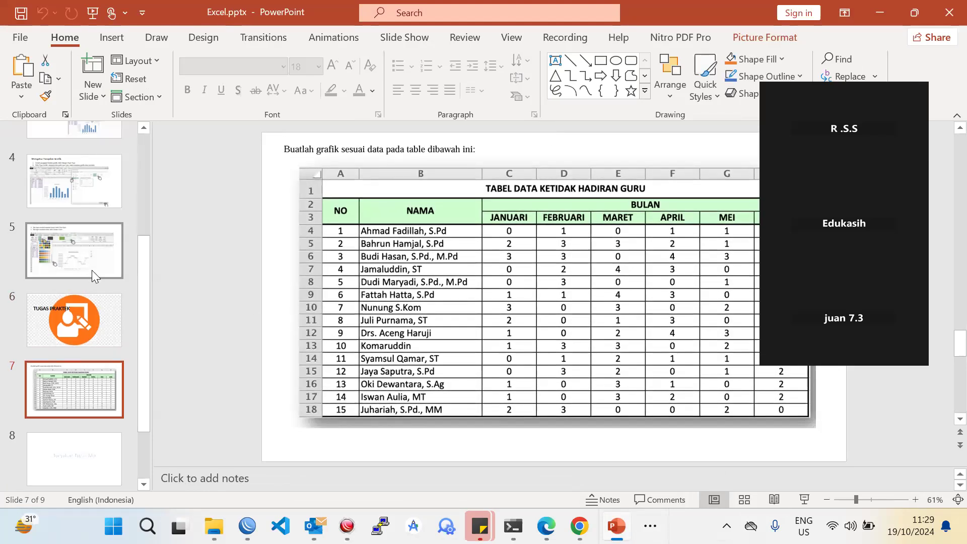
Step: Browse to slide 8, Tunjukan Tugas Mu, then go back to slide 2
scroll(104, 315, down, 3)
click(107, 390)
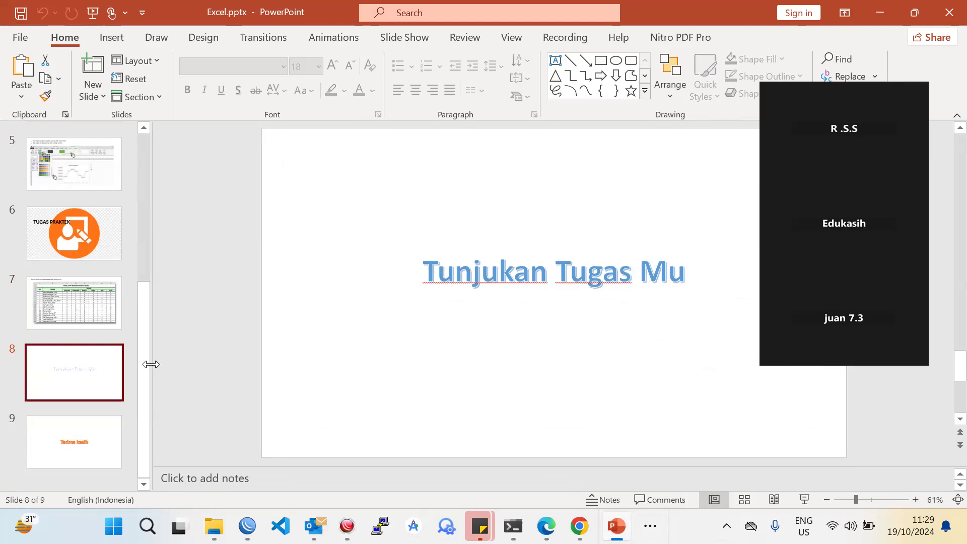
scroll(68, 354, up, 3)
scroll(68, 347, up, 3)
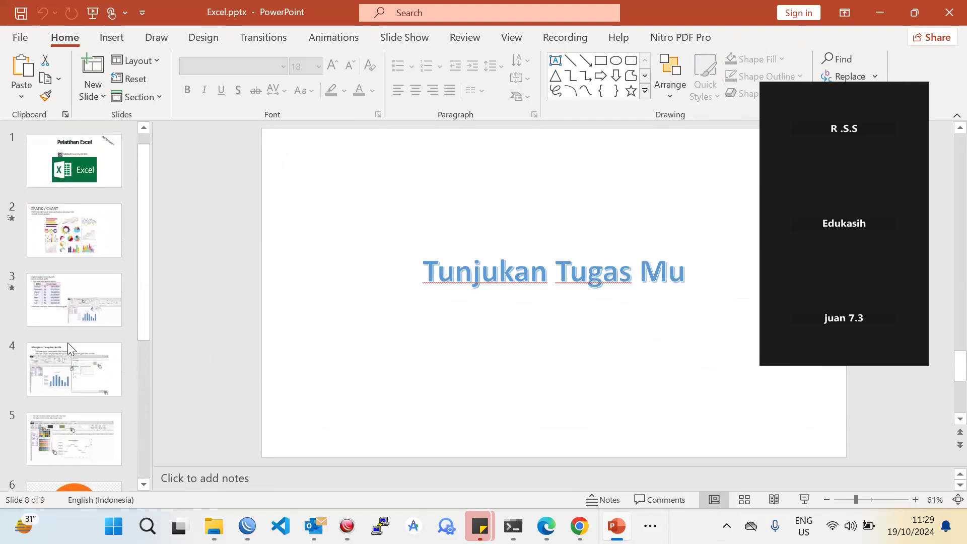
click(74, 238)
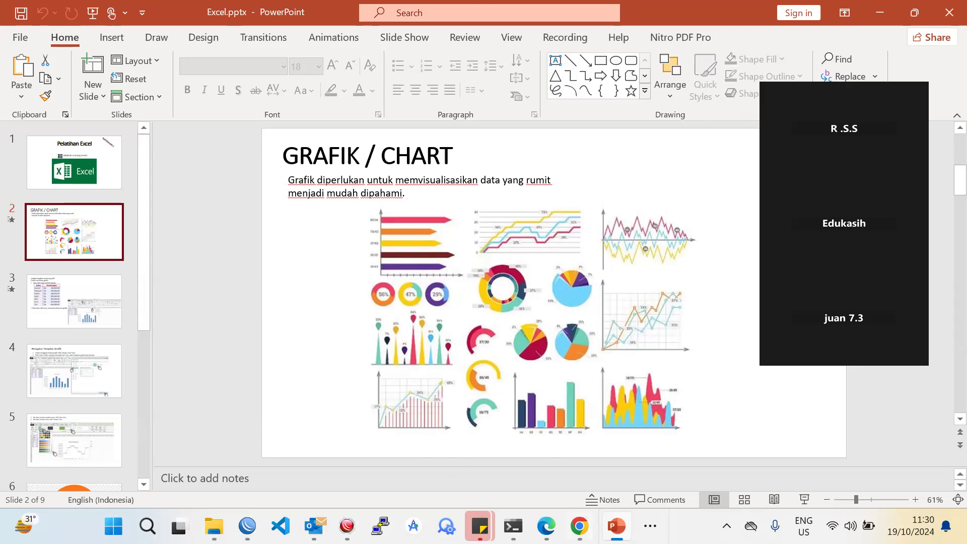
Step: Show slide 3's chart-making steps, then jump to the final Terima kasih slide
click(97, 317)
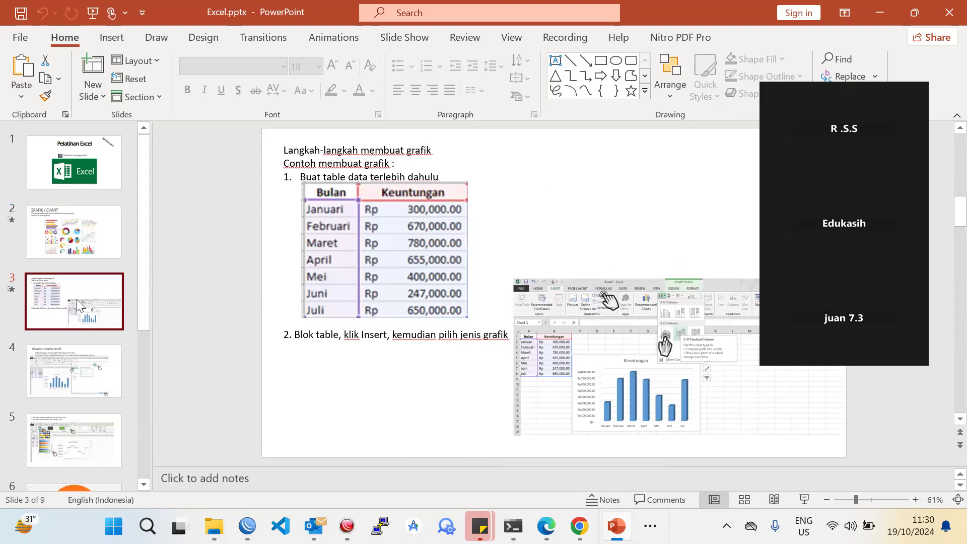
scroll(77, 404, down, 3)
scroll(78, 404, down, 2)
click(76, 443)
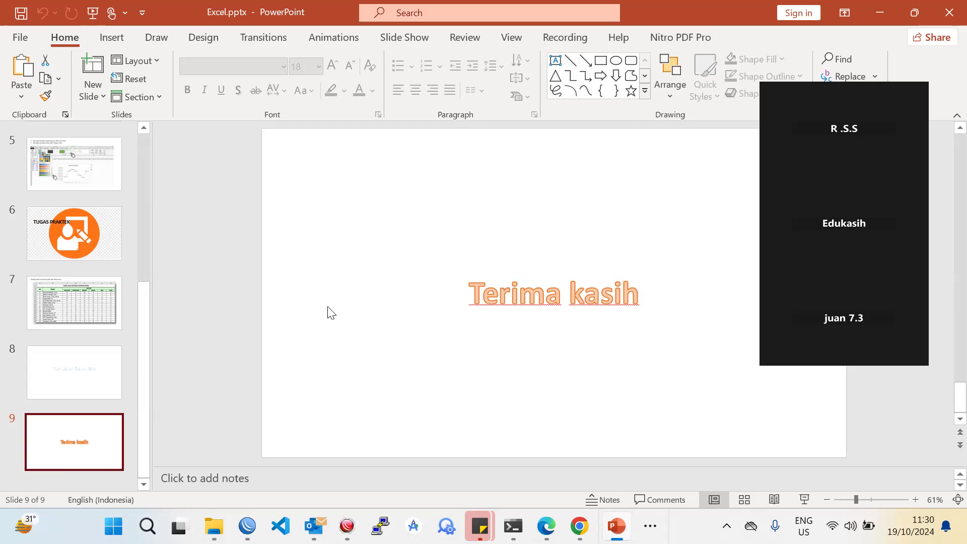
scroll(95, 267, up, 2)
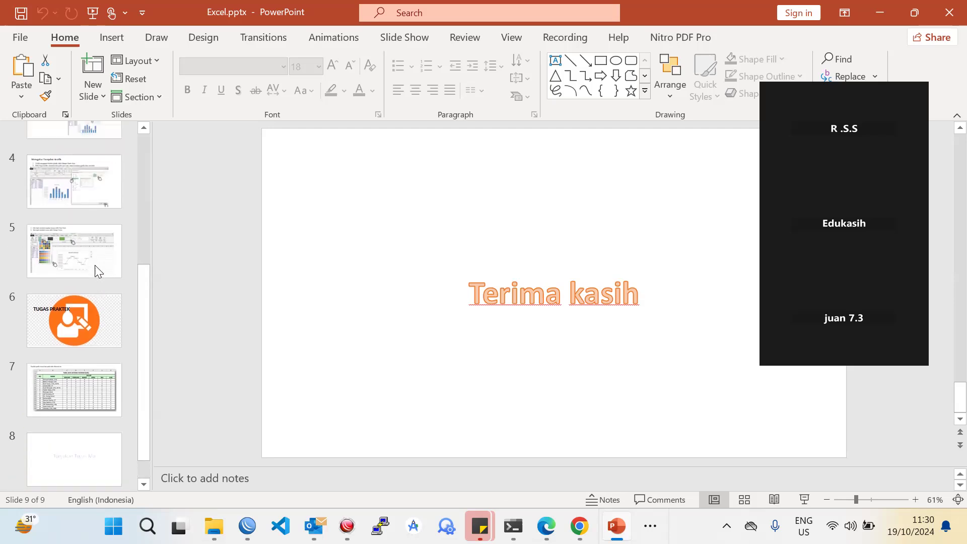
scroll(95, 263, up, 3)
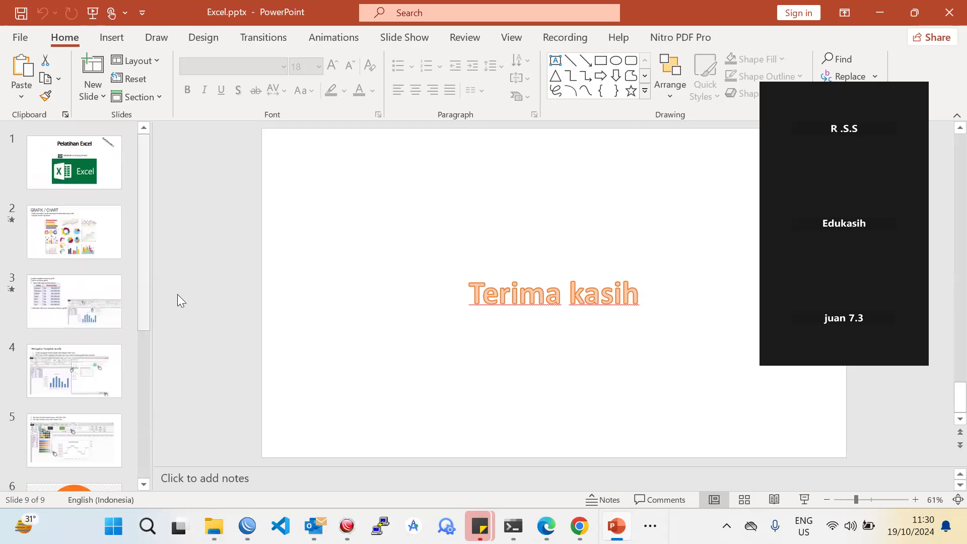
Step: Step through slides 1 and 2 and end on slide 3, Langkah-langkah membuat grafik
click(99, 200)
click(74, 256)
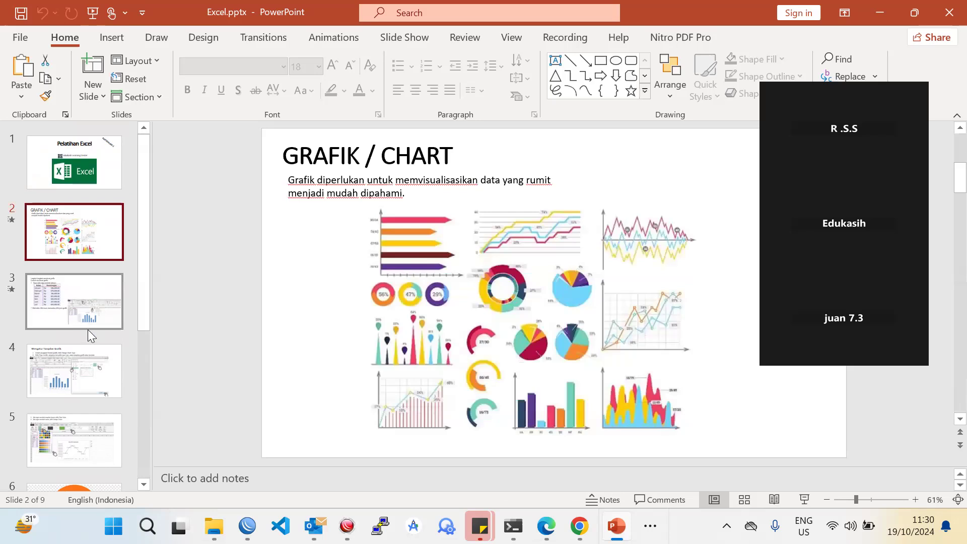
click(88, 334)
scroll(103, 422, down, 3)
scroll(103, 421, down, 1)
scroll(103, 421, up, 4)
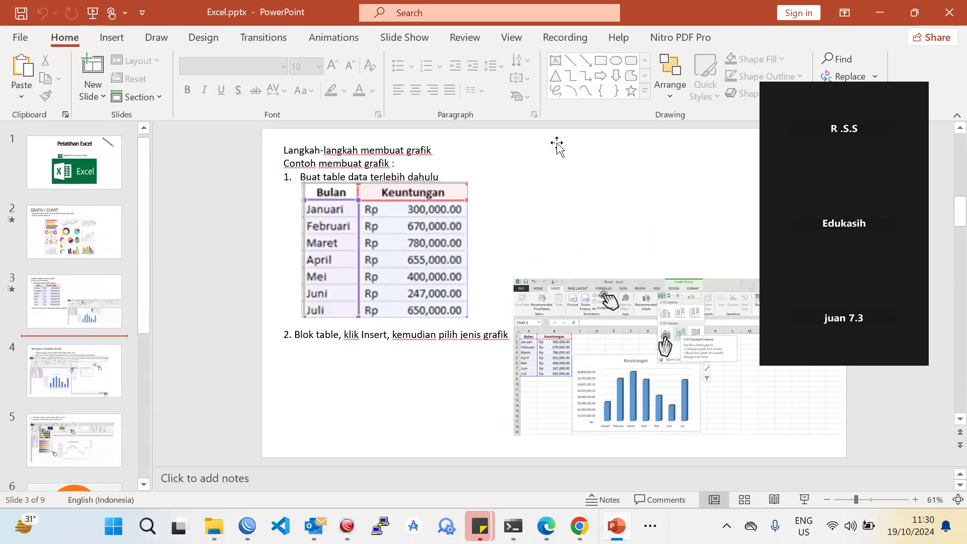